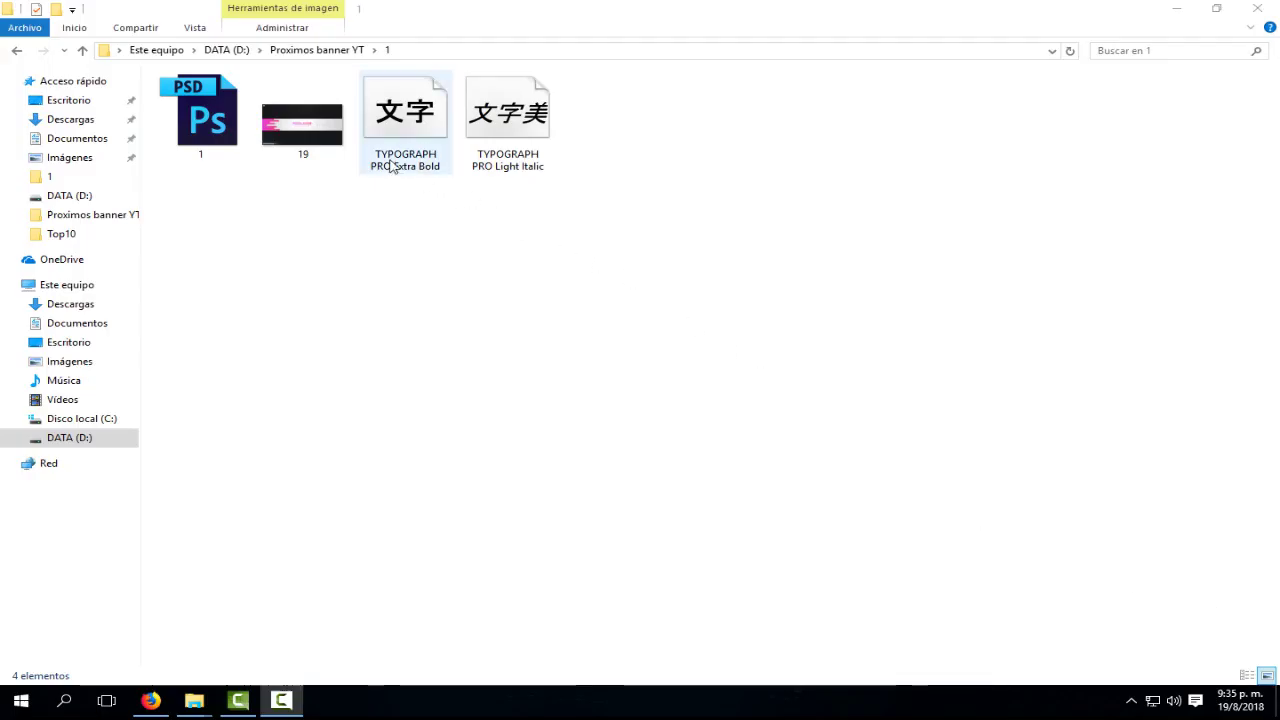
Reinstall TYPOGRAPH PRO Extra Bold and Light Italic, answering Sí to replace each existing font.
{"action": "right_click", "coordinate": [392, 134]}
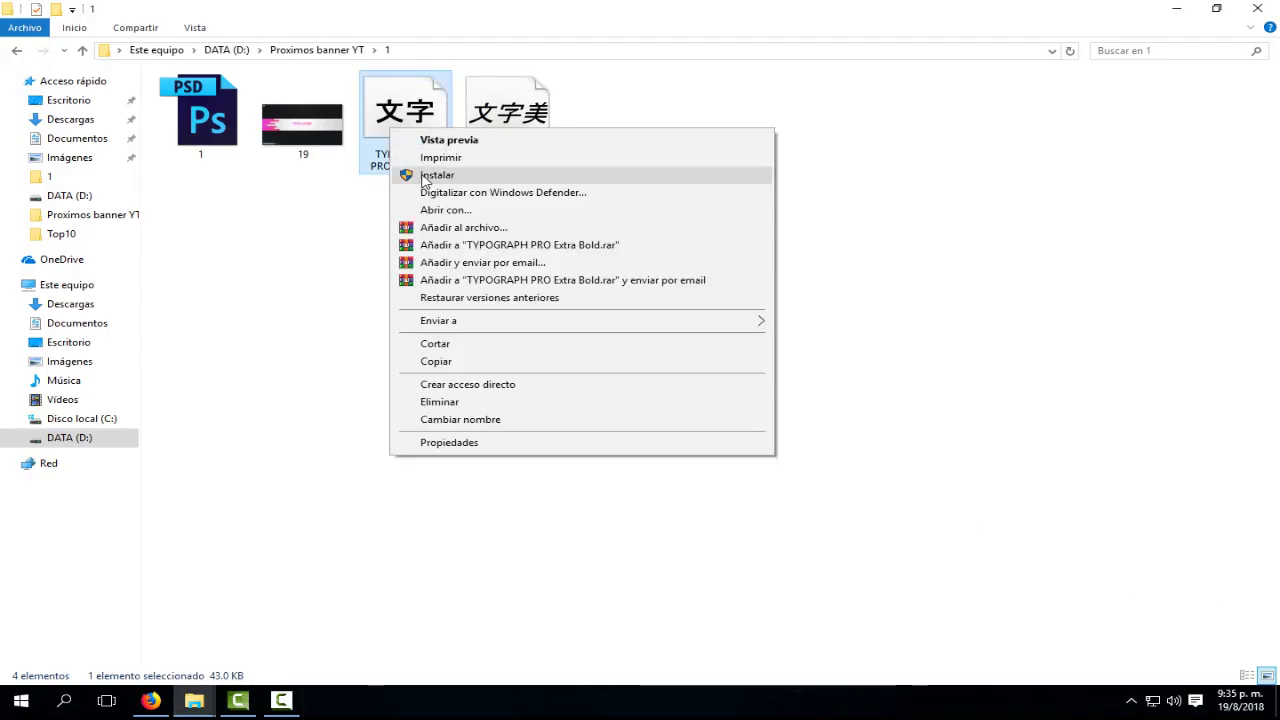
{"action": "left_click", "coordinate": [448, 178]}
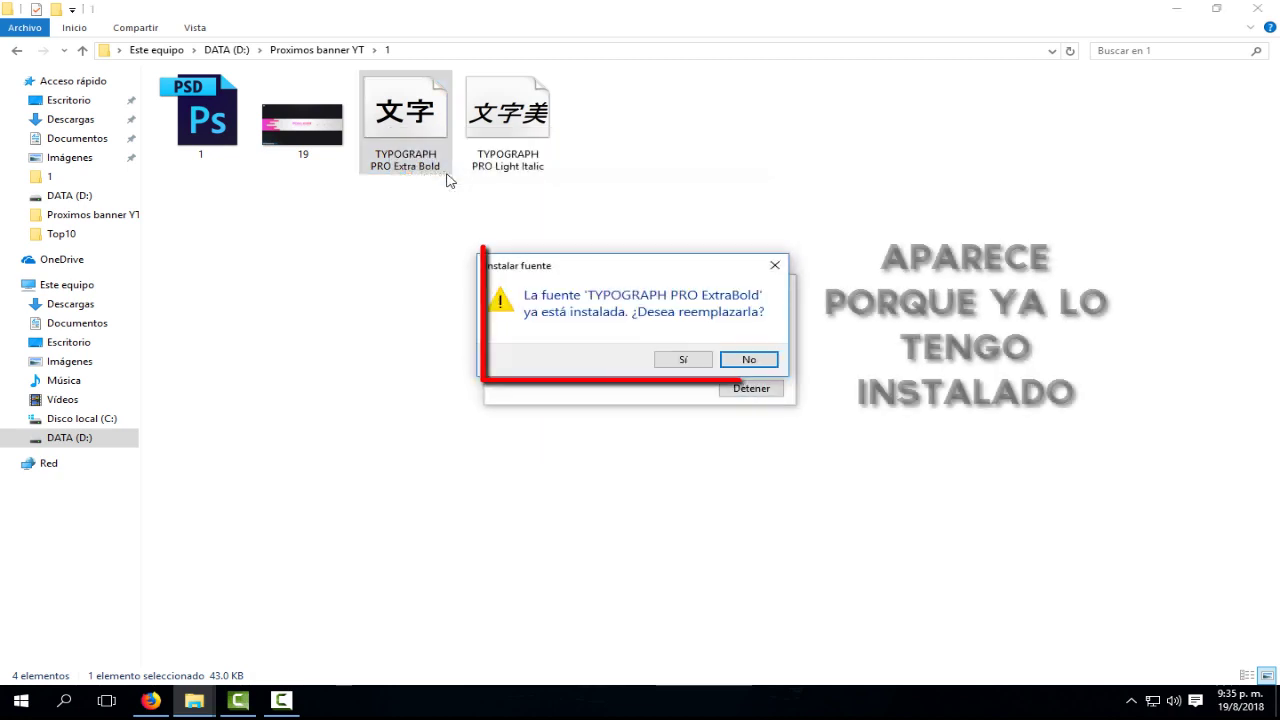
{"action": "left_click", "coordinate": [684, 360]}
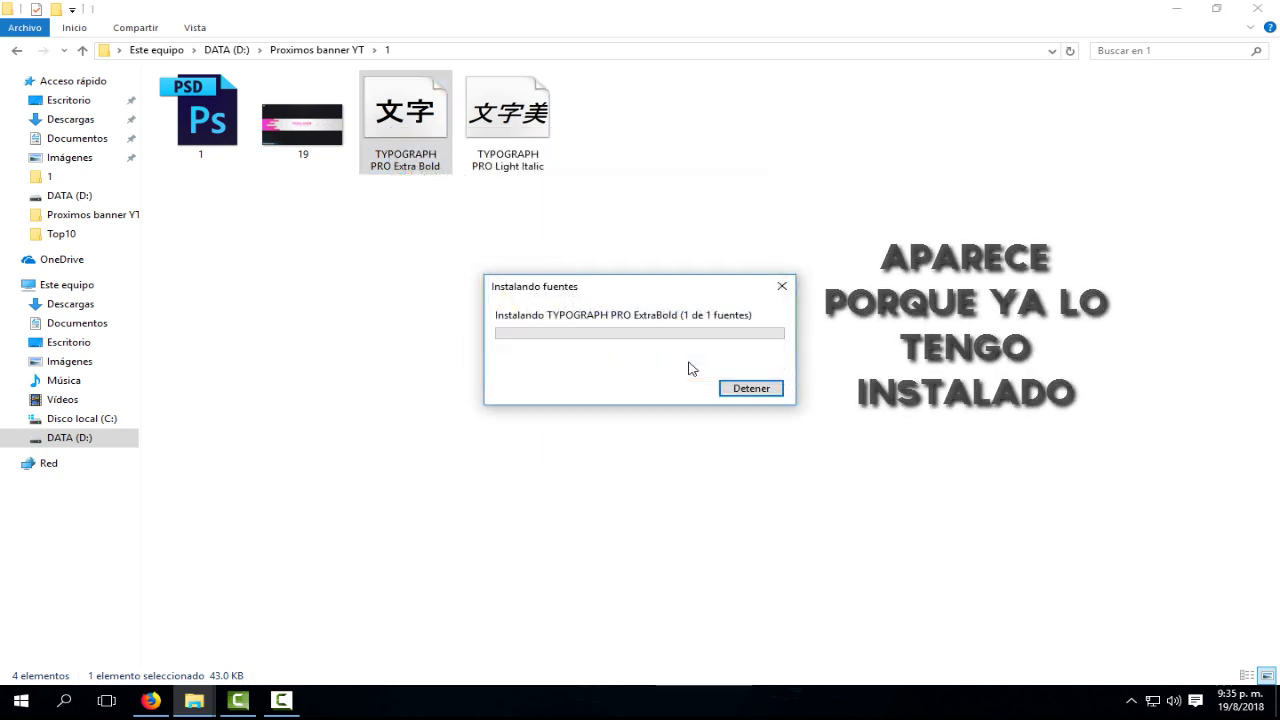
{"action": "right_click", "coordinate": [508, 128]}
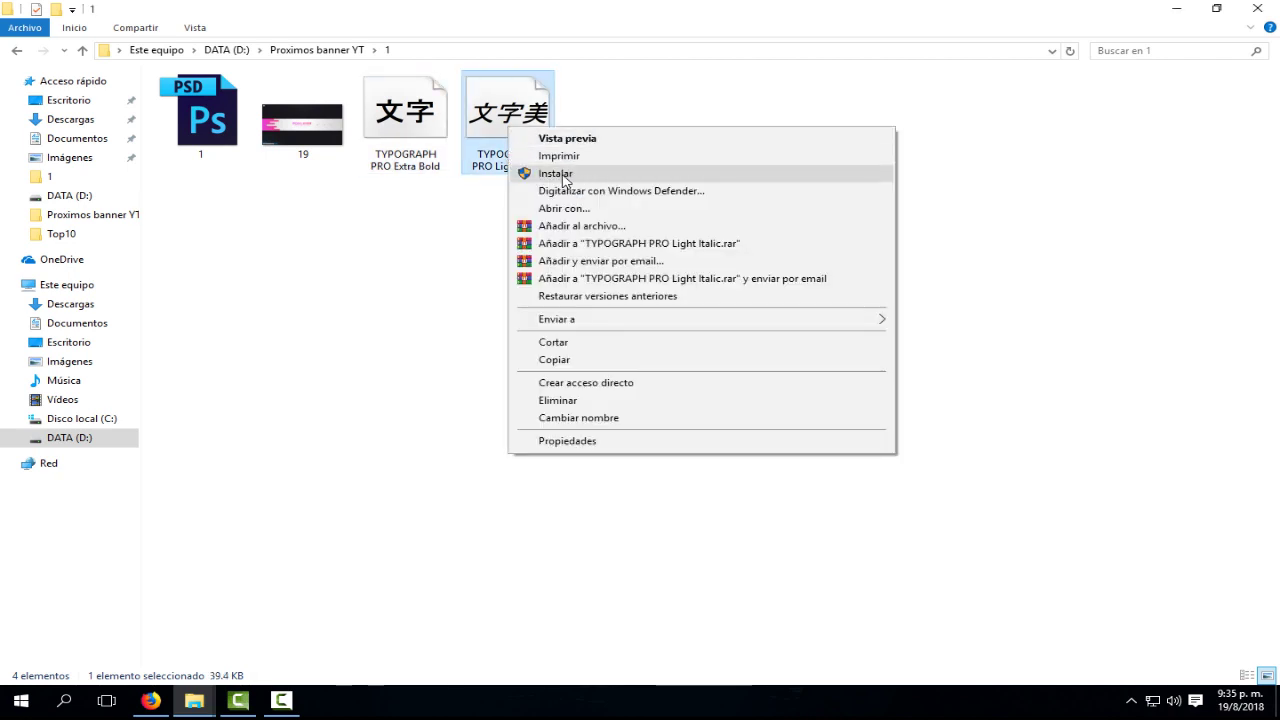
{"action": "left_click", "coordinate": [556, 174]}
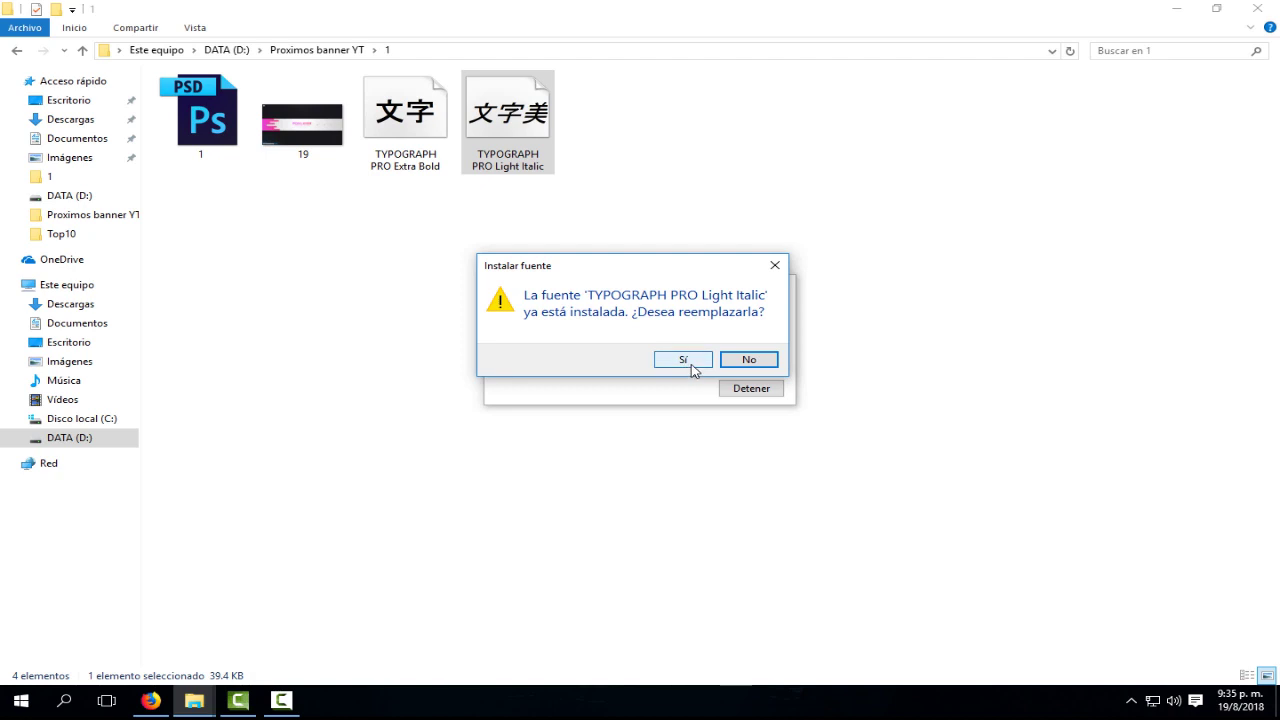
{"action": "left_click", "coordinate": [683, 359]}
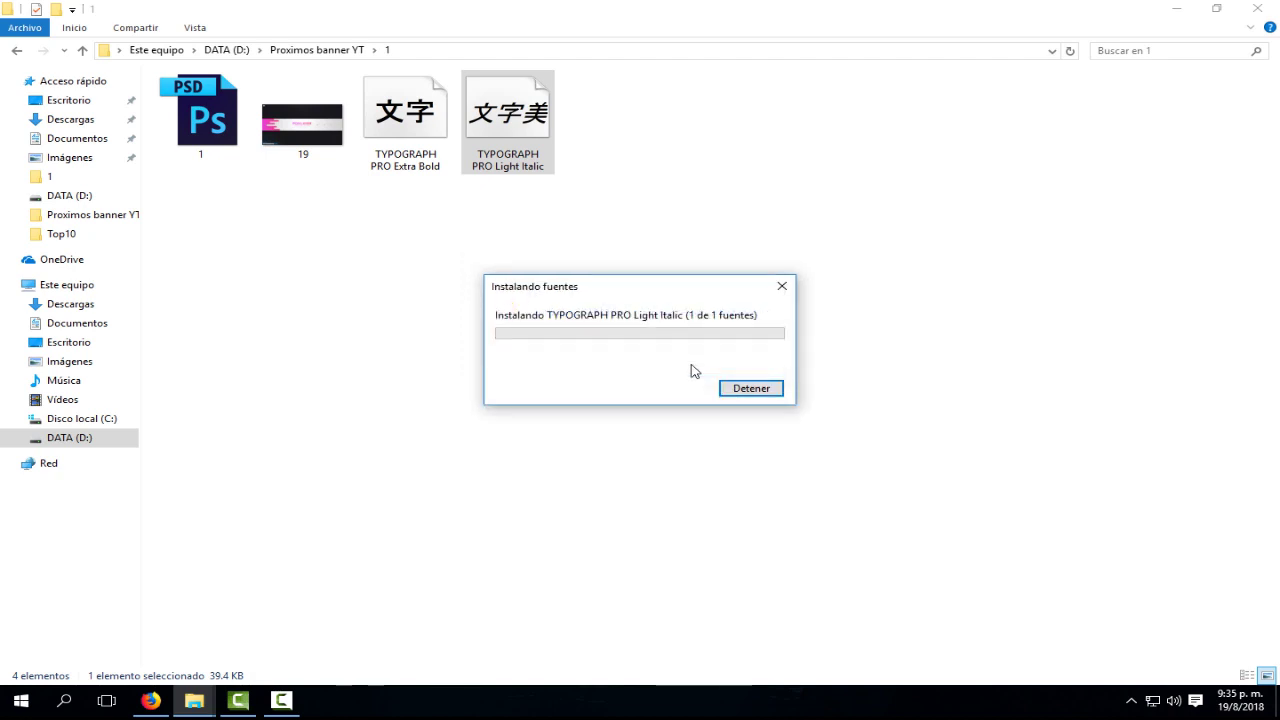
{"action": "right_click", "coordinate": [230, 133]}
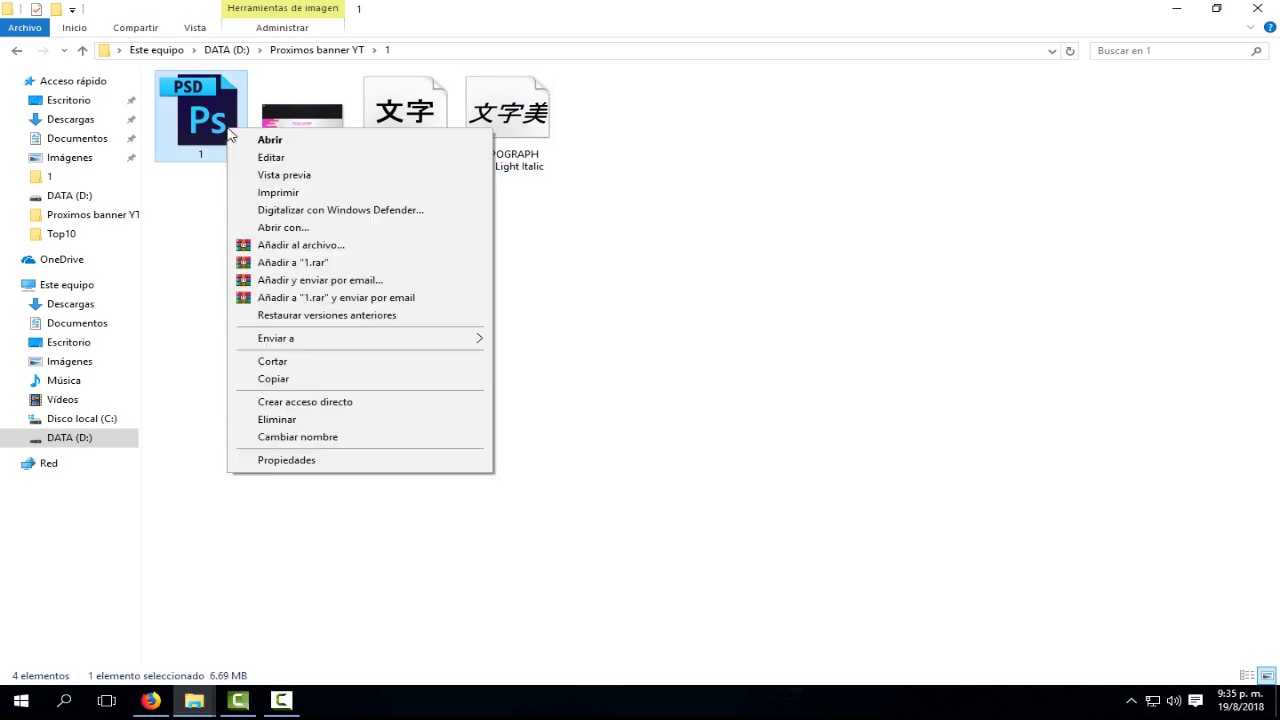
Open 1.psd in Photoshop and zoom in on the FOXLIDER title.
{"action": "left_click", "coordinate": [278, 141]}
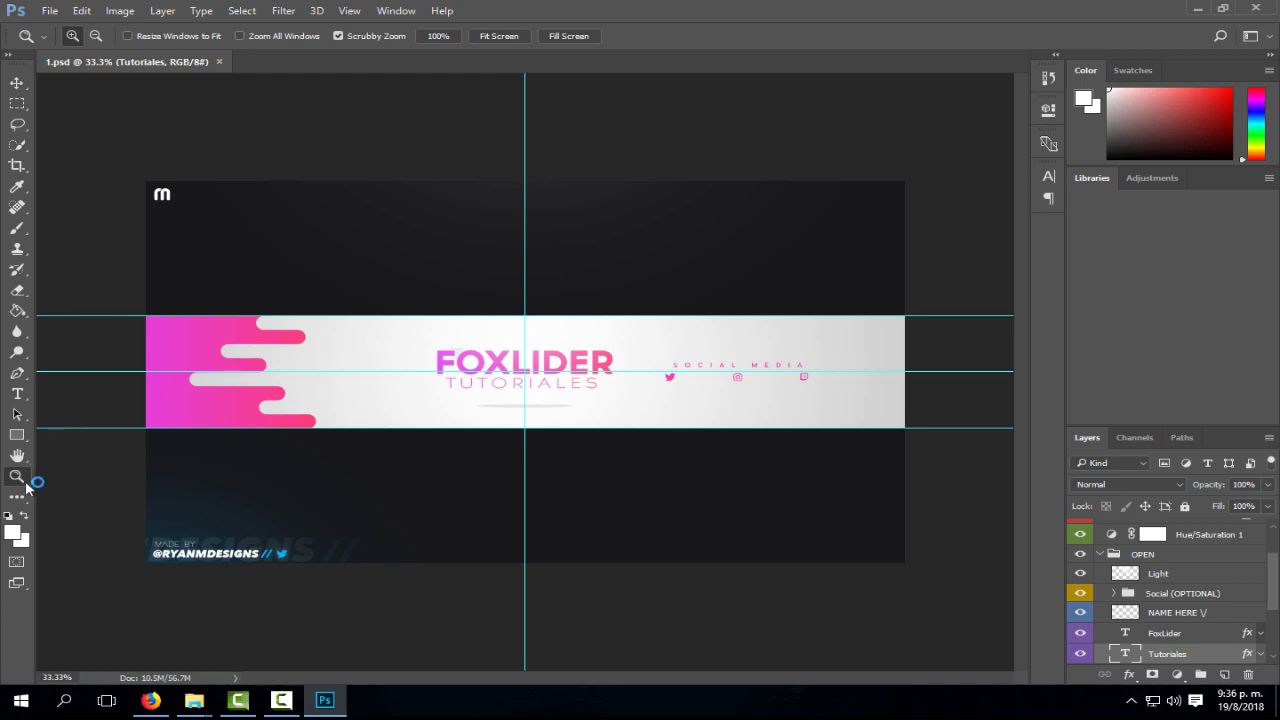
{"action": "left_click_drag", "start_coordinate": [507, 358], "coordinate": [602, 355]}
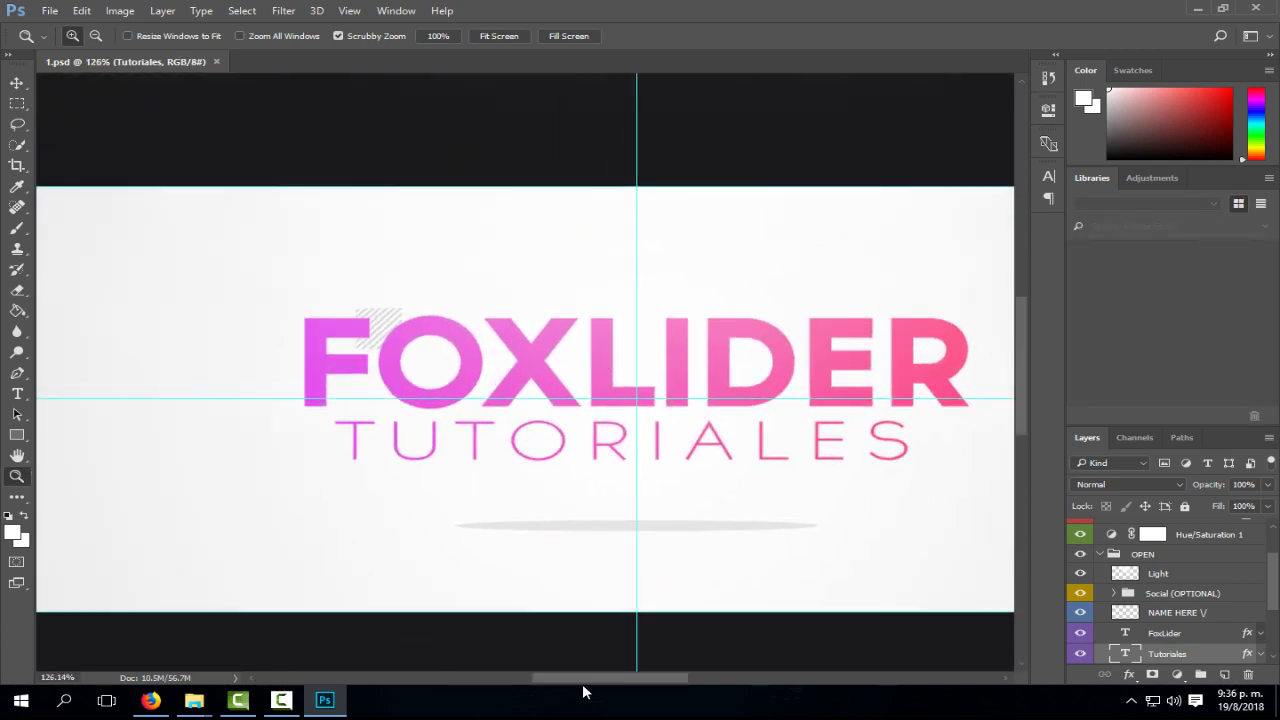
{"action": "left_click_drag", "start_coordinate": [640, 682], "coordinate": [652, 681]}
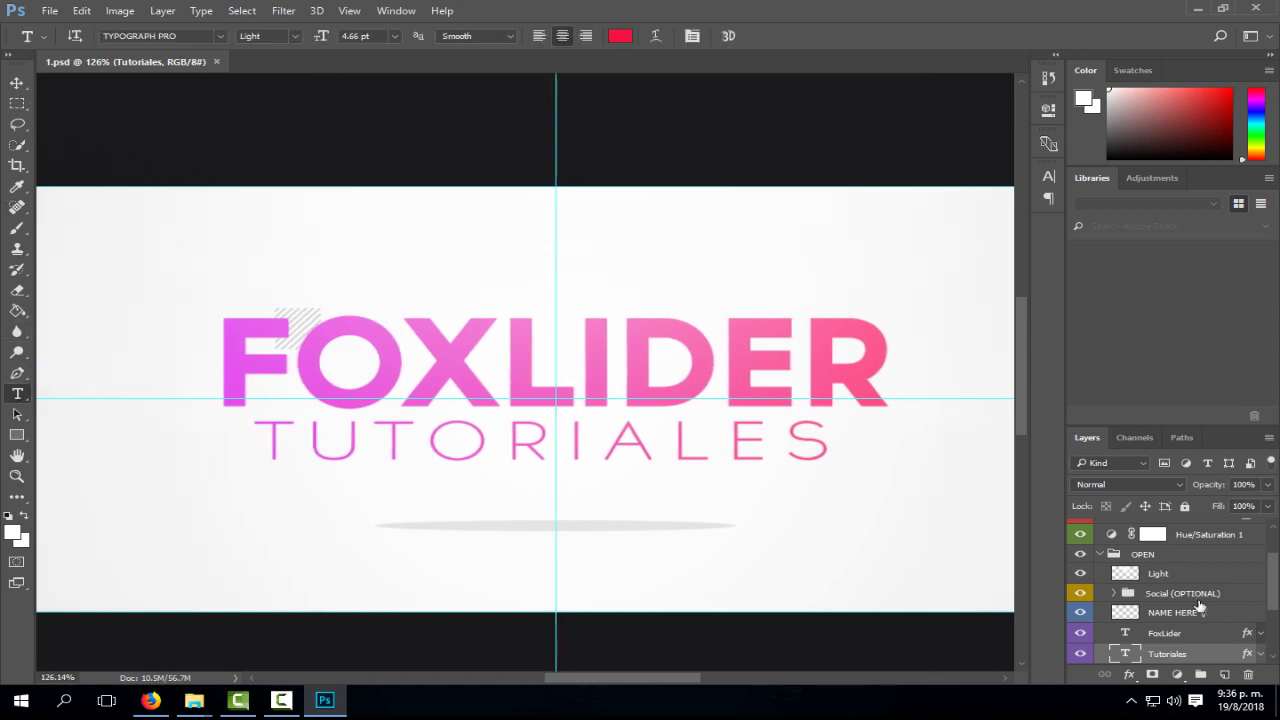
{"action": "scroll", "coordinate": [1274, 591], "scroll_direction": "up", "scroll_amount": 1}
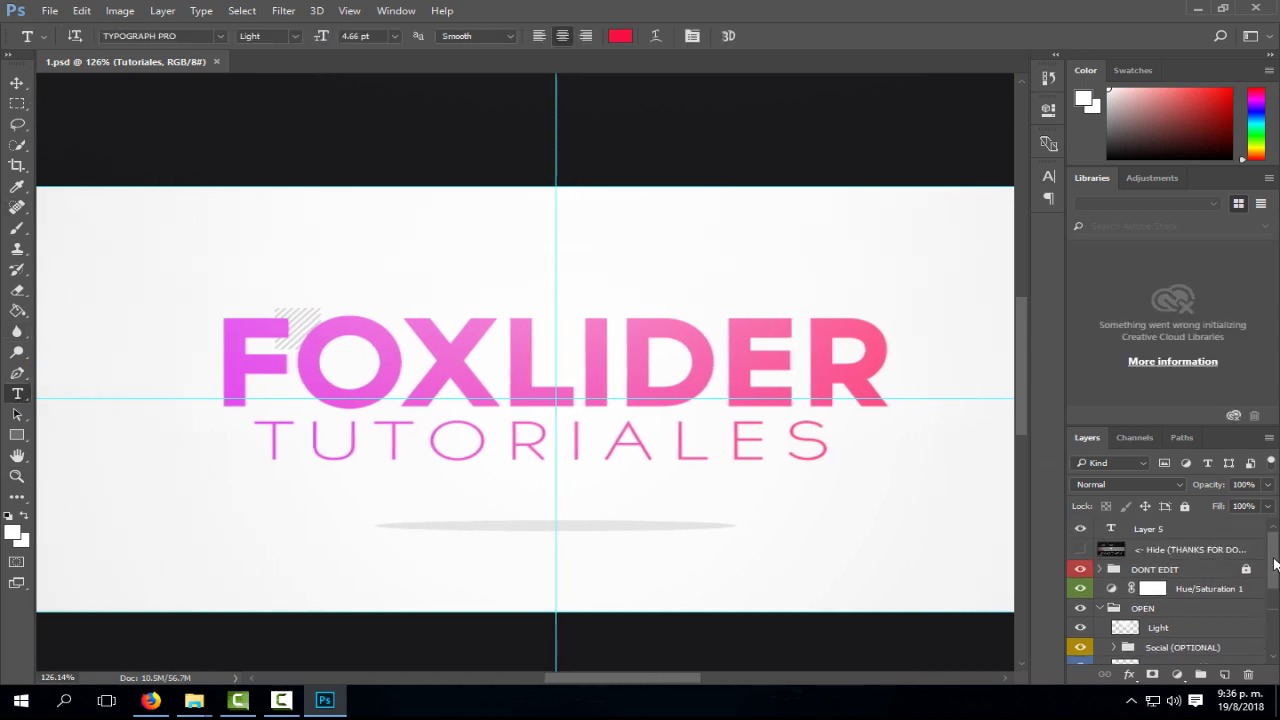
Expand the OPEN layer group and select the FoxLider text layer.
{"action": "left_click", "coordinate": [1101, 577]}
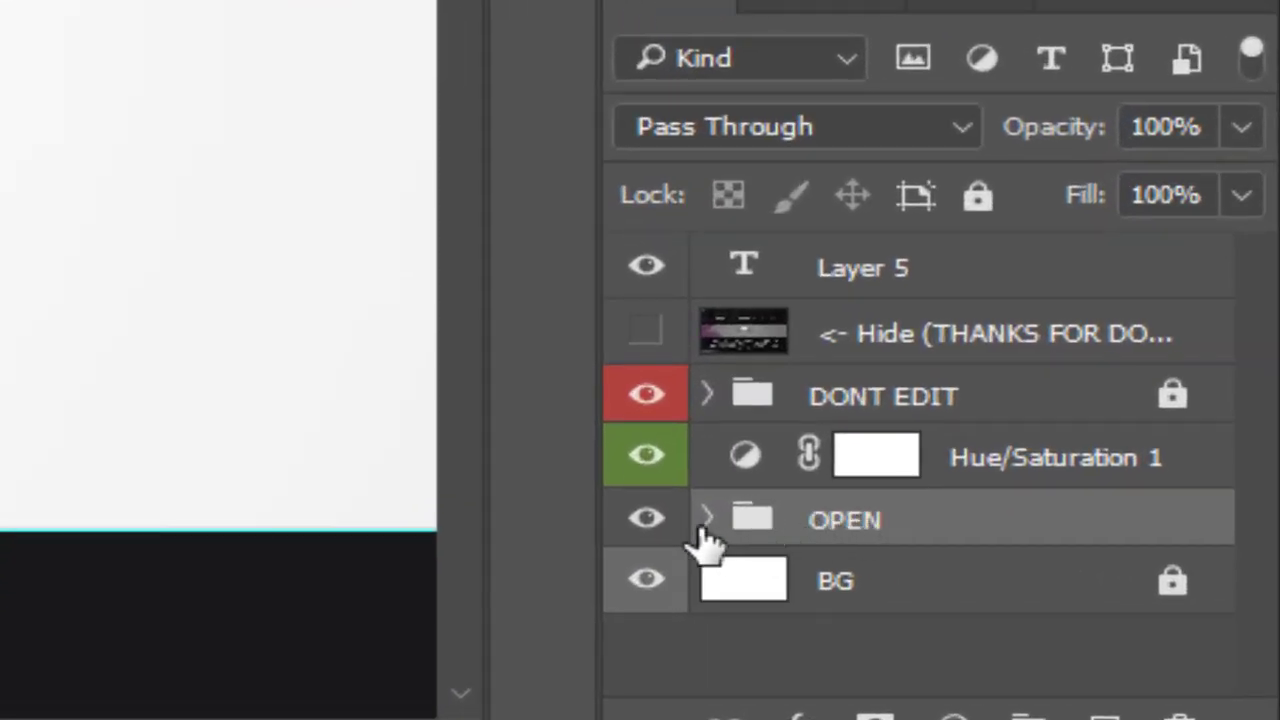
{"action": "left_click", "coordinate": [706, 518]}
{"action": "scroll", "coordinate": [1268, 400], "scroll_direction": "down", "scroll_amount": 2}
{"action": "scroll", "coordinate": [1266, 440], "scroll_direction": "down", "scroll_amount": 3}
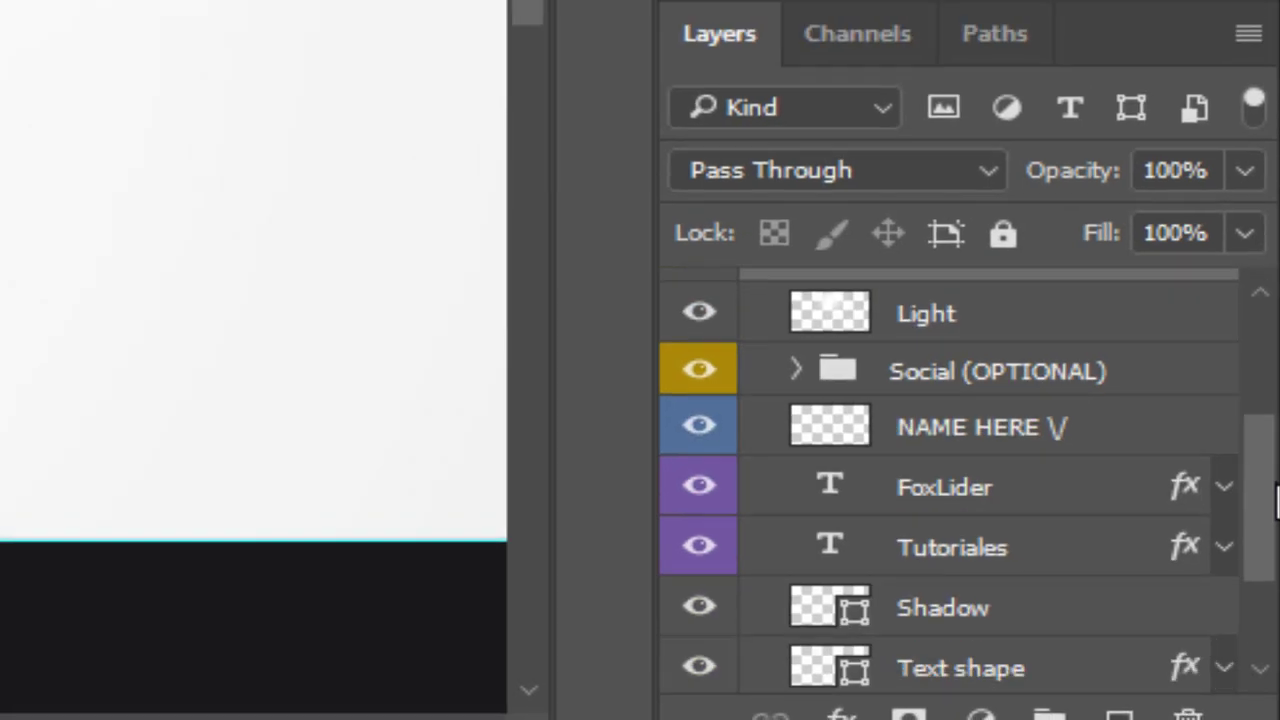
{"action": "left_click", "coordinate": [1038, 512]}
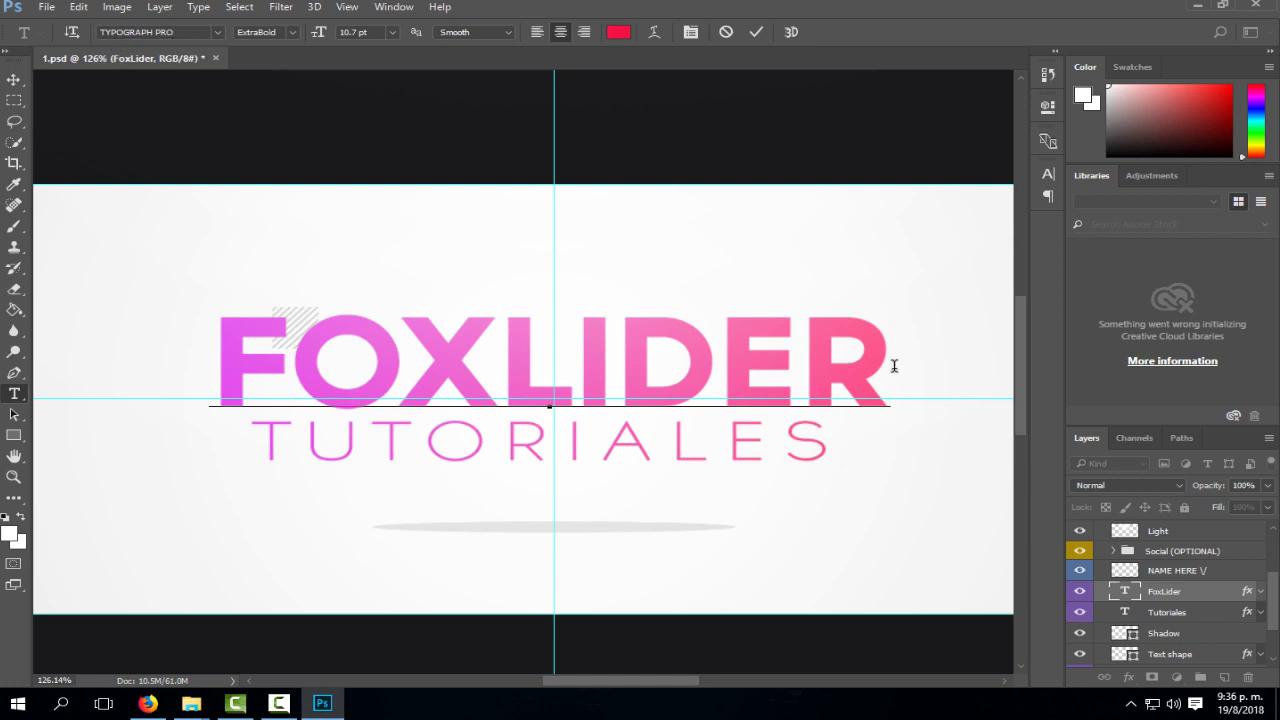
Replace the FOXLIDER title with NOMBRE.
{"action": "key", "text": "BackSpace"}
{"action": "key", "text": "BackSpace"}
{"action": "key", "text": "BackSpace"}
{"action": "key", "text": "BackSpace"}
{"action": "key", "text": "BackSpace"}
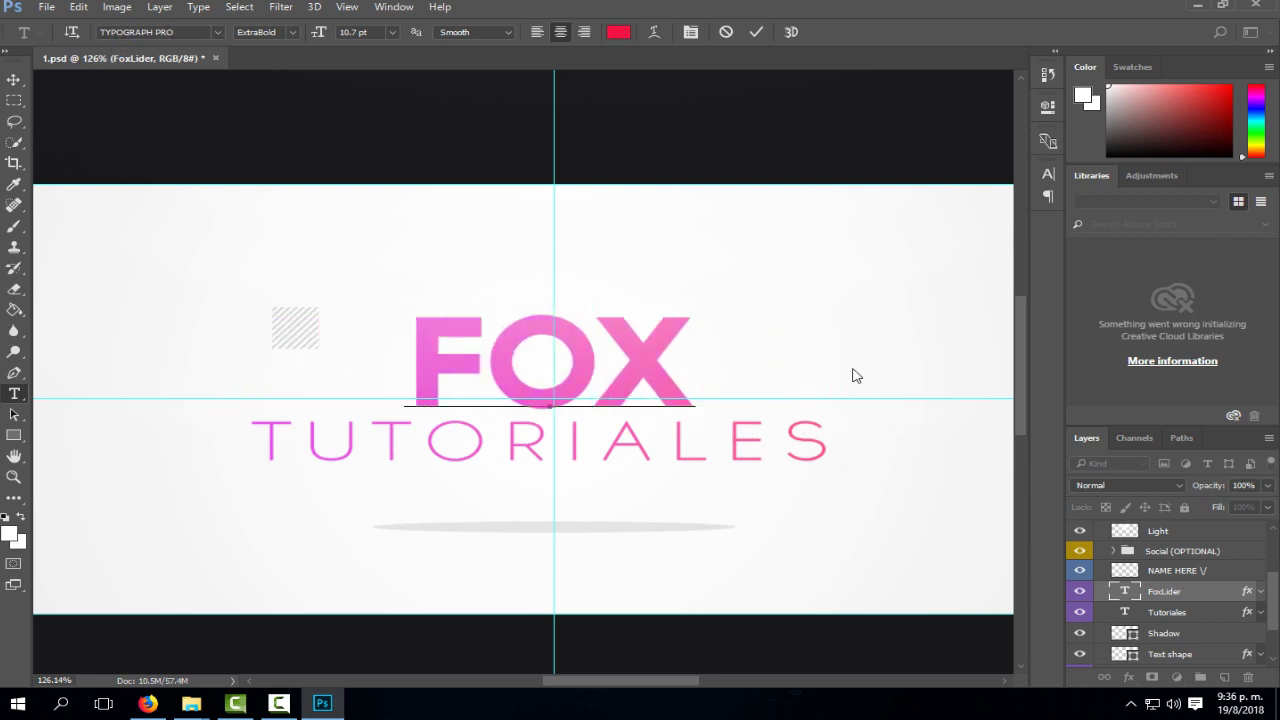
{"action": "key", "text": "BackSpace"}
{"action": "key", "text": "BackSpace"}
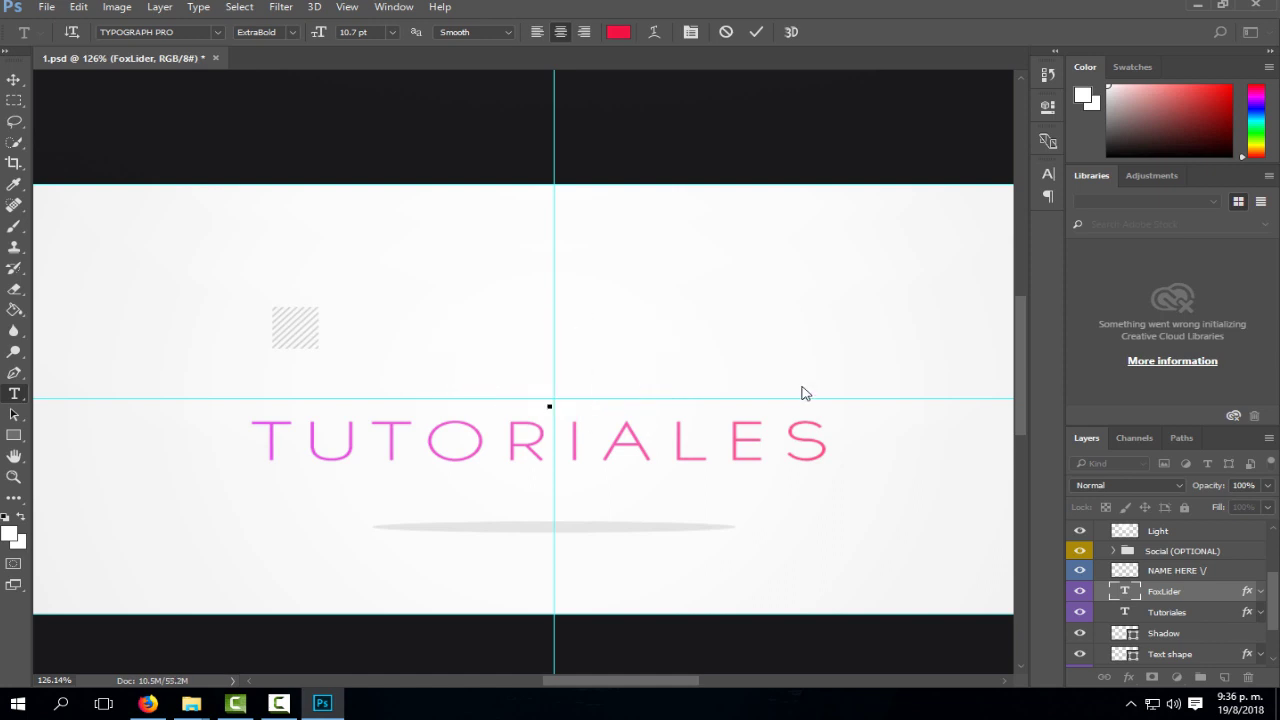
{"action": "type", "text": "NO"}
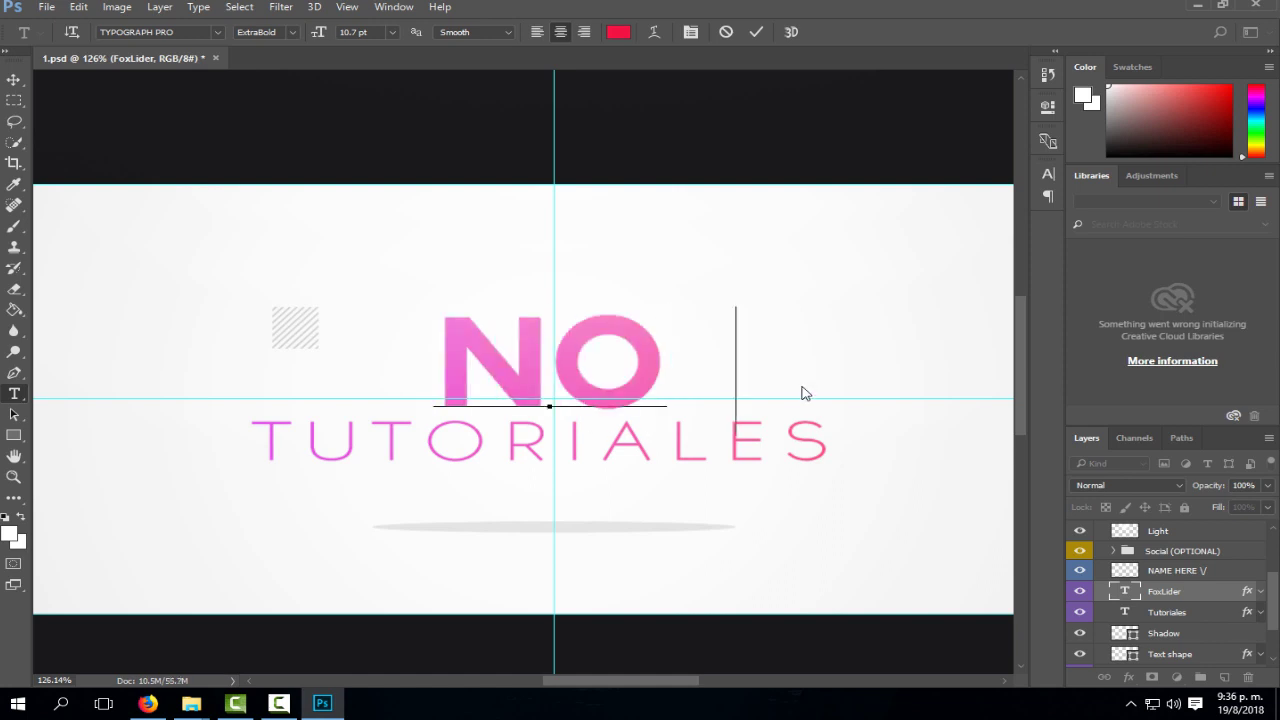
{"action": "type", "text": "MBRE"}
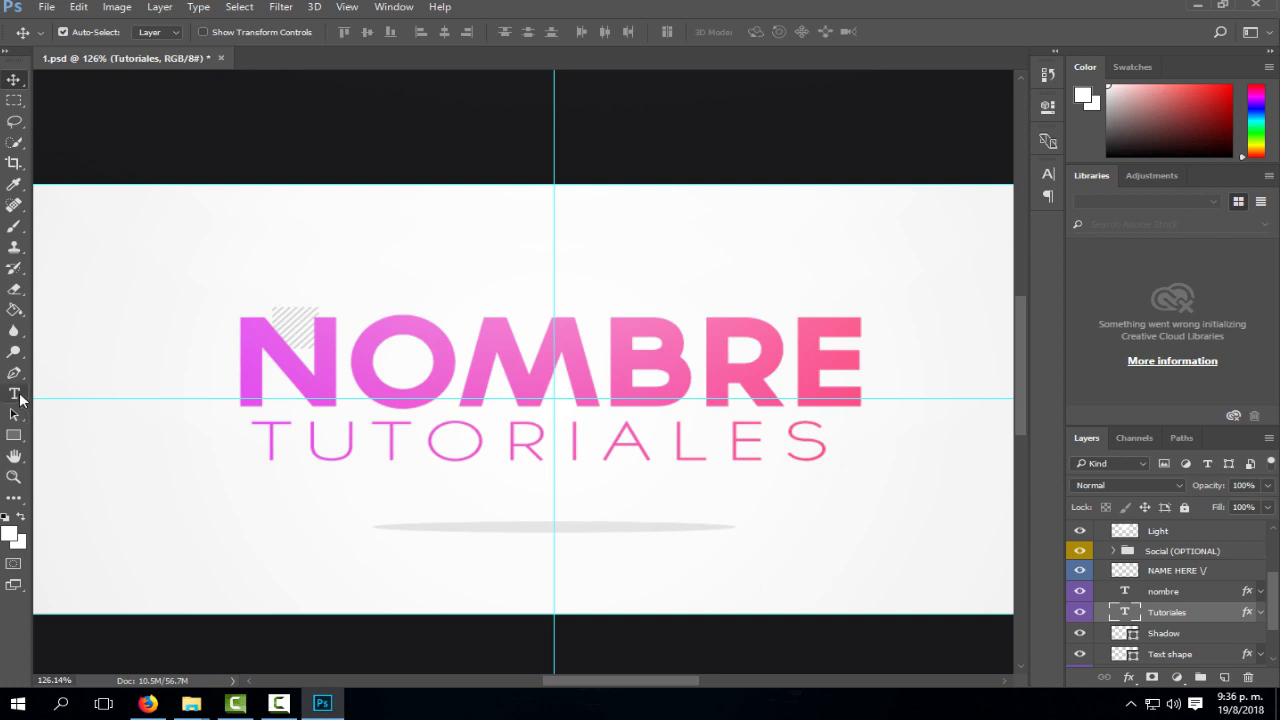
Change the TUTORIALES subtitle to EMBLEMA and commit the edit.
{"action": "left_click", "coordinate": [820, 444]}
{"action": "key", "text": "BackSpace"}
{"action": "key", "text": "BackSpace"}
{"action": "key", "text": "BackSpace"}
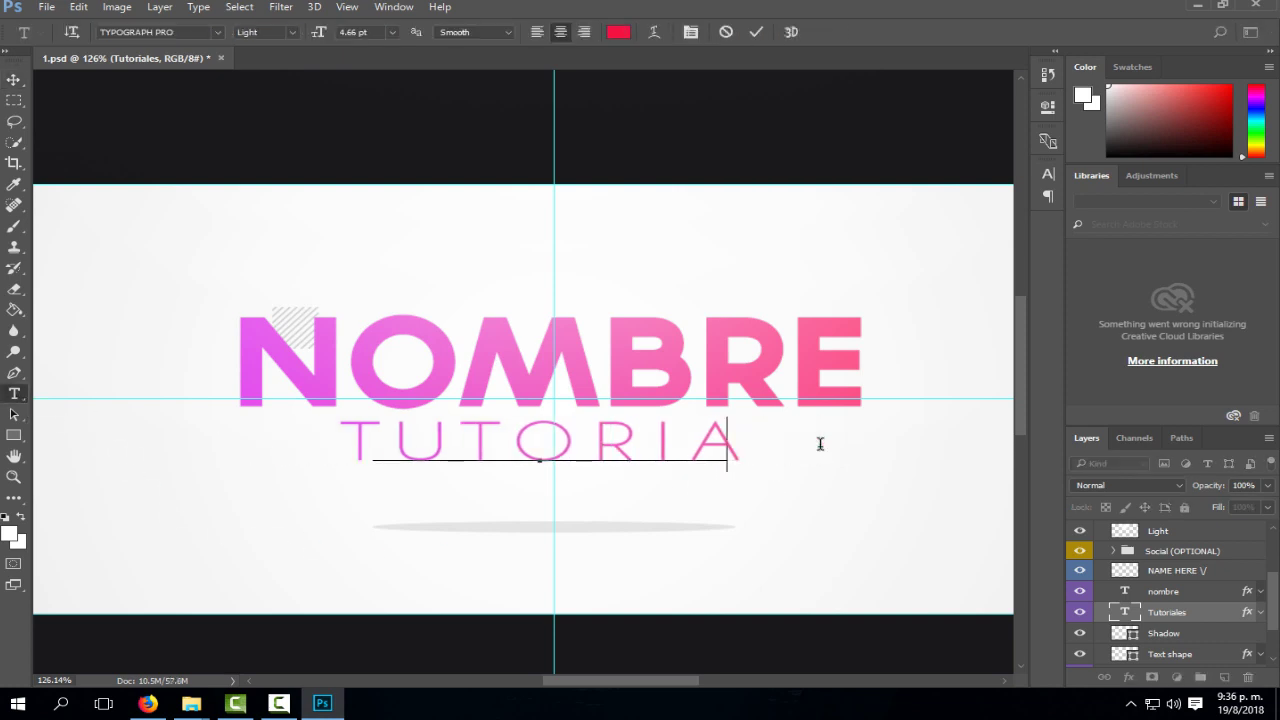
{"action": "key", "text": "BackSpace"}
{"action": "key", "text": "BackSpace"}
{"action": "key", "text": "BackSpace"}
{"action": "key", "text": "BackSpace"}
{"action": "key", "text": "BackSpace"}
{"action": "key", "text": "BackSpace"}
{"action": "key", "text": "BackSpace"}
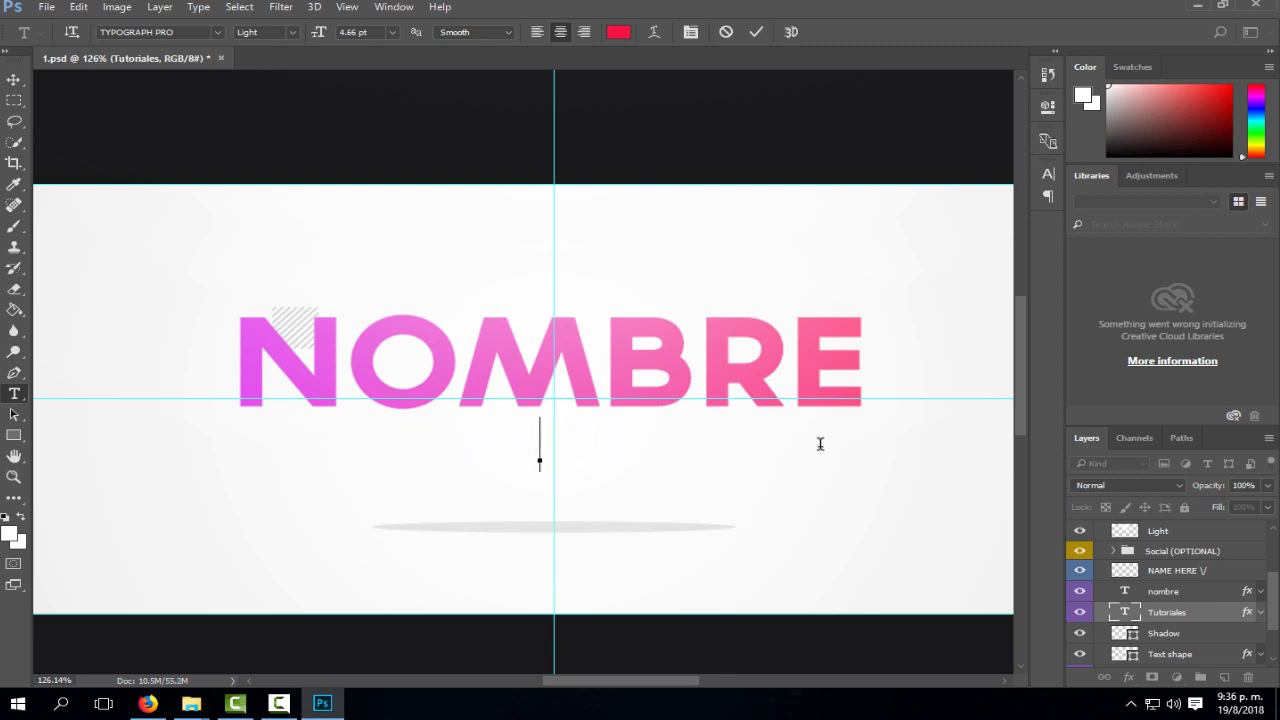
{"action": "type", "text": "EMBL"}
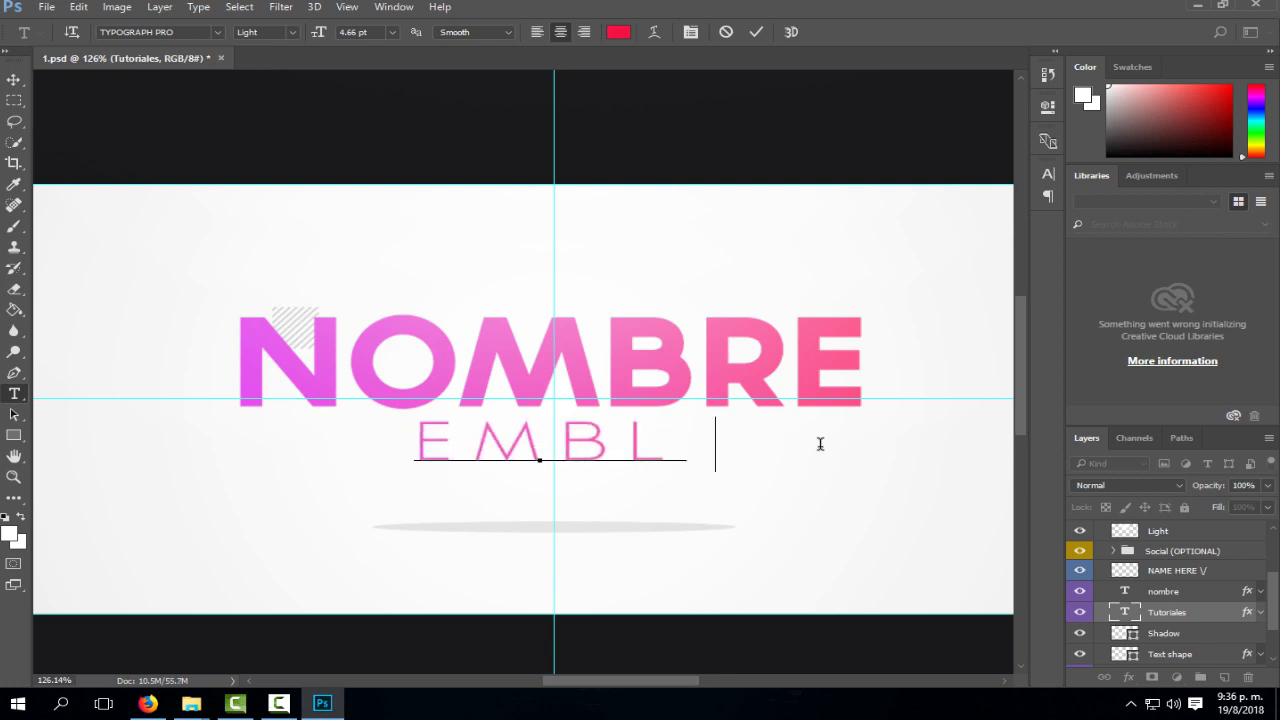
{"action": "type", "text": "EMA"}
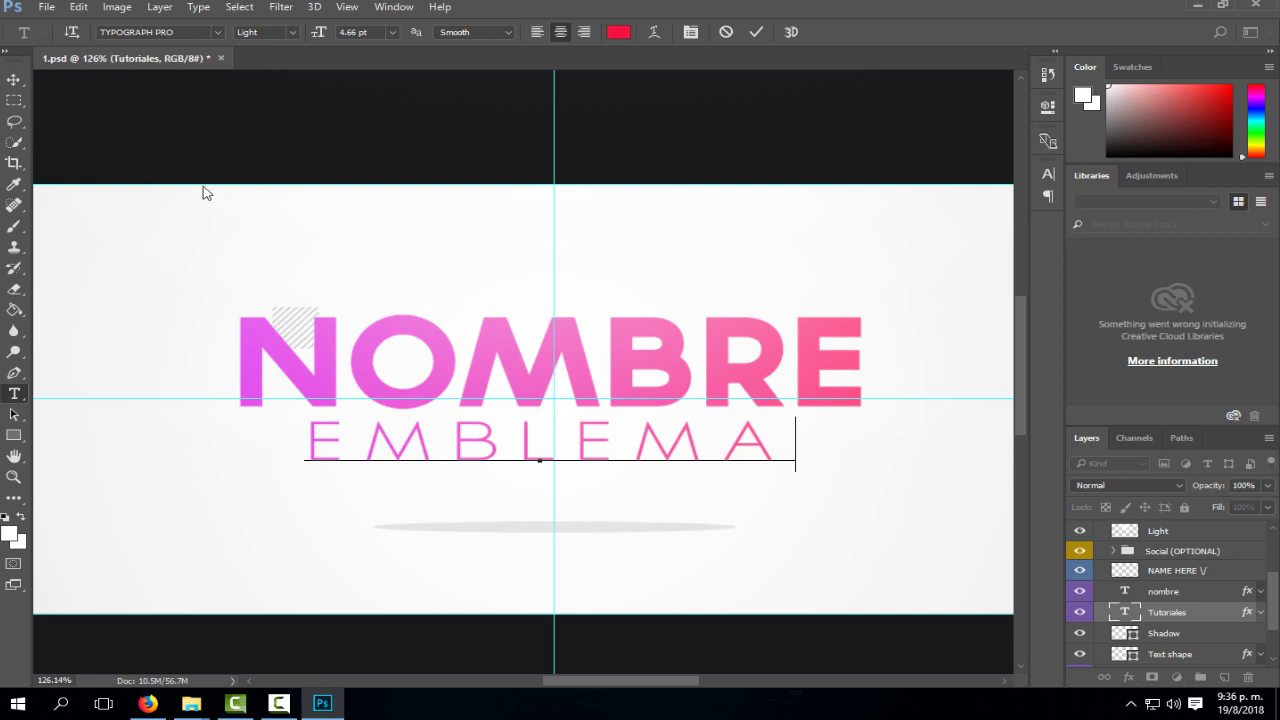
{"action": "left_click", "coordinate": [14, 80]}
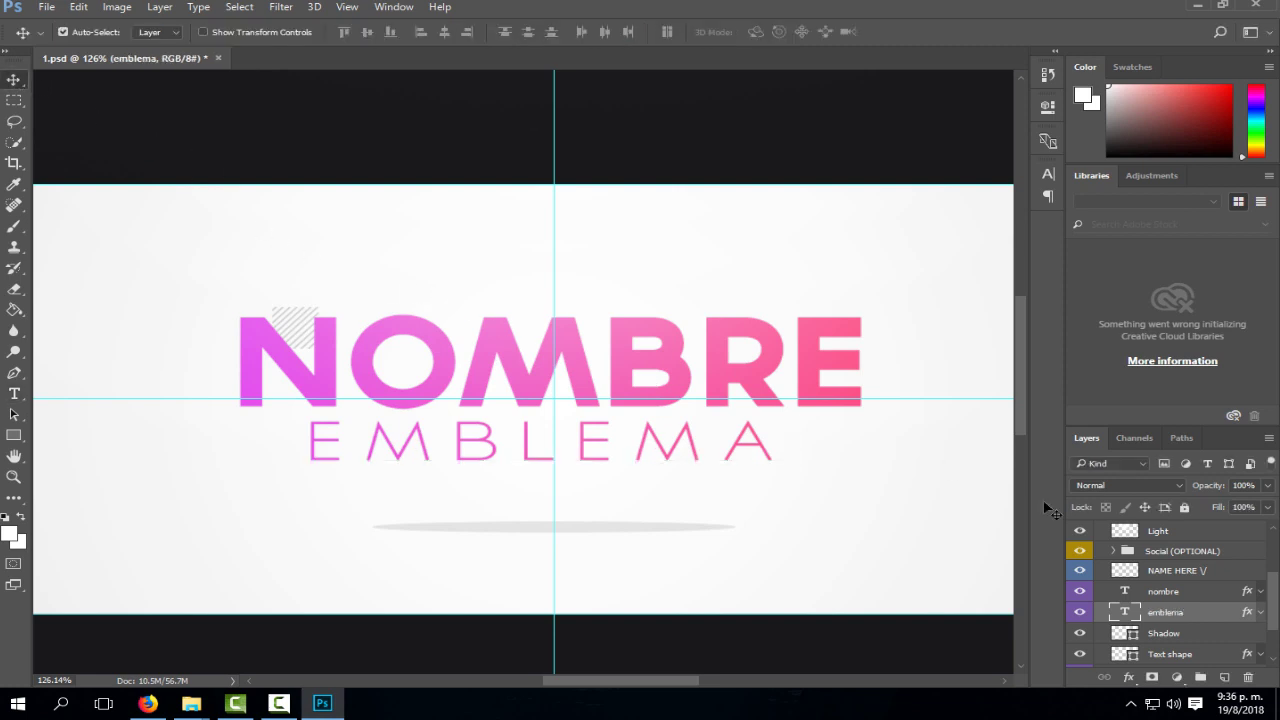
Rewrite the EMBLEMA subtitle as LOS QUE SE LES OCURRA GG.
{"action": "left_click", "coordinate": [14, 394]}
{"action": "left_click", "coordinate": [757, 448]}
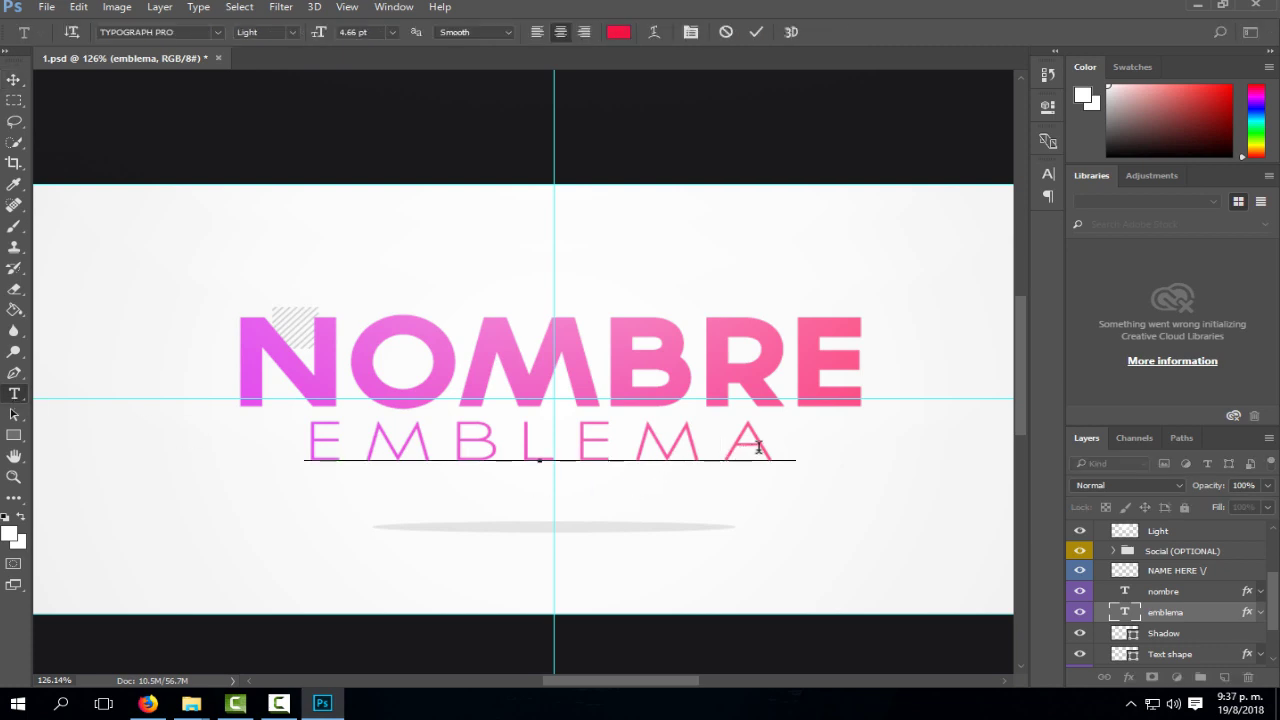
{"action": "key", "text": "BackSpace"}
{"action": "key", "text": "BackSpace"}
{"action": "key", "text": "BackSpace"}
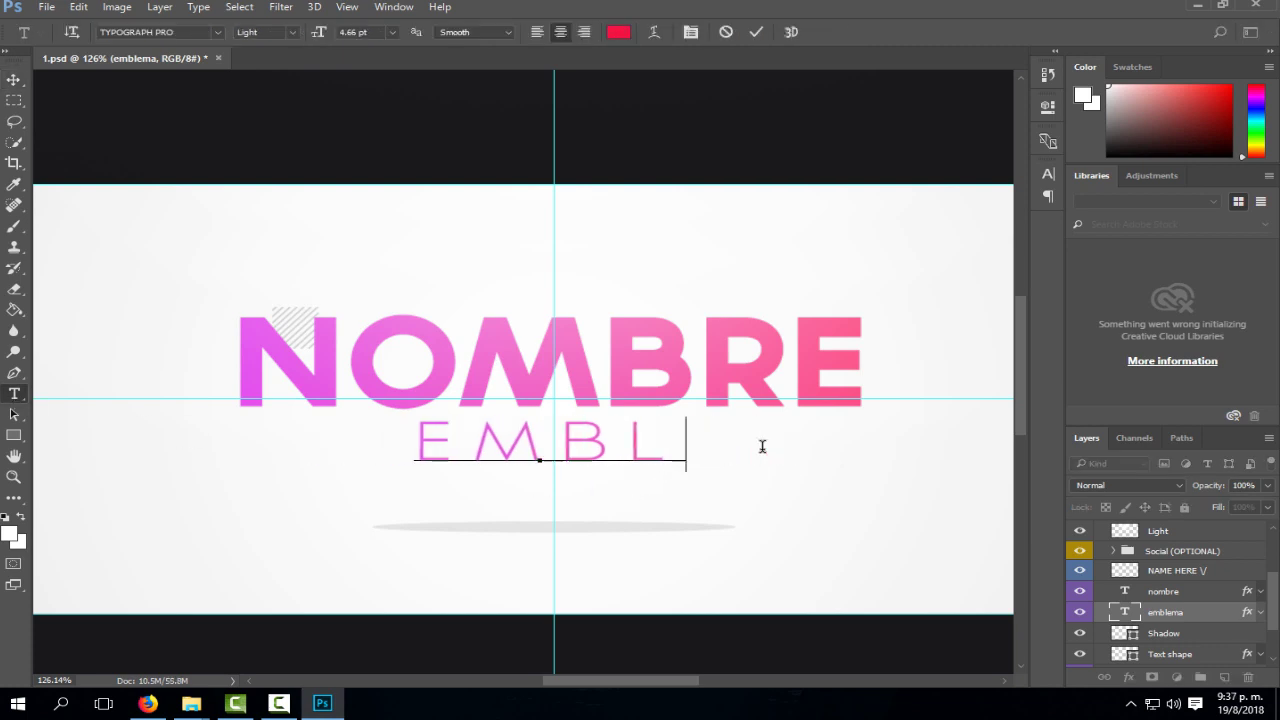
{"action": "key", "text": "BackSpace"}
{"action": "key", "text": "BackSpace"}
{"action": "key", "text": "BackSpace"}
{"action": "key", "text": "BackSpace"}
{"action": "type", "text": "LOS "}
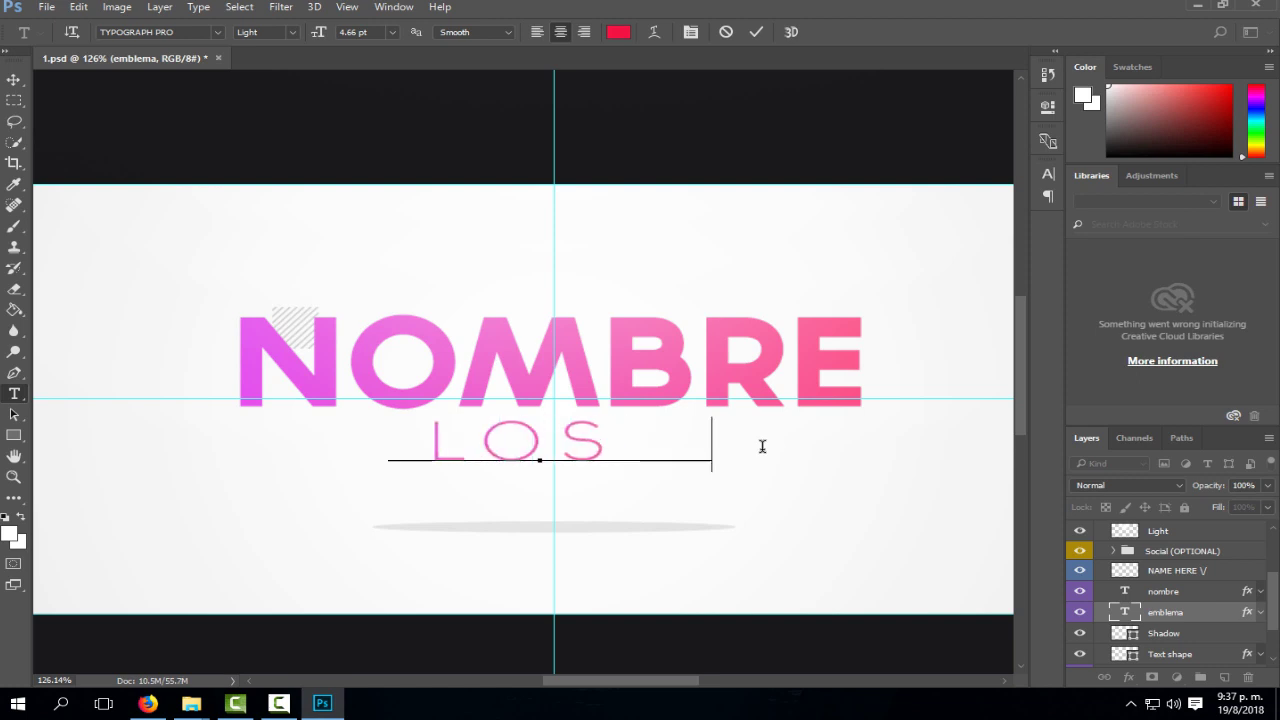
{"action": "type", "text": "QUE "}
{"action": "type", "text": "SE"}
{"action": "type", "text": " L"}
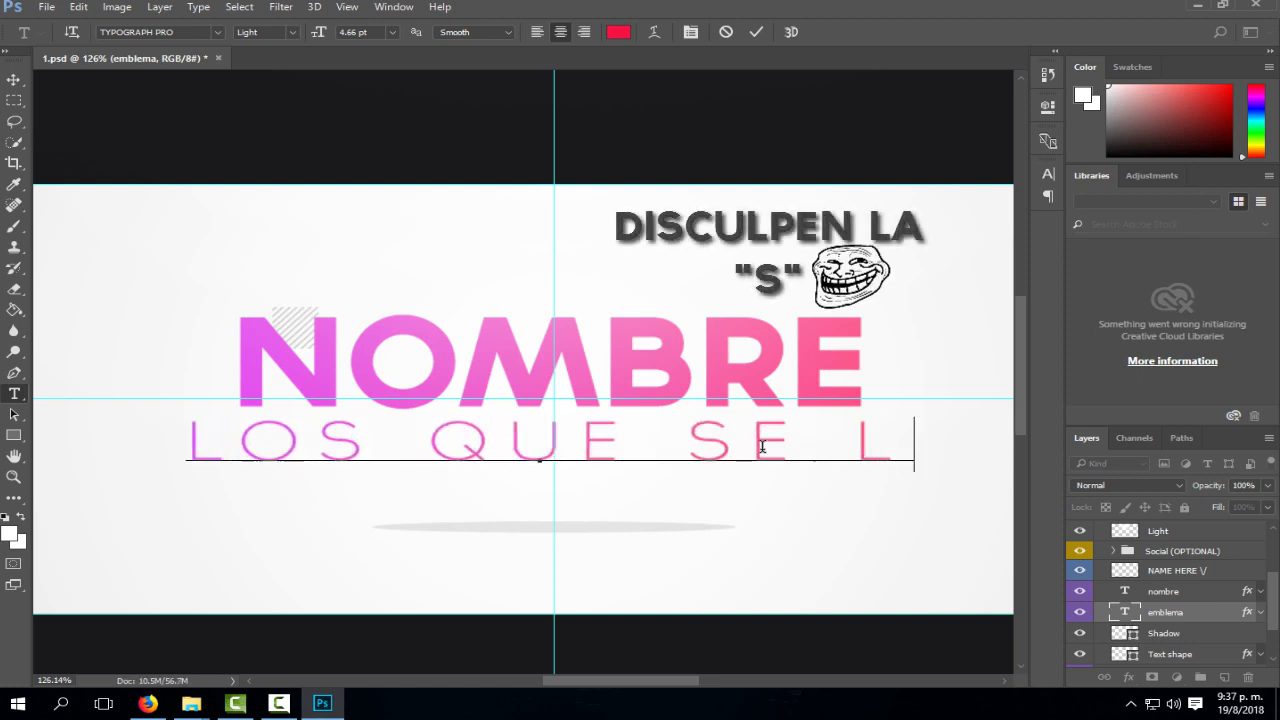
{"action": "type", "text": "ES OCU"}
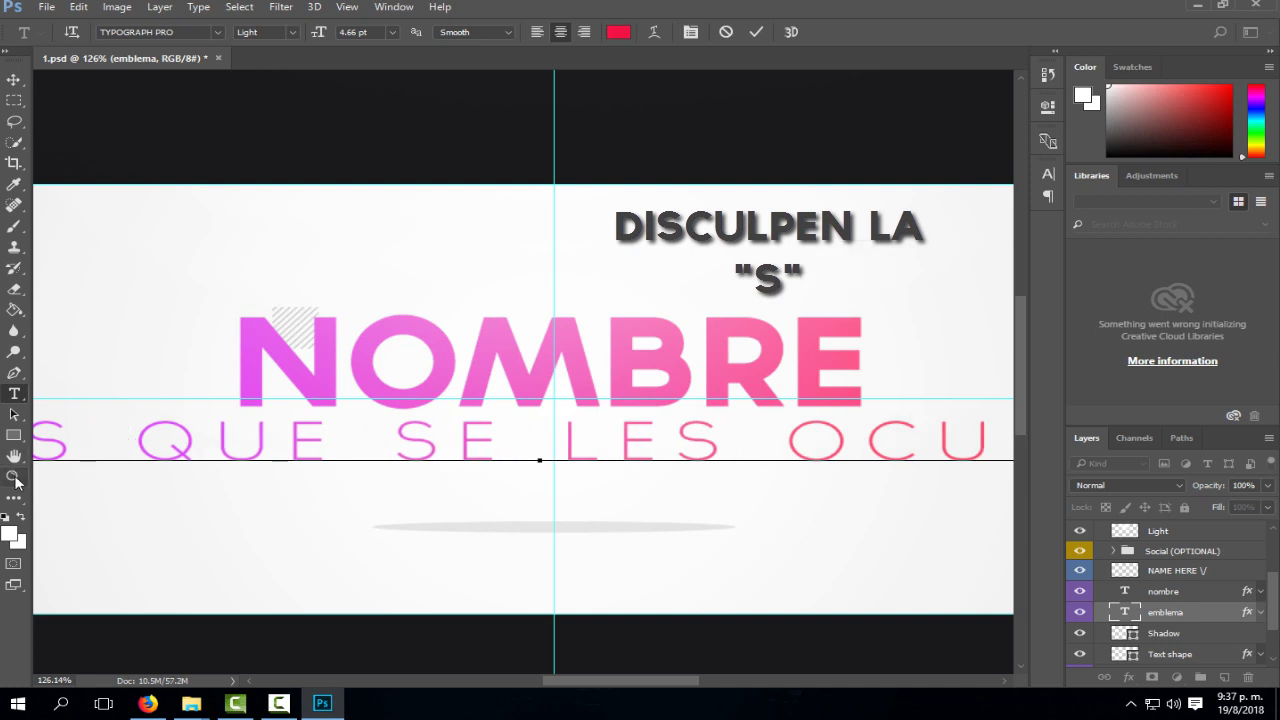
{"action": "type", "text": "R"}
{"action": "type", "text": "R"}
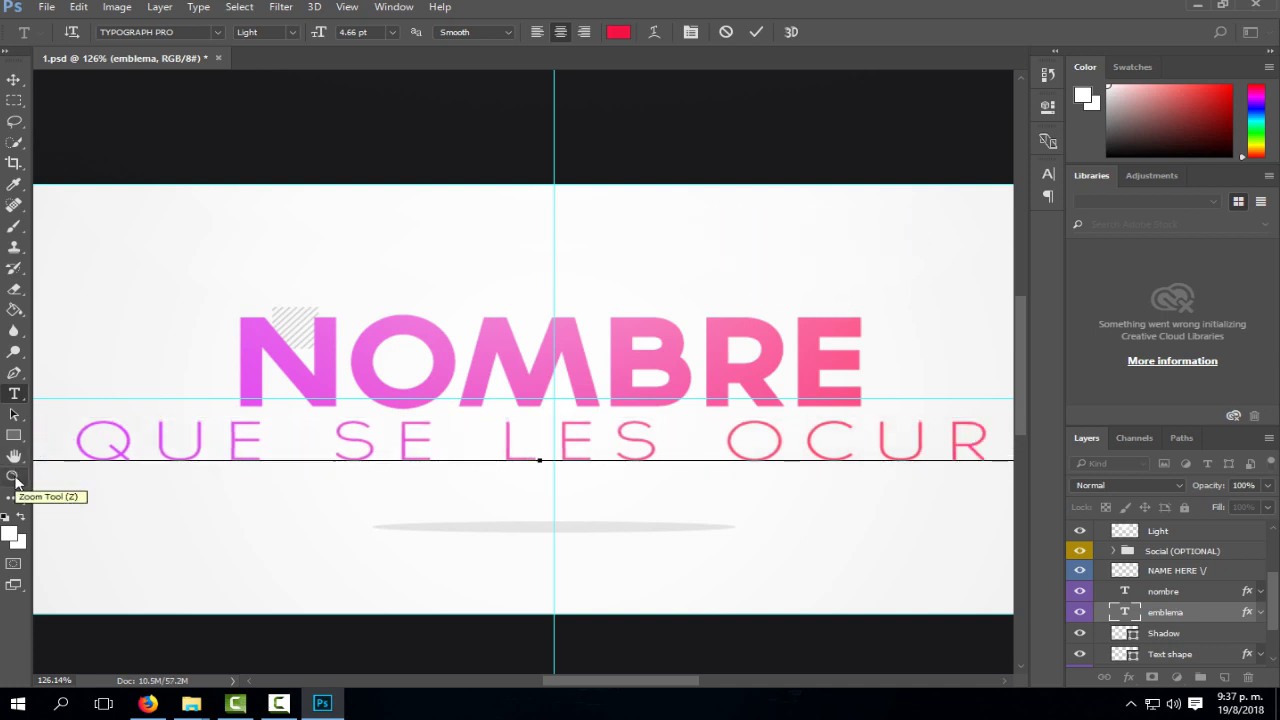
Zoom out and shift the subtitle layer slightly left and down beneath NOMBRE.
{"action": "left_click", "coordinate": [14, 483]}
{"action": "left_click_drag", "start_coordinate": [410, 468], "coordinate": [350, 477]}
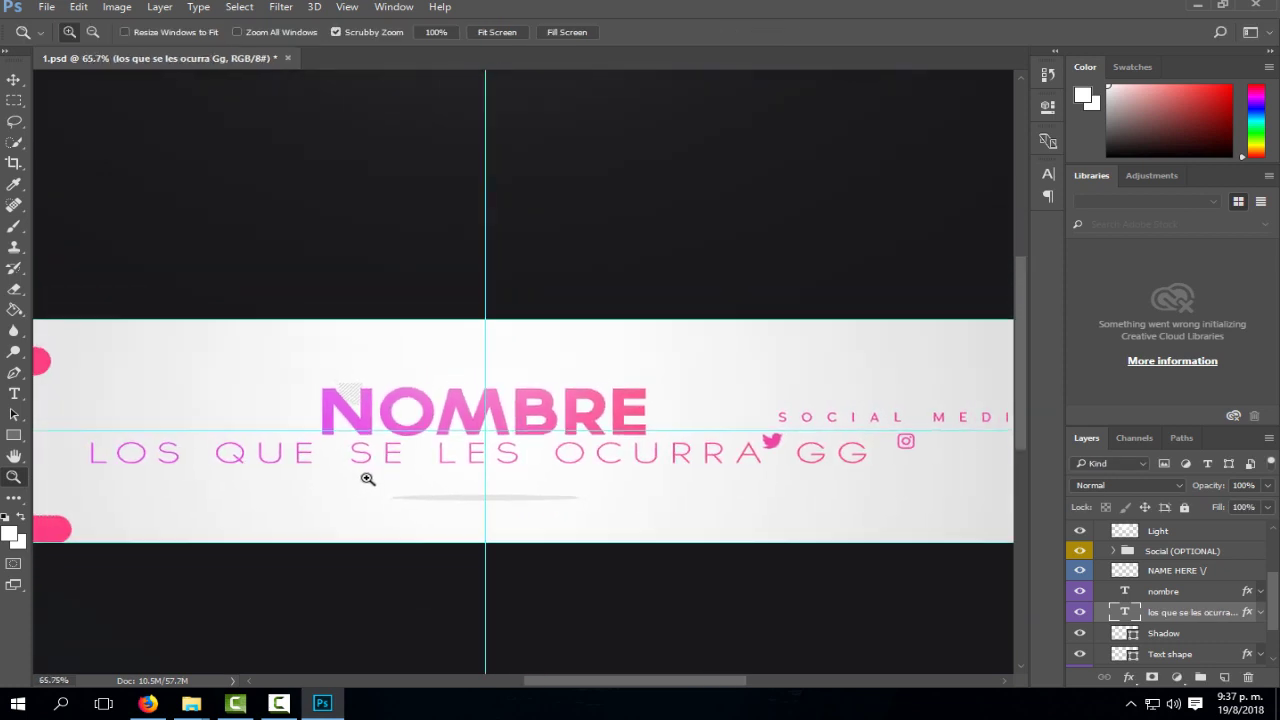
{"action": "left_click", "coordinate": [15, 81]}
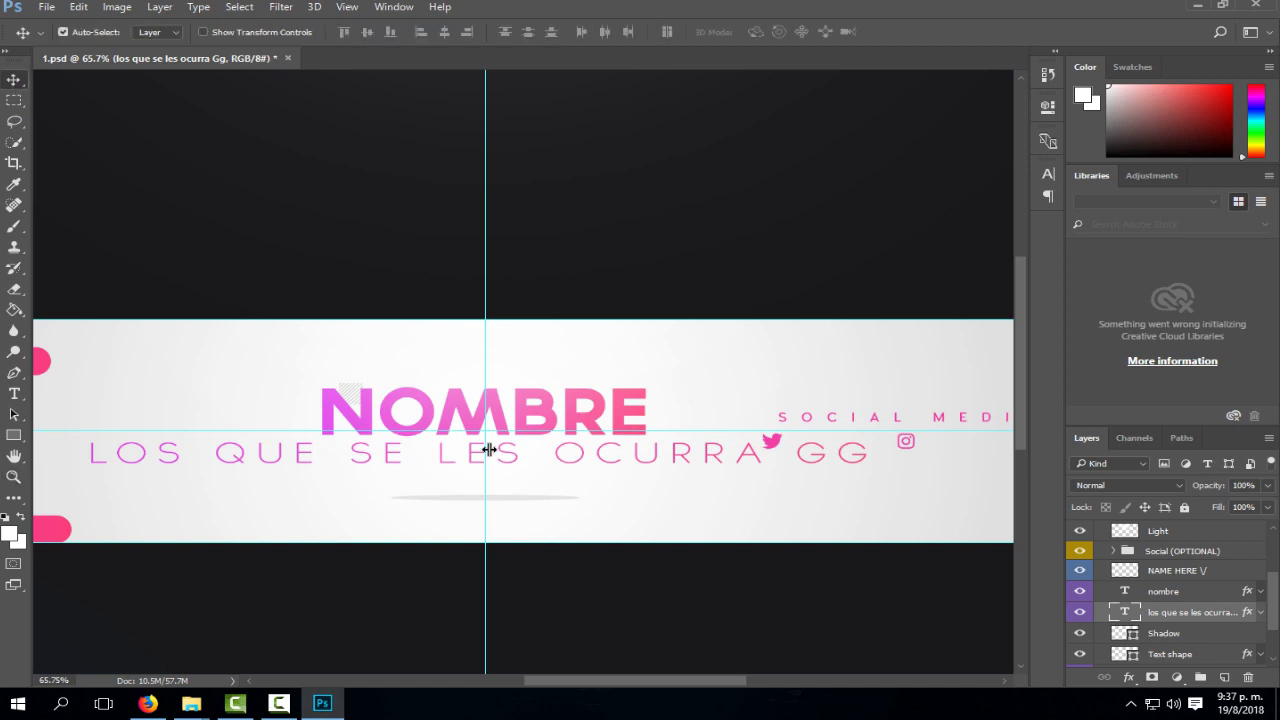
{"action": "left_click_drag", "start_coordinate": [543, 458], "coordinate": [543, 463]}
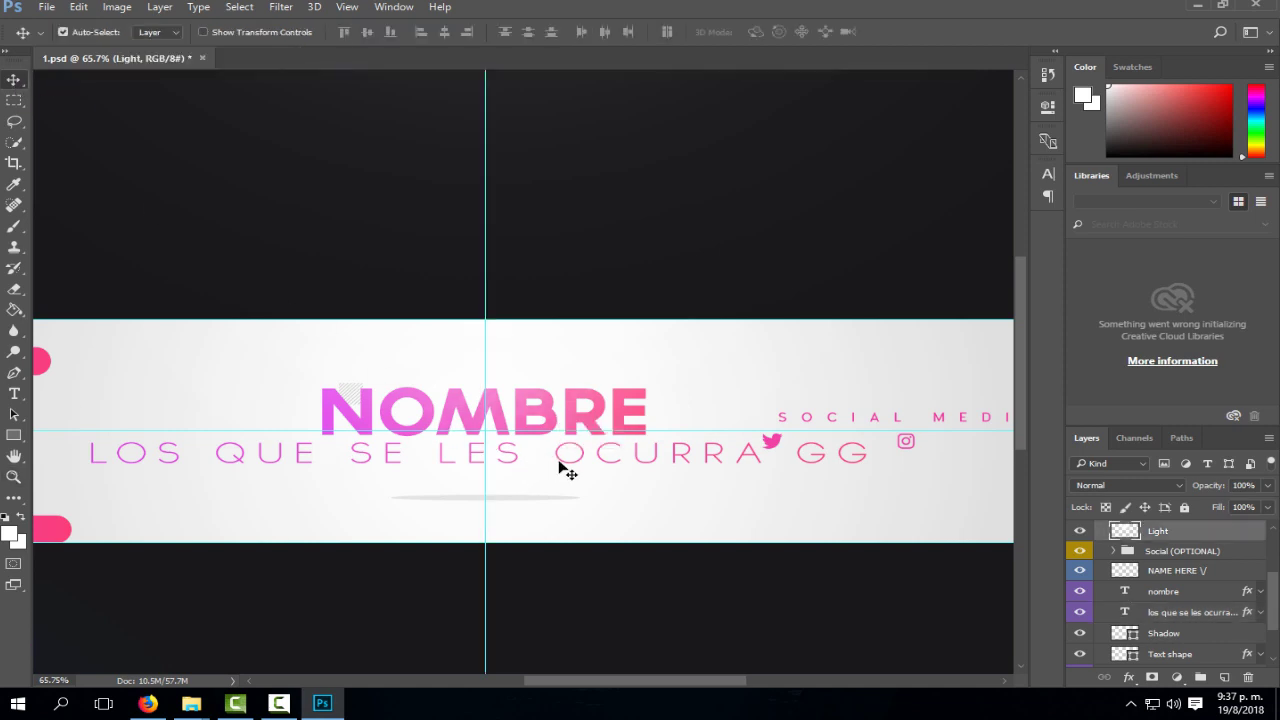
{"action": "left_click", "coordinate": [1162, 614]}
{"action": "left_click_drag", "start_coordinate": [618, 452], "coordinate": [607, 457]}
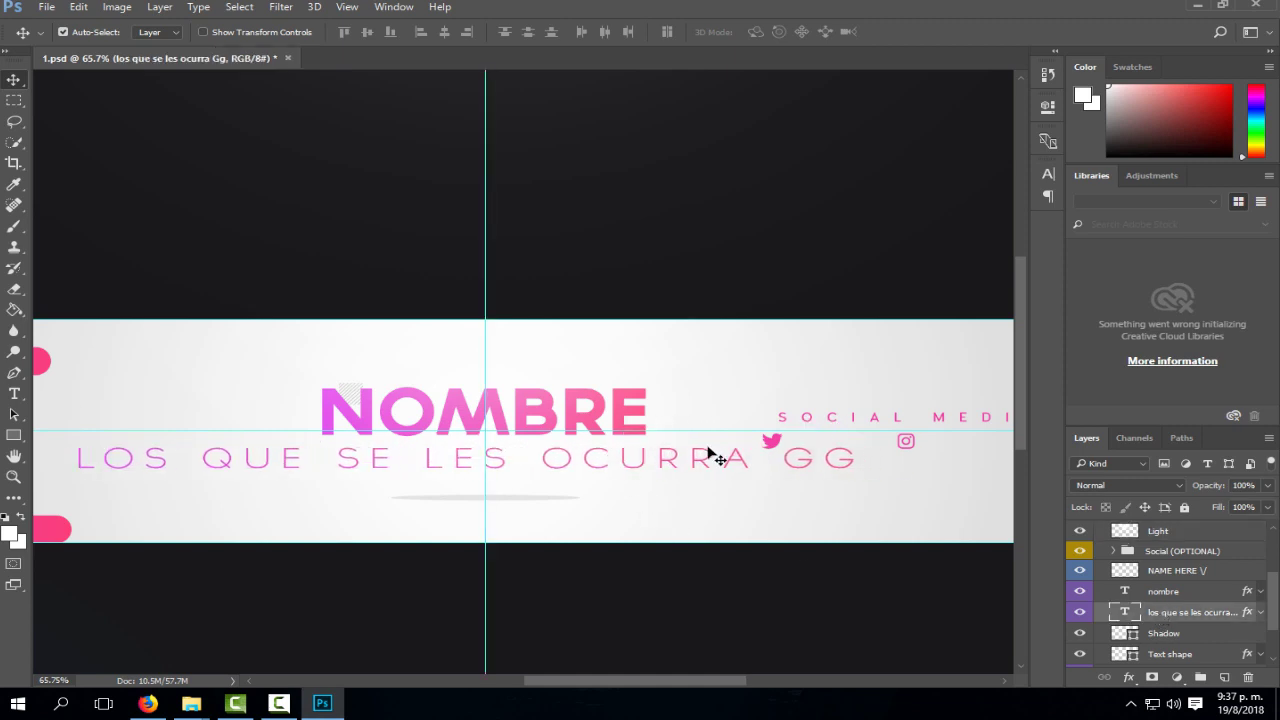
Save As to the desktop with the file name Banner 23.
{"action": "left_click", "coordinate": [45, 8]}
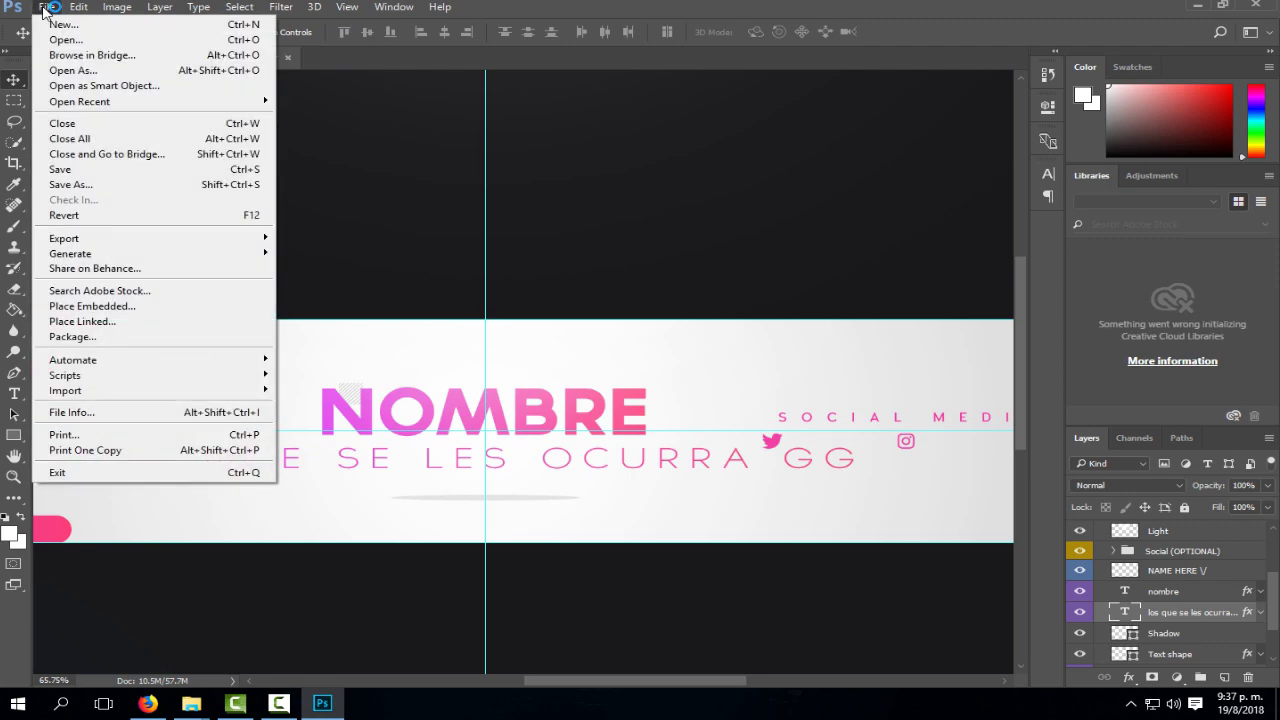
{"action": "left_click", "coordinate": [97, 187]}
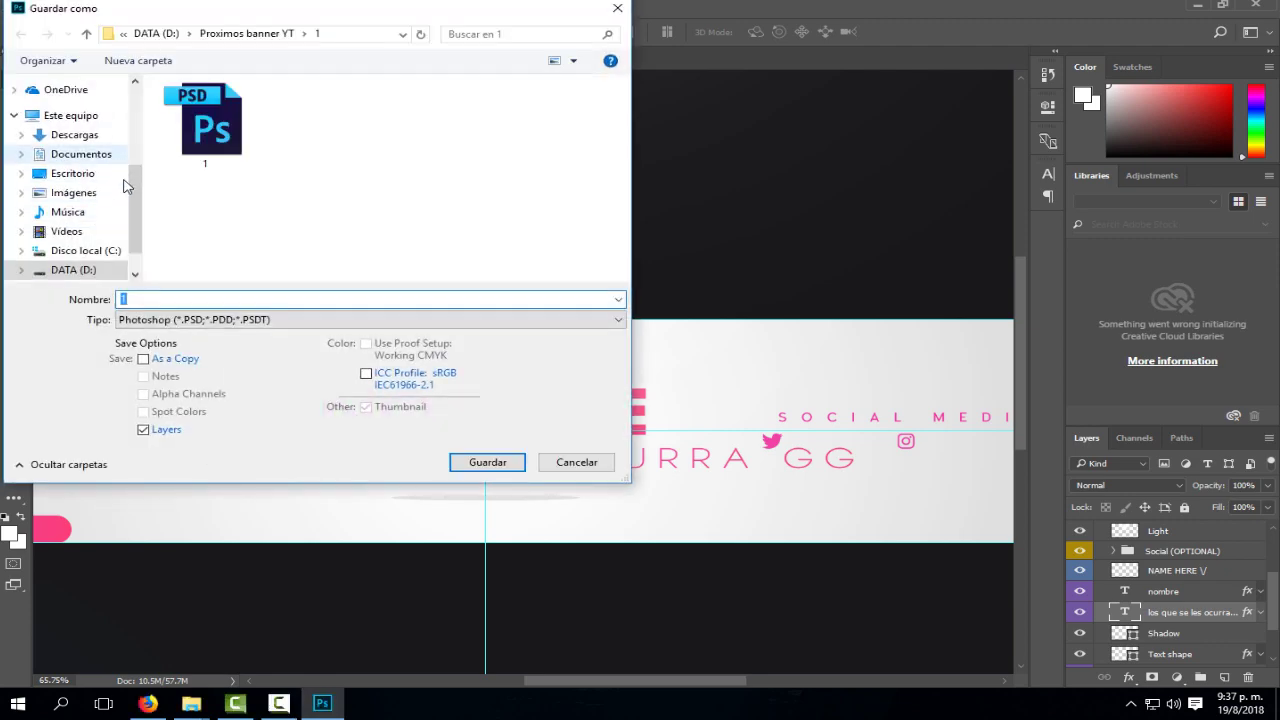
{"action": "left_click_drag", "start_coordinate": [135, 200], "coordinate": [135, 115]}
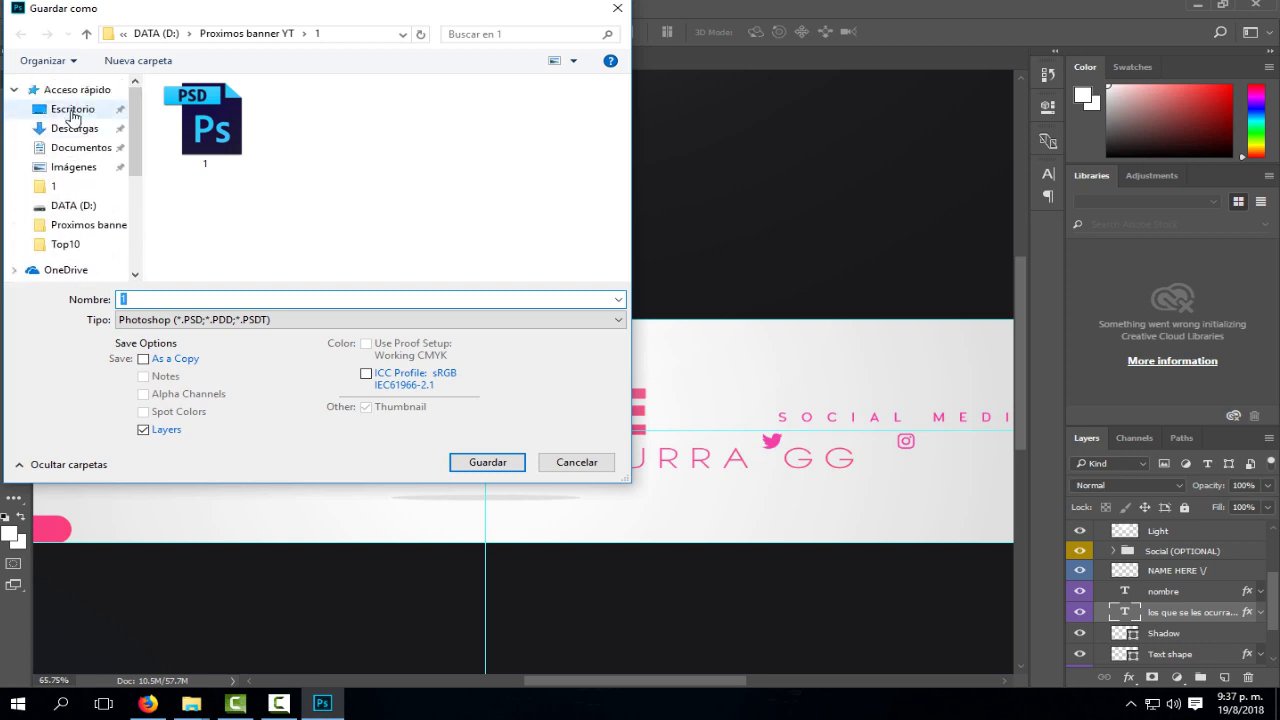
{"action": "left_click", "coordinate": [72, 110]}
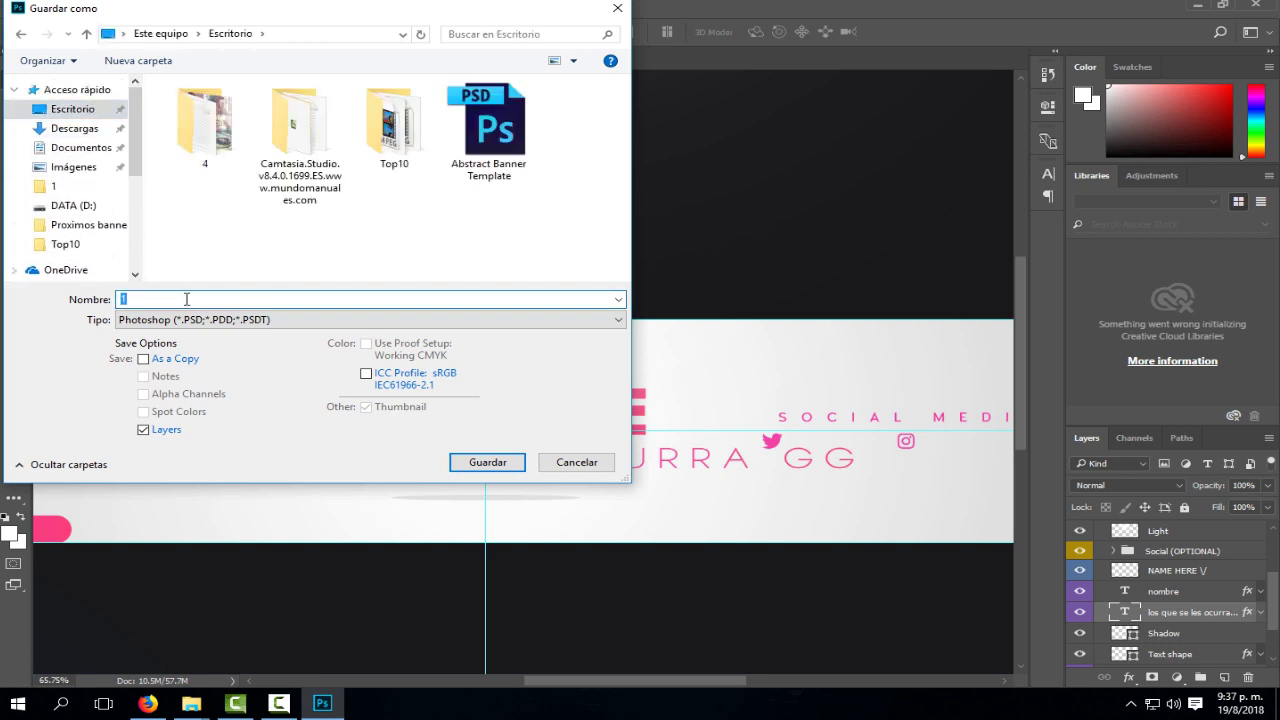
{"action": "type", "text": "Banner"}
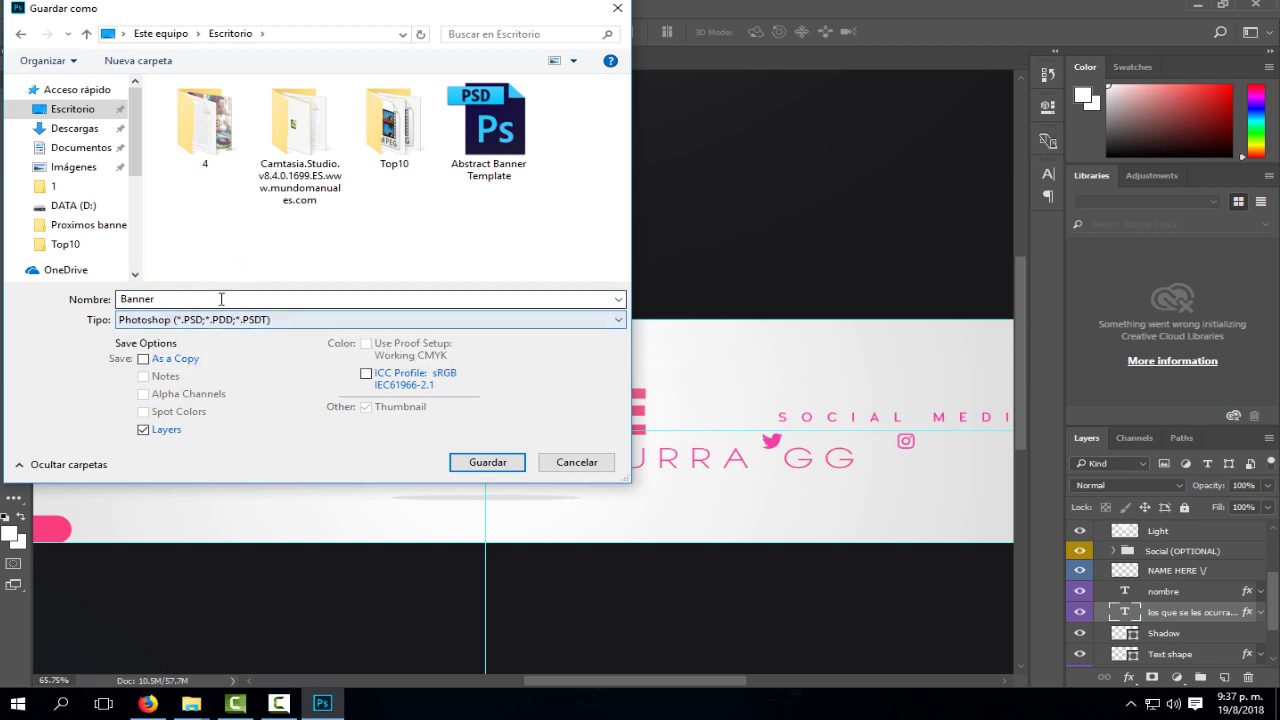
{"action": "double_click", "coordinate": [221, 299]}
{"action": "left_click", "coordinate": [221, 299]}
{"action": "type", "text": "2"}
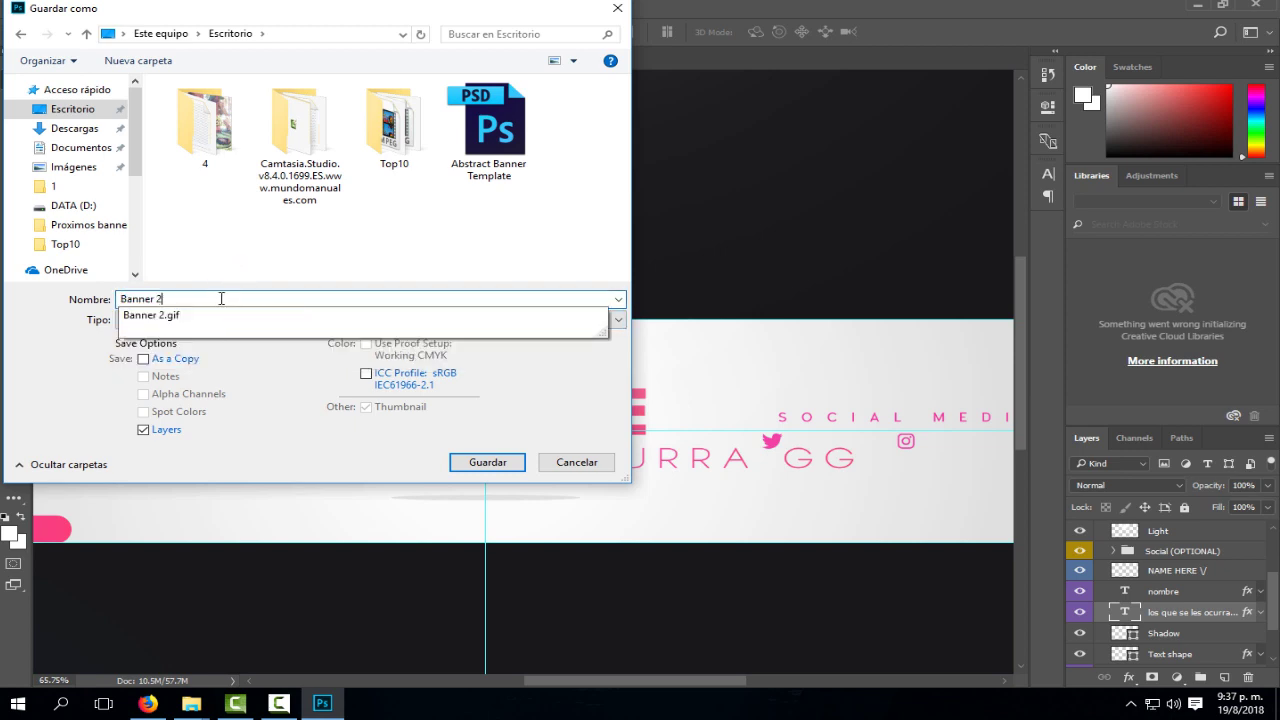
{"action": "type", "text": "3"}
Save it as CompuServe GIF, accepting the Indexed Color and GIF Options defaults.
{"action": "left_click", "coordinate": [286, 319]}
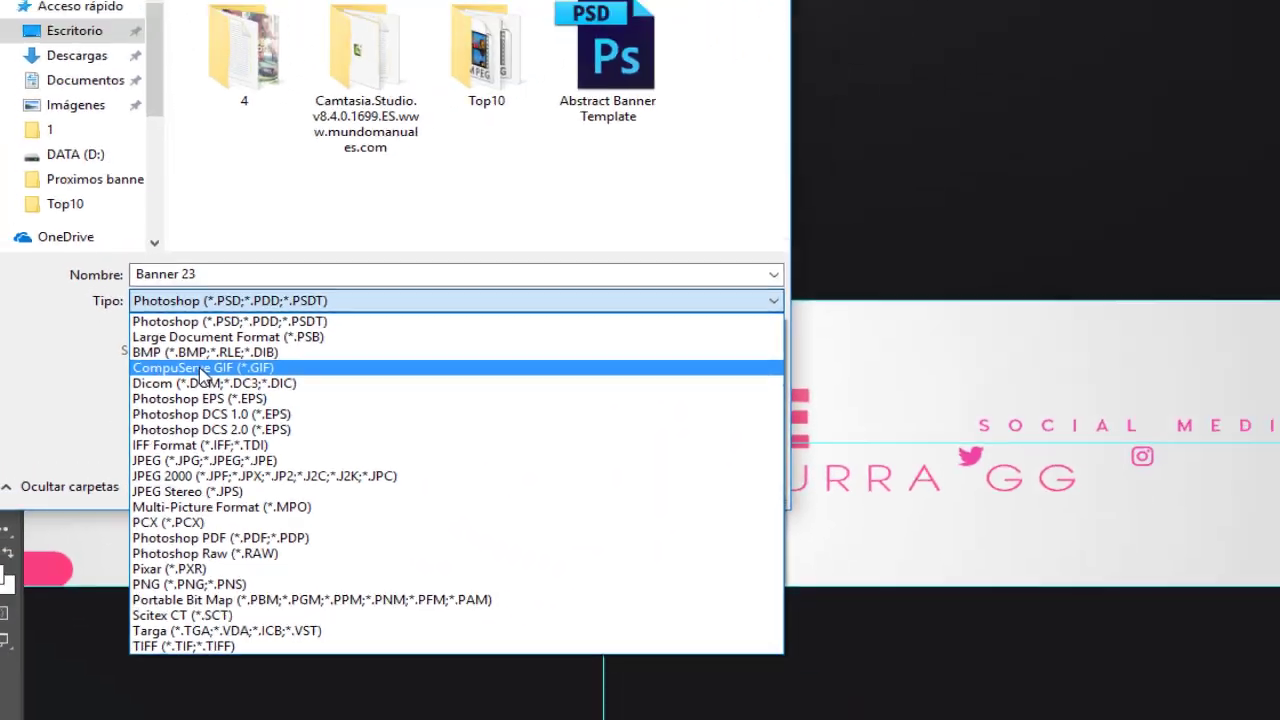
{"action": "left_click", "coordinate": [360, 340]}
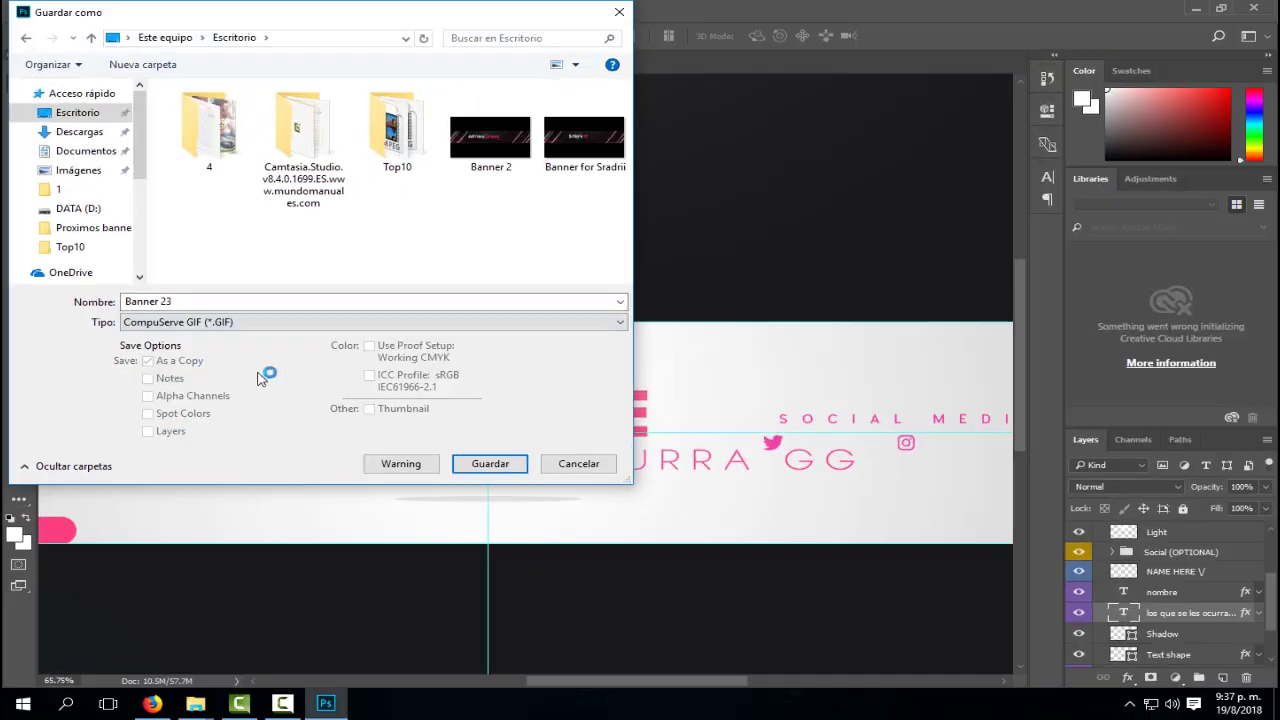
{"action": "left_click", "coordinate": [490, 463]}
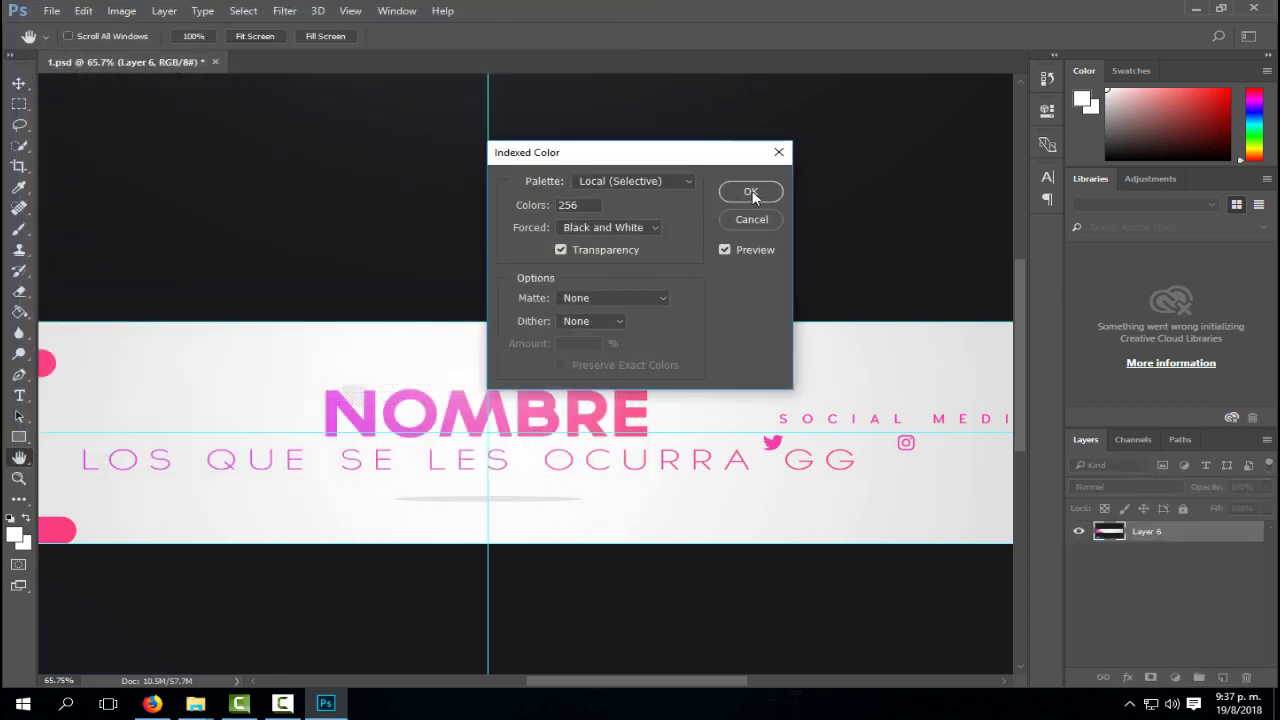
{"action": "left_click", "coordinate": [751, 194]}
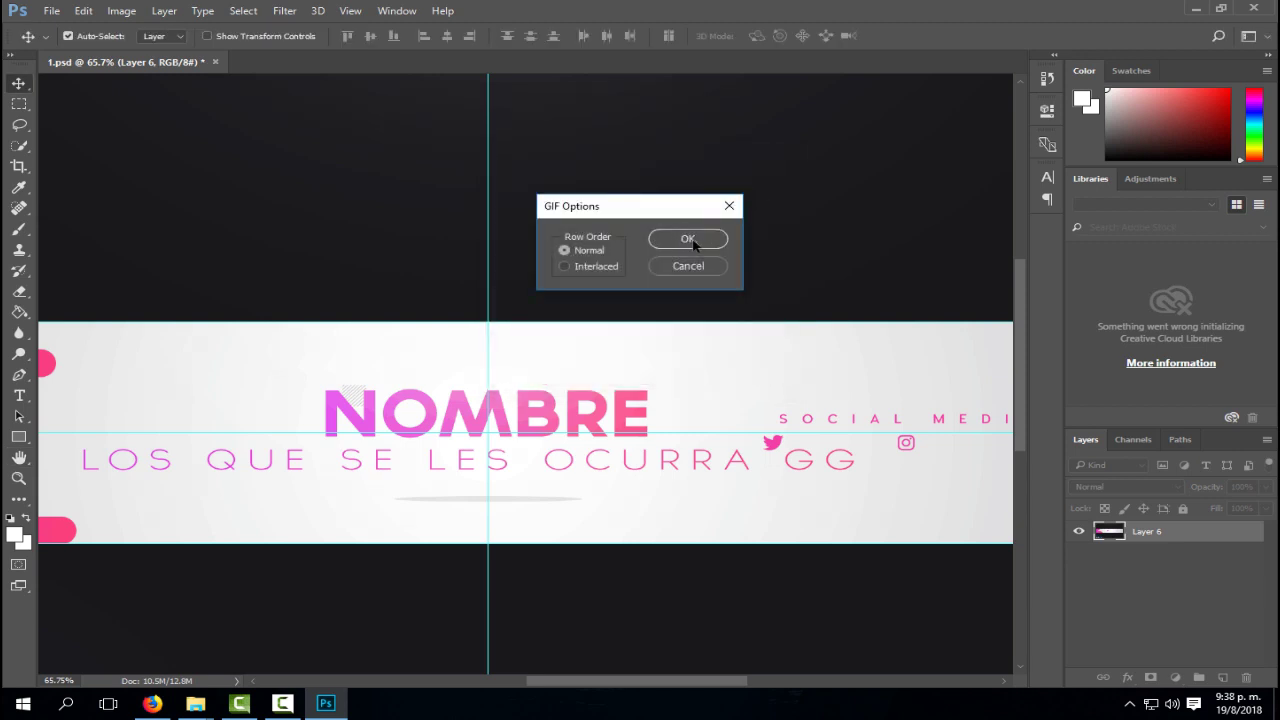
{"action": "left_click", "coordinate": [692, 240]}
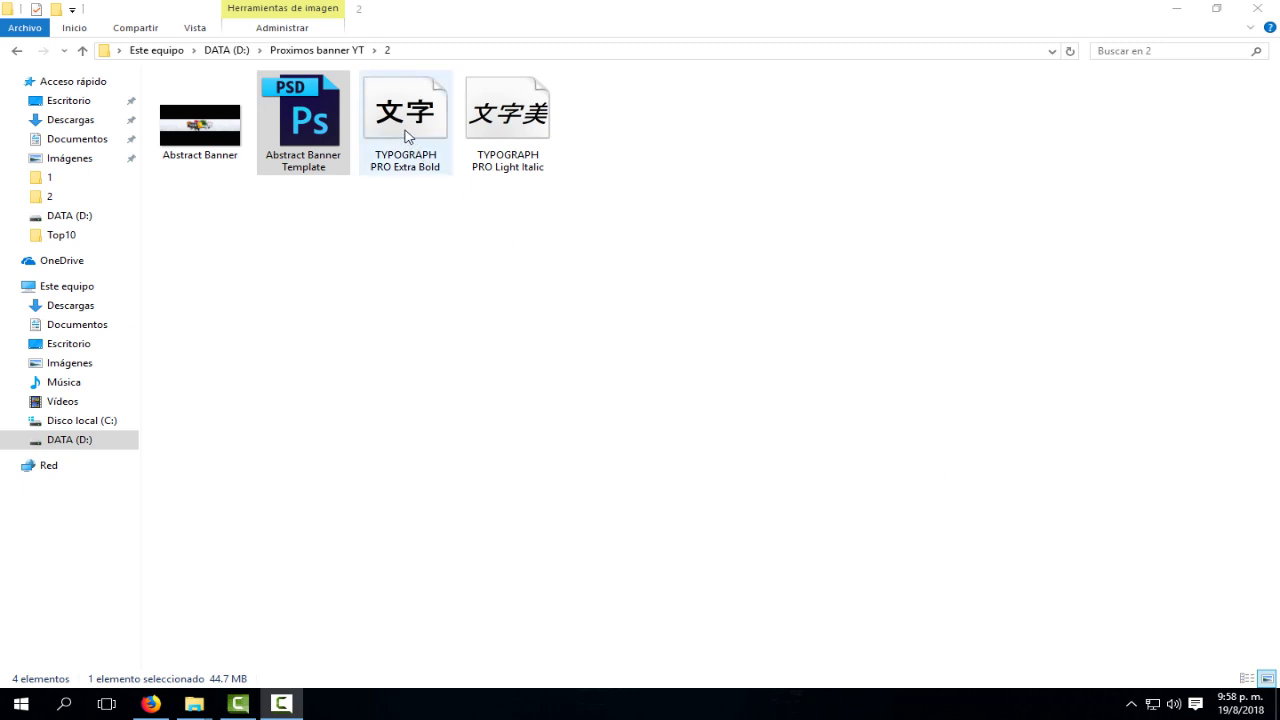
Reinstall TYPOGRAPH PRO Extra Bold and Light Italic from folder 2, answering Sí to replace each.
{"action": "left_click", "coordinate": [406, 132]}
{"action": "right_click", "coordinate": [404, 130]}
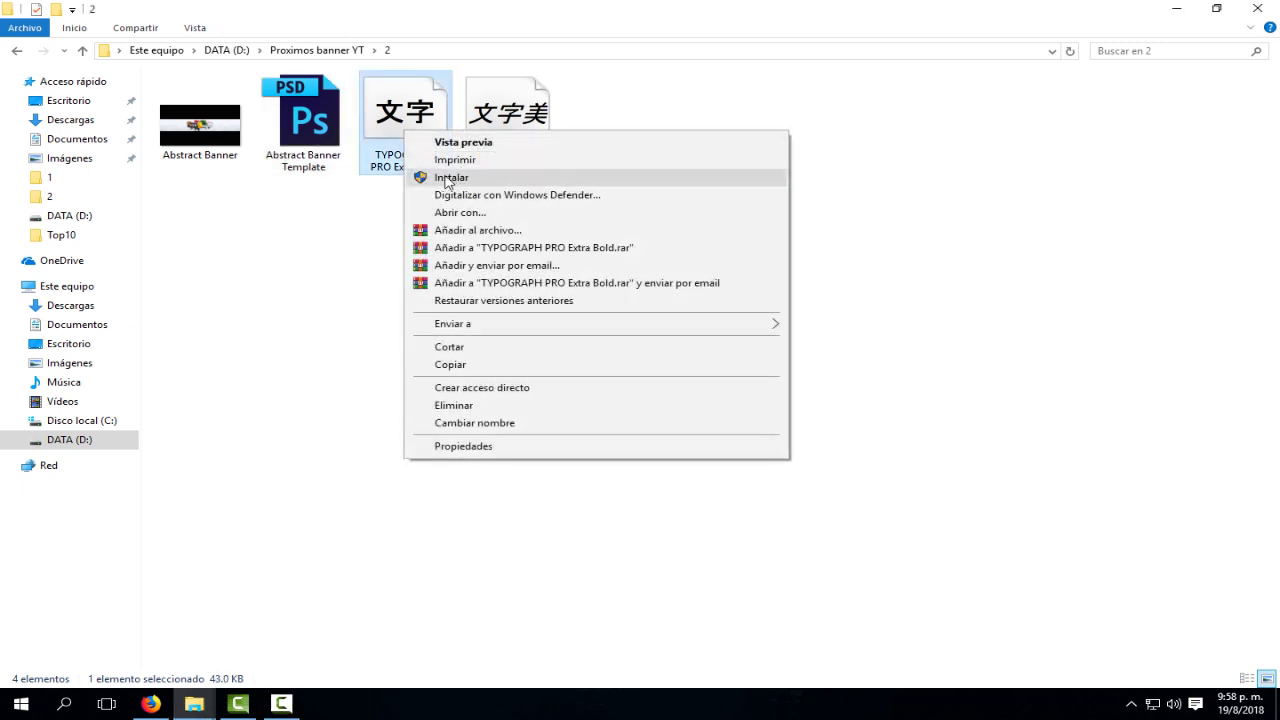
{"action": "left_click", "coordinate": [451, 177]}
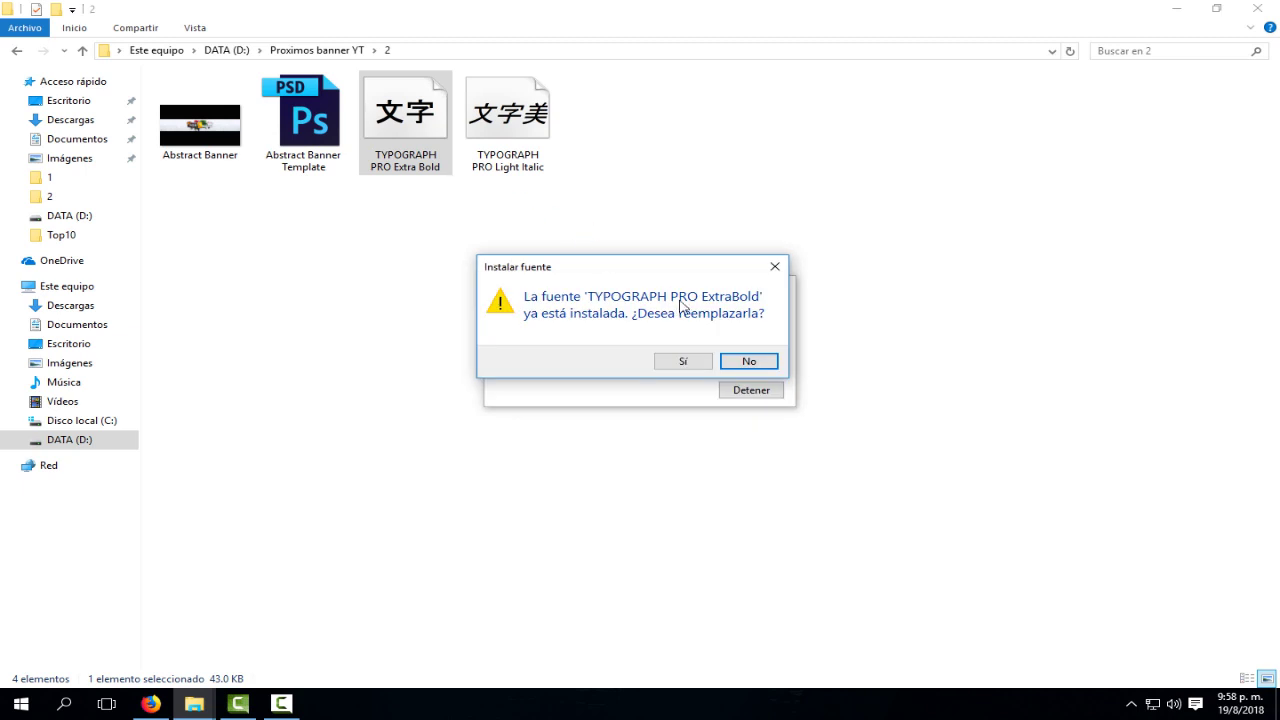
{"action": "left_click", "coordinate": [684, 360]}
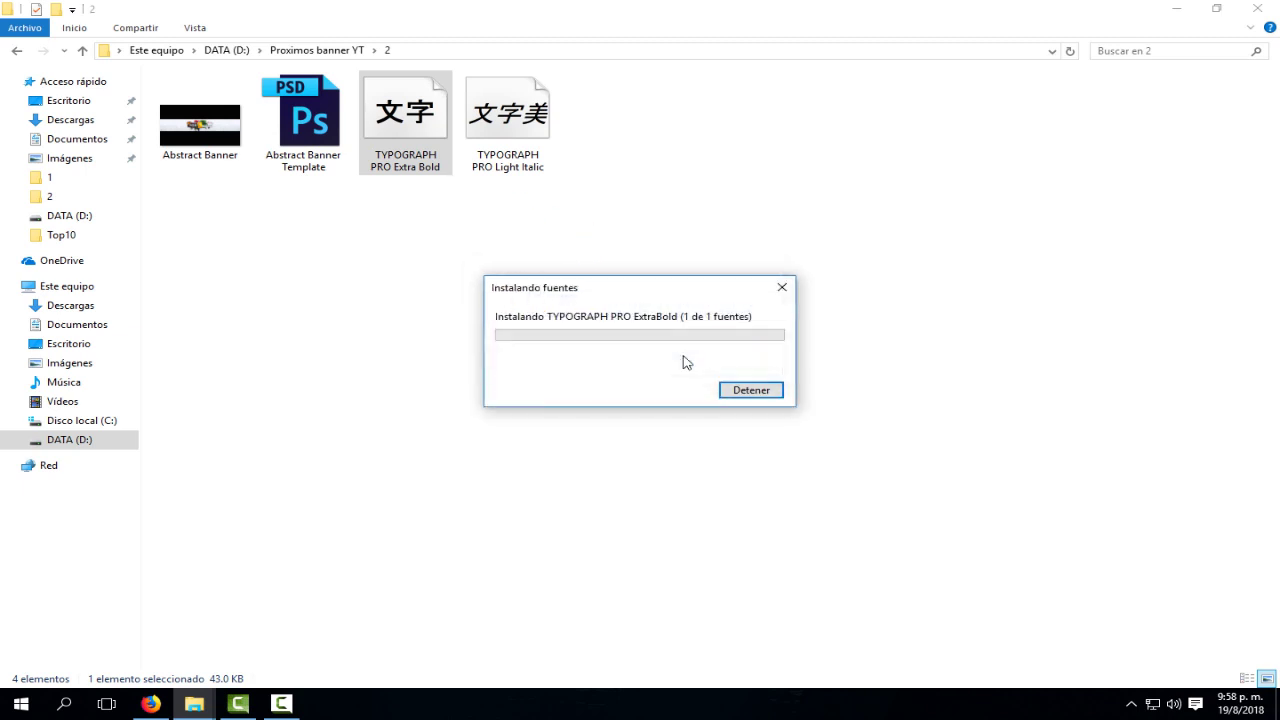
{"action": "left_click", "coordinate": [496, 149]}
{"action": "right_click", "coordinate": [510, 127]}
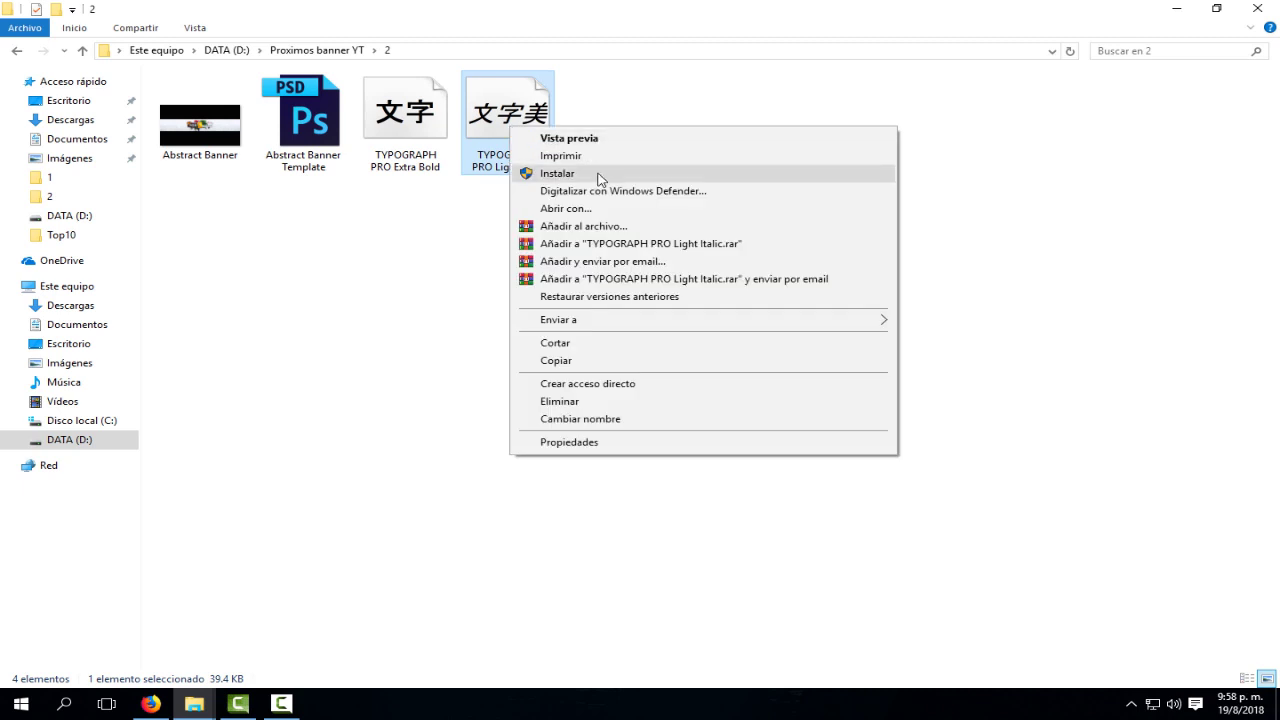
{"action": "left_click", "coordinate": [598, 174]}
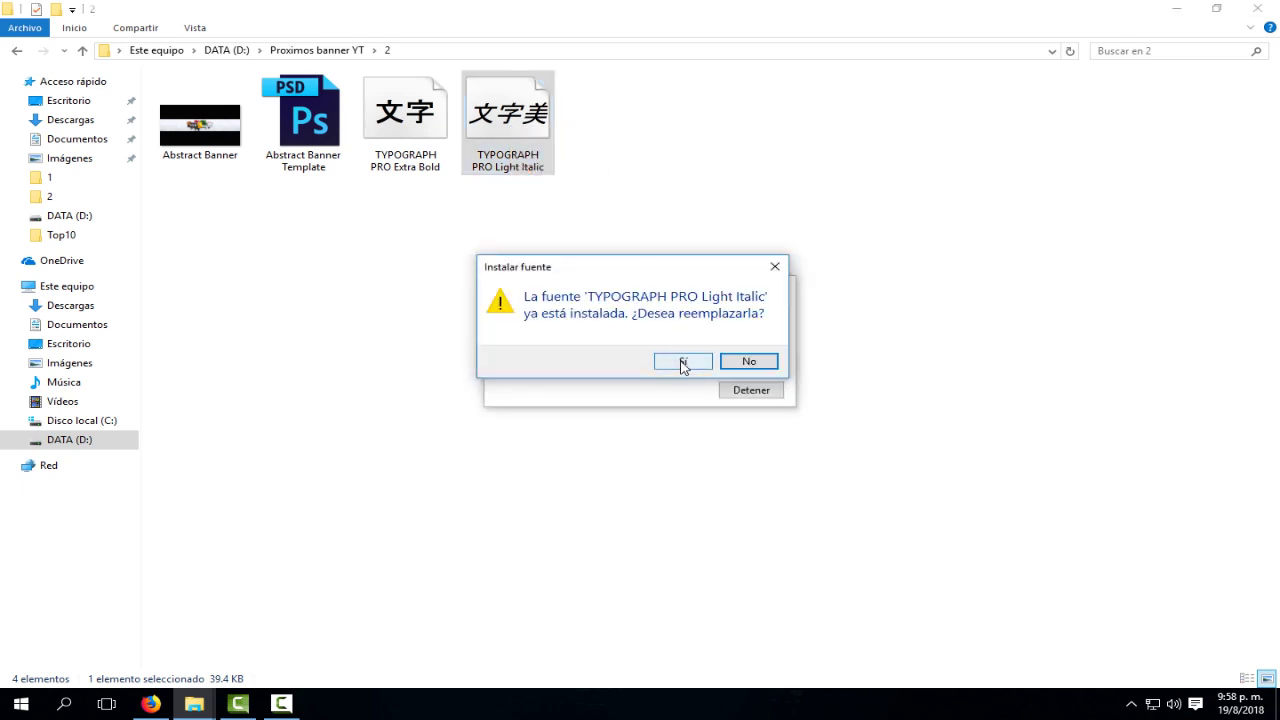
{"action": "left_click", "coordinate": [683, 362]}
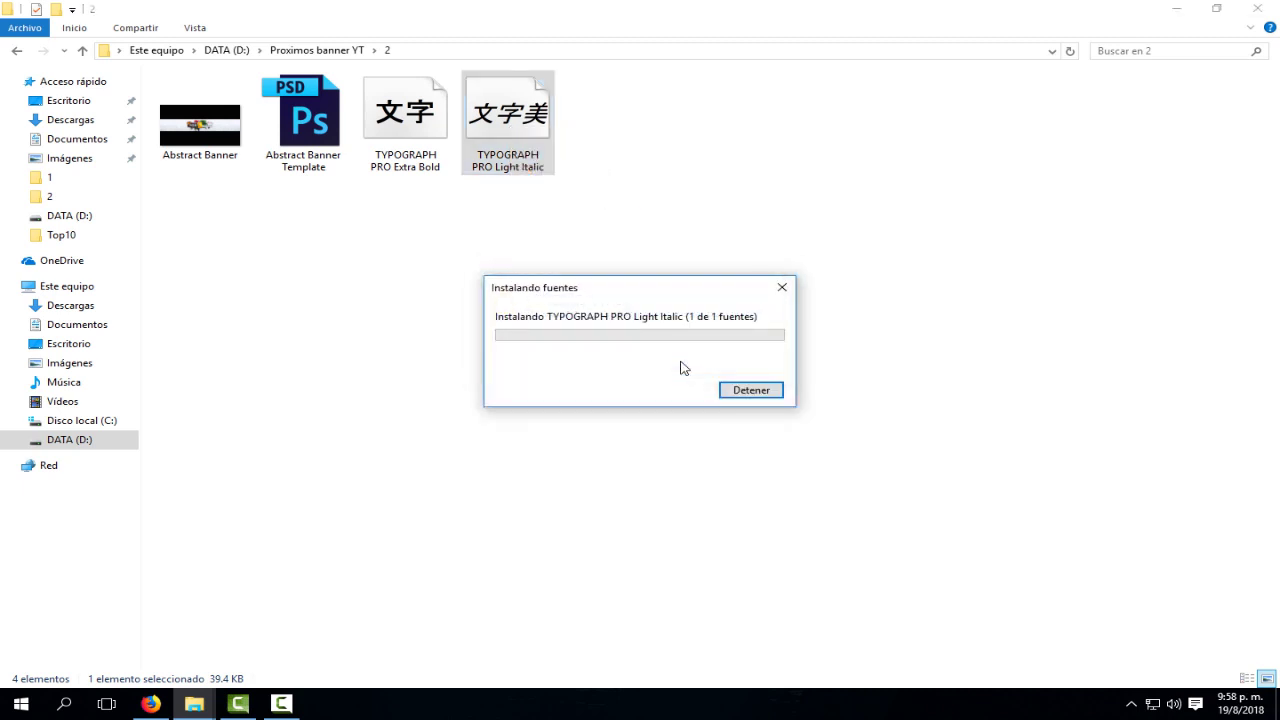
{"action": "right_click", "coordinate": [330, 147]}
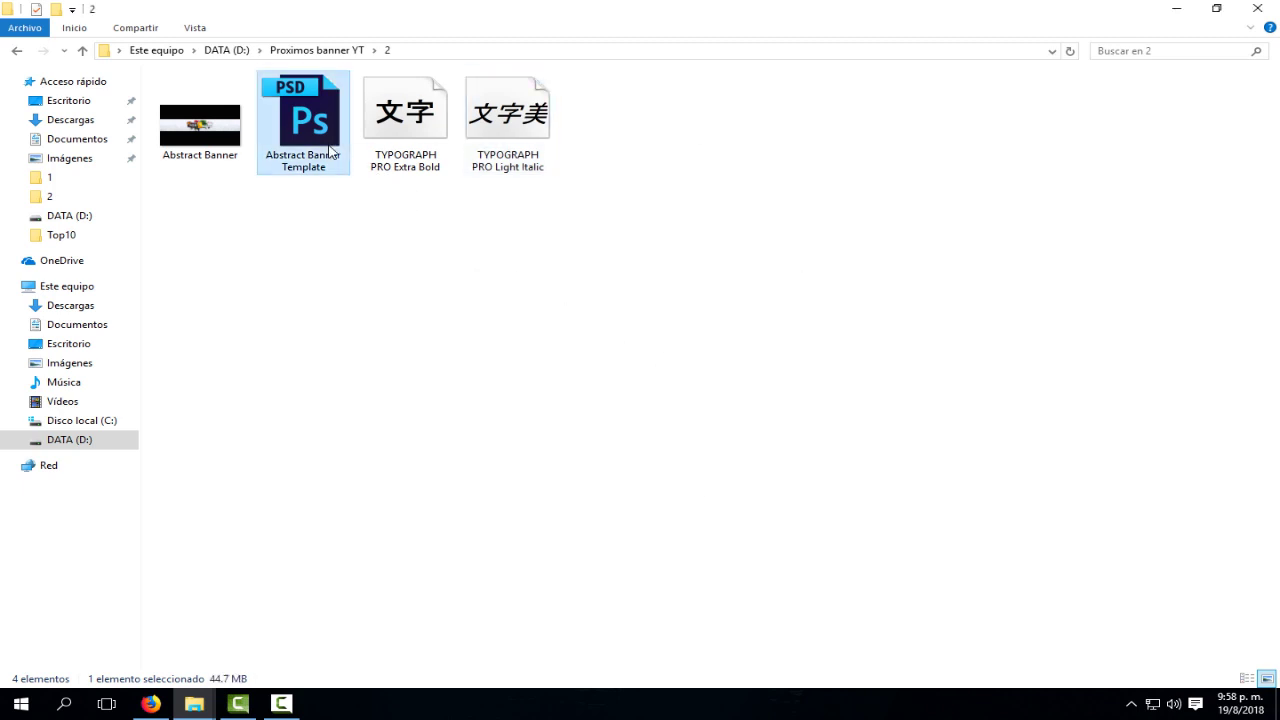
Open Abstract Banner Template.psd and zoom in on the FOX banner.
{"action": "left_click", "coordinate": [371, 157]}
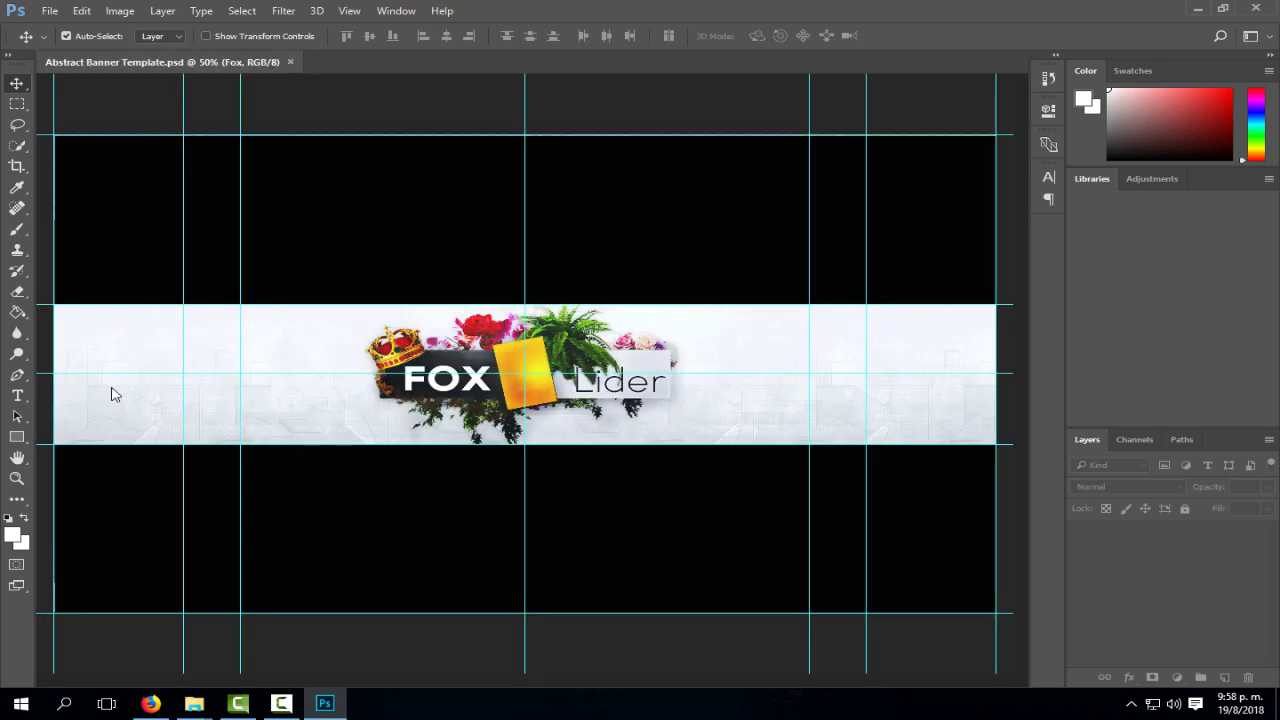
{"action": "left_click", "coordinate": [16, 479]}
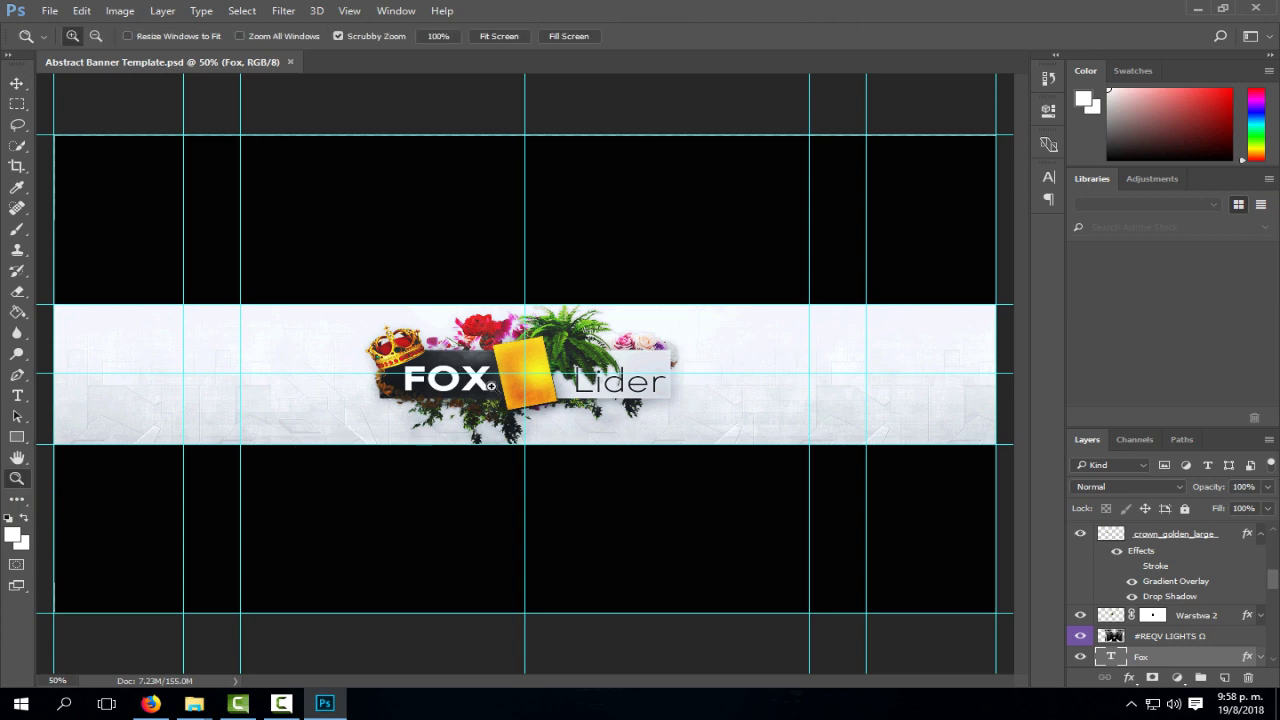
{"action": "left_click_drag", "start_coordinate": [491, 385], "coordinate": [565, 383]}
{"action": "left_click_drag", "start_coordinate": [602, 682], "coordinate": [634, 687]}
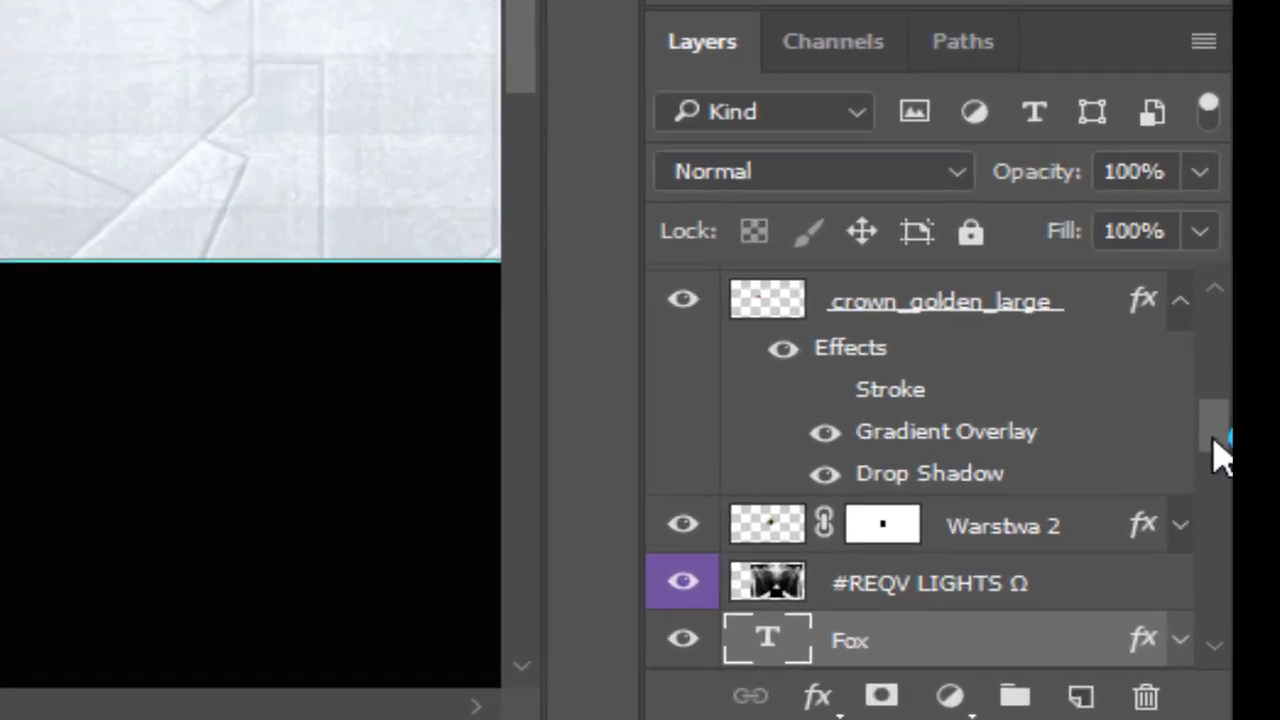
{"action": "left_click_drag", "start_coordinate": [1220, 455], "coordinate": [1207, 471]}
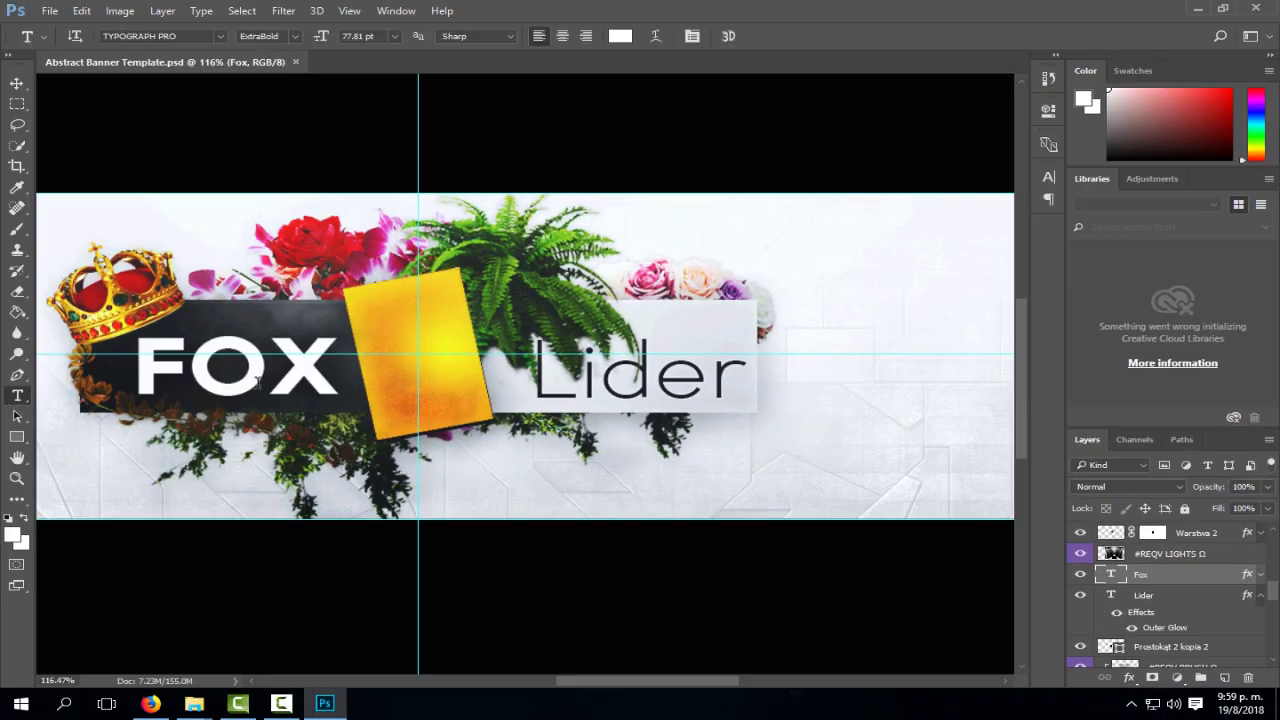
Change the FOX title to NOM and nudge it three pixels left.
{"action": "left_click", "coordinate": [314, 378]}
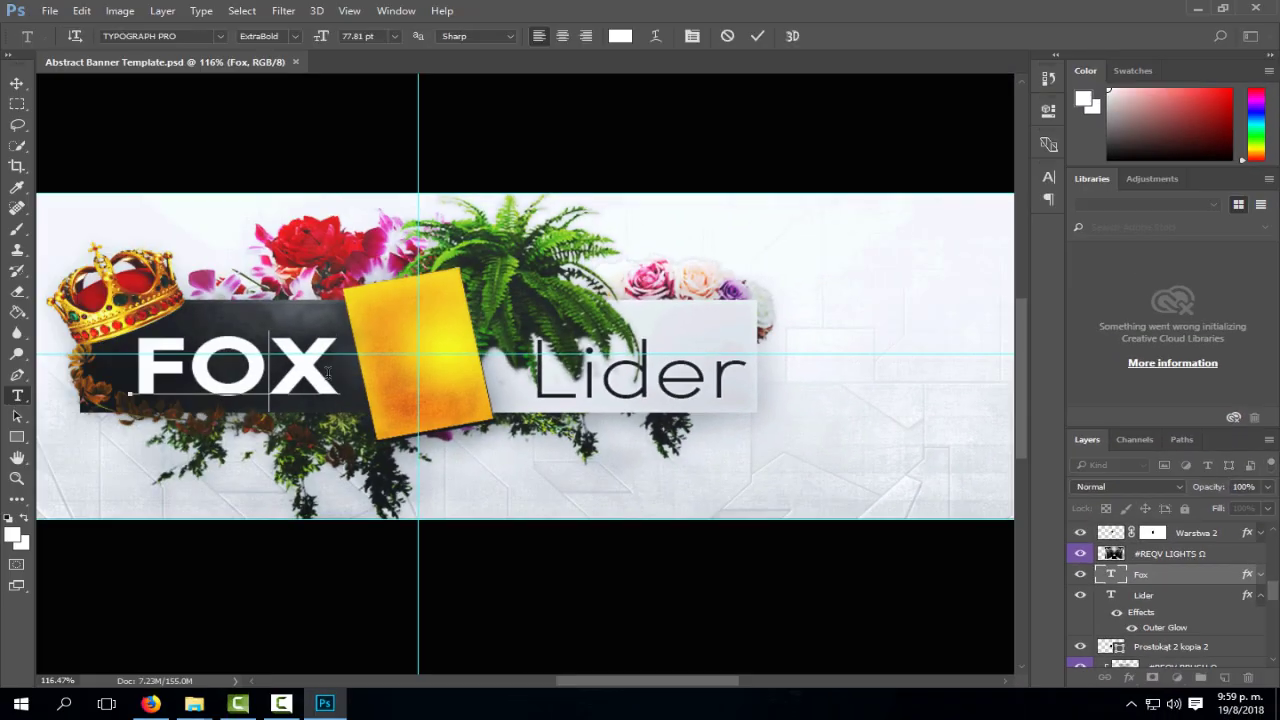
{"action": "key", "text": "BackSpace"}
{"action": "key", "text": "BackSpace"}
{"action": "key", "text": "BackSpace"}
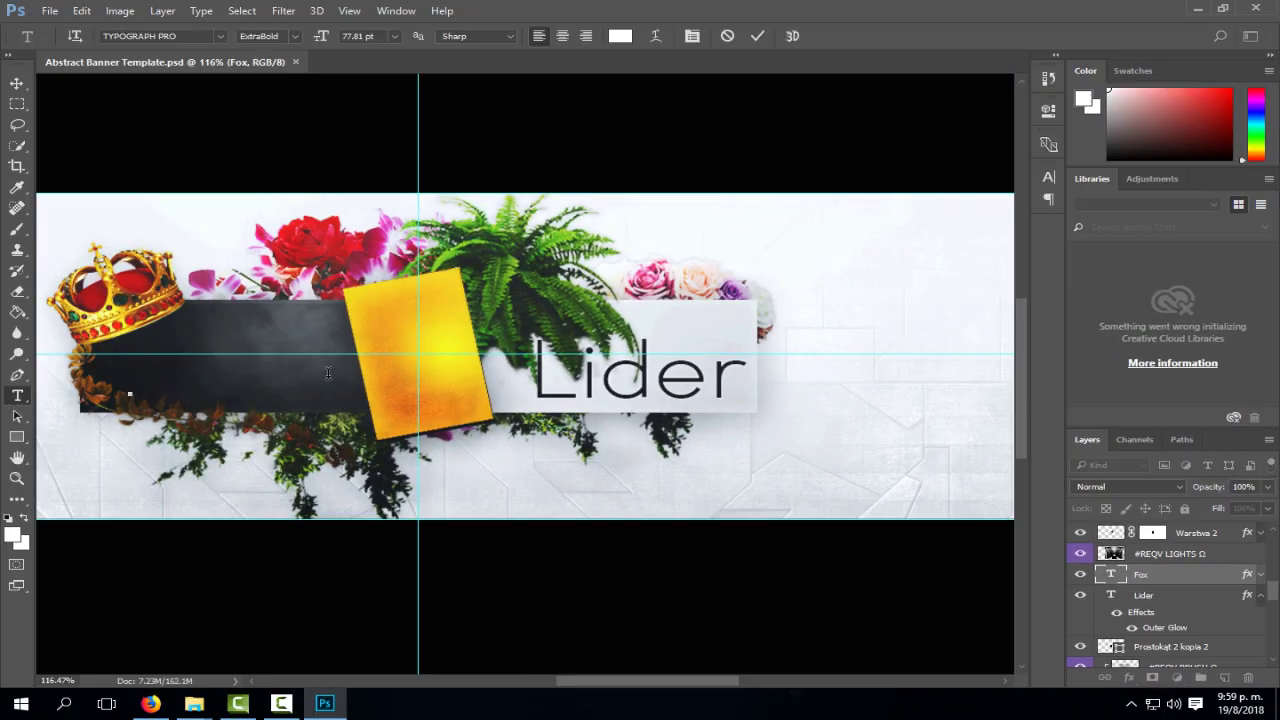
{"action": "type", "text": "NOM"}
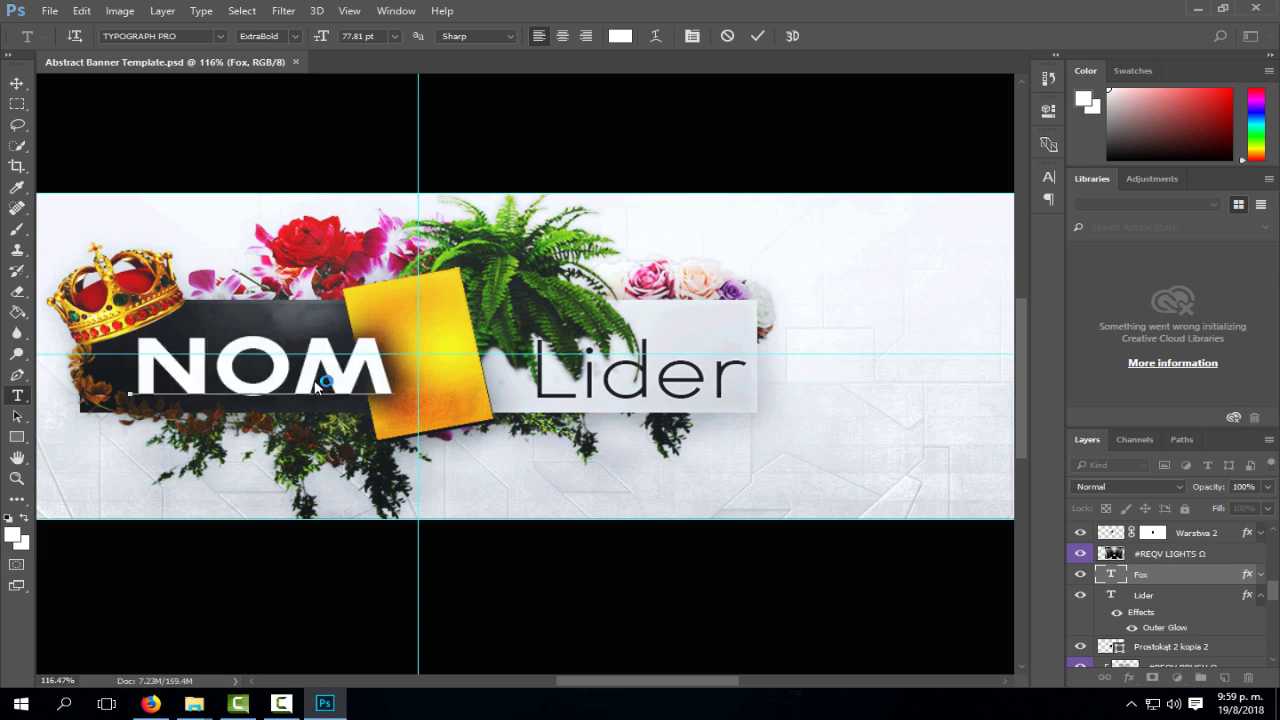
{"action": "key", "text": "ctrl+Return"}
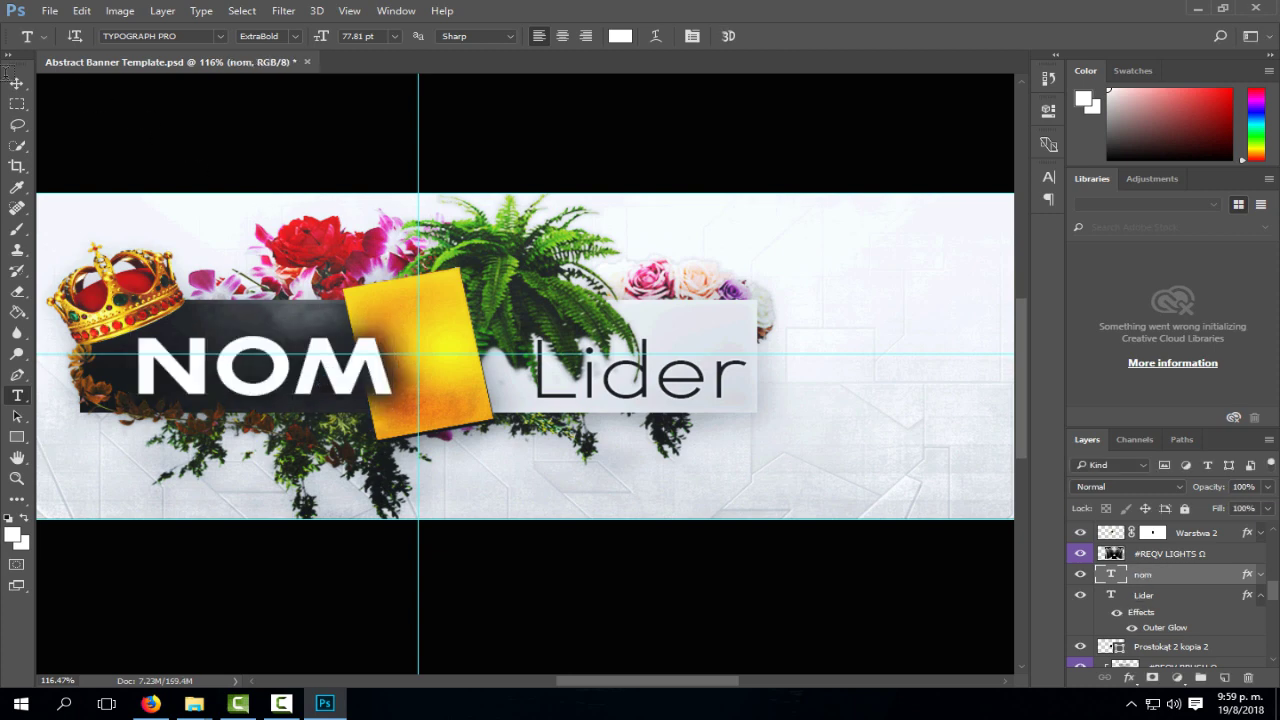
{"action": "left_click", "coordinate": [16, 86]}
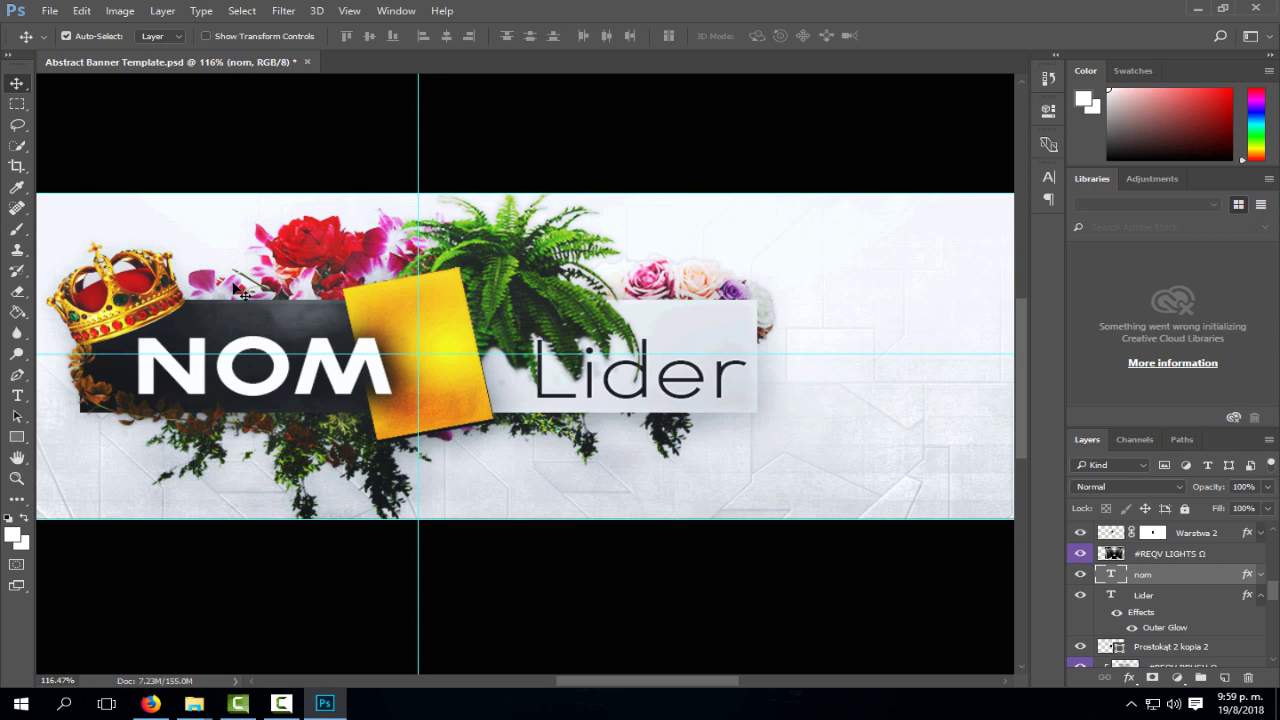
{"action": "key", "text": "Left"}
{"action": "key", "text": "Left"}
{"action": "key", "text": "Left"}
{"action": "key", "text": "Left"}
{"action": "key", "text": "Left"}
{"action": "key", "text": "Left"}
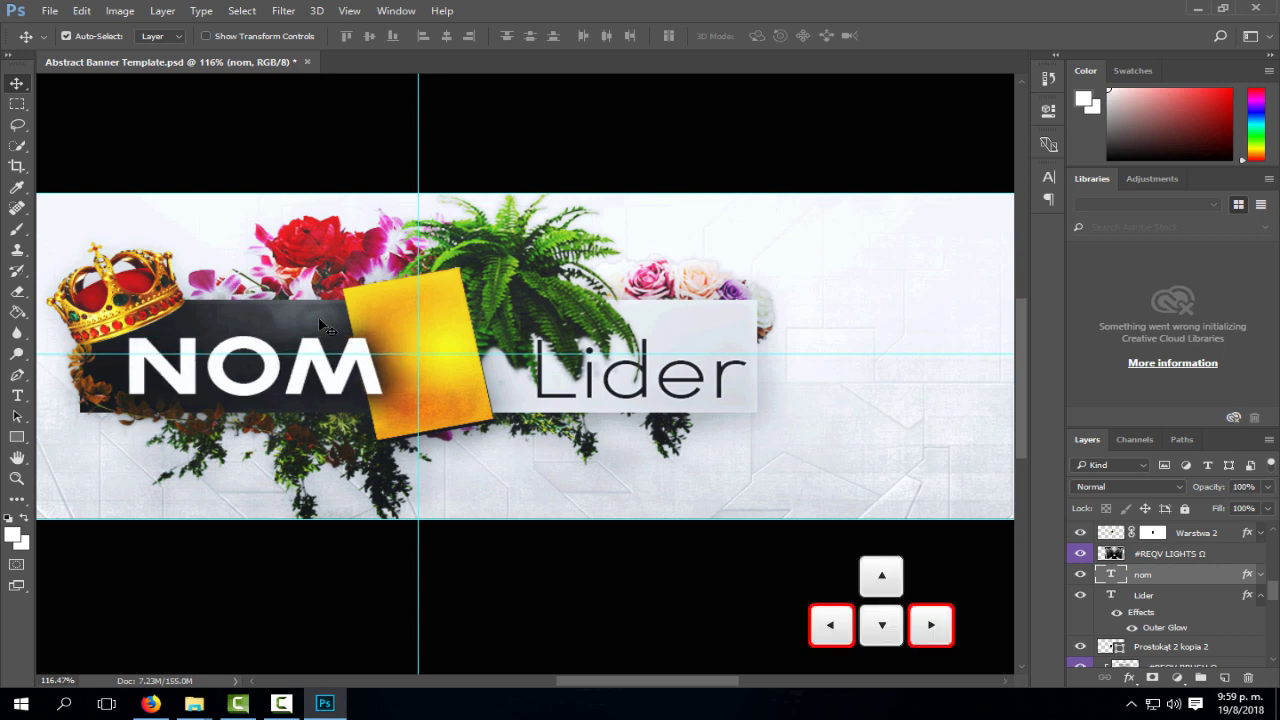
{"action": "key", "text": "Left"}
{"action": "key", "text": "Left"}
{"action": "key", "text": "Left"}
{"action": "key", "text": "Left"}
{"action": "key", "text": "Left"}
{"action": "key", "text": "Left"}
{"action": "key", "text": "Left"}
{"action": "key", "text": "Left"}
{"action": "key", "text": "Left"}
{"action": "key", "text": "Left"}
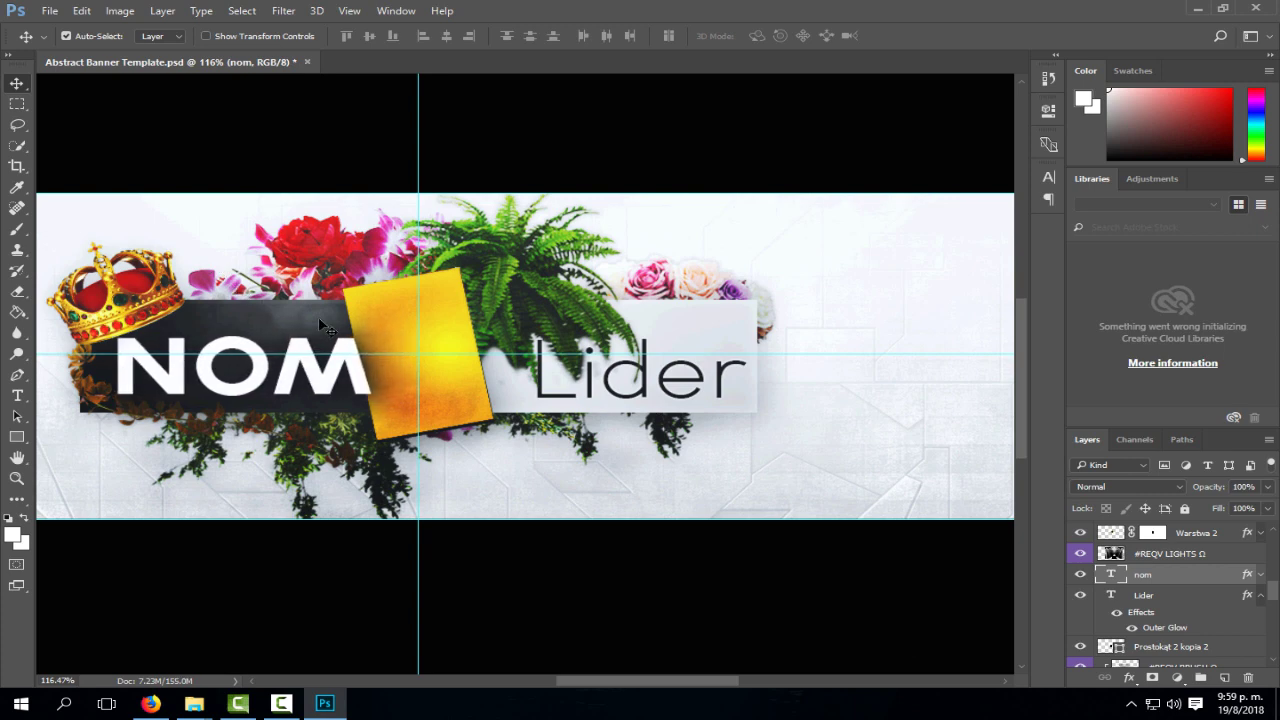
{"action": "key", "text": "Left"}
{"action": "key", "text": "Left"}
{"action": "key", "text": "Left"}
{"action": "key", "text": "Left"}
{"action": "key", "text": "Left"}
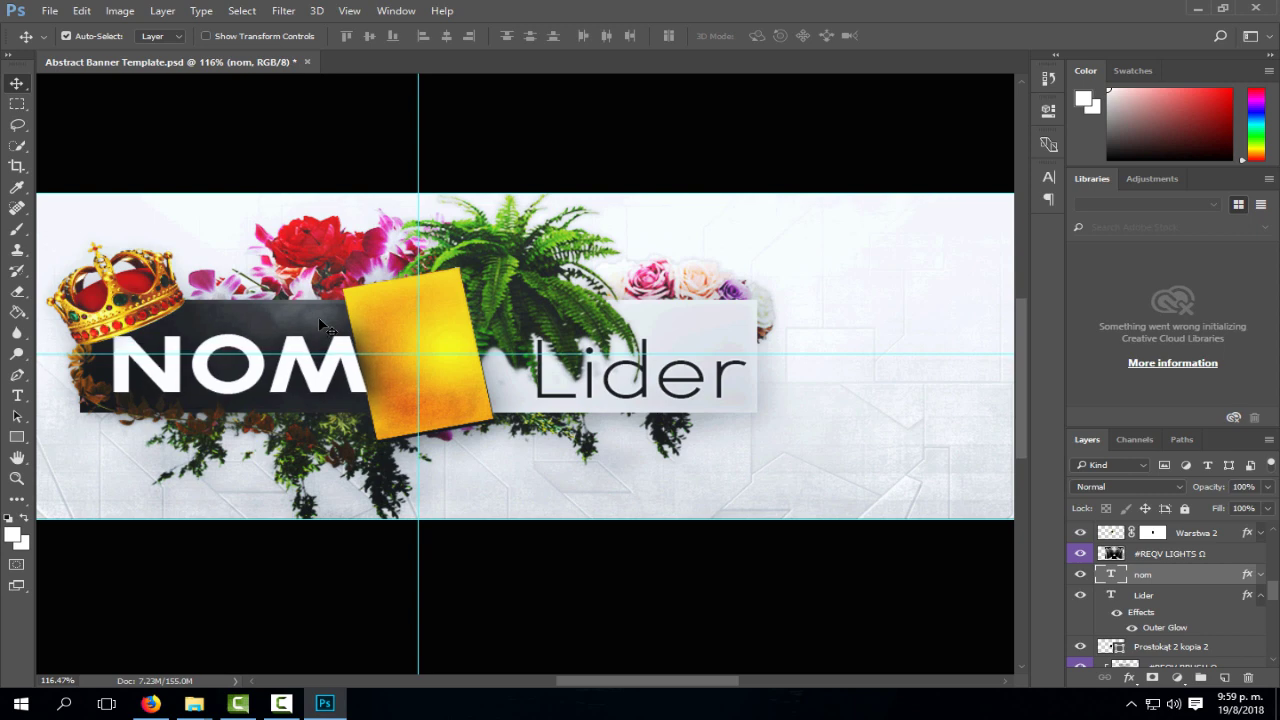
Select the Lider text layer and replace its text with bre.
{"action": "left_click", "coordinate": [17, 395]}
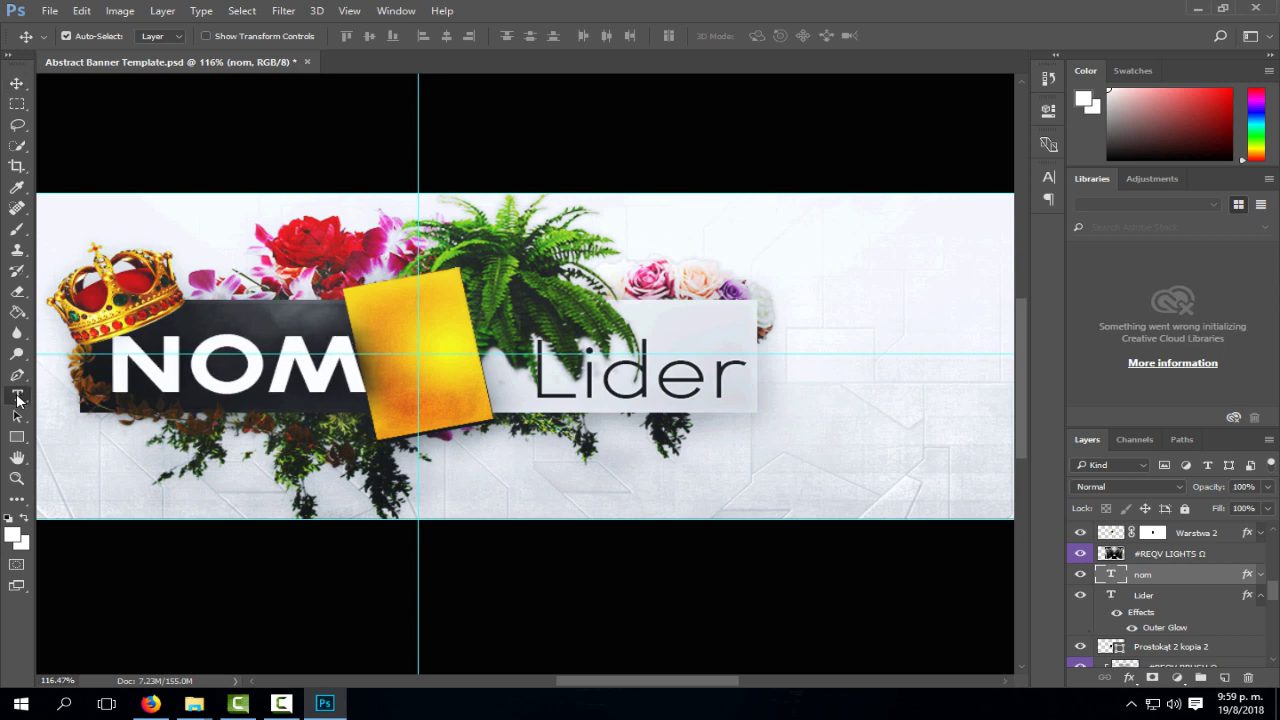
{"action": "left_click", "coordinate": [1155, 599]}
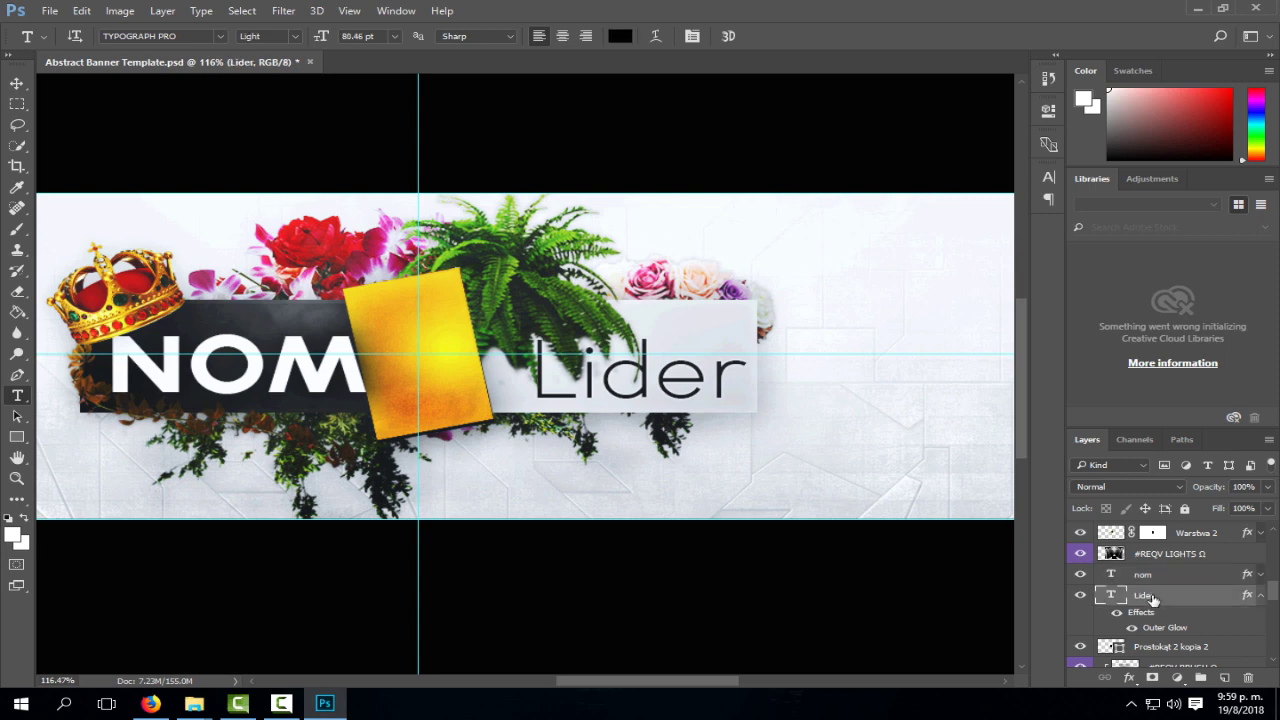
{"action": "left_click", "coordinate": [727, 384]}
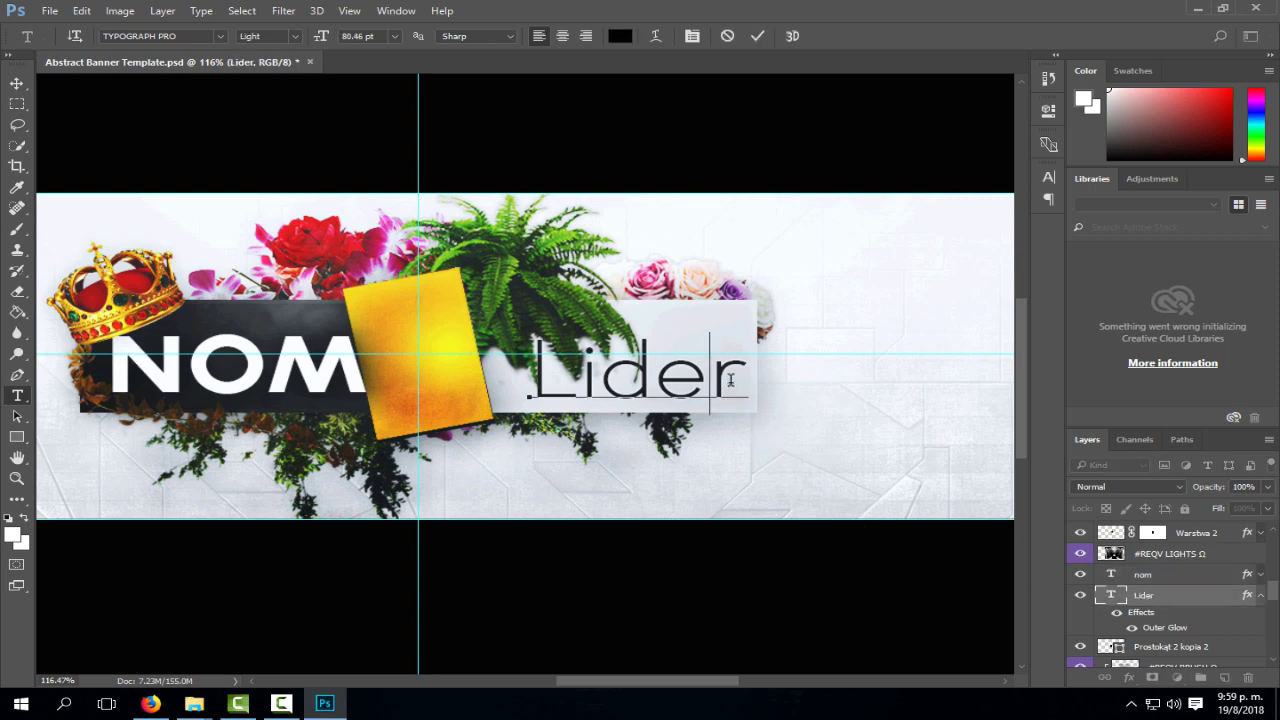
{"action": "key", "text": "Right"}
{"action": "key", "text": "BackSpace"}
{"action": "key", "text": "BackSpace"}
{"action": "key", "text": "BackSpace"}
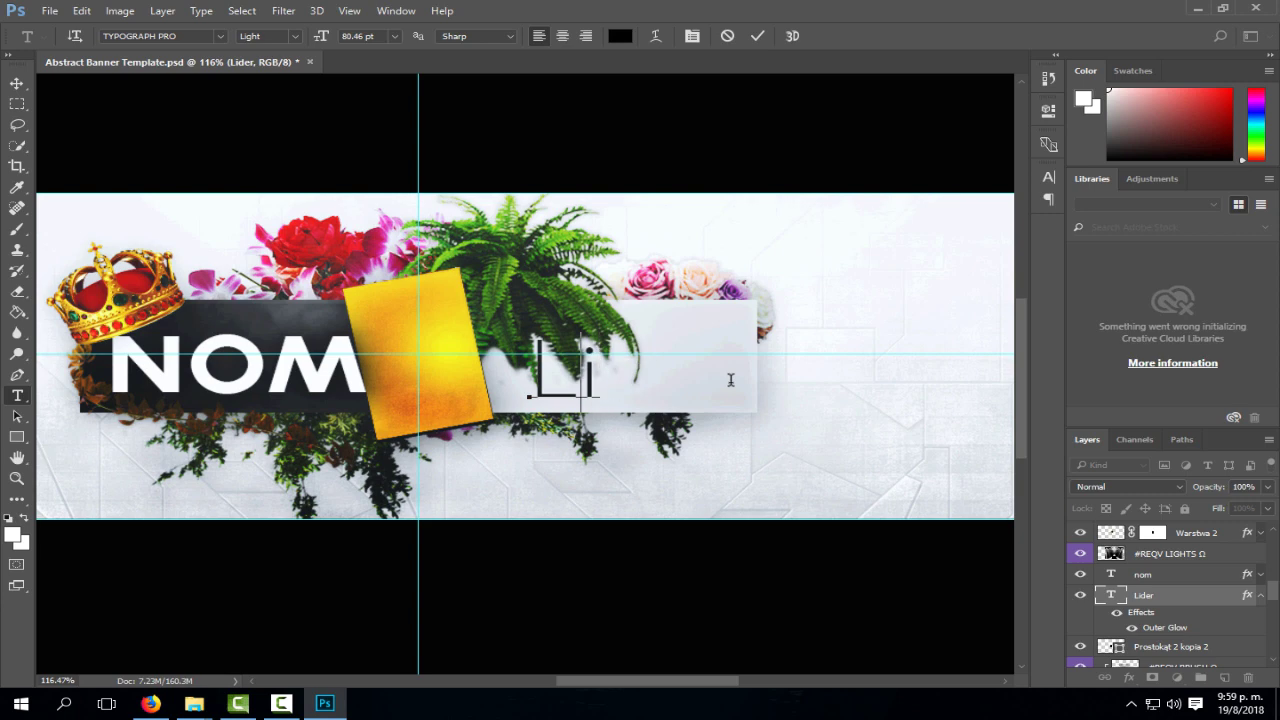
{"action": "key", "text": "BackSpace"}
{"action": "key", "text": "BackSpace"}
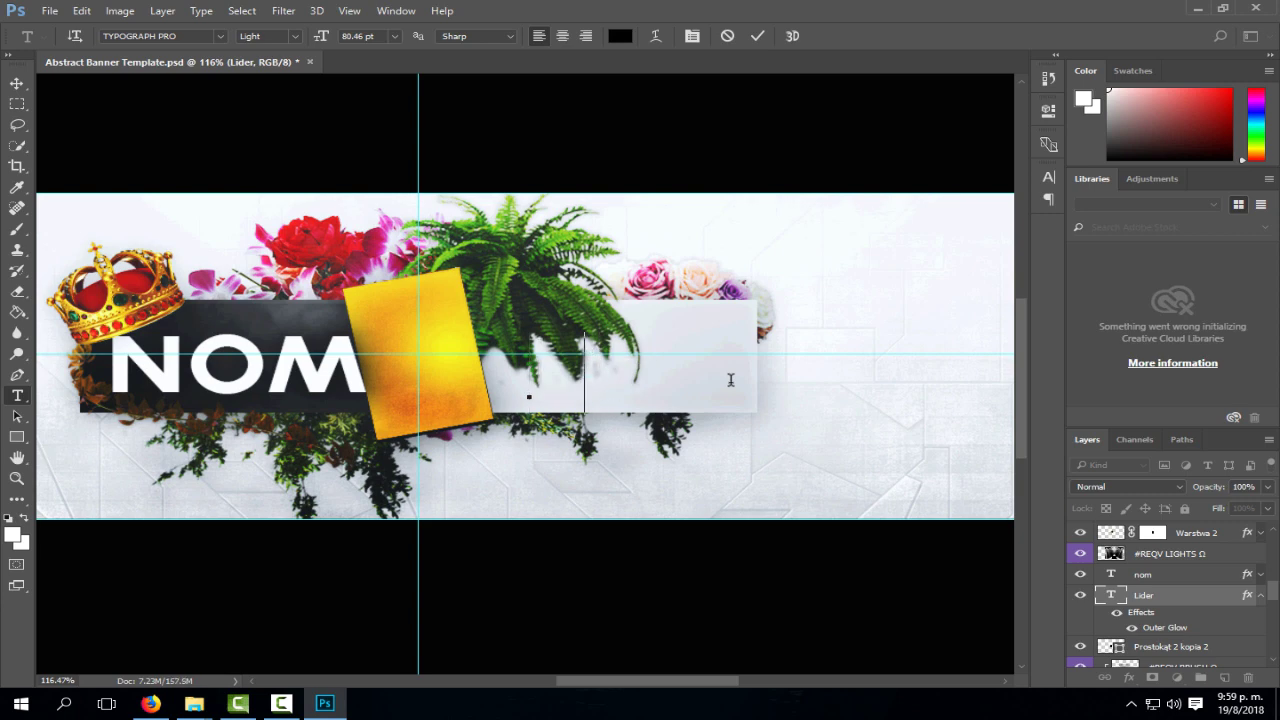
{"action": "type", "text": "bre"}
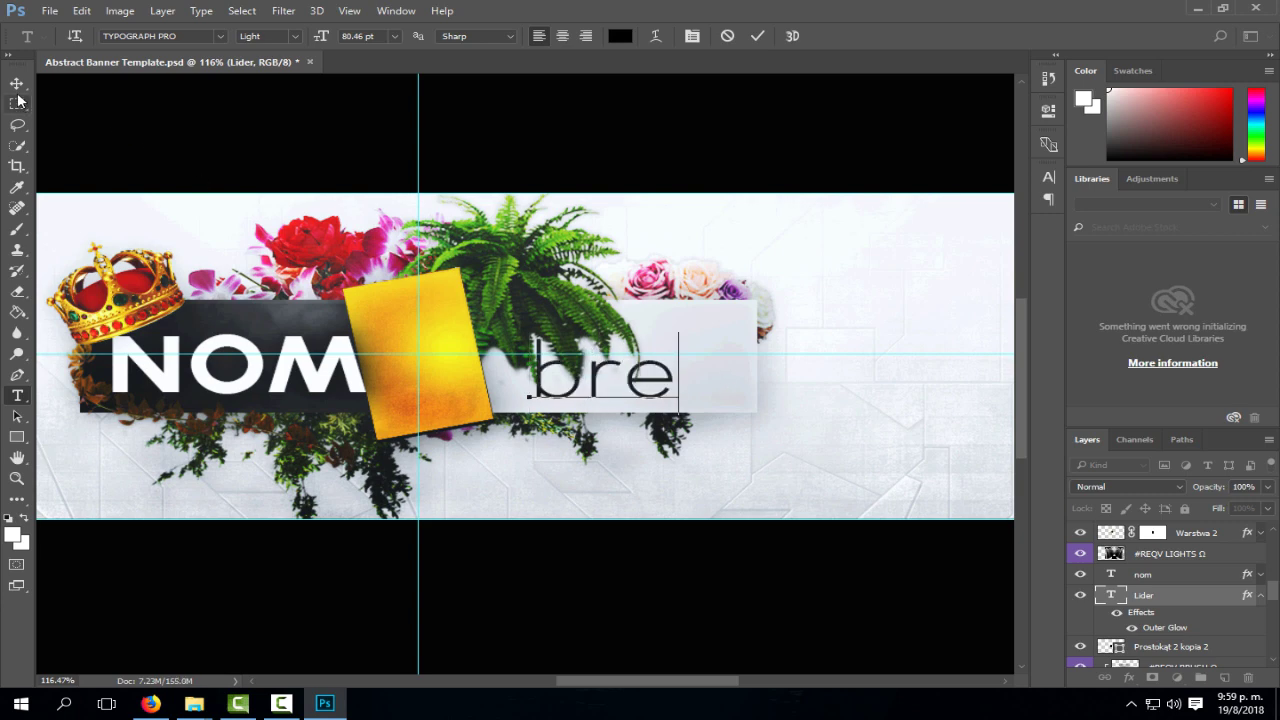
{"action": "left_click", "coordinate": [16, 83]}
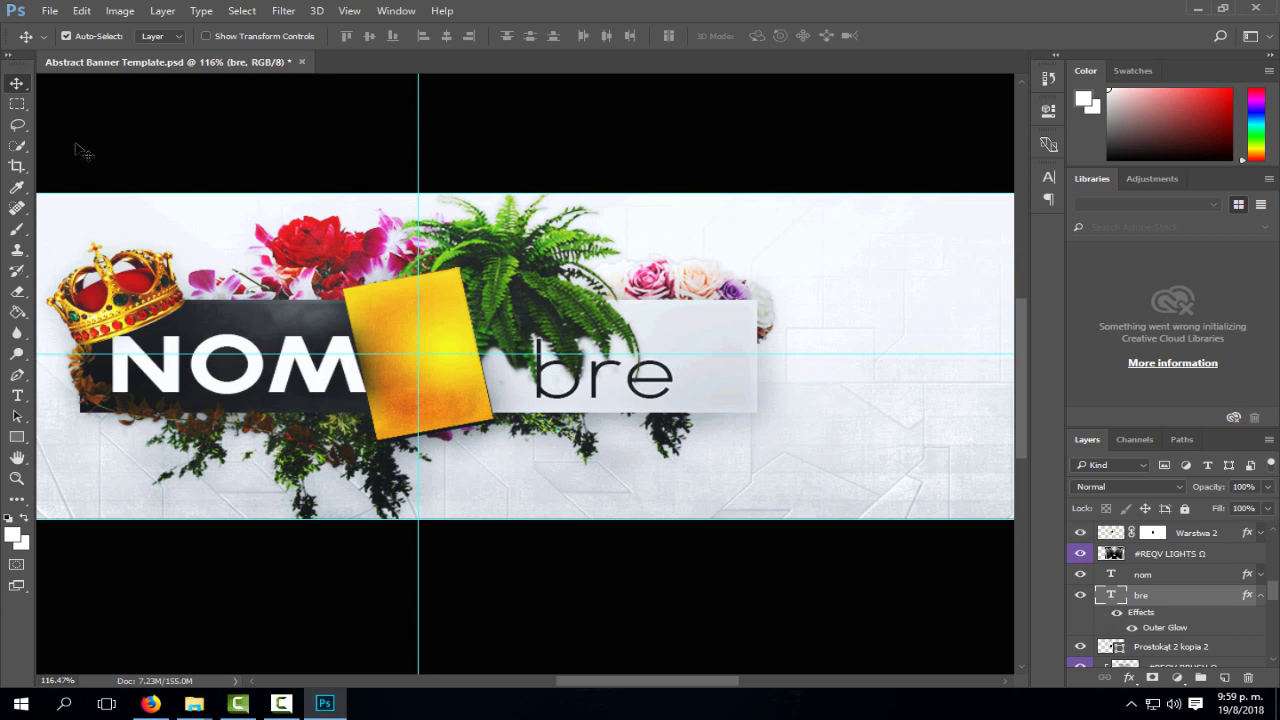
Nudge bre a few pixels right and down beside NOM.
{"action": "key", "text": "Right"}
{"action": "key", "text": "Right"}
{"action": "key", "text": "Down"}
{"action": "key", "text": "Down"}
{"action": "key", "text": "Right"}
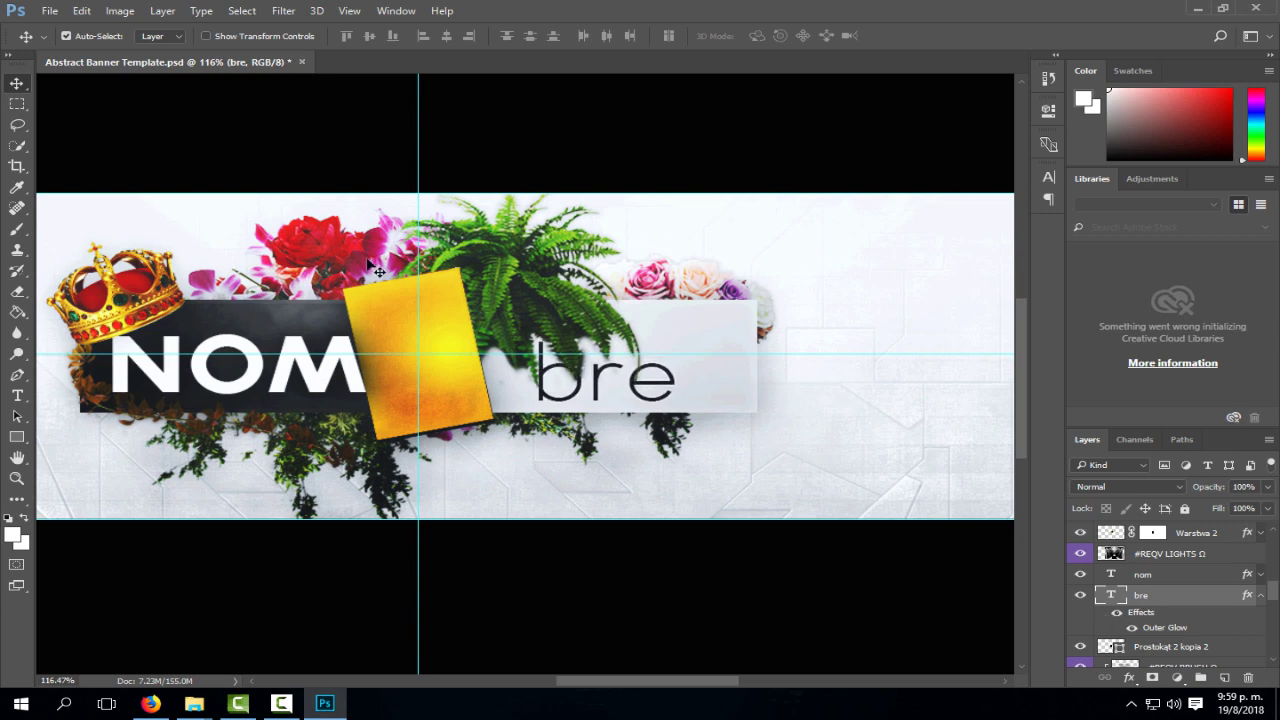
{"action": "key", "text": "Right"}
{"action": "key", "text": "Right"}
{"action": "key", "text": "Down"}
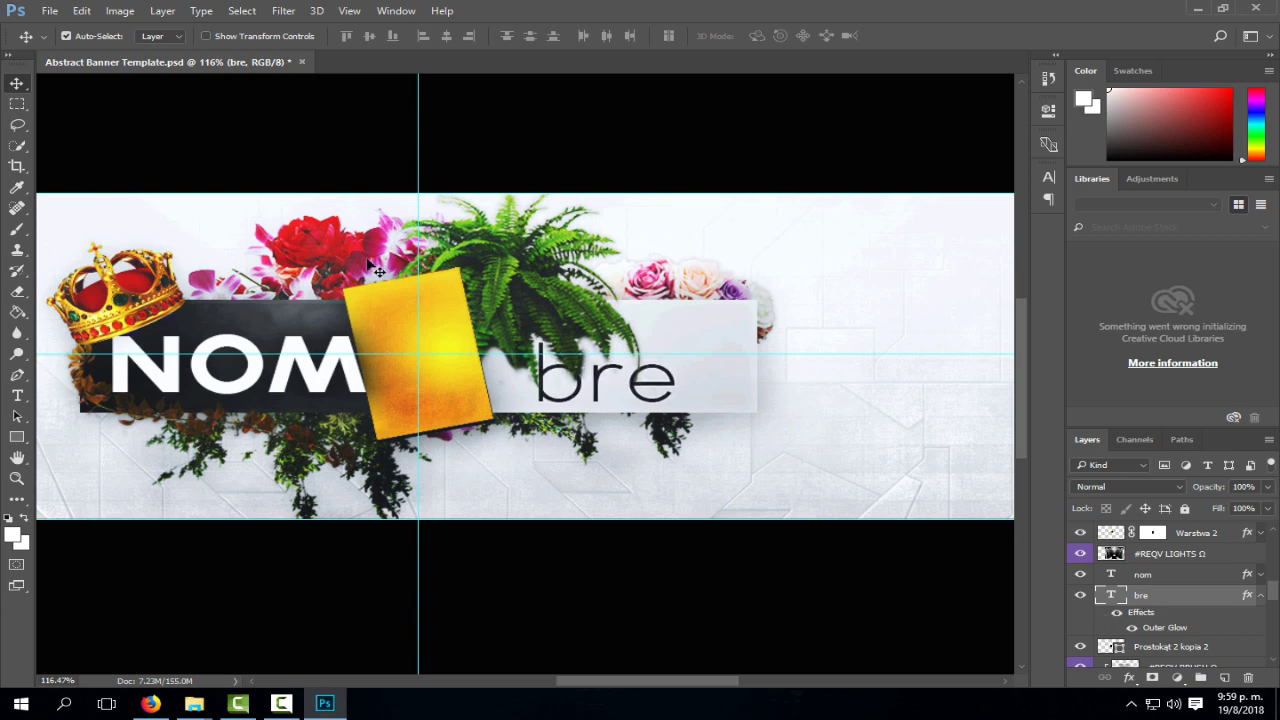
{"action": "key", "text": "Down"}
{"action": "key", "text": "Down"}
{"action": "key", "text": "Right"}
{"action": "key", "text": "Right"}
{"action": "key", "text": "Right"}
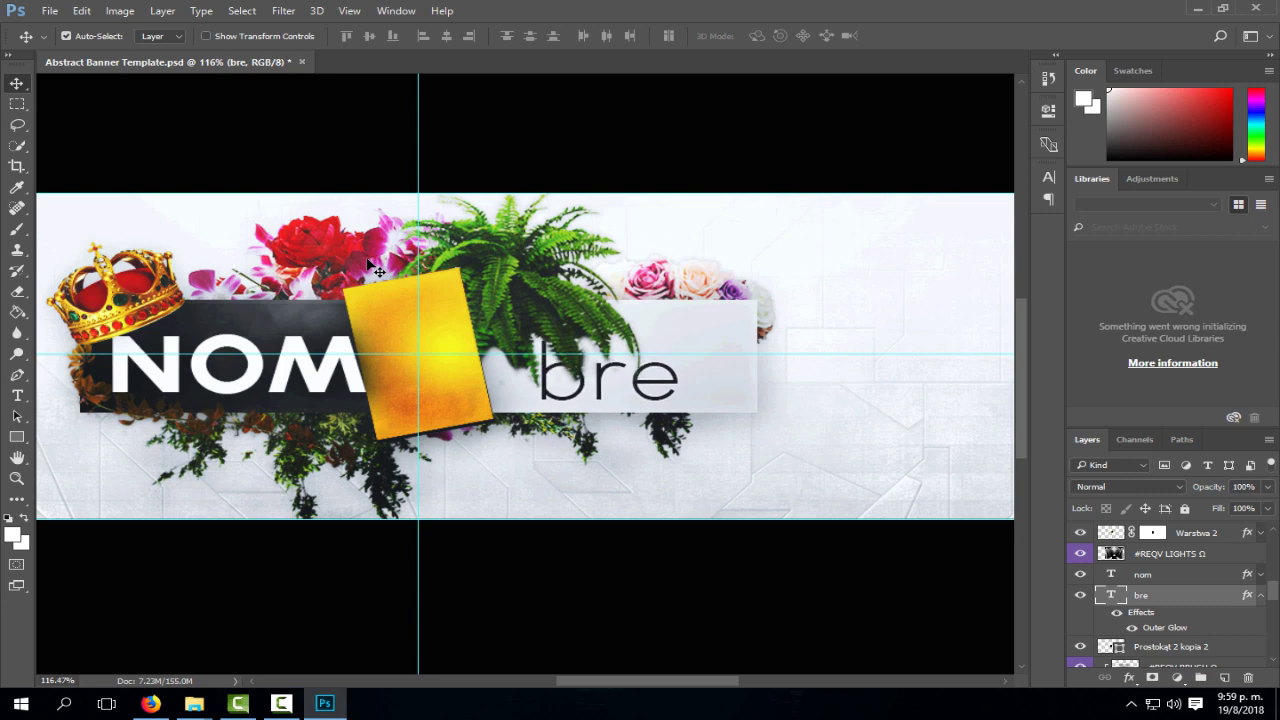
{"action": "key", "text": "Down"}
{"action": "key", "text": "Left"}
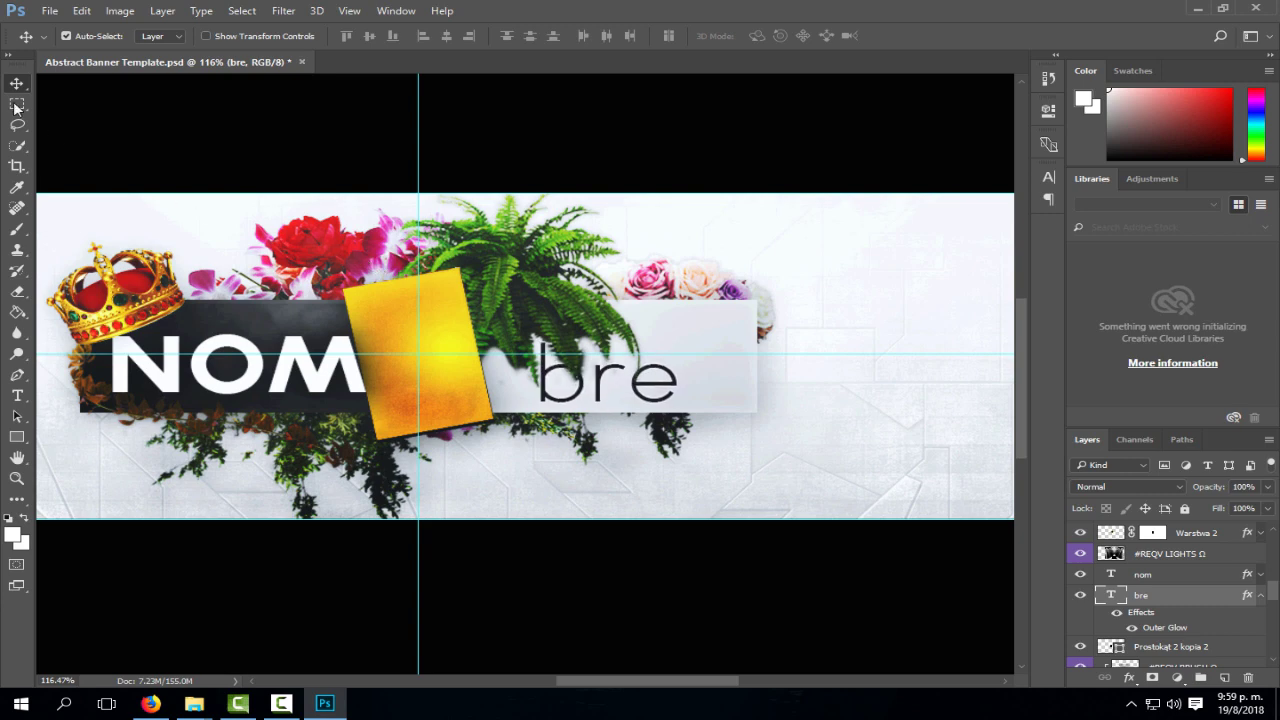
{"action": "left_click", "coordinate": [46, 18]}
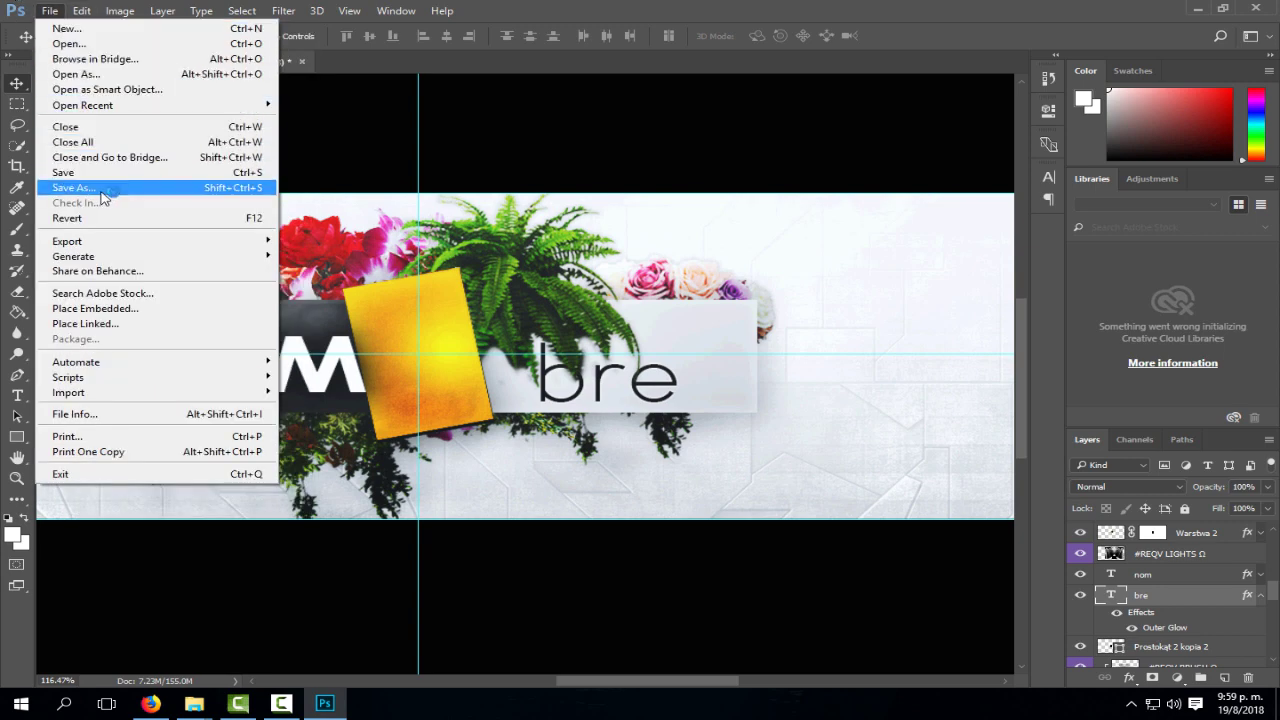
Save As with the name Banner edit and CompuServe GIF format.
{"action": "left_click", "coordinate": [83, 195]}
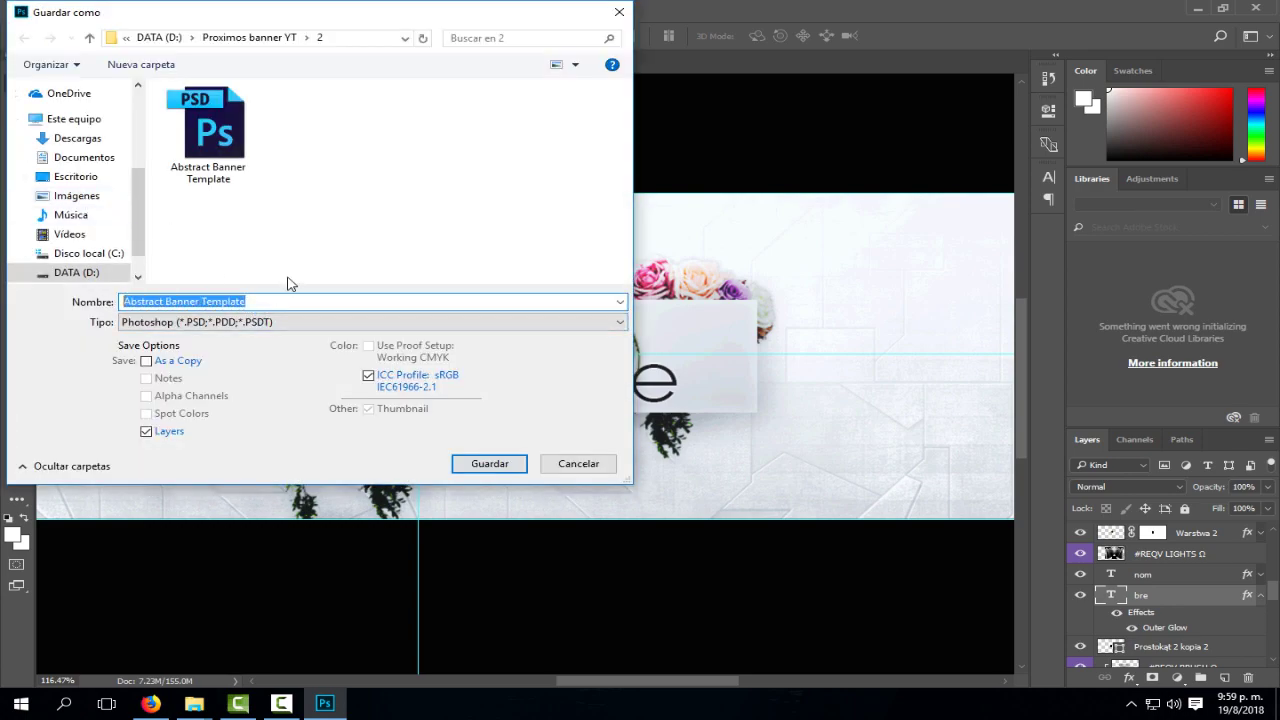
{"action": "type", "text": "Banner edit"}
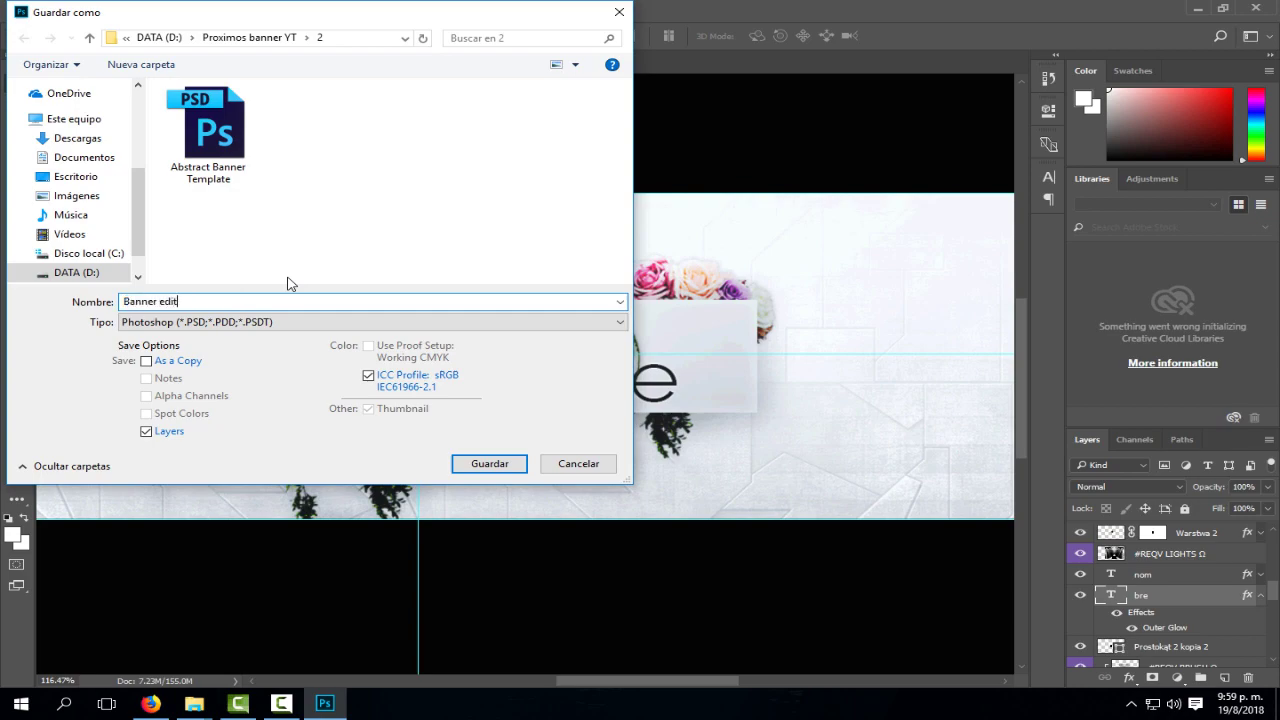
{"action": "left_click", "coordinate": [259, 324]}
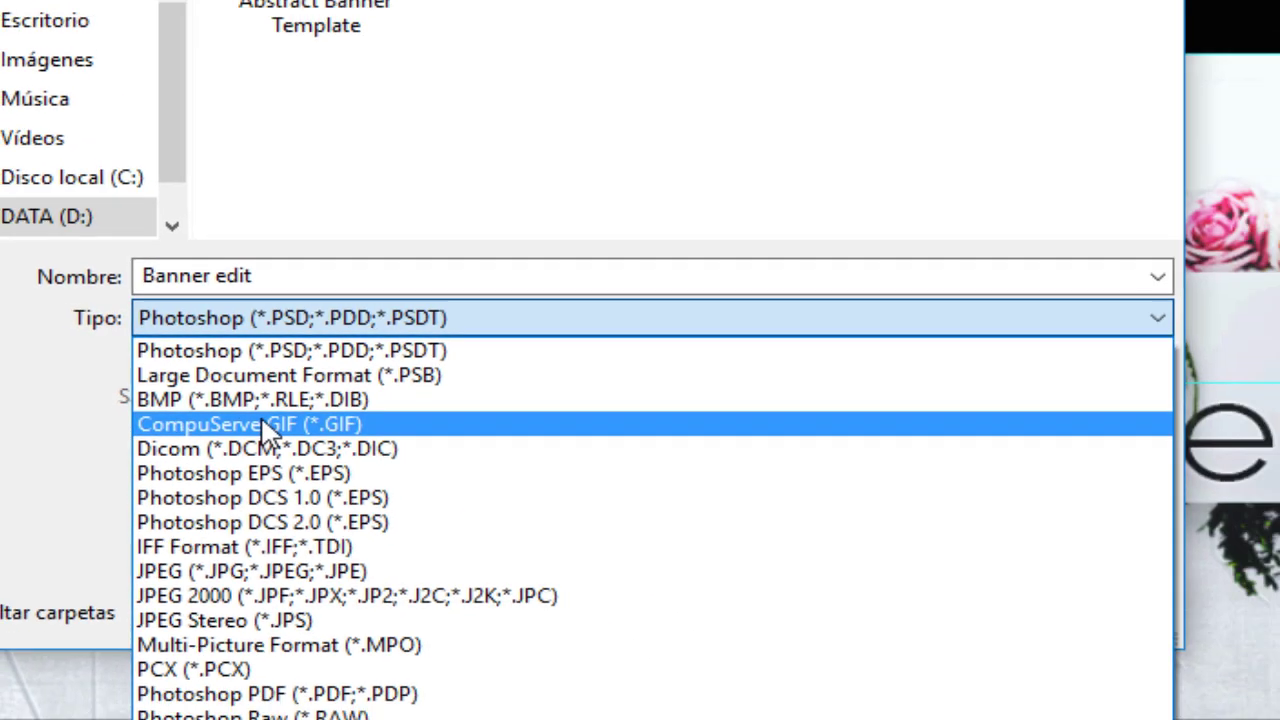
{"action": "left_click", "coordinate": [262, 422]}
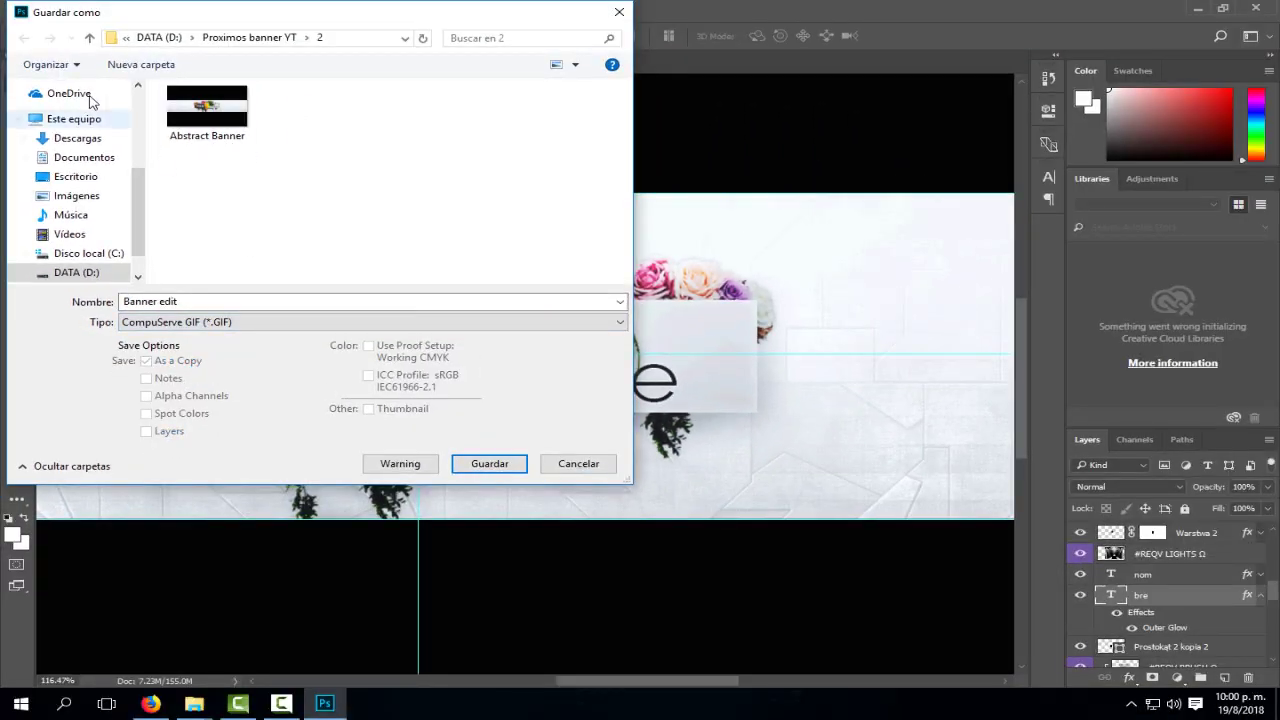
Save it in Escritorio, accepting the Indexed Color and GIF Options defaults.
{"action": "left_click_drag", "start_coordinate": [137, 205], "coordinate": [135, 130]}
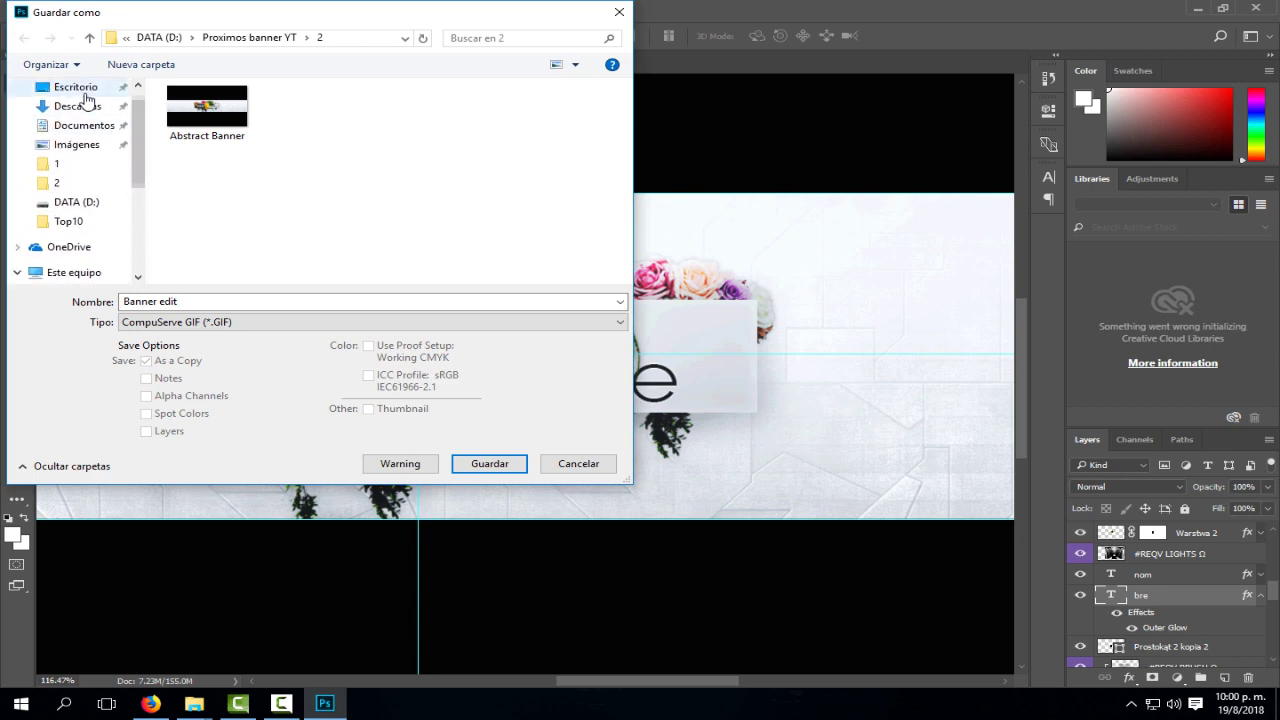
{"action": "left_click", "coordinate": [84, 90]}
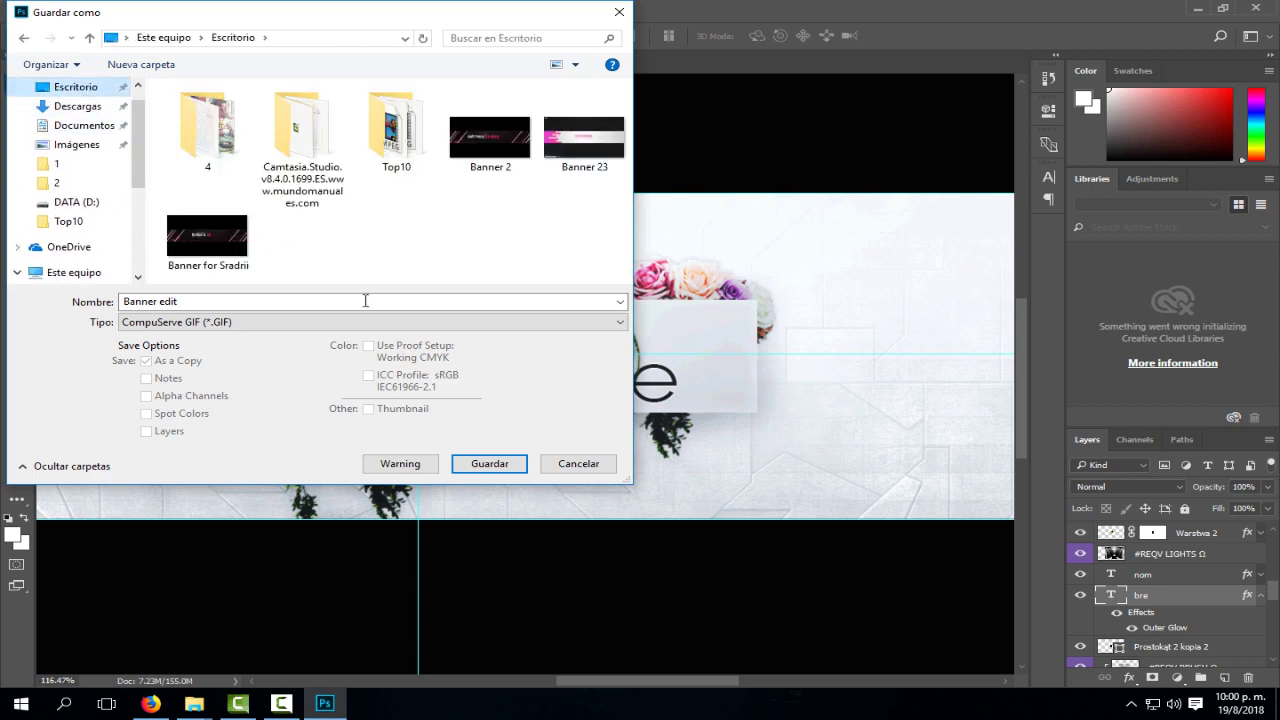
{"action": "left_click", "coordinate": [484, 465]}
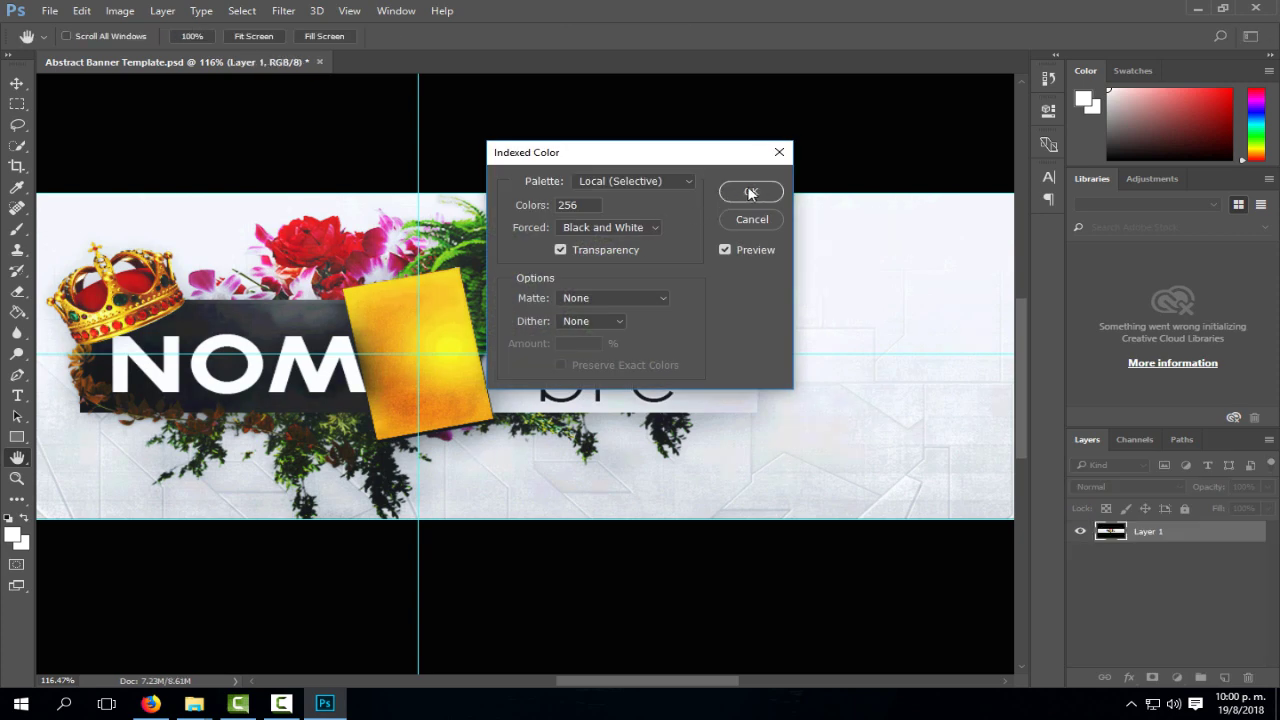
{"action": "left_click", "coordinate": [751, 192]}
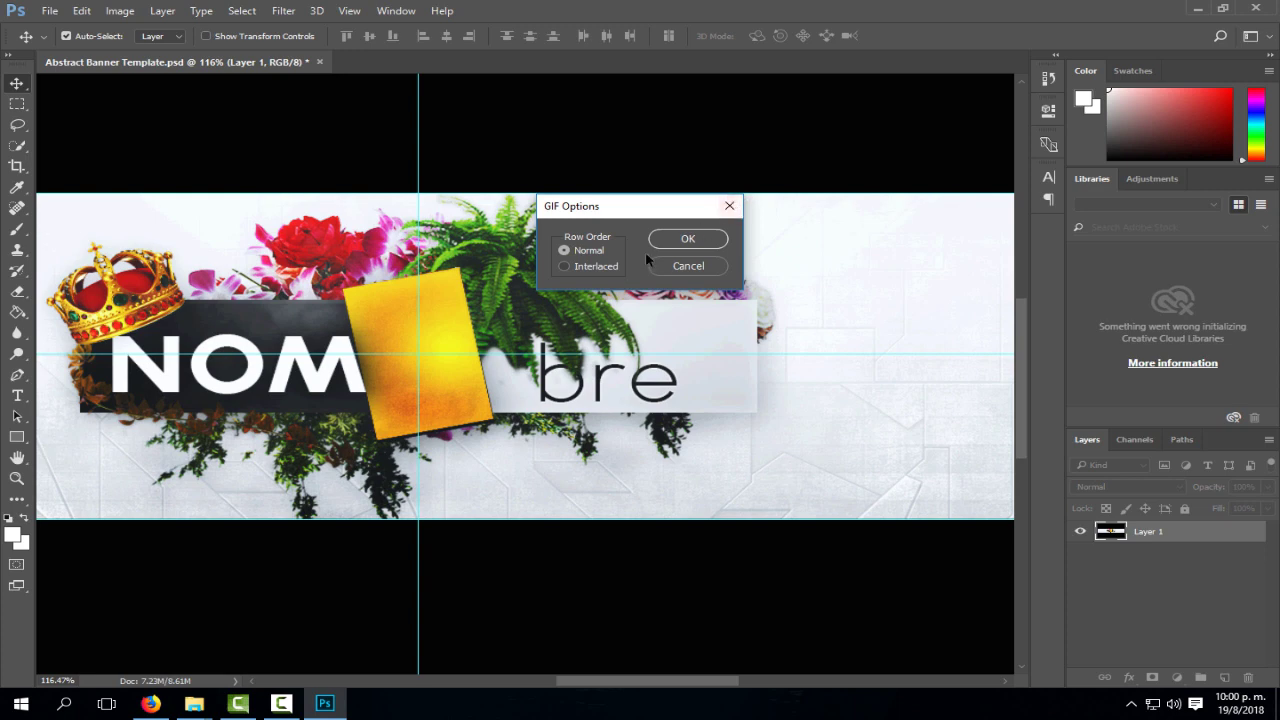
{"action": "left_click", "coordinate": [689, 240]}
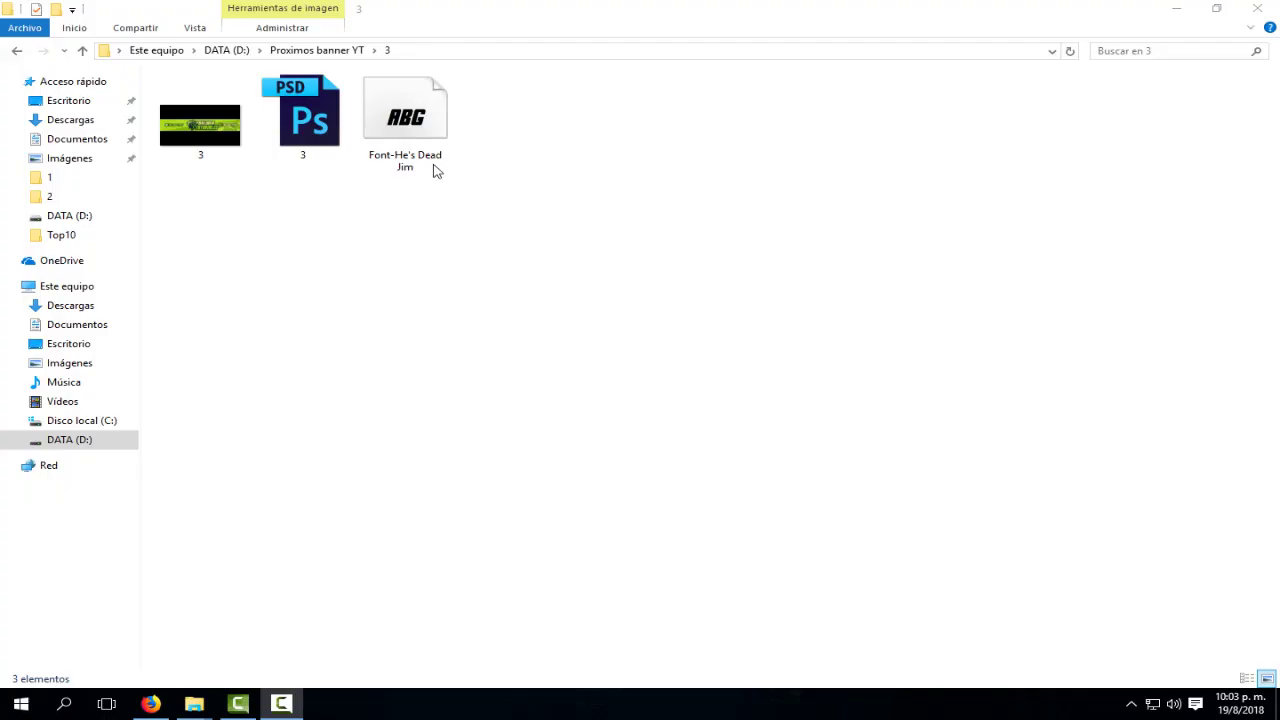
Install the He's Dead Jim font, replacing the already installed copy.
{"action": "right_click", "coordinate": [398, 136]}
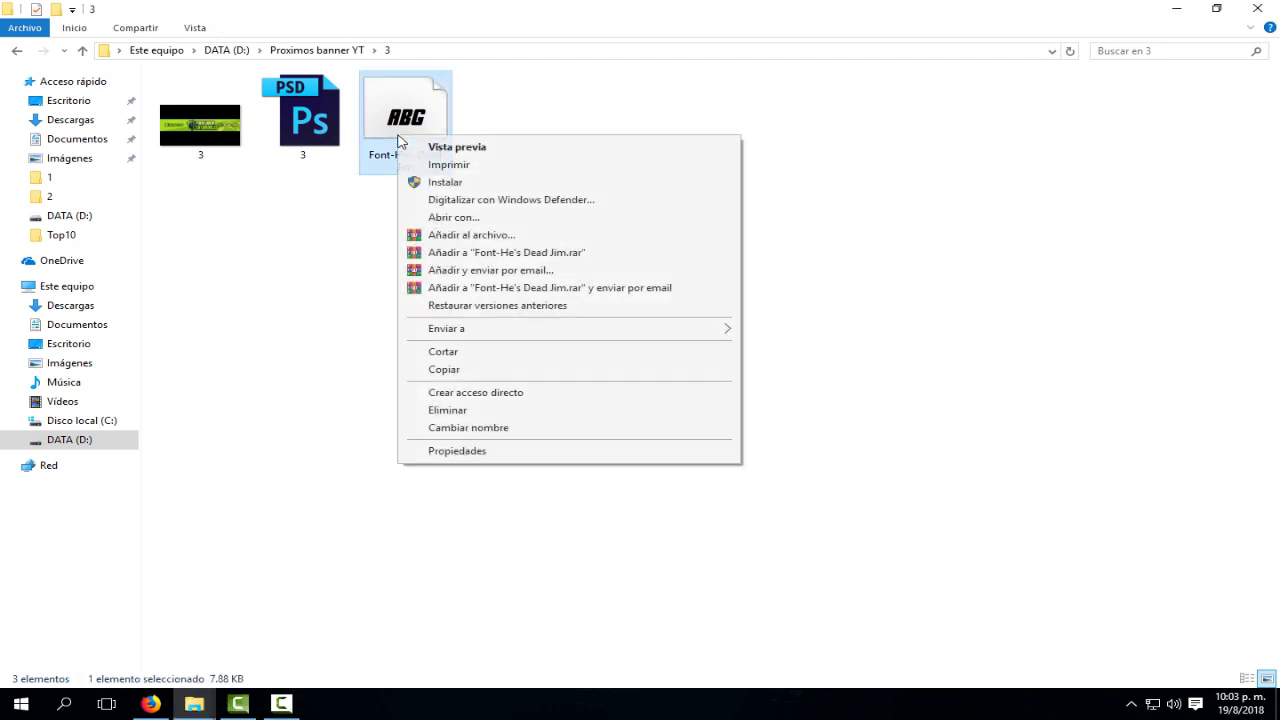
{"action": "left_click", "coordinate": [453, 183]}
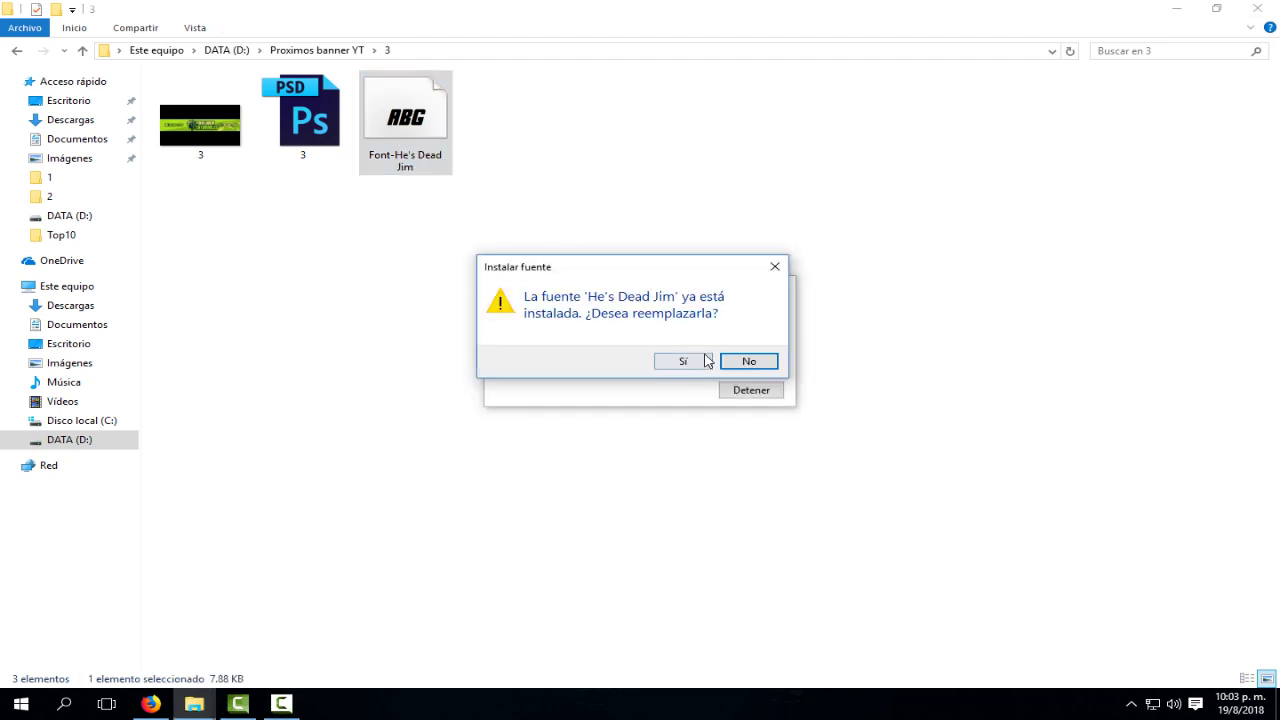
{"action": "left_click", "coordinate": [700, 363]}
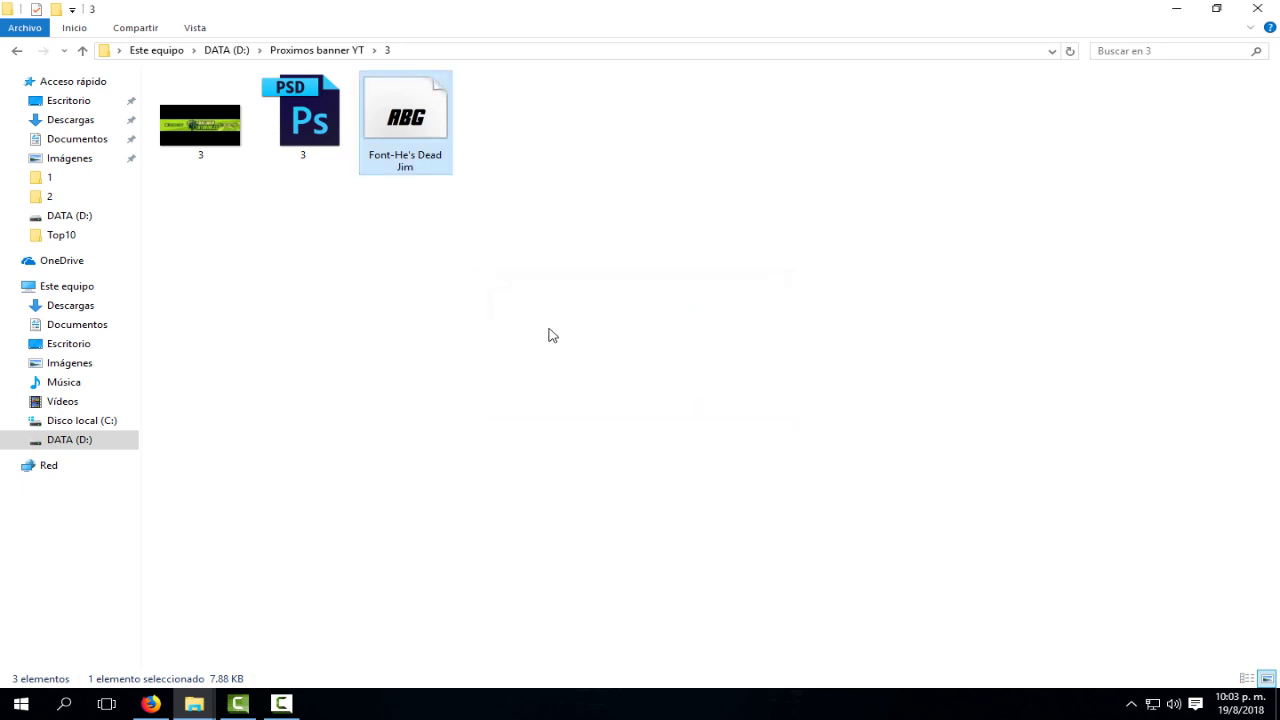
Open 3.psd from the 3 folder in Photoshop.
{"action": "right_click", "coordinate": [323, 141]}
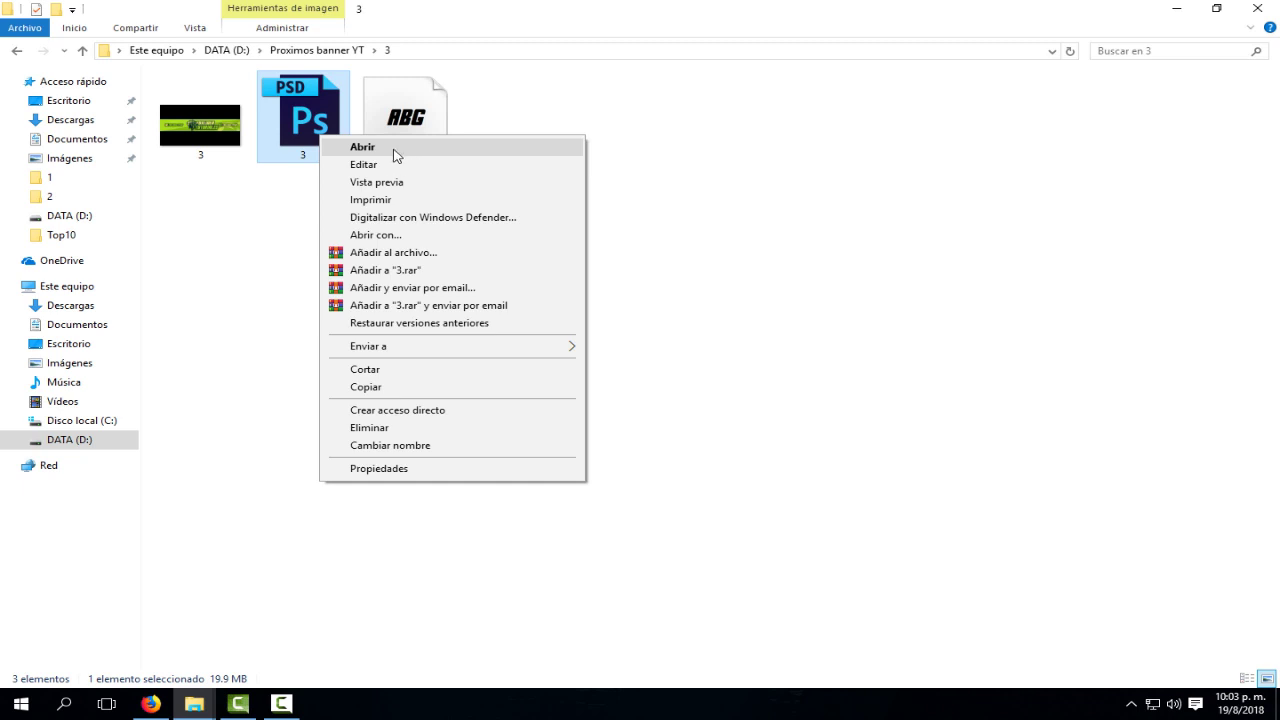
{"action": "left_click", "coordinate": [362, 147]}
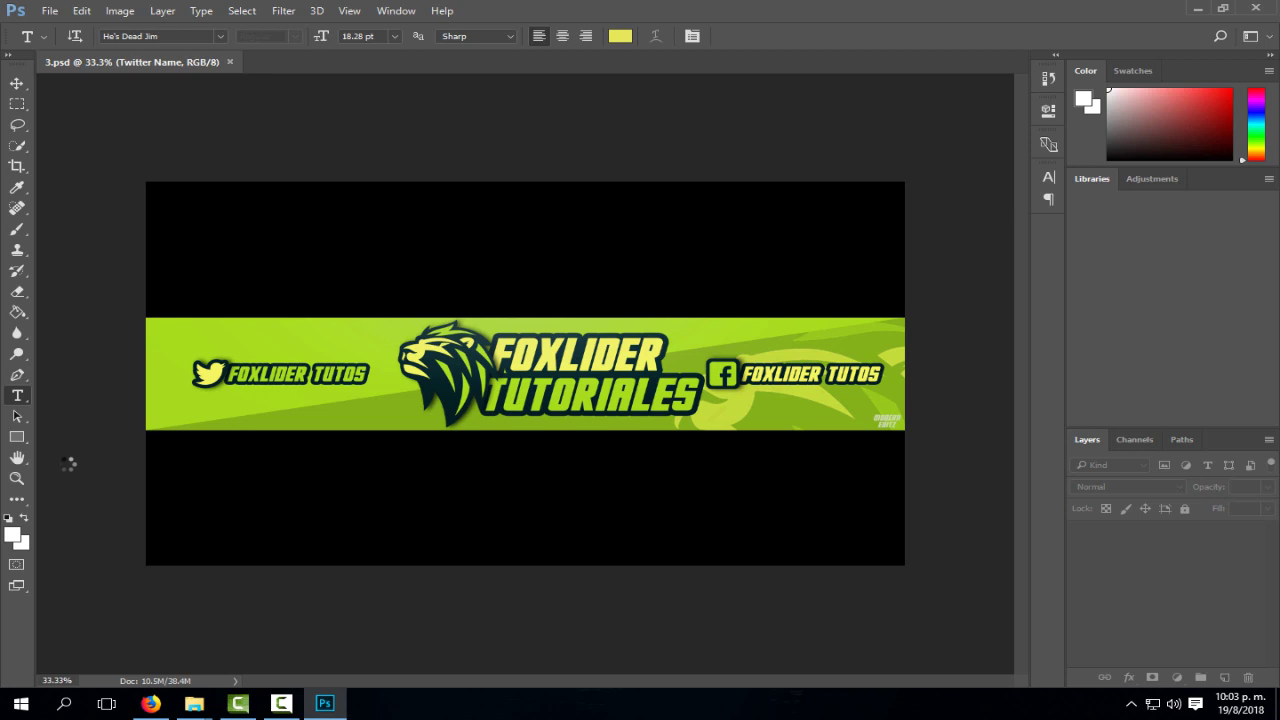
{"action": "left_click", "coordinate": [15, 481]}
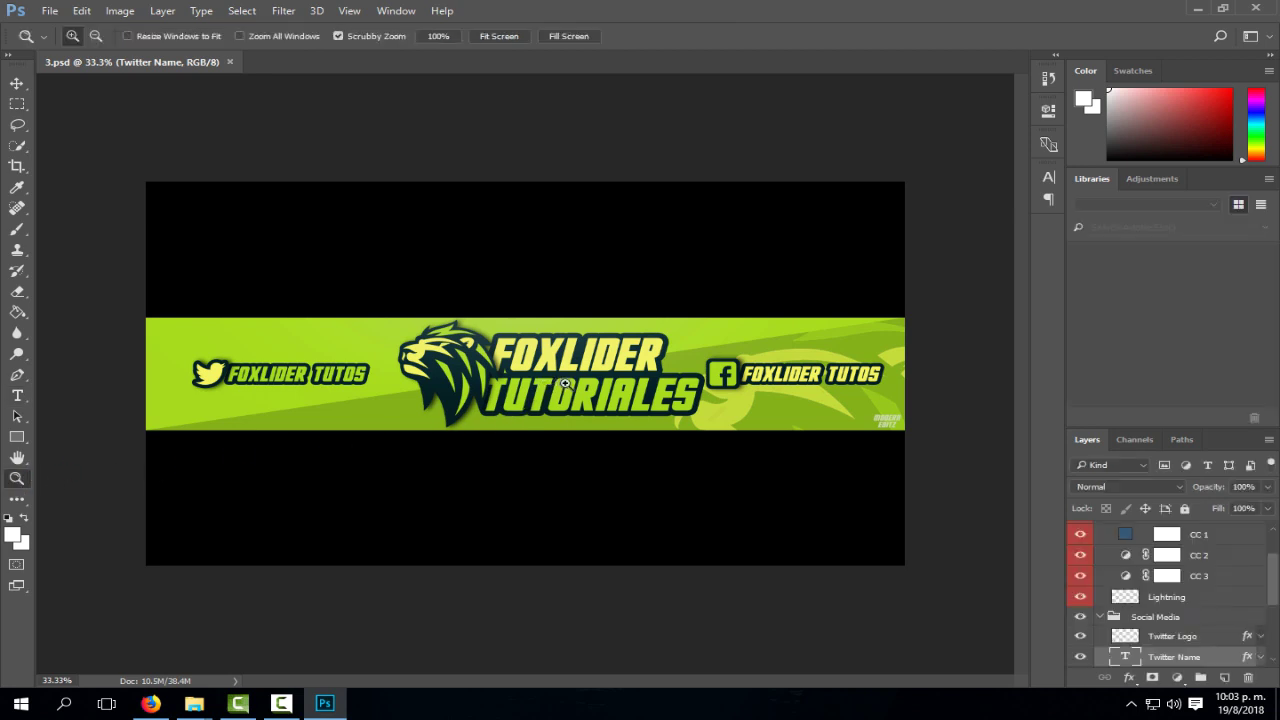
Zoom in and retype the Your First Text layer's FOXLIDER title as NOMBRE.
{"action": "left_click_drag", "start_coordinate": [565, 383], "coordinate": [620, 386]}
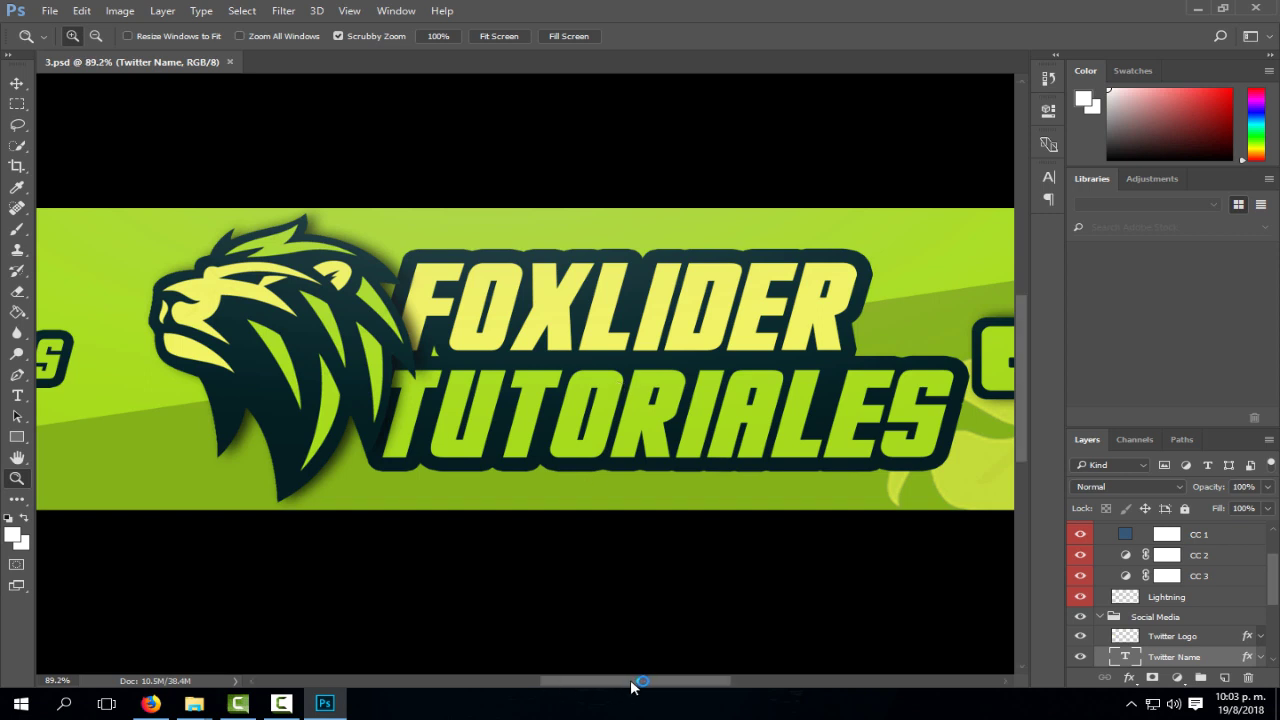
{"action": "left_click_drag", "start_coordinate": [632, 685], "coordinate": [656, 683]}
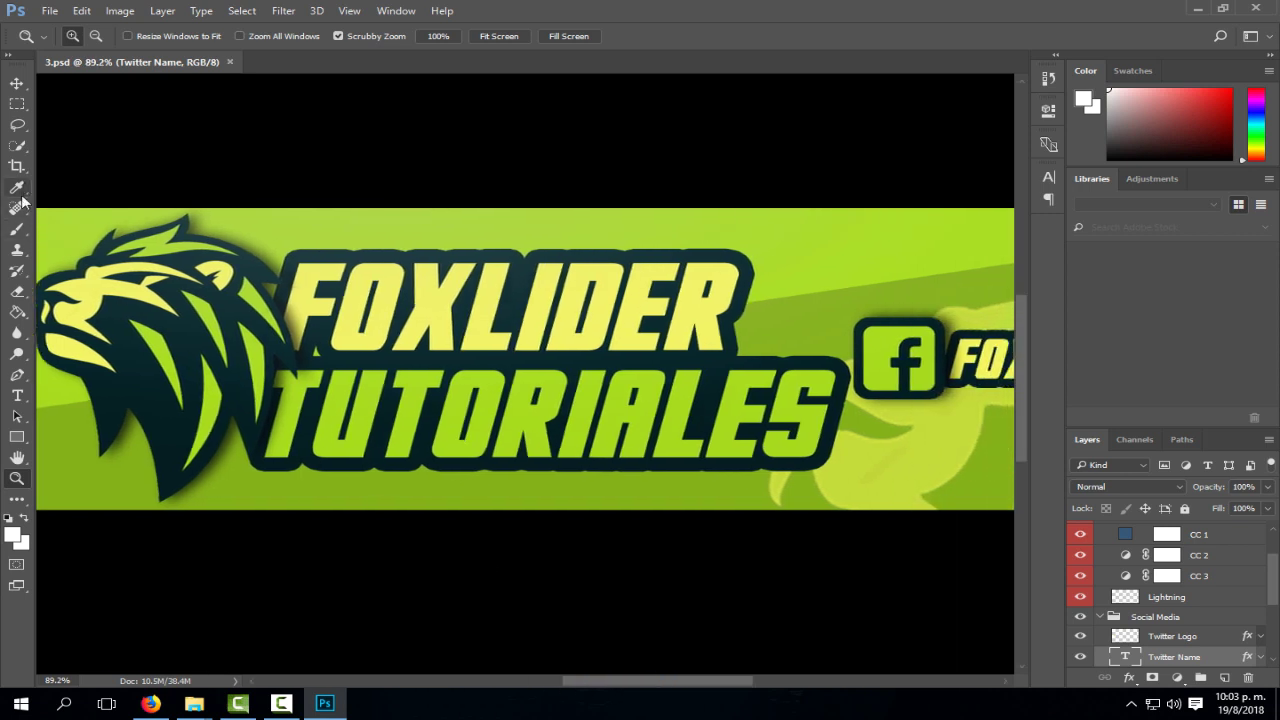
{"action": "left_click", "coordinate": [17, 395]}
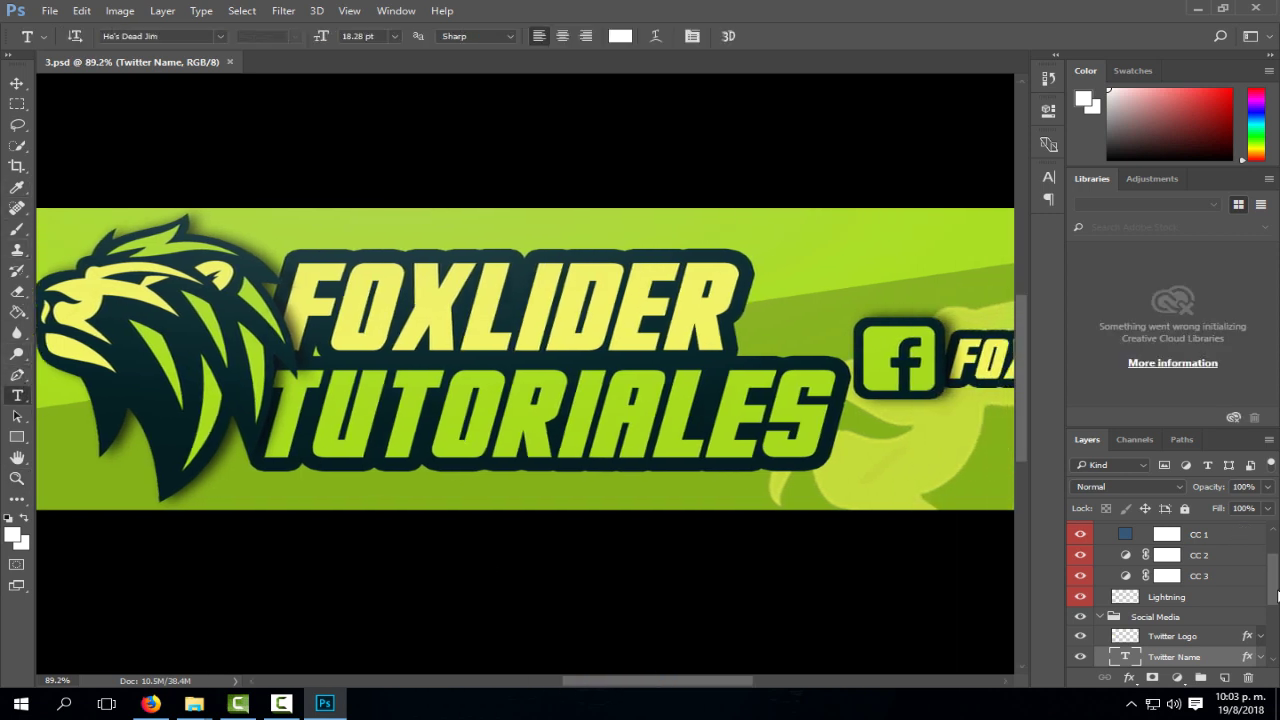
{"action": "left_click_drag", "start_coordinate": [1274, 592], "coordinate": [1250, 646]}
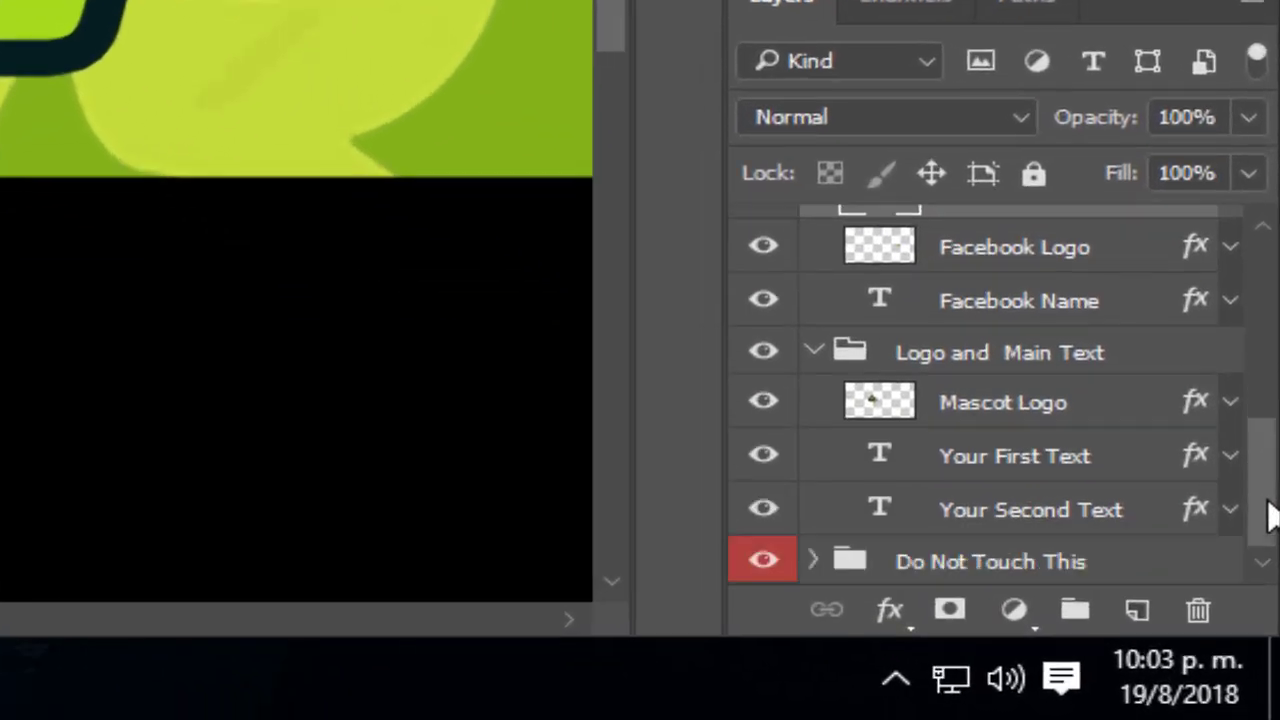
{"action": "left_click", "coordinate": [1012, 462]}
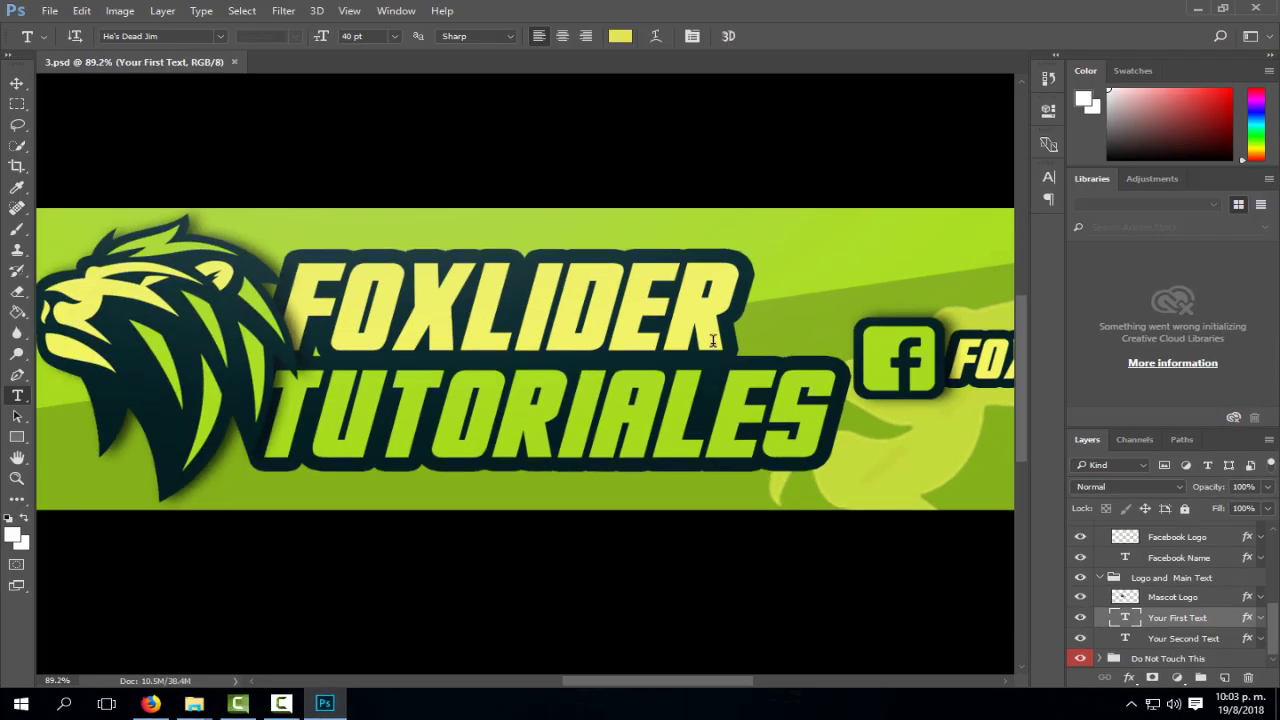
{"action": "left_click", "coordinate": [721, 320]}
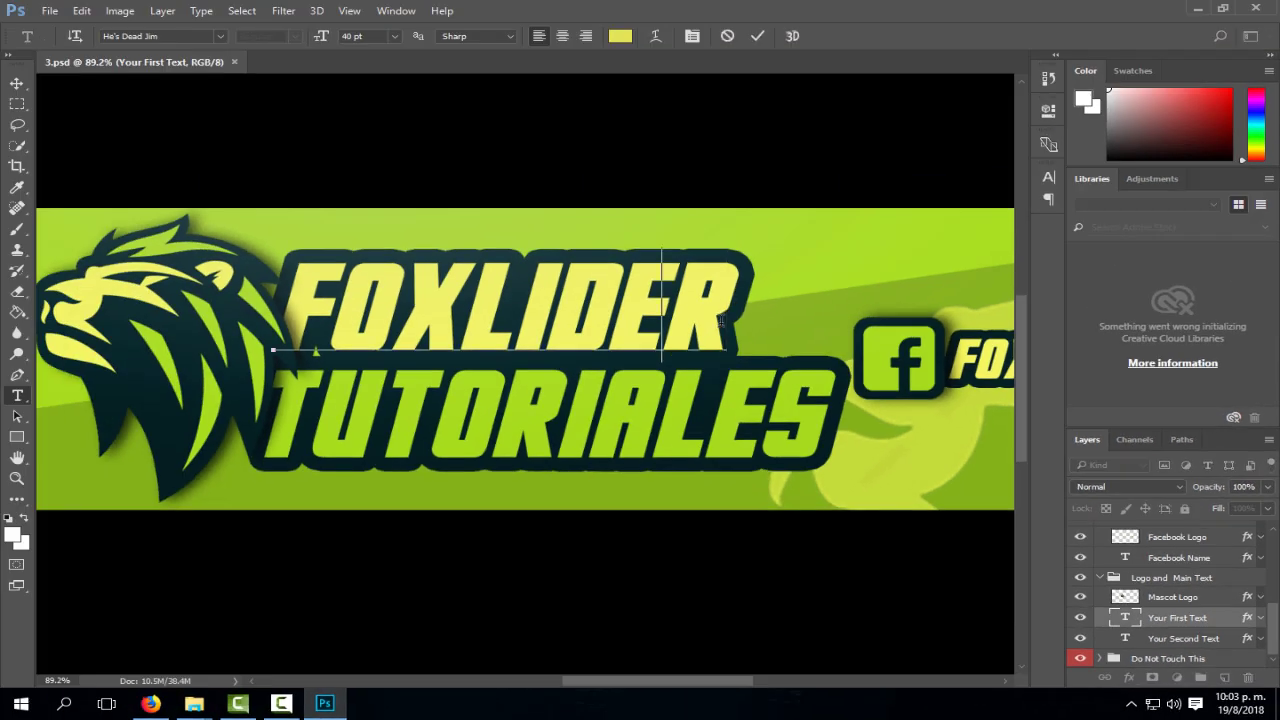
{"action": "key", "text": "BackSpace"}
{"action": "key", "text": "BackSpace"}
{"action": "key", "text": "BackSpace"}
{"action": "key", "text": "BackSpace"}
{"action": "key", "text": "BackSpace"}
{"action": "key", "text": "BackSpace"}
{"action": "key", "text": "BackSpace"}
{"action": "key", "text": "BackSpace"}
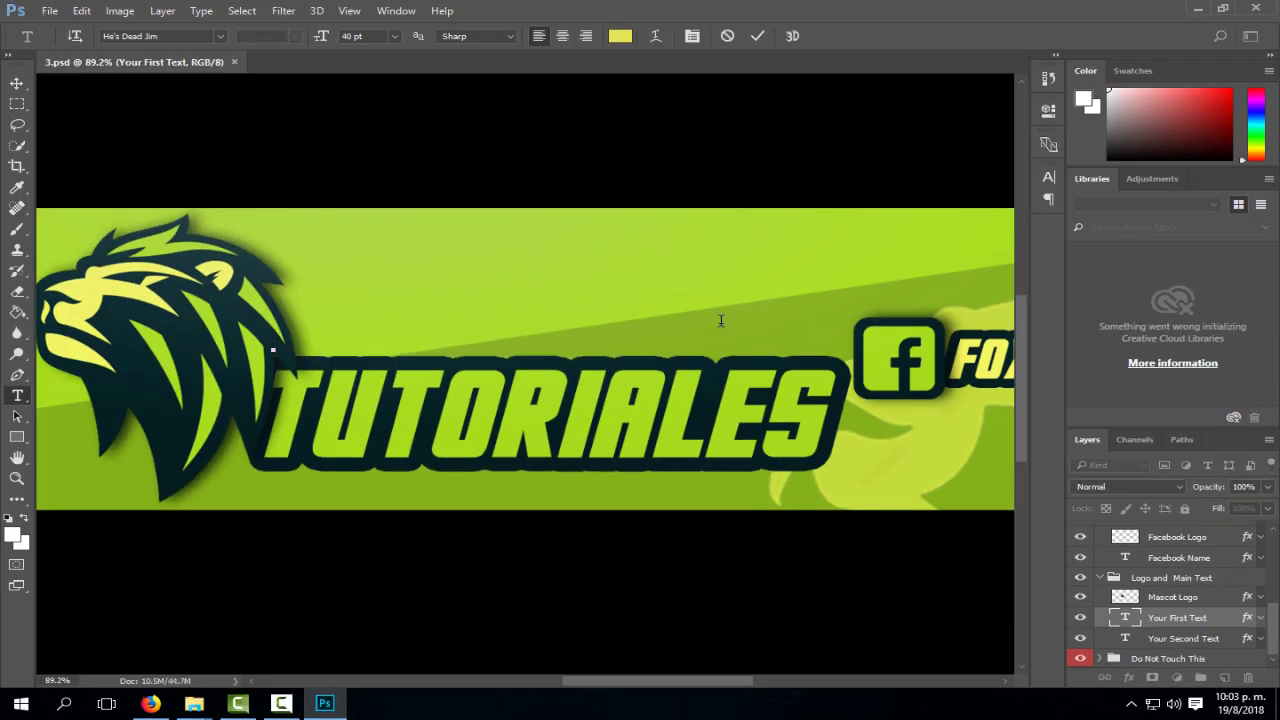
{"action": "type", "text": "B"}
{"action": "key", "text": "BackSpace"}
{"action": "type", "text": "D"}
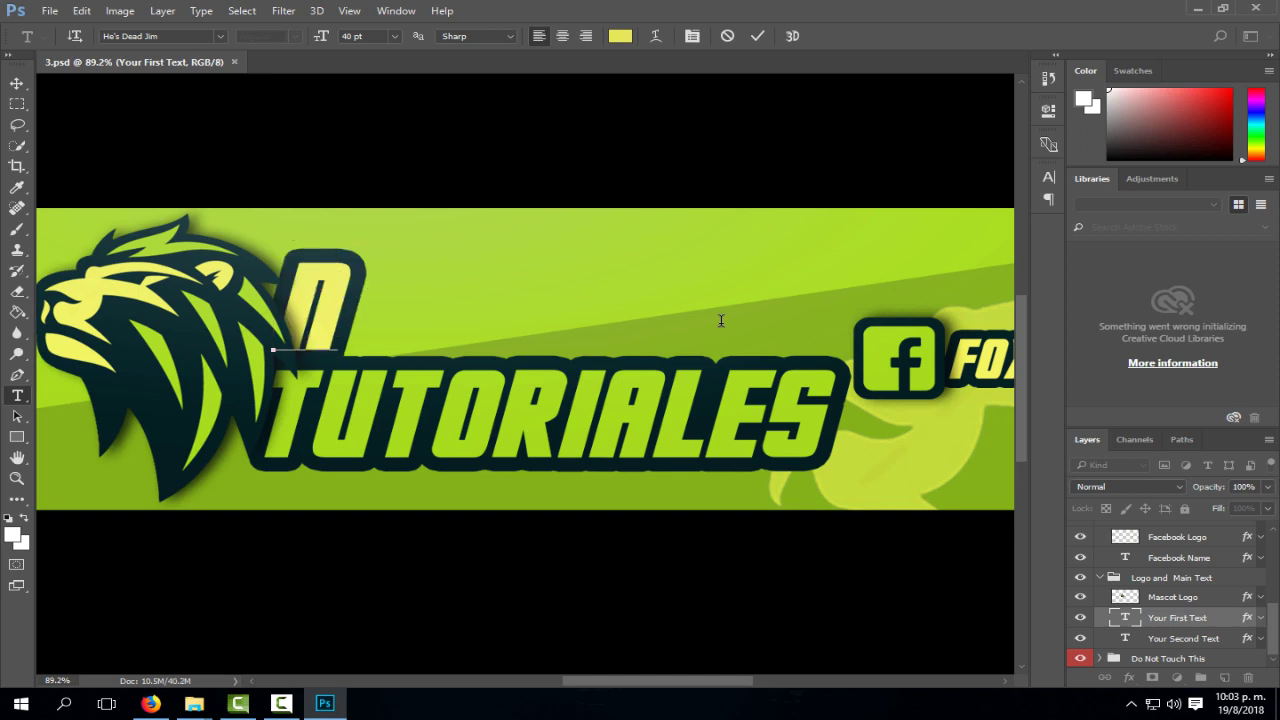
{"action": "type", "text": "OMBRE"}
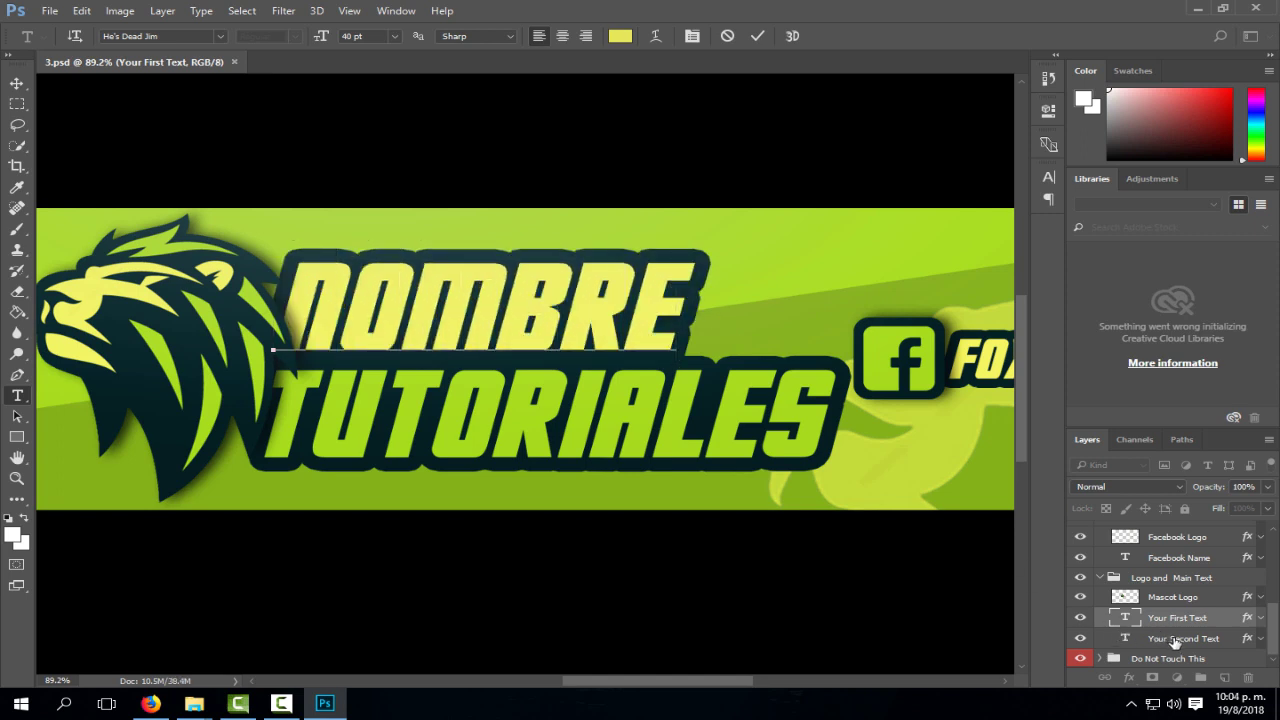
{"action": "left_click", "coordinate": [16, 83]}
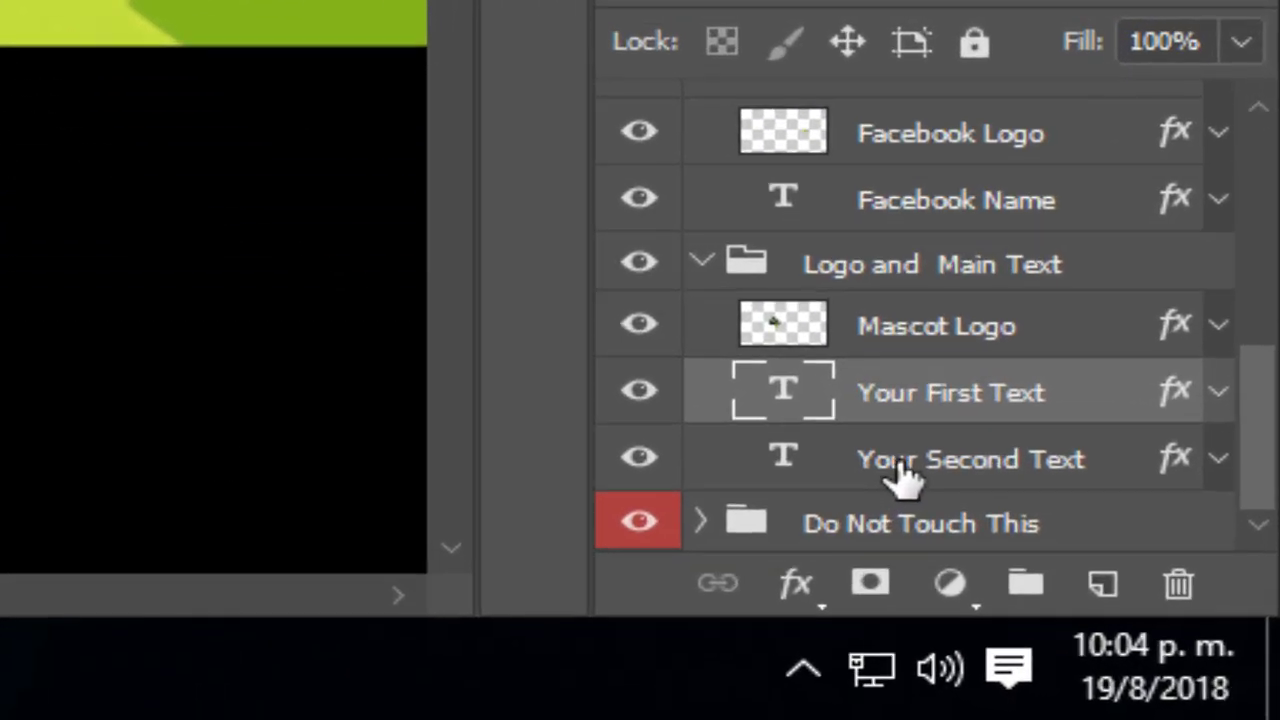
{"action": "left_click", "coordinate": [903, 478]}
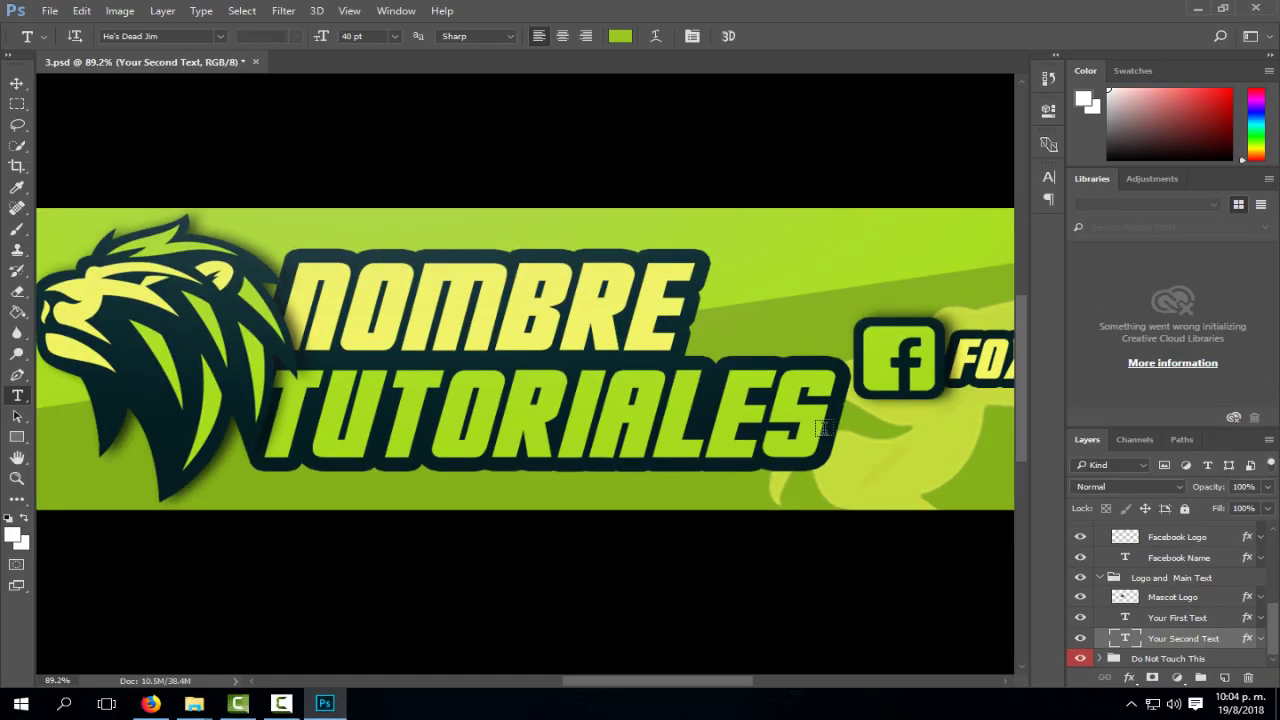
Delete the accidentally created empty Layer 1 text layer.
{"action": "left_click", "coordinate": [822, 428]}
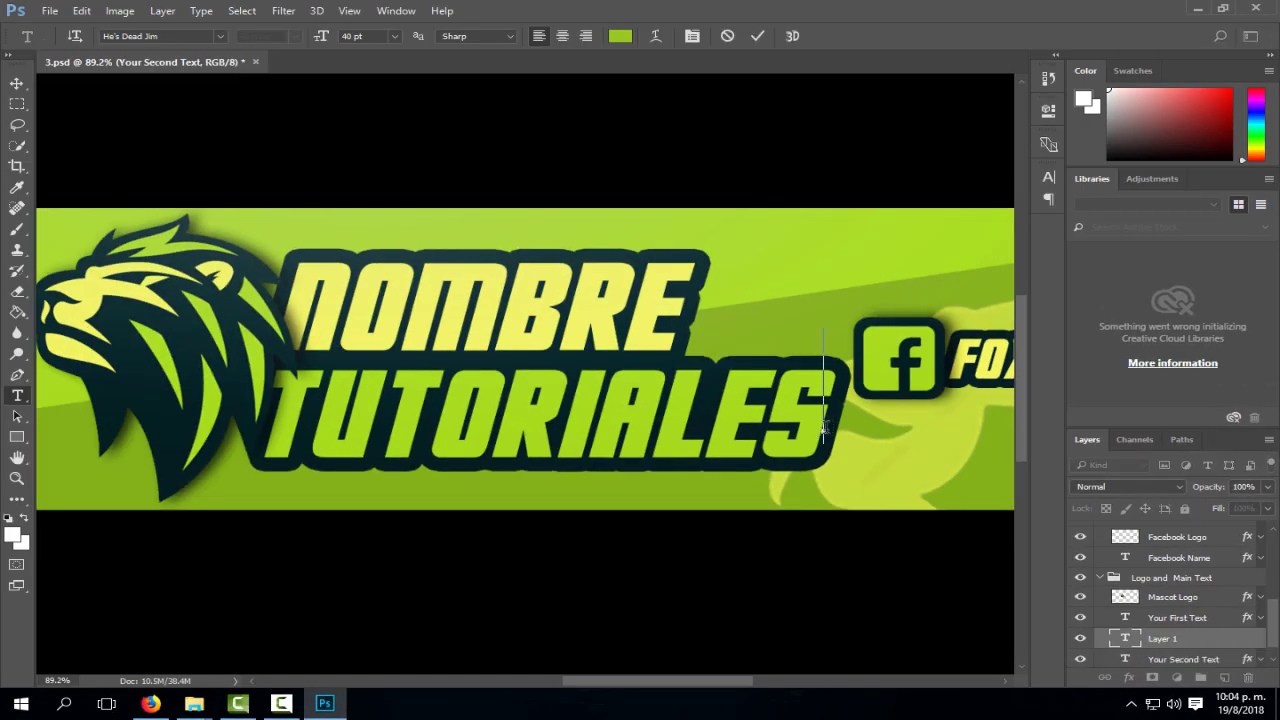
{"action": "left_click", "coordinate": [1178, 643]}
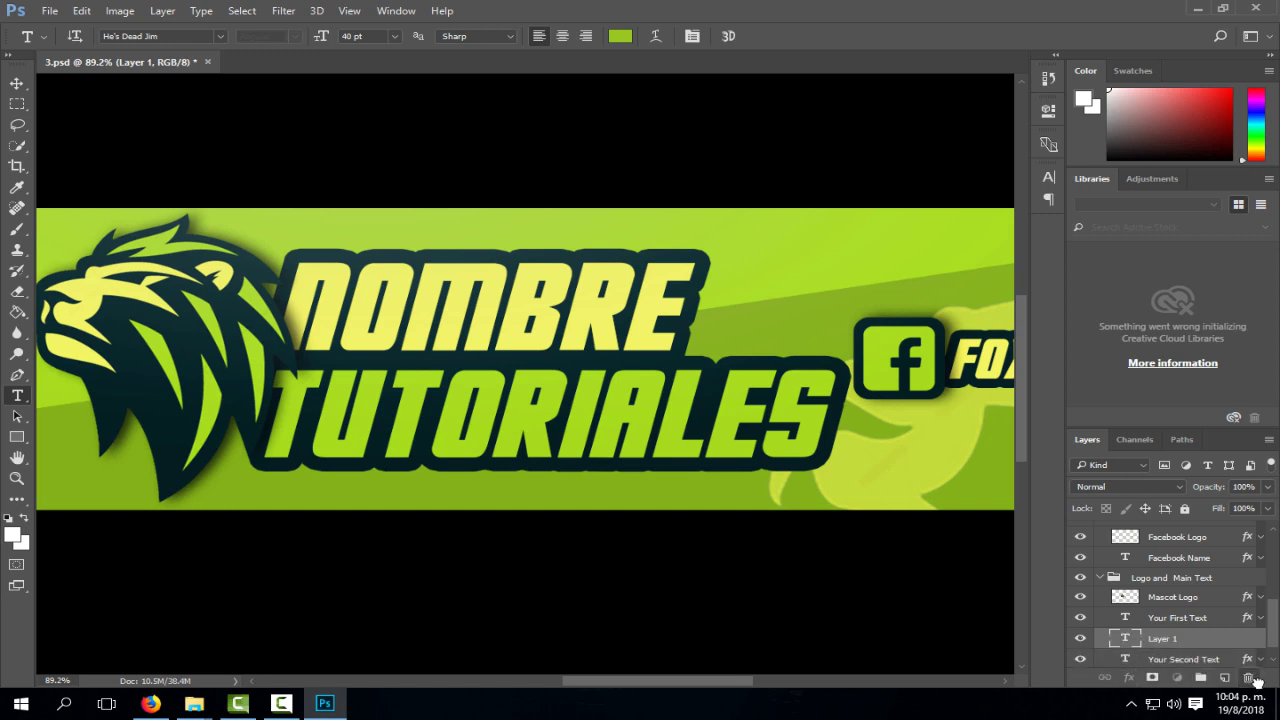
{"action": "key", "text": "Delete"}
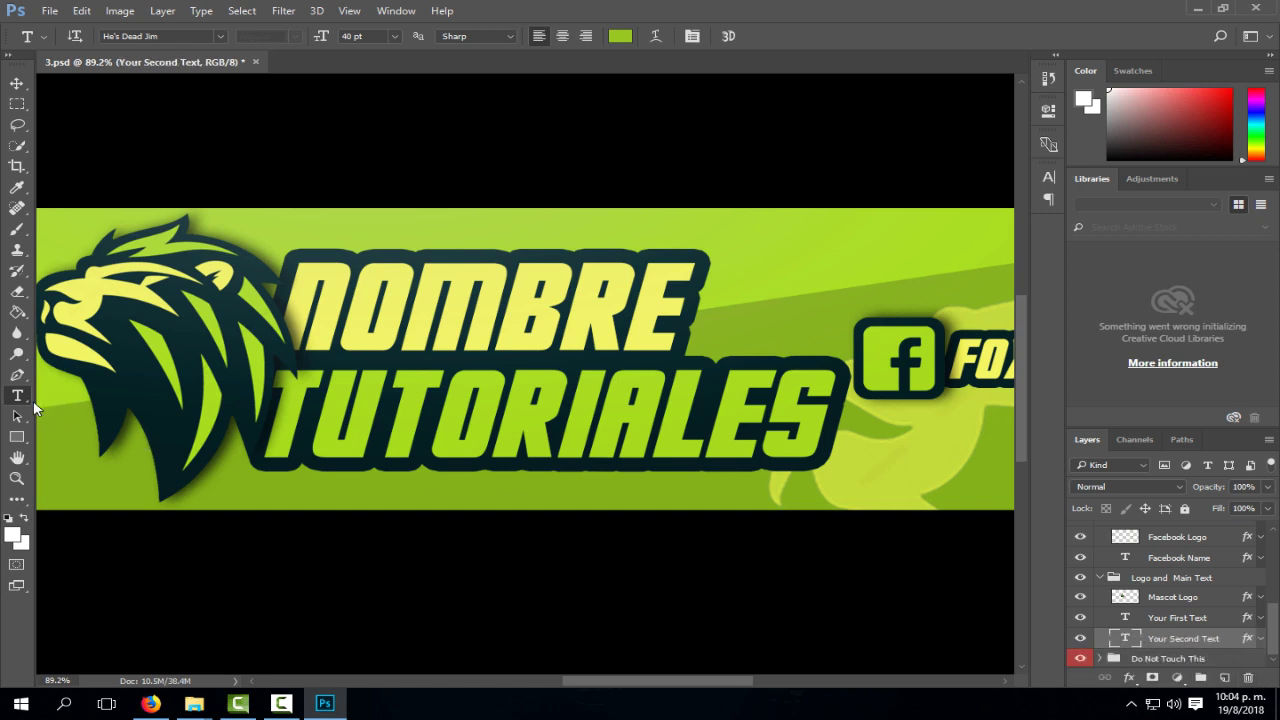
Retype the second title line from TUTORIALES to CHANNEL and commit the edit.
{"action": "left_click", "coordinate": [520, 410]}
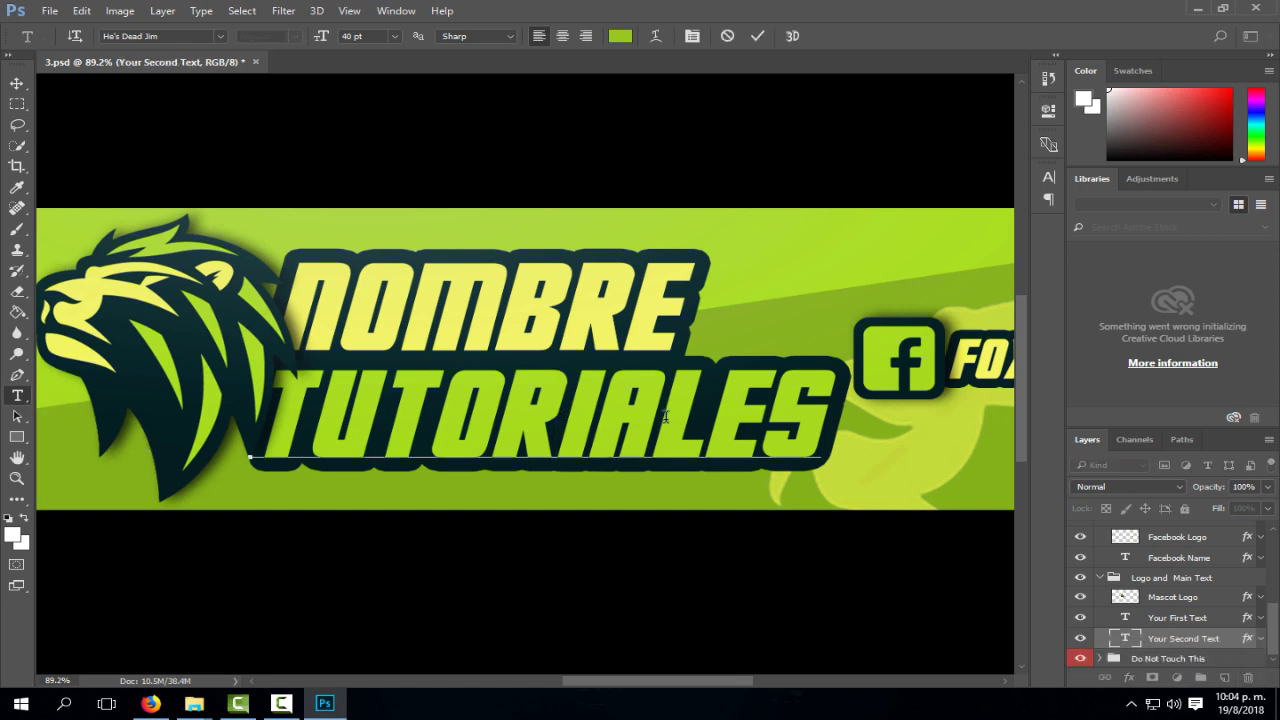
{"action": "left_click", "coordinate": [801, 425]}
{"action": "key", "text": "BackSpace"}
{"action": "key", "text": "BackSpace"}
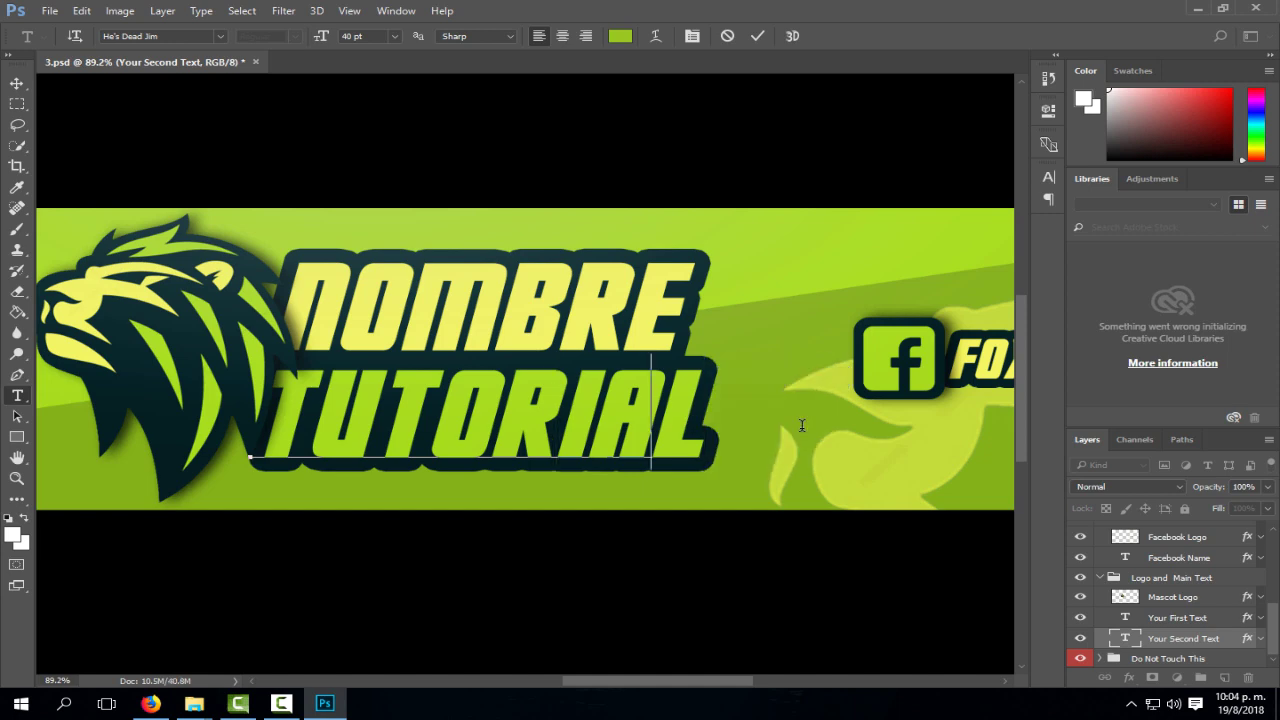
{"action": "key", "text": "BackSpace"}
{"action": "key", "text": "BackSpace"}
{"action": "key", "text": "BackSpace"}
{"action": "key", "text": "BackSpace"}
{"action": "key", "text": "BackSpace"}
{"action": "key", "text": "BackSpace"}
{"action": "key", "text": "BackSpace"}
{"action": "key", "text": "BackSpace"}
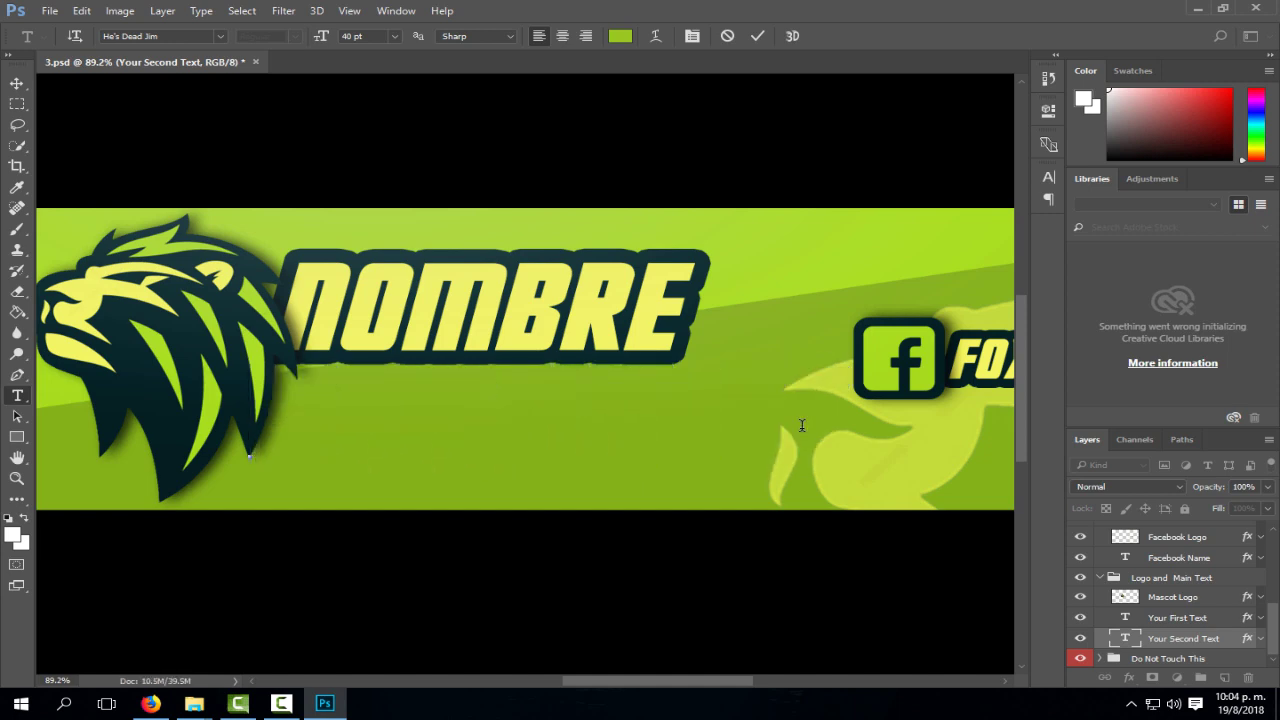
{"action": "type", "text": "CHNA"}
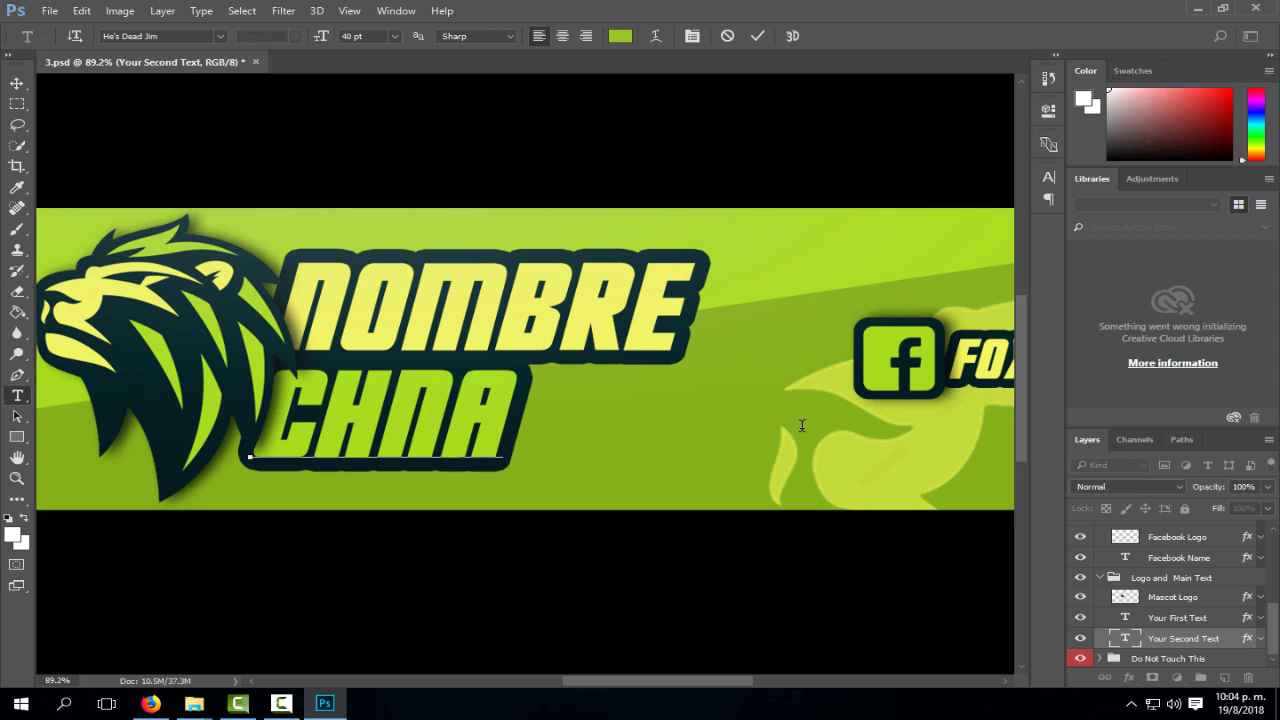
{"action": "key", "text": "BackSpace"}
{"action": "key", "text": "BackSpace"}
{"action": "type", "text": "ANNEL"}
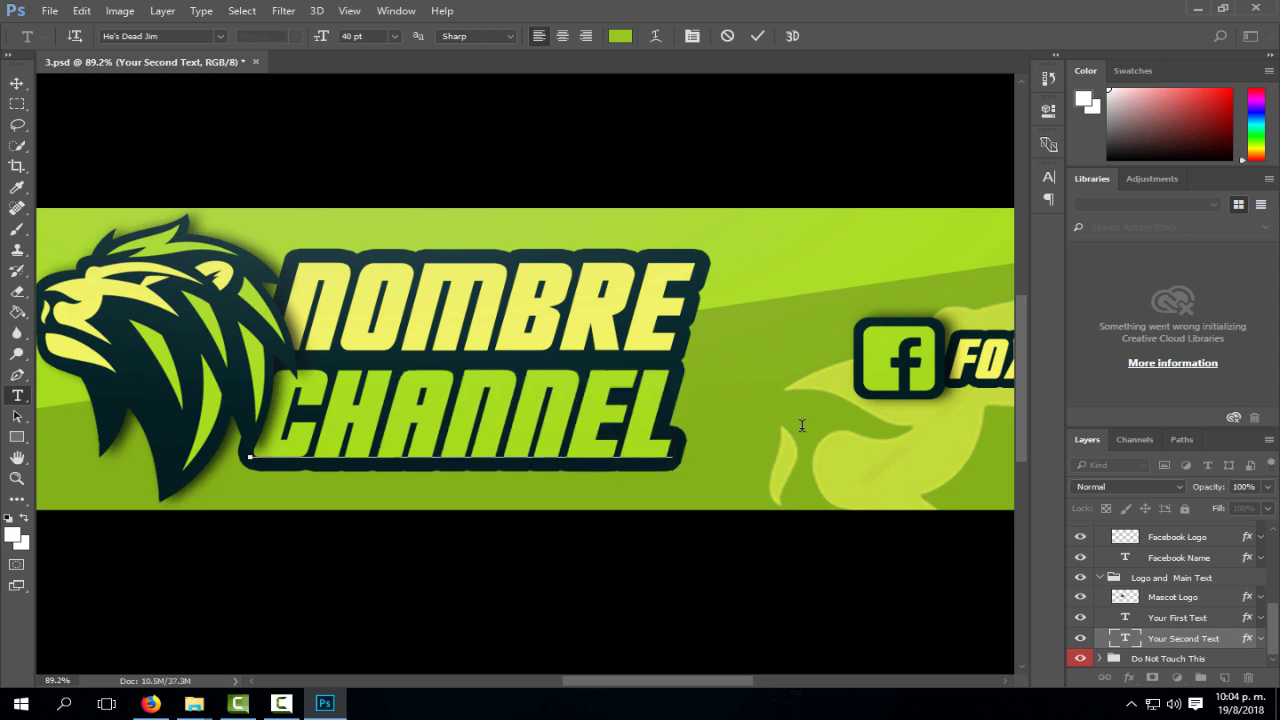
{"action": "left_click", "coordinate": [17, 84]}
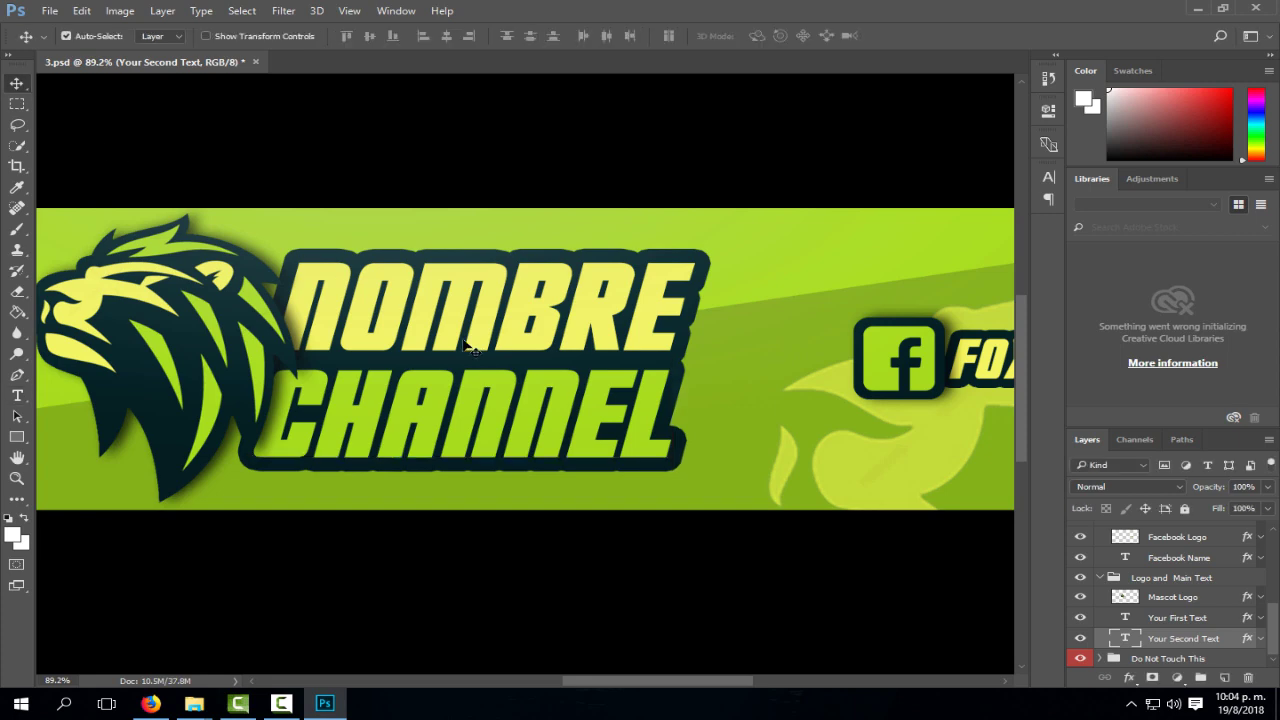
{"action": "left_click", "coordinate": [490, 430]}
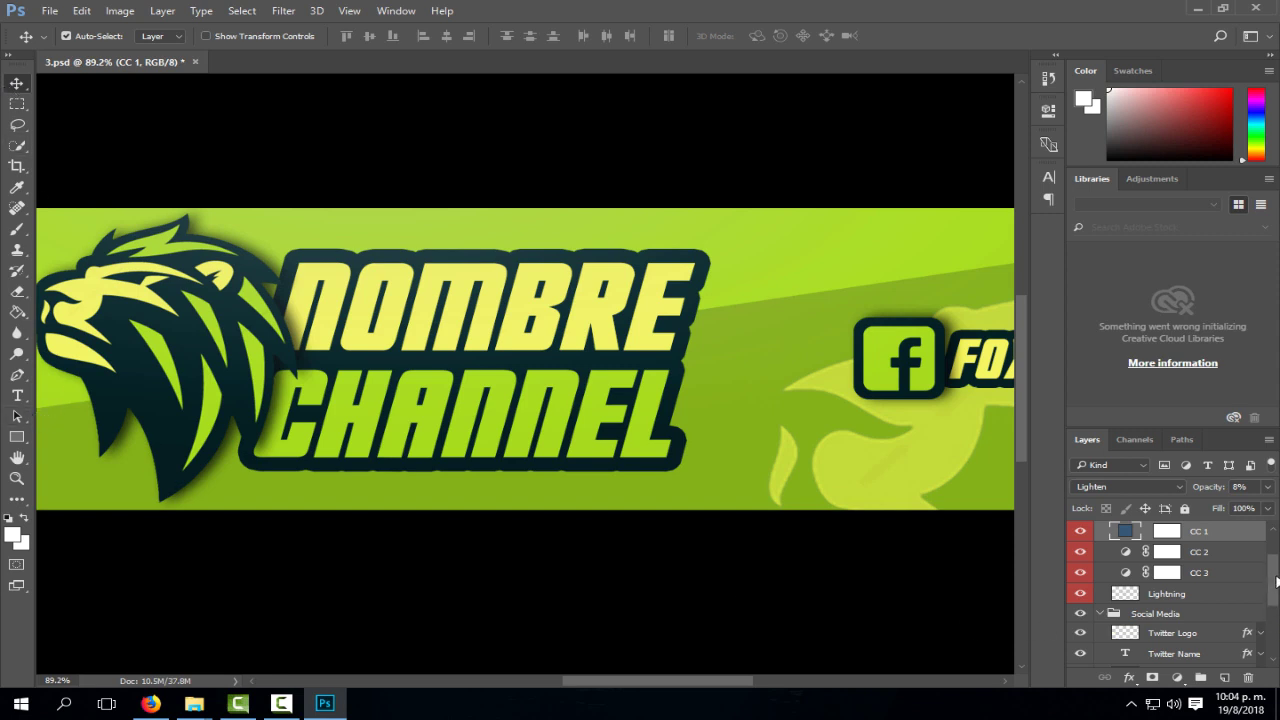
Nudge the NOMBRE and CHANNEL text layers slightly right with the arrow keys.
{"action": "left_click_drag", "start_coordinate": [1276, 582], "coordinate": [1276, 636]}
{"action": "left_click", "coordinate": [1182, 619]}
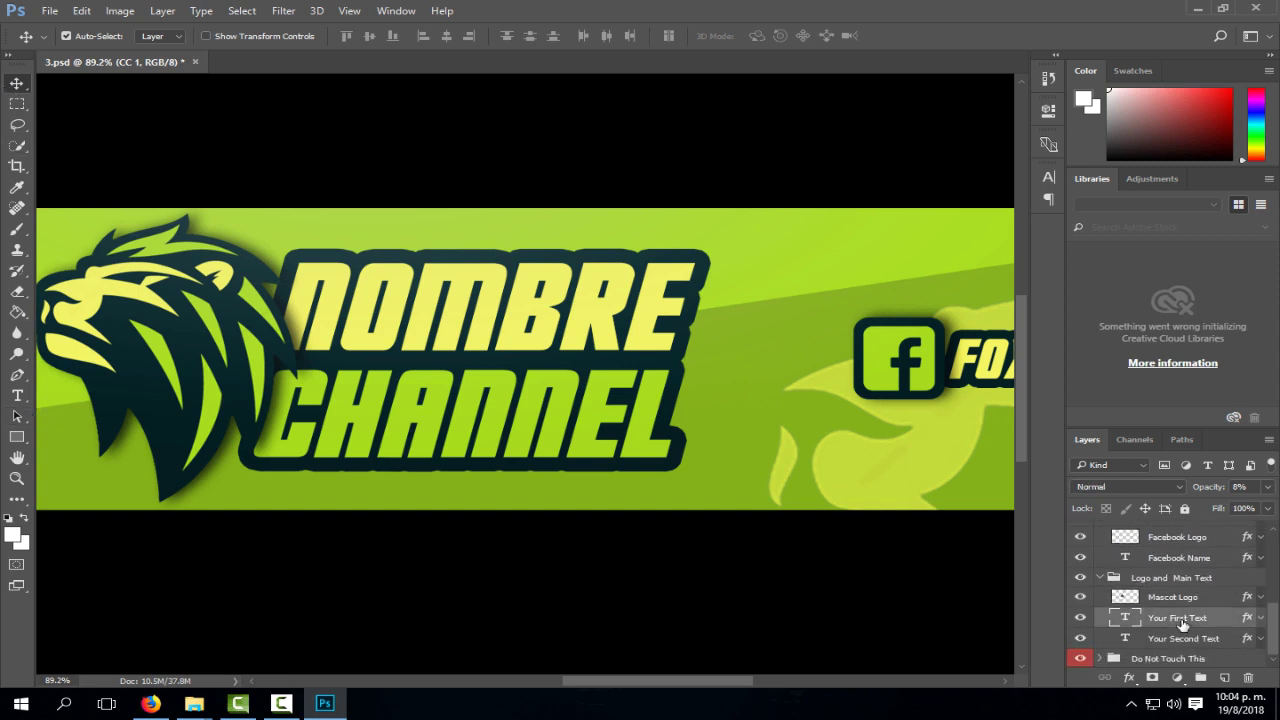
{"action": "key", "text": "Right"}
{"action": "key", "text": "Right"}
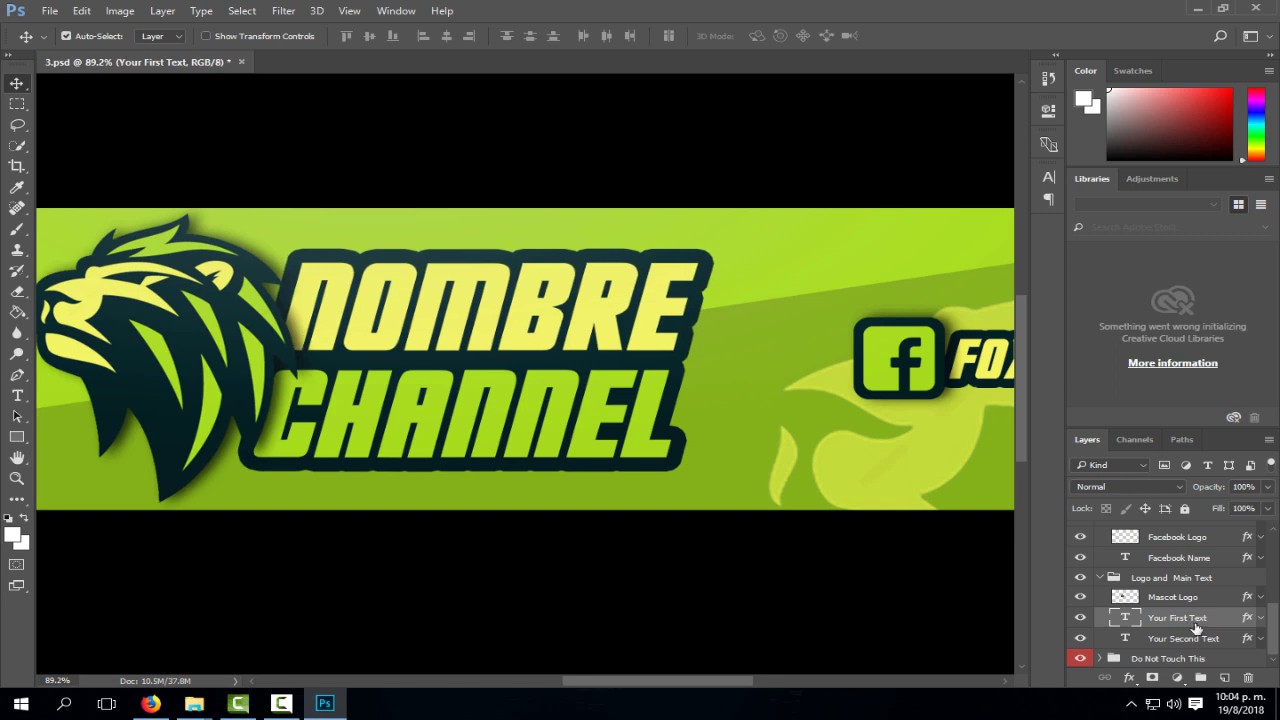
{"action": "key", "text": "Right"}
{"action": "key", "text": "Left"}
{"action": "key", "text": "Right"}
{"action": "key", "text": "Right"}
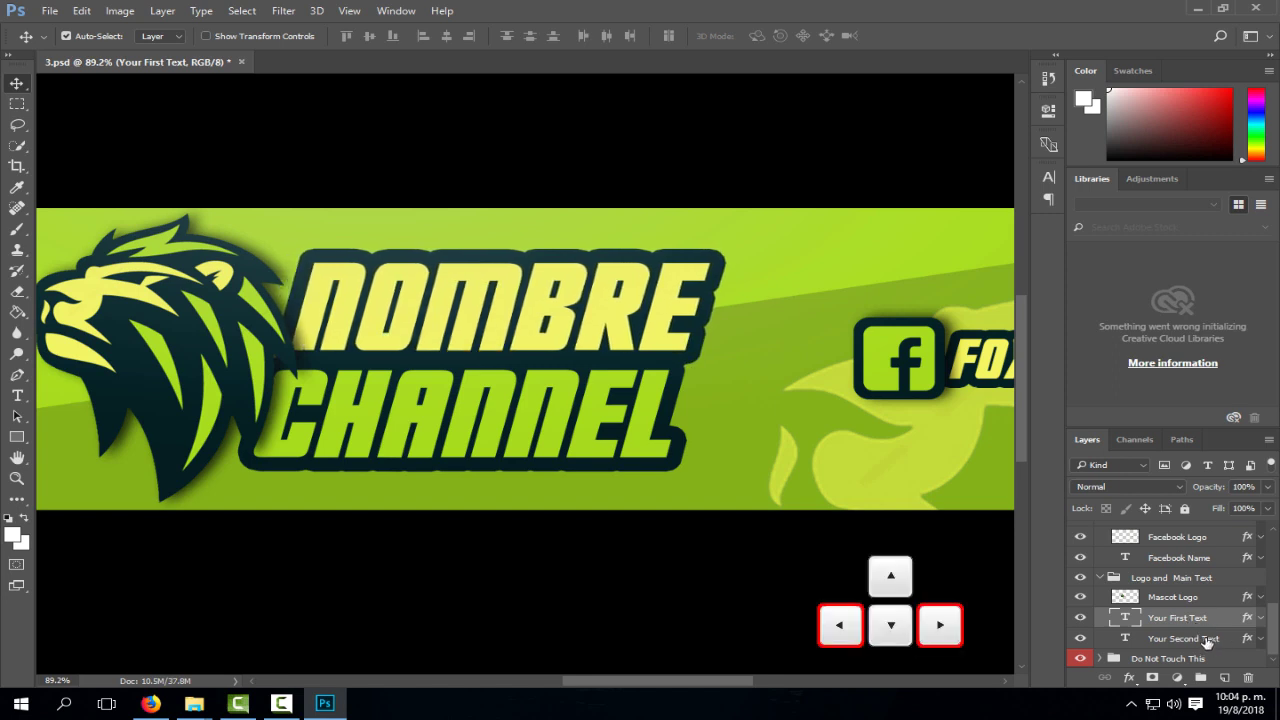
{"action": "left_click", "coordinate": [1182, 638]}
{"action": "key", "text": "Right"}
{"action": "key", "text": "Right"}
{"action": "key", "text": "Right"}
{"action": "key", "text": "Right"}
{"action": "key", "text": "Right"}
{"action": "key", "text": "Right"}
{"action": "key", "text": "Right"}
{"action": "key", "text": "Right"}
{"action": "key", "text": "Right"}
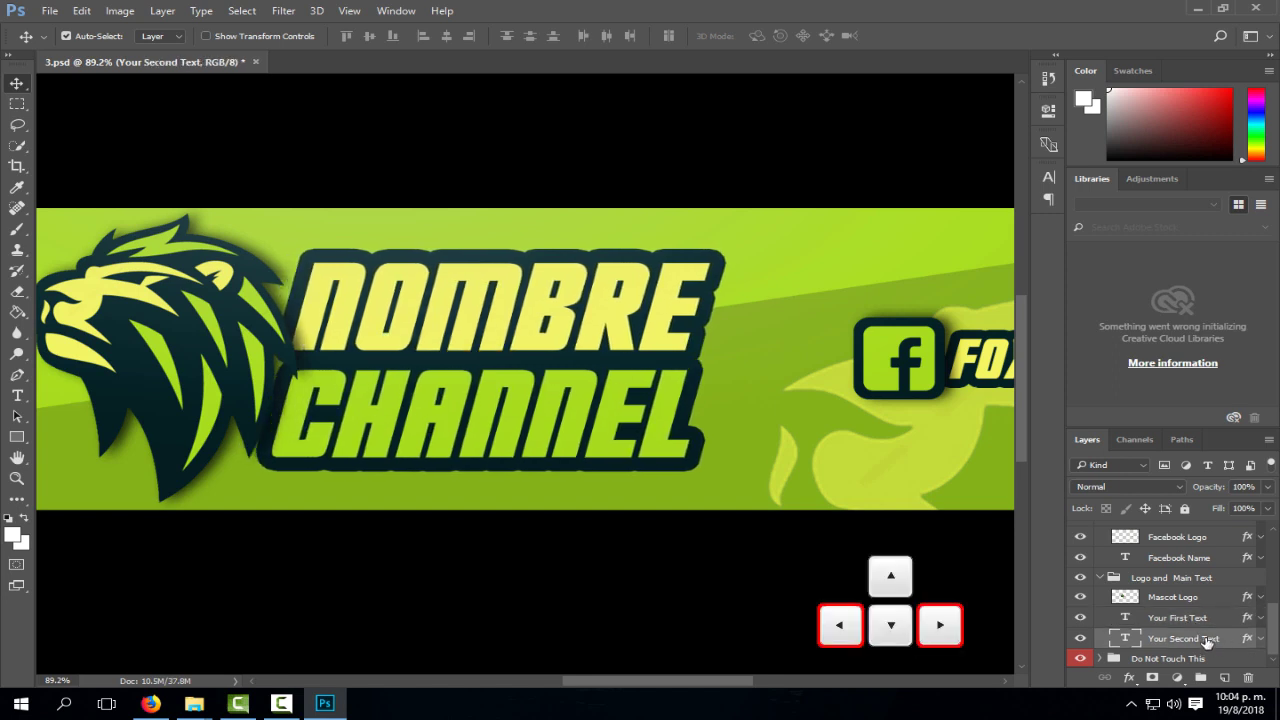
{"action": "left_click_drag", "start_coordinate": [1272, 640], "coordinate": [1276, 615]}
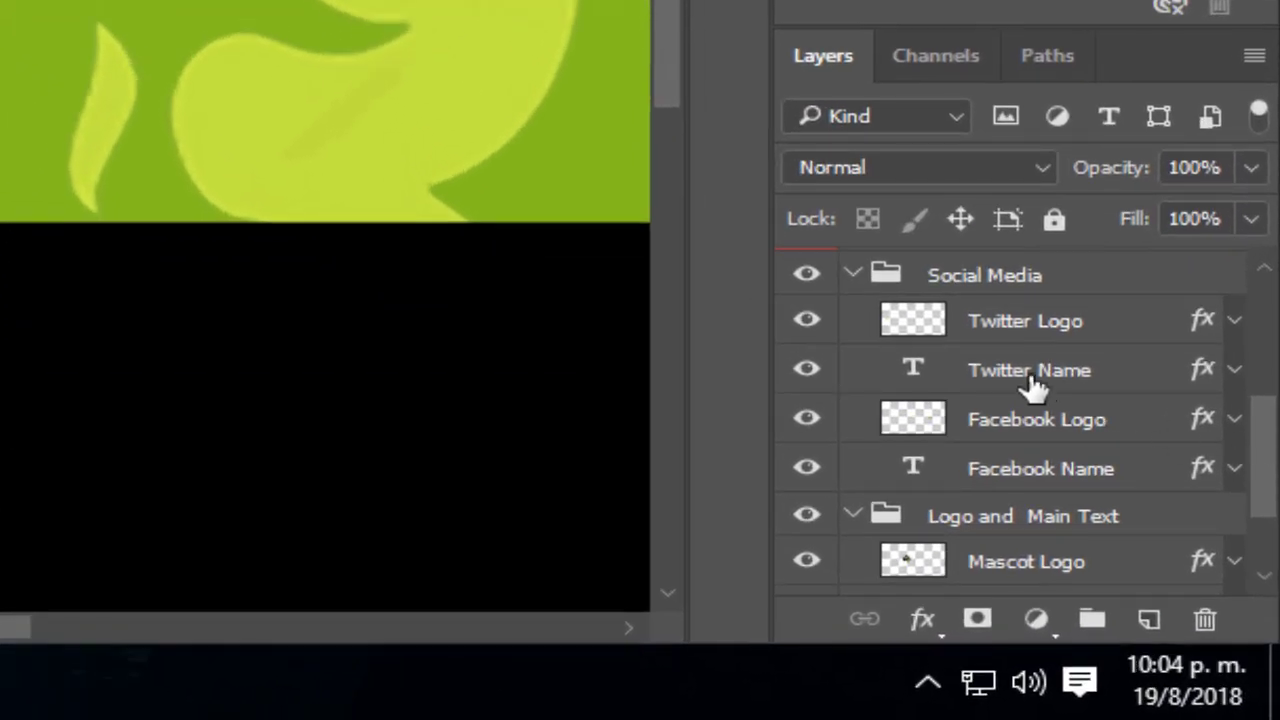
Replace the Twitter Name layer's FOXLIDER TUTOS text with NOMBRE CHANNEL.
{"action": "left_click", "coordinate": [1031, 380]}
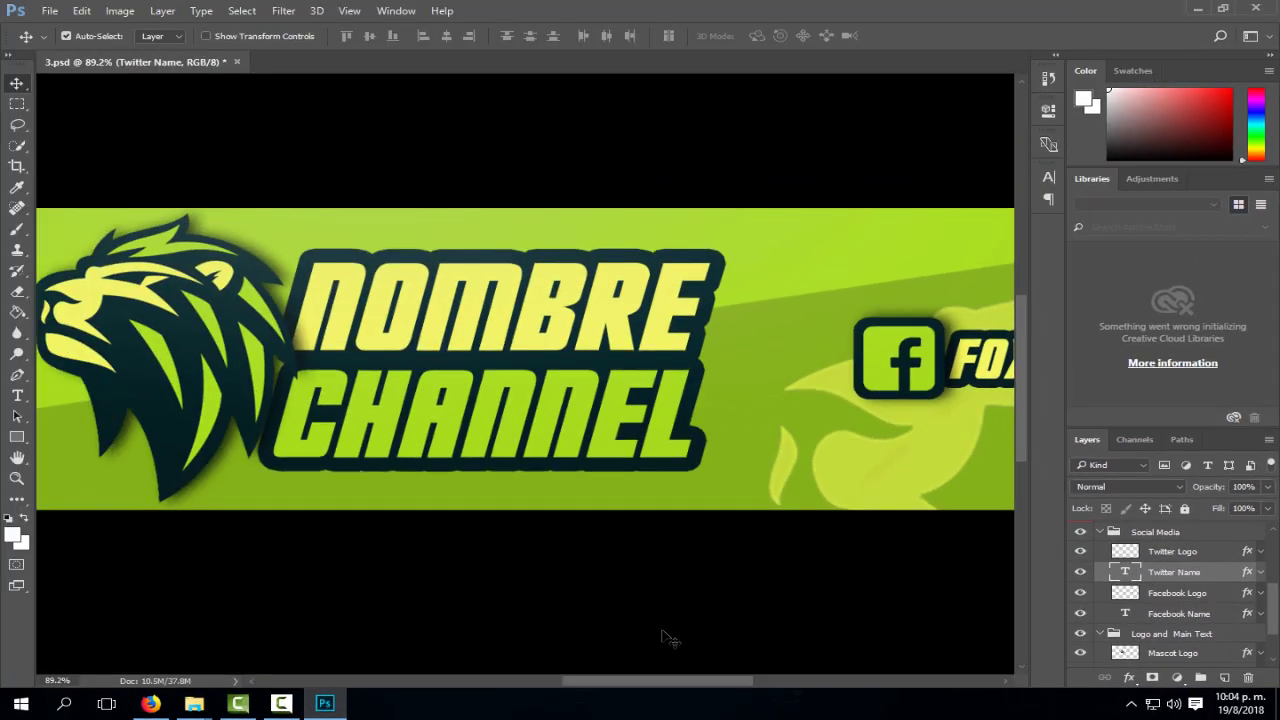
{"action": "left_click_drag", "start_coordinate": [654, 685], "coordinate": [517, 682]}
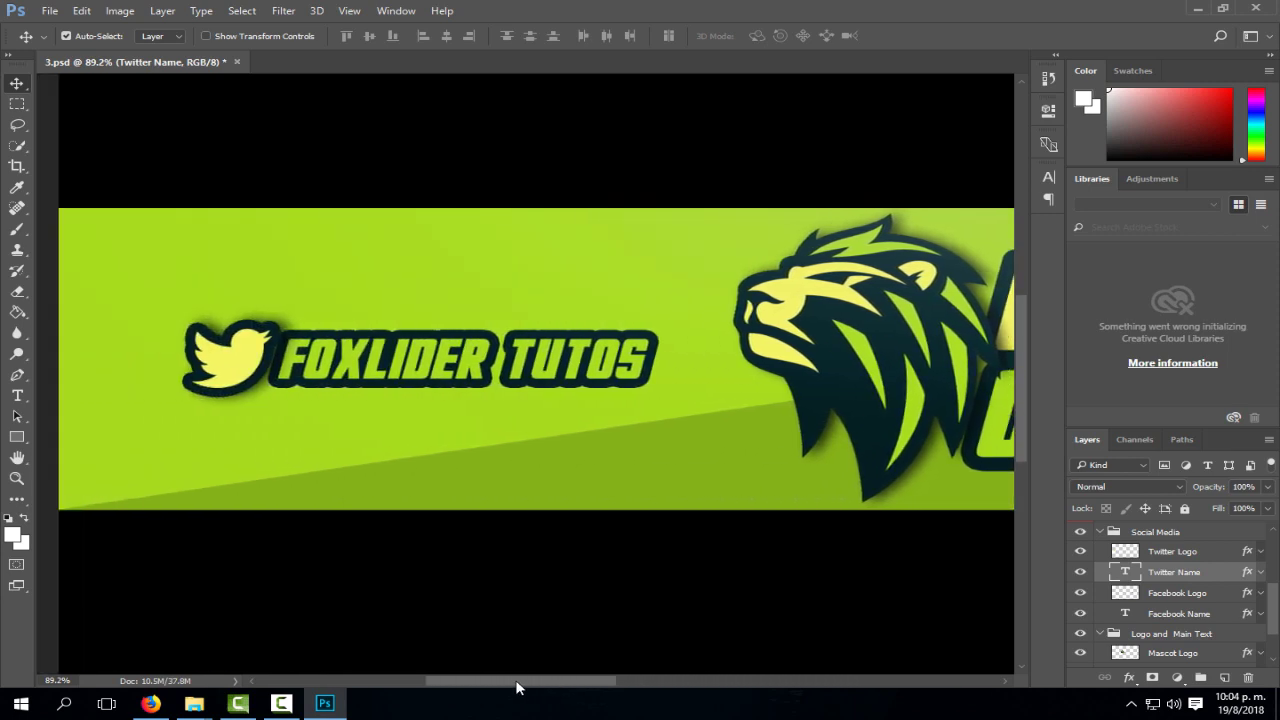
{"action": "left_click", "coordinate": [17, 395]}
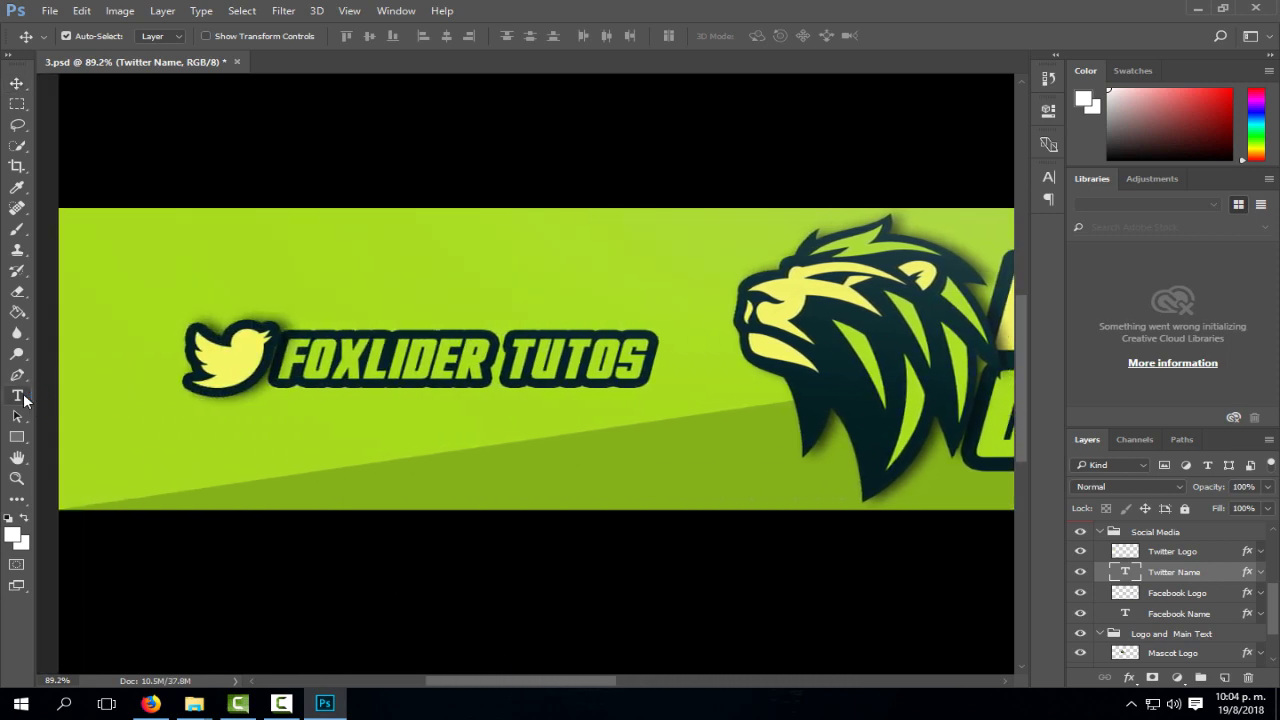
{"action": "left_click", "coordinate": [642, 362]}
{"action": "key", "text": "BackSpace"}
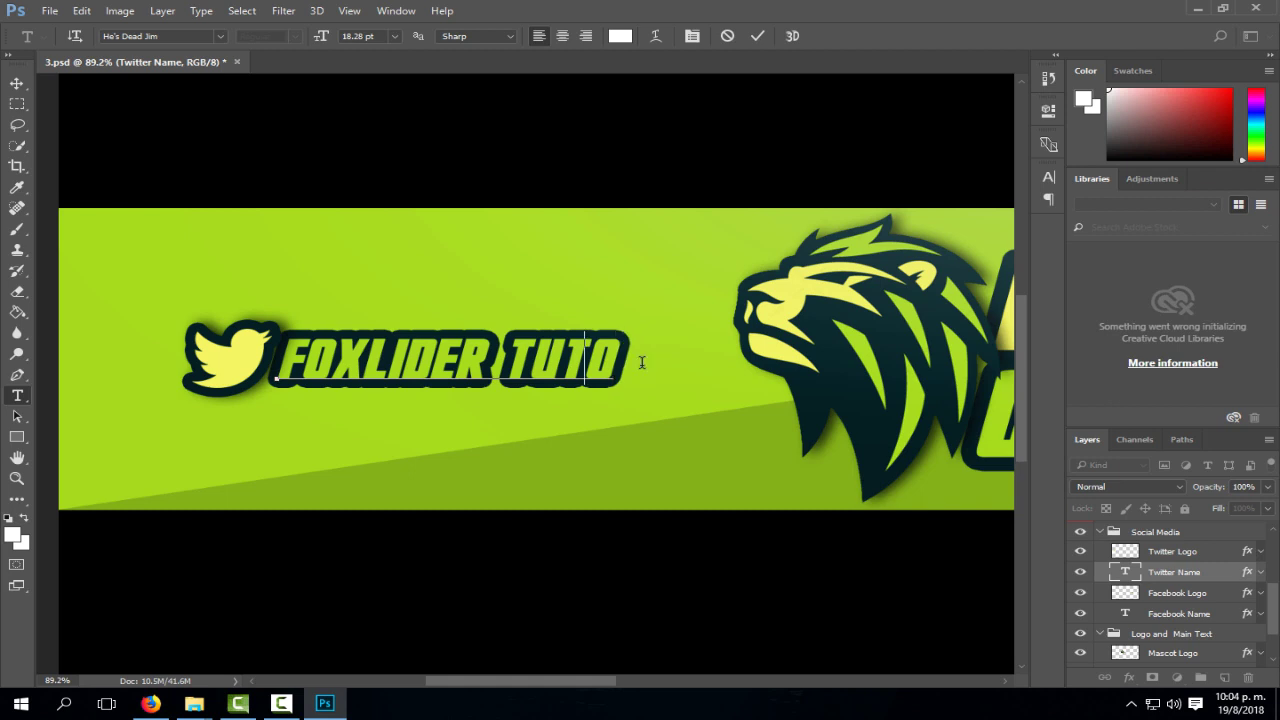
{"action": "key", "text": "BackSpace"}
{"action": "key", "text": "BackSpace"}
{"action": "key", "text": "BackSpace"}
{"action": "key", "text": "BackSpace"}
{"action": "key", "text": "BackSpace"}
{"action": "key", "text": "BackSpace"}
{"action": "key", "text": "BackSpace"}
{"action": "key", "text": "BackSpace"}
{"action": "key", "text": "BackSpace"}
{"action": "key", "text": "BackSpace"}
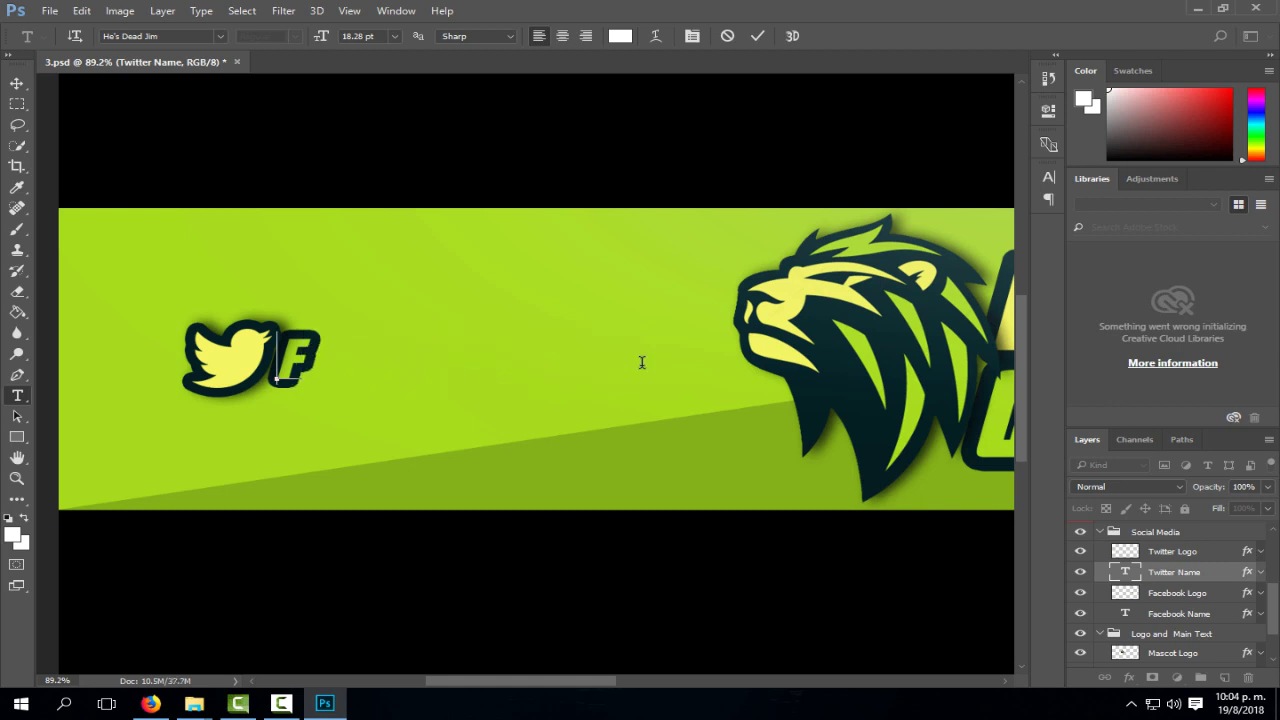
{"action": "key", "text": "BackSpace"}
{"action": "type", "text": "NOMBR"}
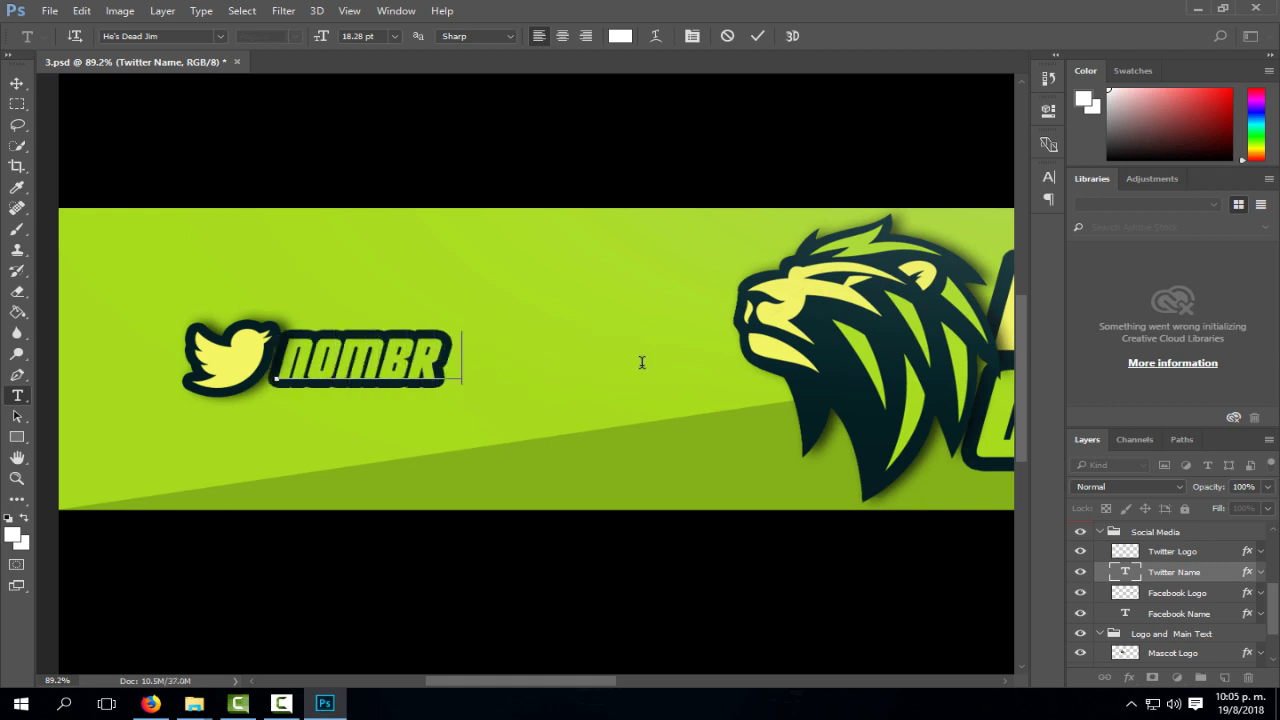
{"action": "type", "text": "E CA"}
{"action": "key", "text": "BackSpace"}
{"action": "key", "text": "BackSpace"}
{"action": "type", "text": "C"}
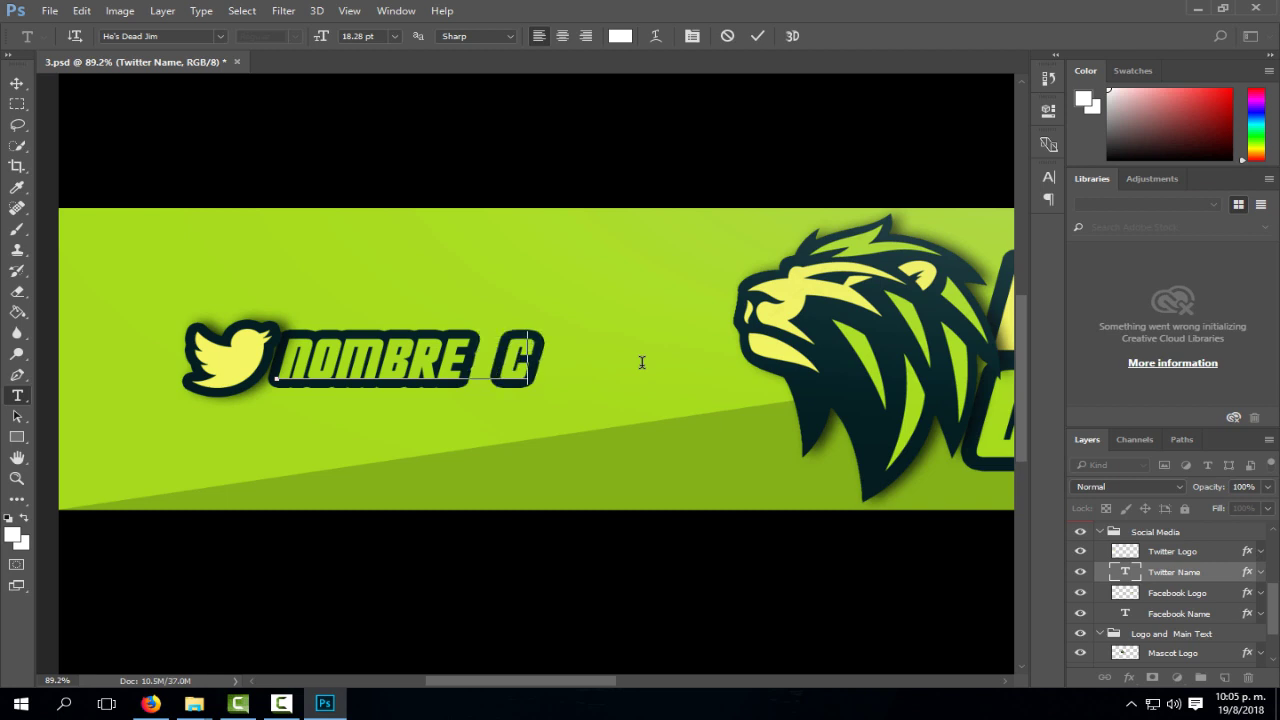
{"action": "type", "text": "HANNEL"}
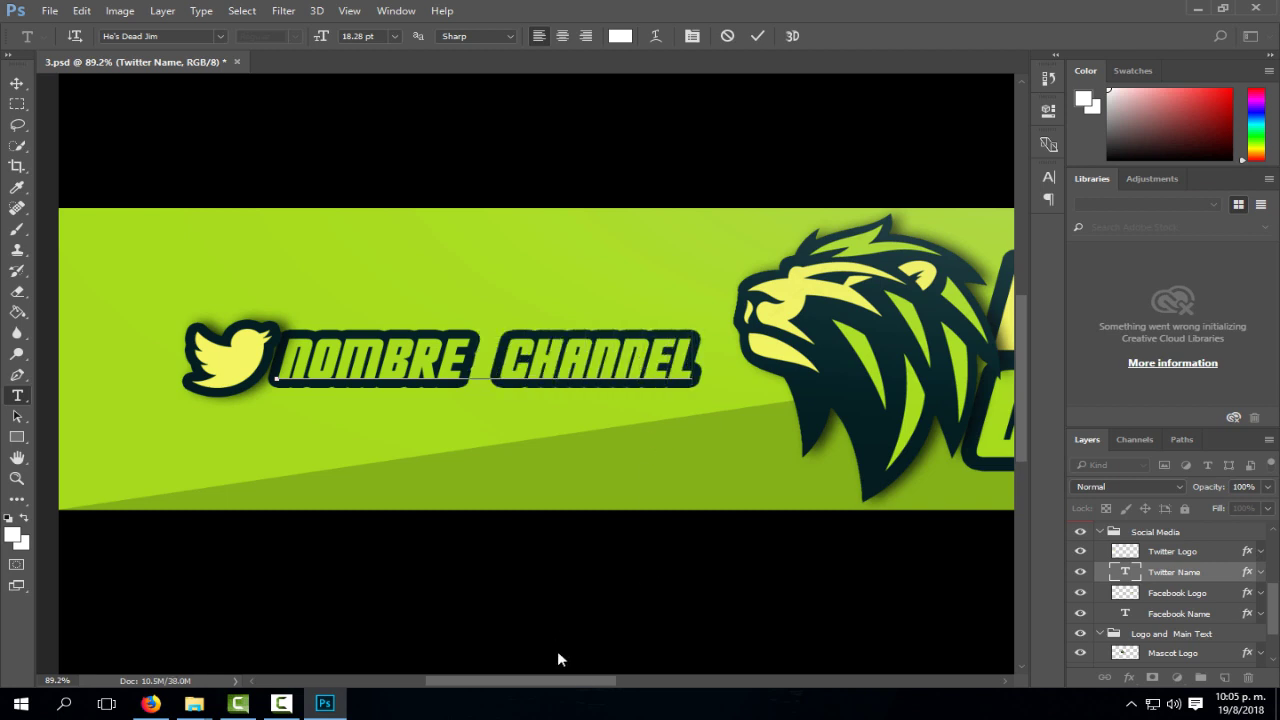
{"action": "left_click_drag", "start_coordinate": [589, 681], "coordinate": [843, 681]}
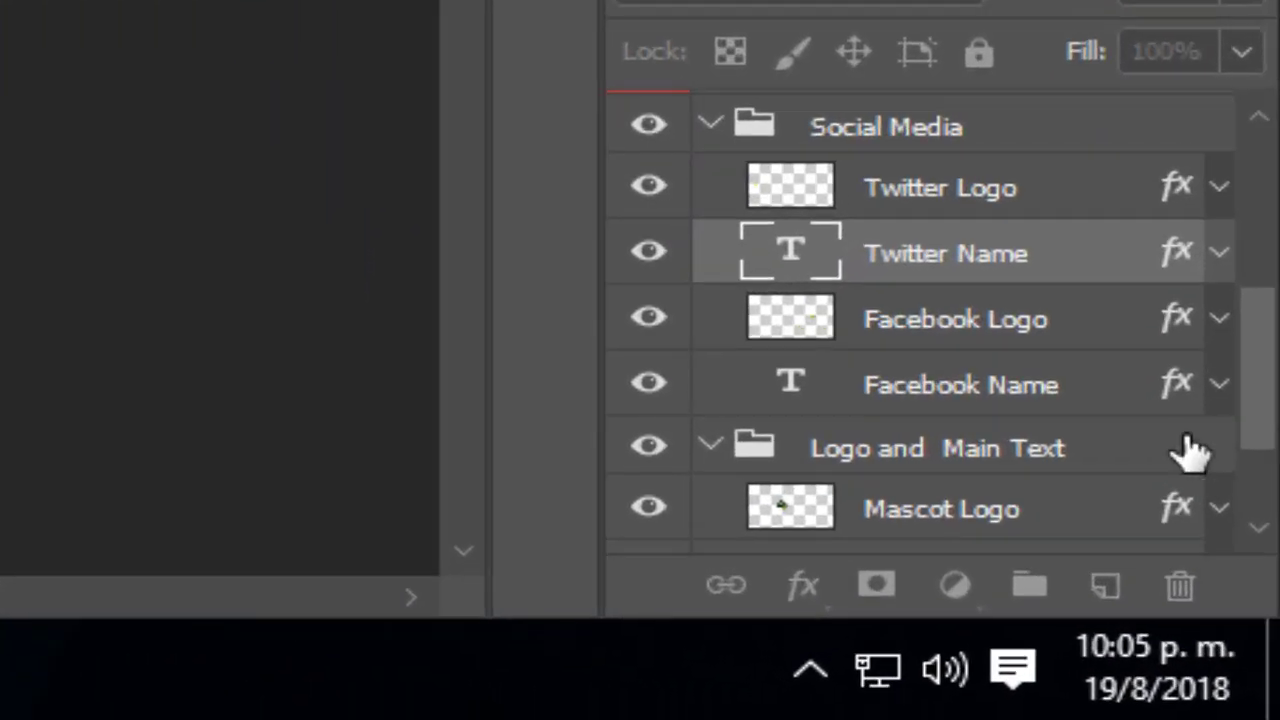
Replace the Facebook Name layer's text with NOMBRE CHANNEL.
{"action": "left_click", "coordinate": [1006, 358]}
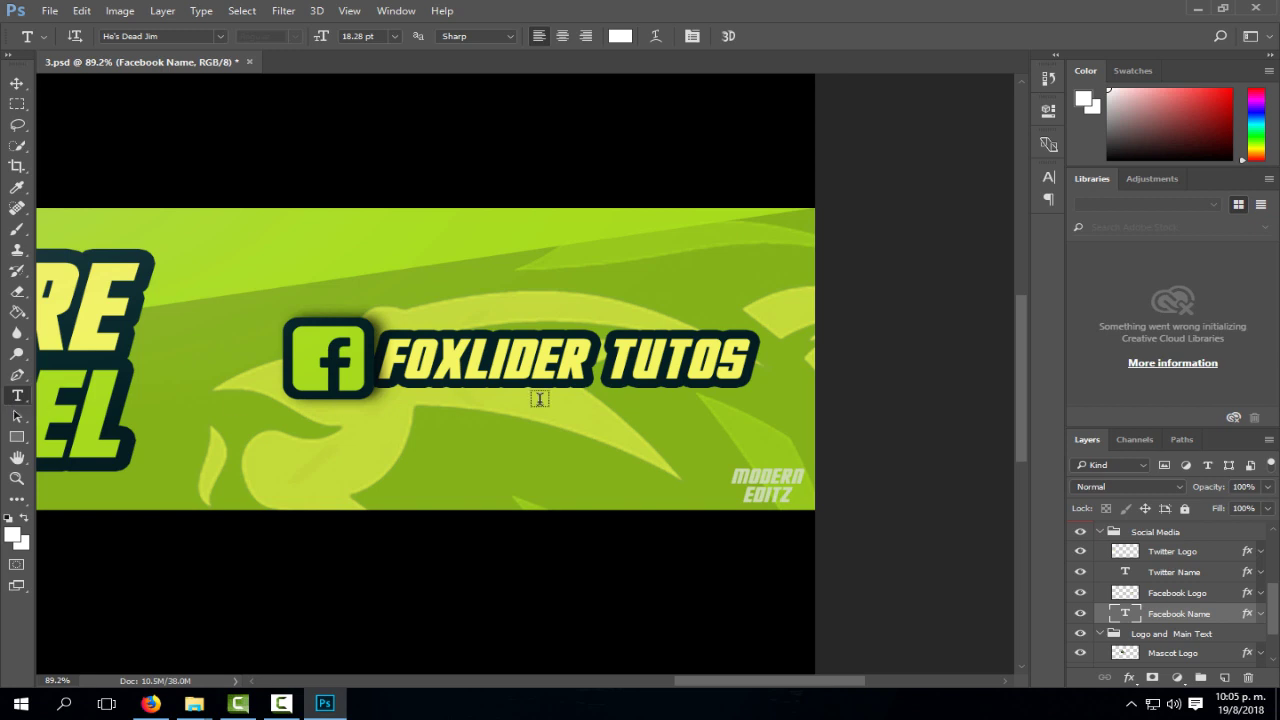
{"action": "left_click", "coordinate": [738, 364]}
{"action": "key", "text": "BackSpace"}
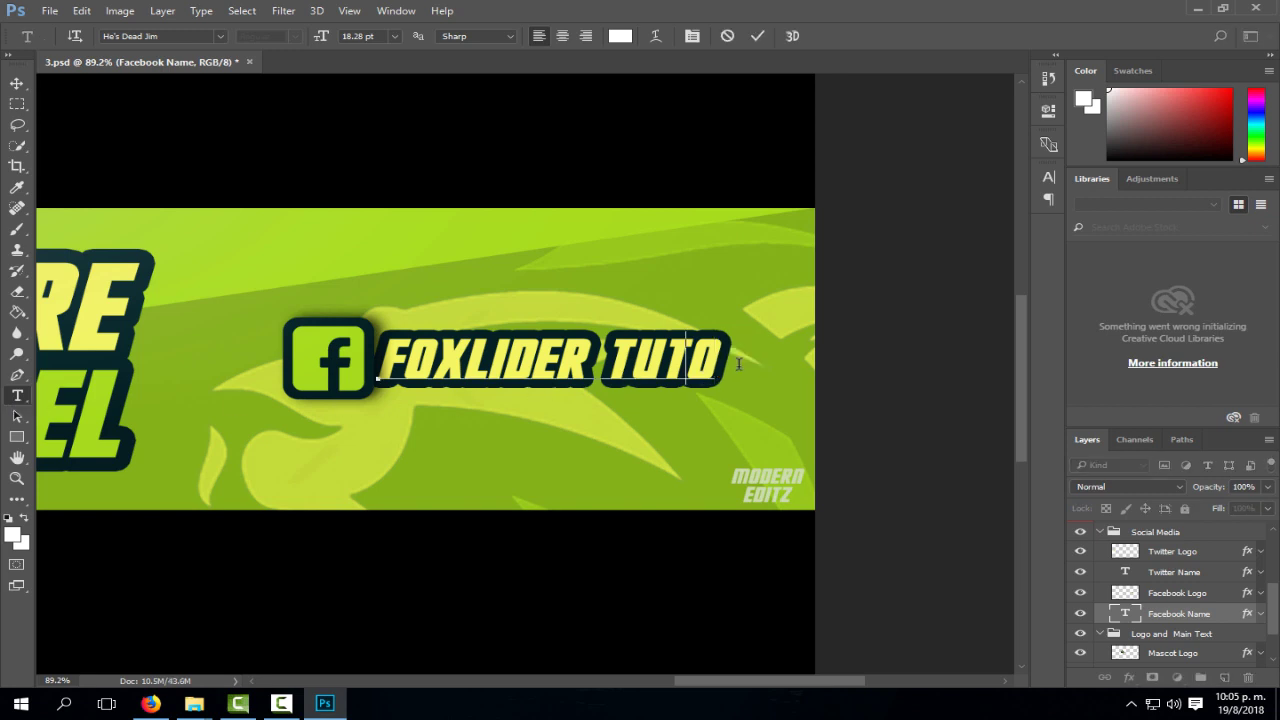
{"action": "key", "text": "BackSpace"}
{"action": "key", "text": "BackSpace"}
{"action": "key", "text": "BackSpace"}
{"action": "key", "text": "BackSpace"}
{"action": "key", "text": "BackSpace"}
{"action": "key", "text": "BackSpace"}
{"action": "key", "text": "BackSpace"}
{"action": "key", "text": "BackSpace"}
{"action": "key", "text": "BackSpace"}
{"action": "key", "text": "BackSpace"}
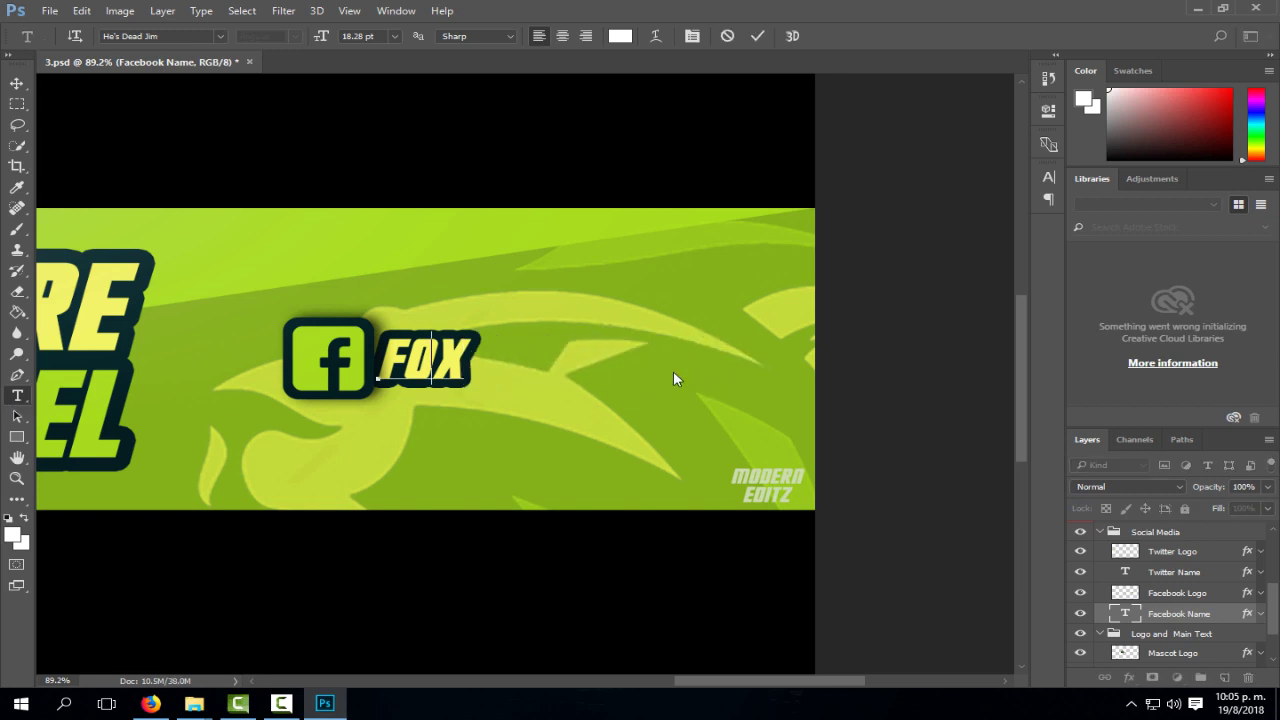
{"action": "key", "text": "BackSpace"}
{"action": "key", "text": "BackSpace"}
{"action": "key", "text": "BackSpace"}
{"action": "type", "text": "N"}
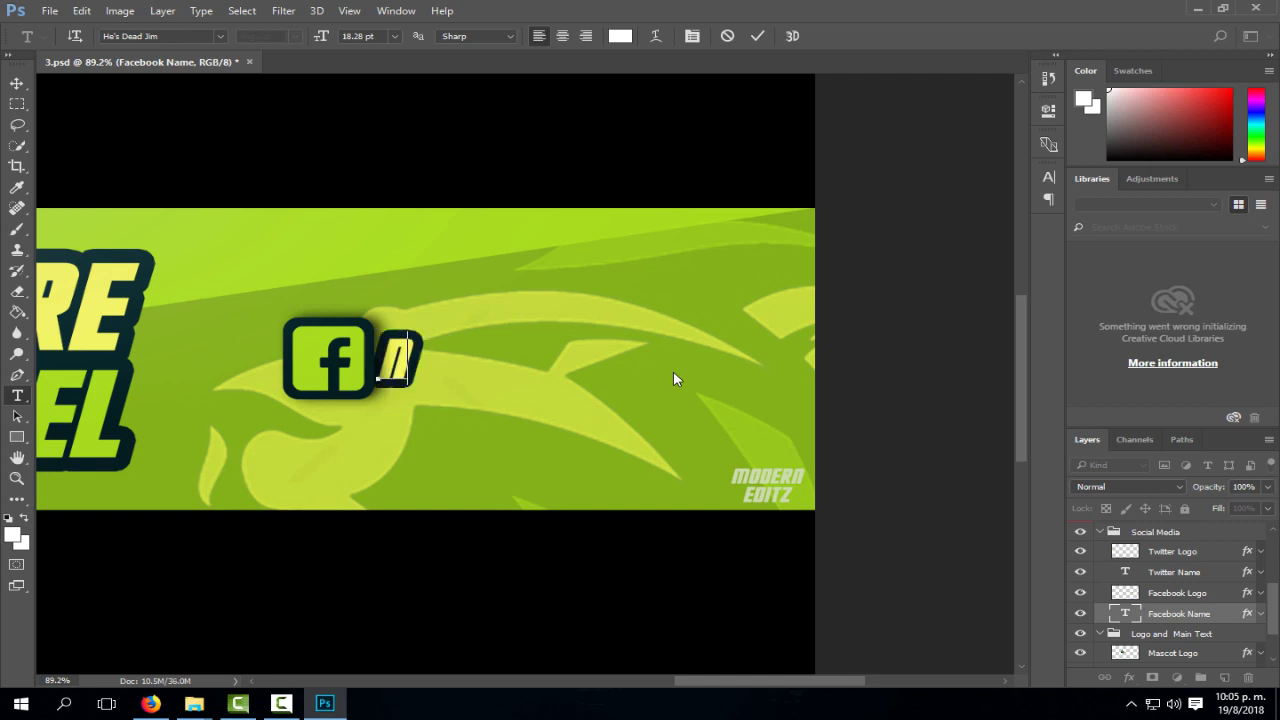
{"action": "type", "text": "OMBRE C"}
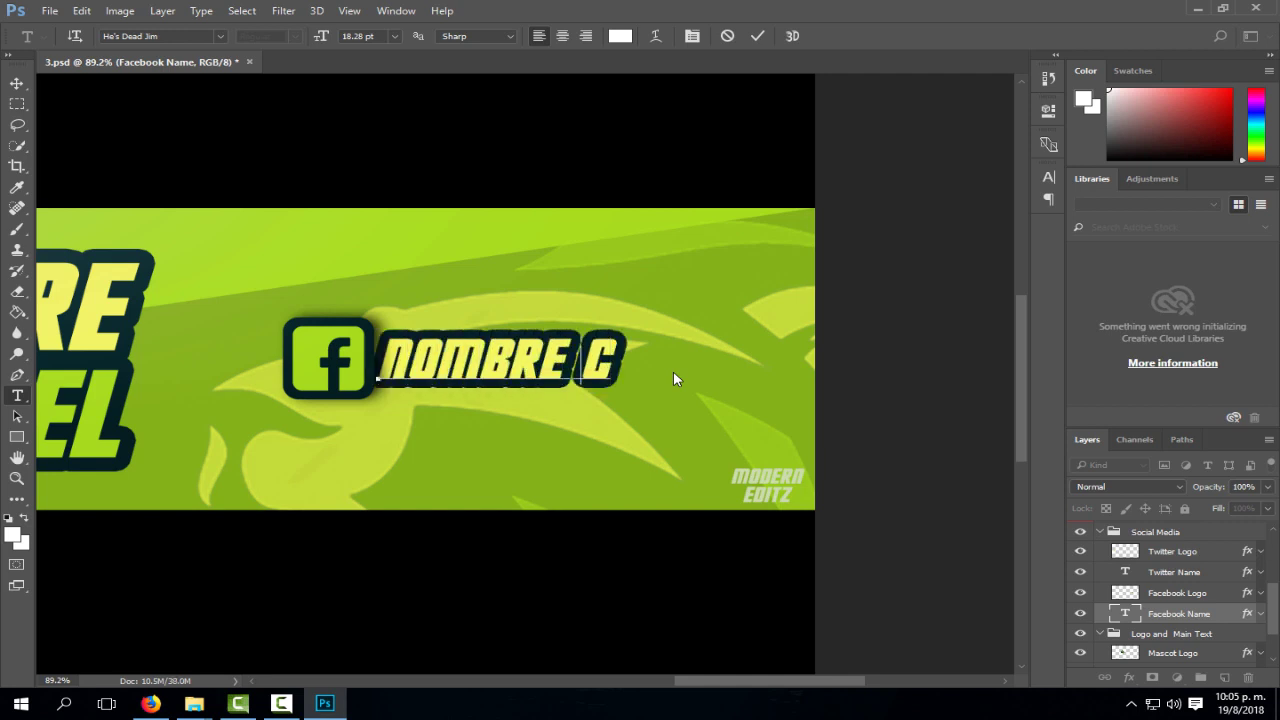
{"action": "key", "text": "BackSpace"}
{"action": "type", "text": "CHANNEL"}
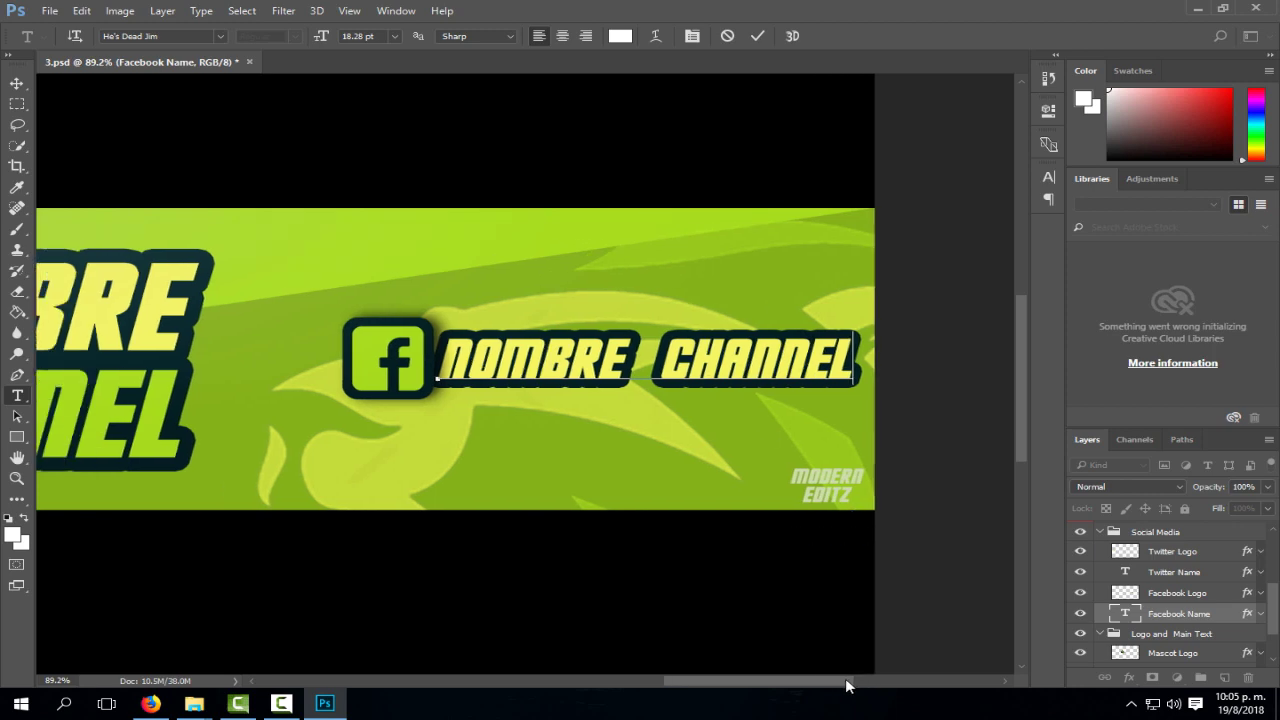
{"action": "left_click_drag", "start_coordinate": [867, 683], "coordinate": [774, 678]}
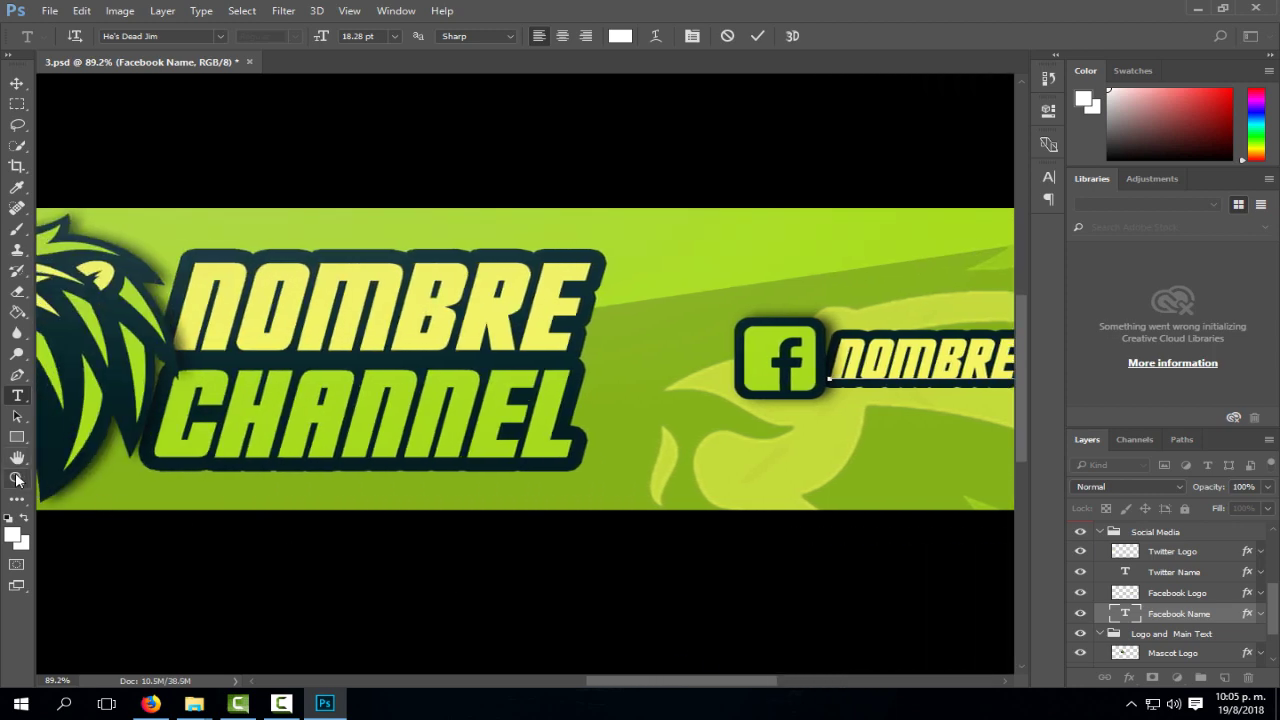
Zoom out to view the whole banner.
{"action": "left_click", "coordinate": [16, 477]}
{"action": "left_click_drag", "start_coordinate": [478, 464], "coordinate": [443, 463]}
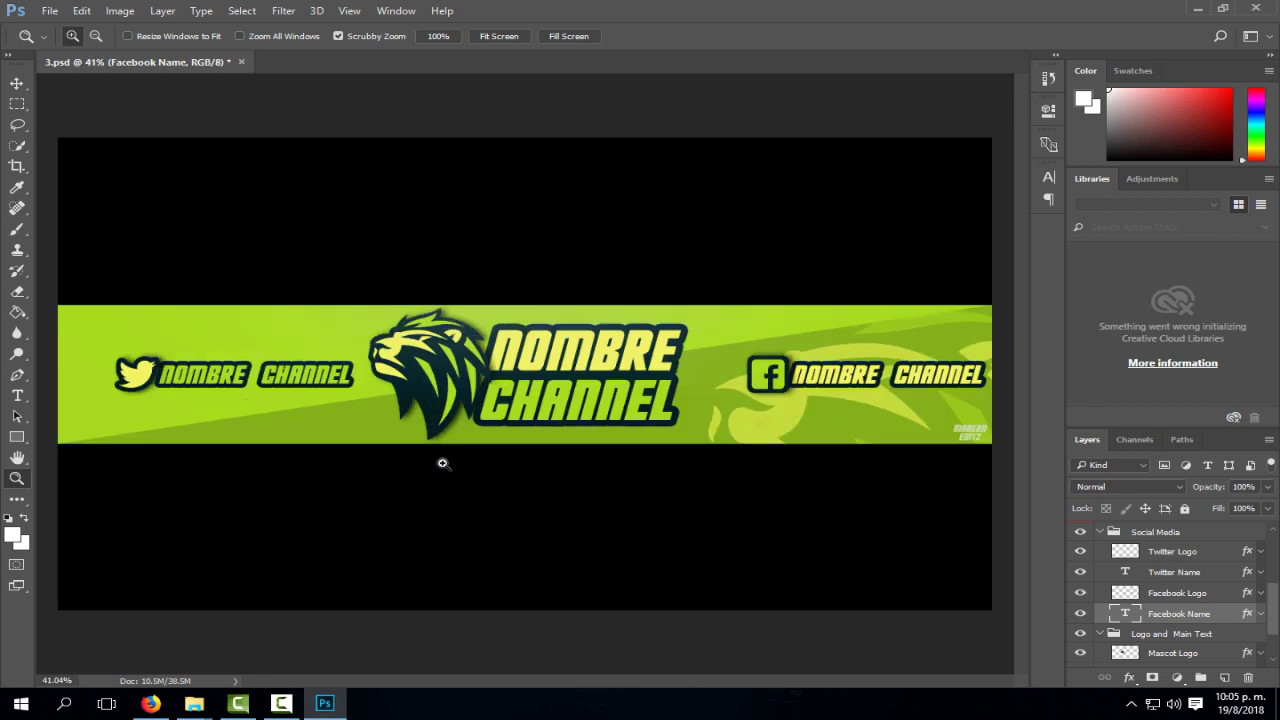
{"action": "left_click", "coordinate": [47, 12]}
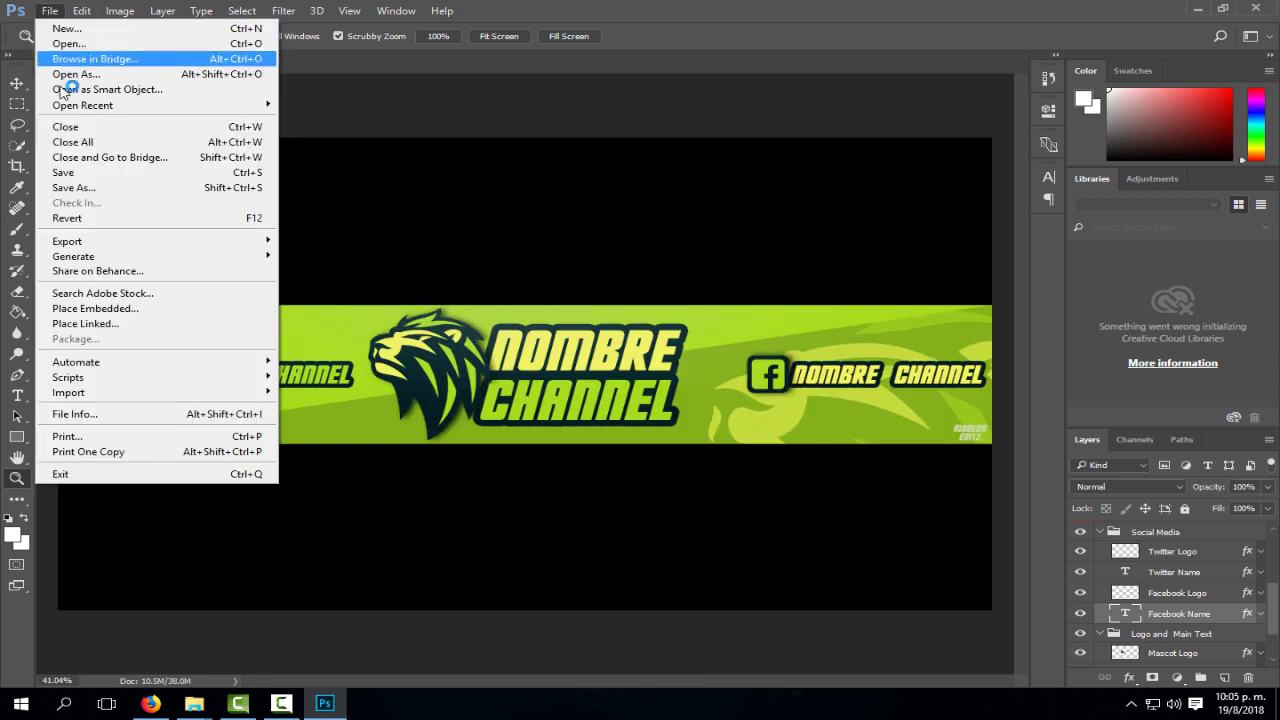
Save the banner to the Desktop as CompuServe GIF 'Bap', accepting Indexed Color and GIF options.
{"action": "left_click", "coordinate": [105, 188]}
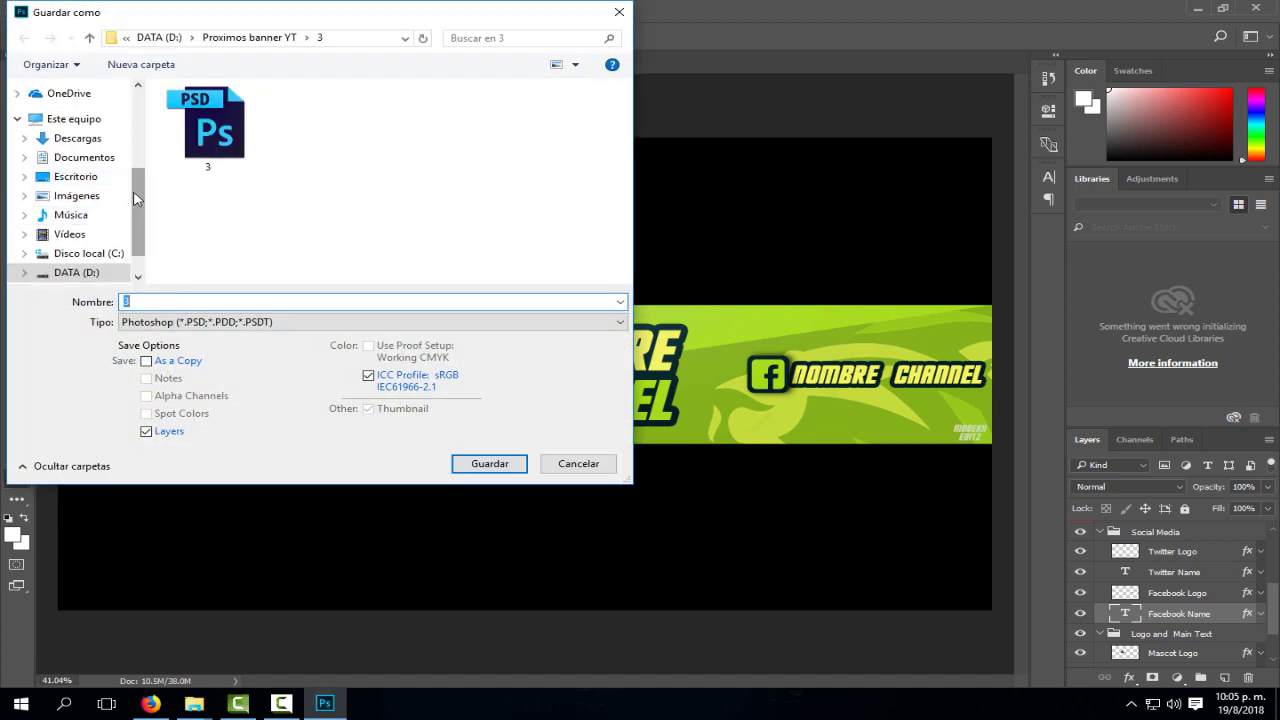
{"action": "scroll", "coordinate": [110, 165], "scroll_direction": "up", "scroll_amount": 2}
{"action": "scroll", "coordinate": [100, 140], "scroll_direction": "up", "scroll_amount": 2}
{"action": "left_click", "coordinate": [76, 112]}
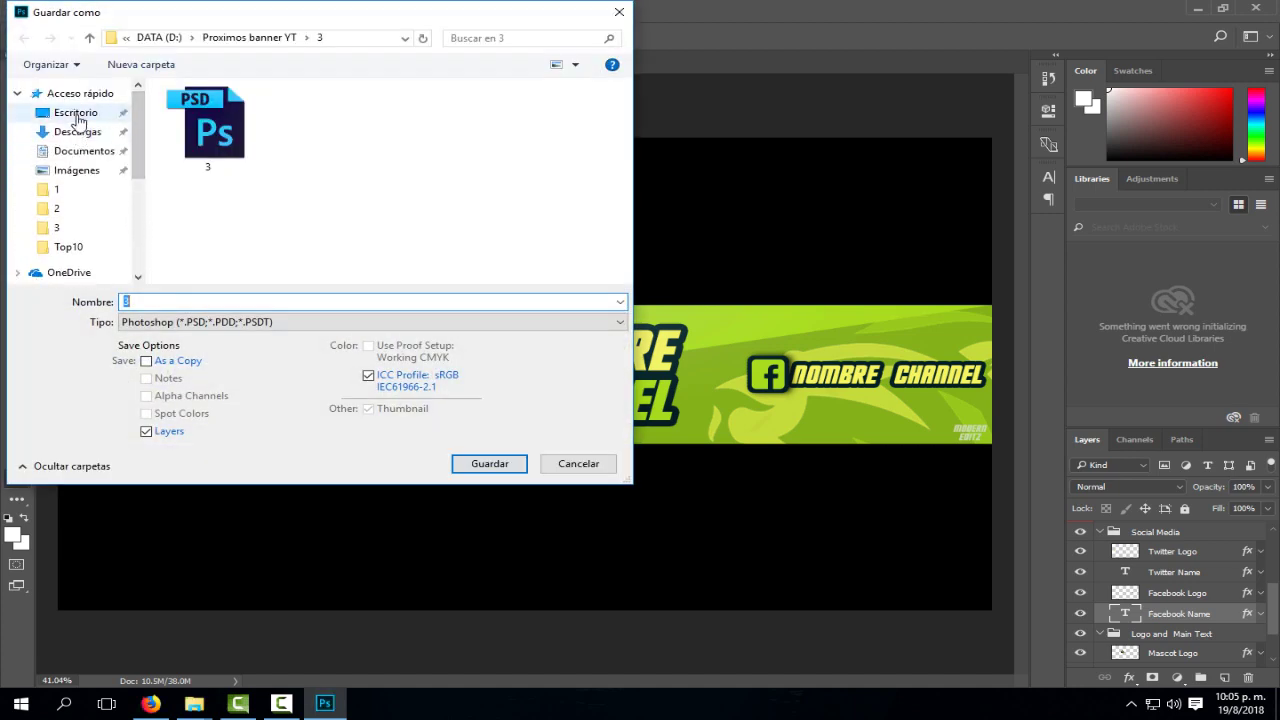
{"action": "left_click", "coordinate": [205, 321]}
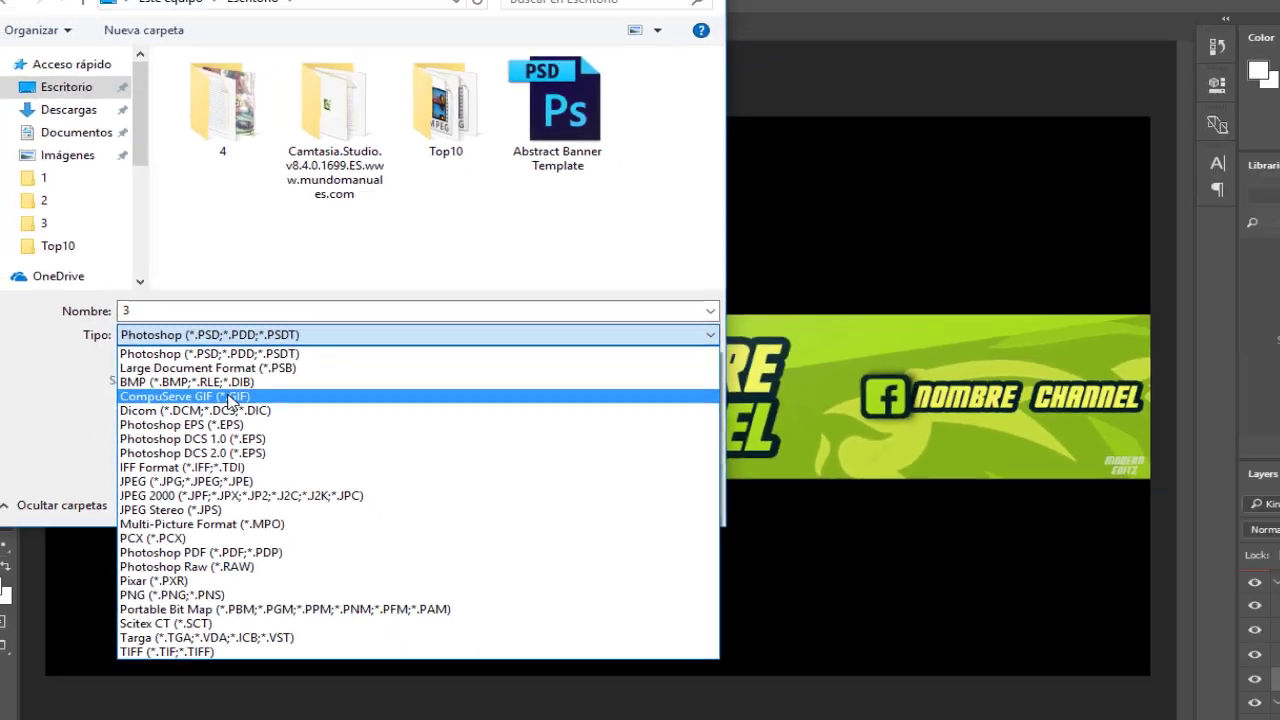
{"action": "left_click", "coordinate": [293, 482]}
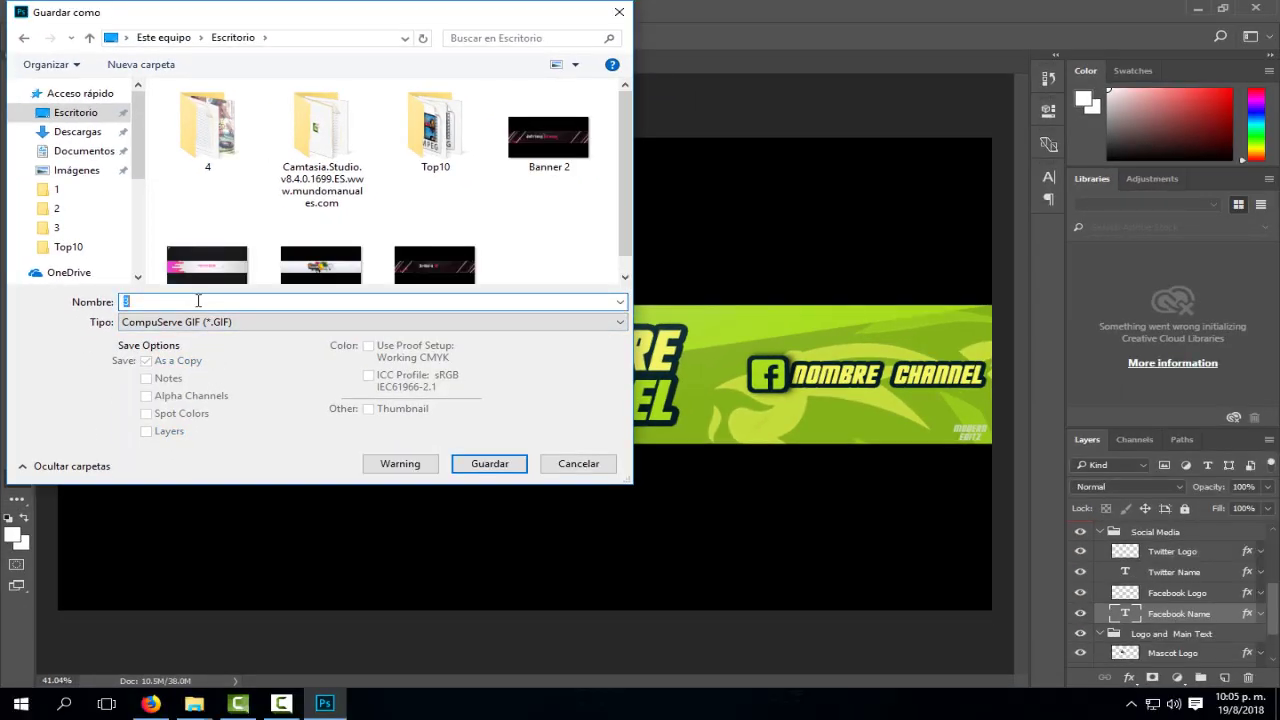
{"action": "type", "text": "Ba"}
{"action": "type", "text": "pro Gg"}
{"action": "left_click", "coordinate": [494, 468]}
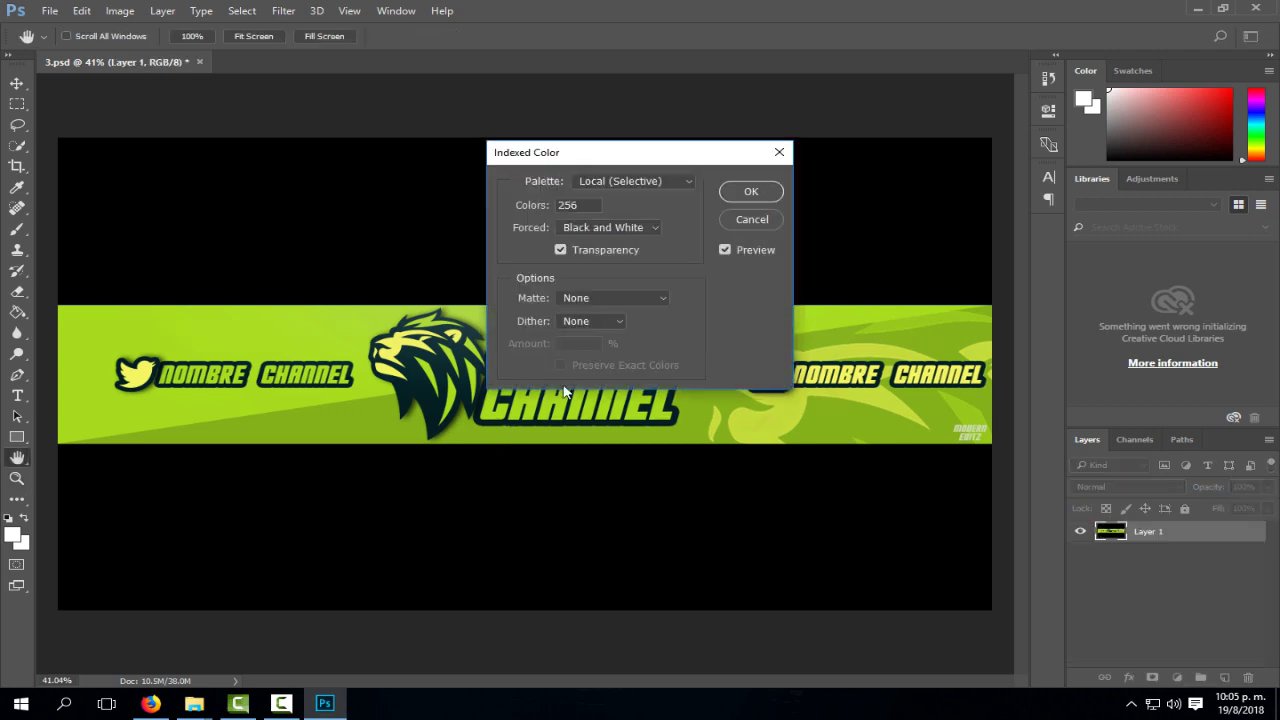
{"action": "left_click", "coordinate": [772, 191]}
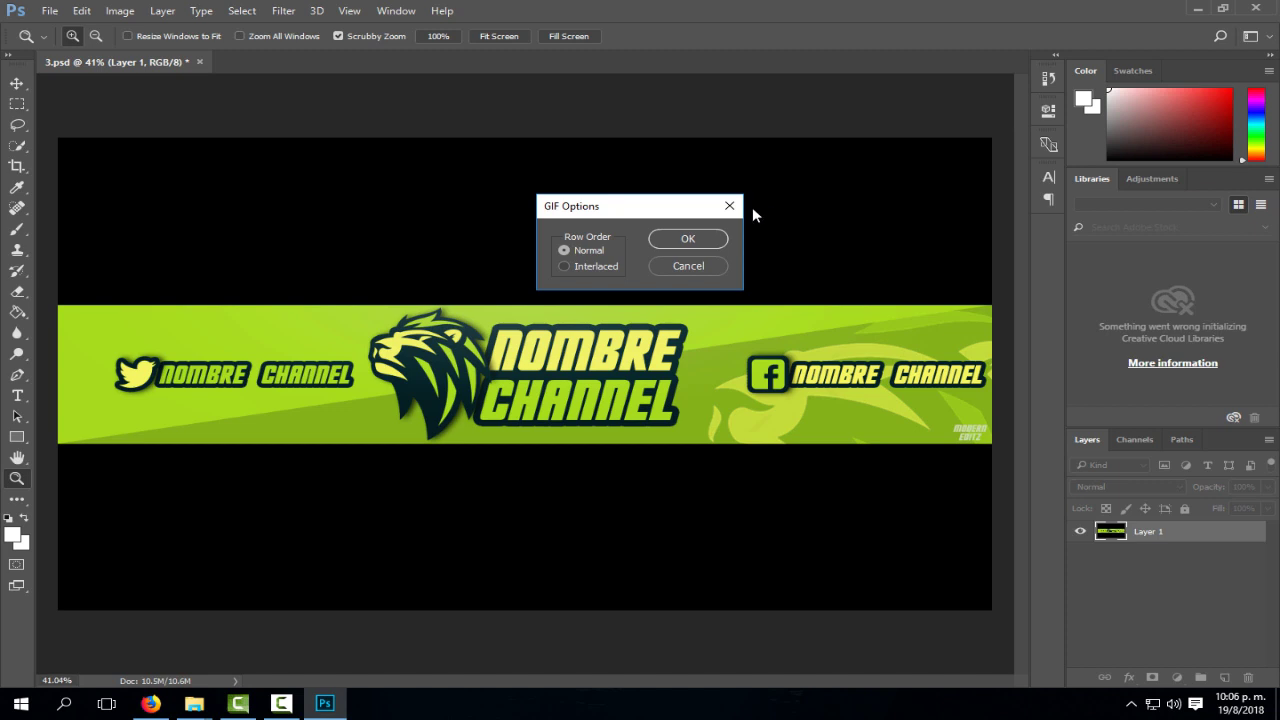
{"action": "left_click", "coordinate": [690, 240]}
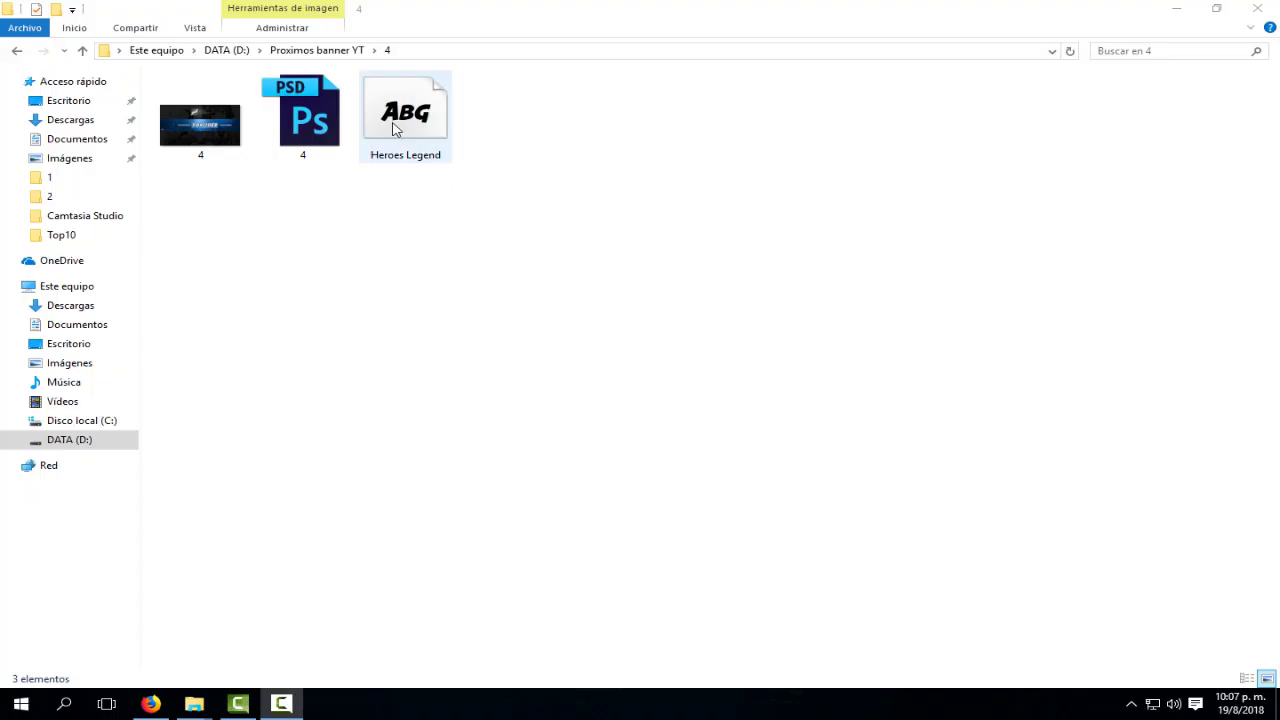
Install the Heroes Legend font, replacing the existing copy, then open 4.psd in Photoshop.
{"action": "right_click", "coordinate": [395, 125]}
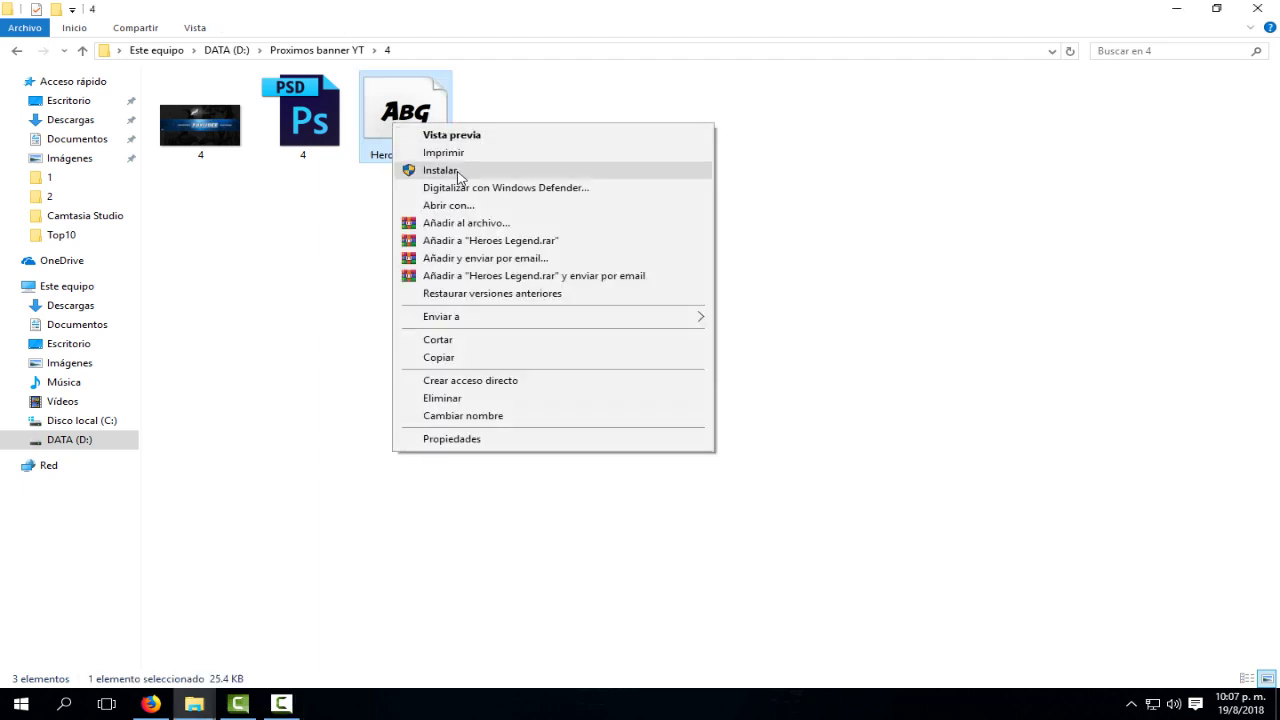
{"action": "left_click", "coordinate": [440, 172]}
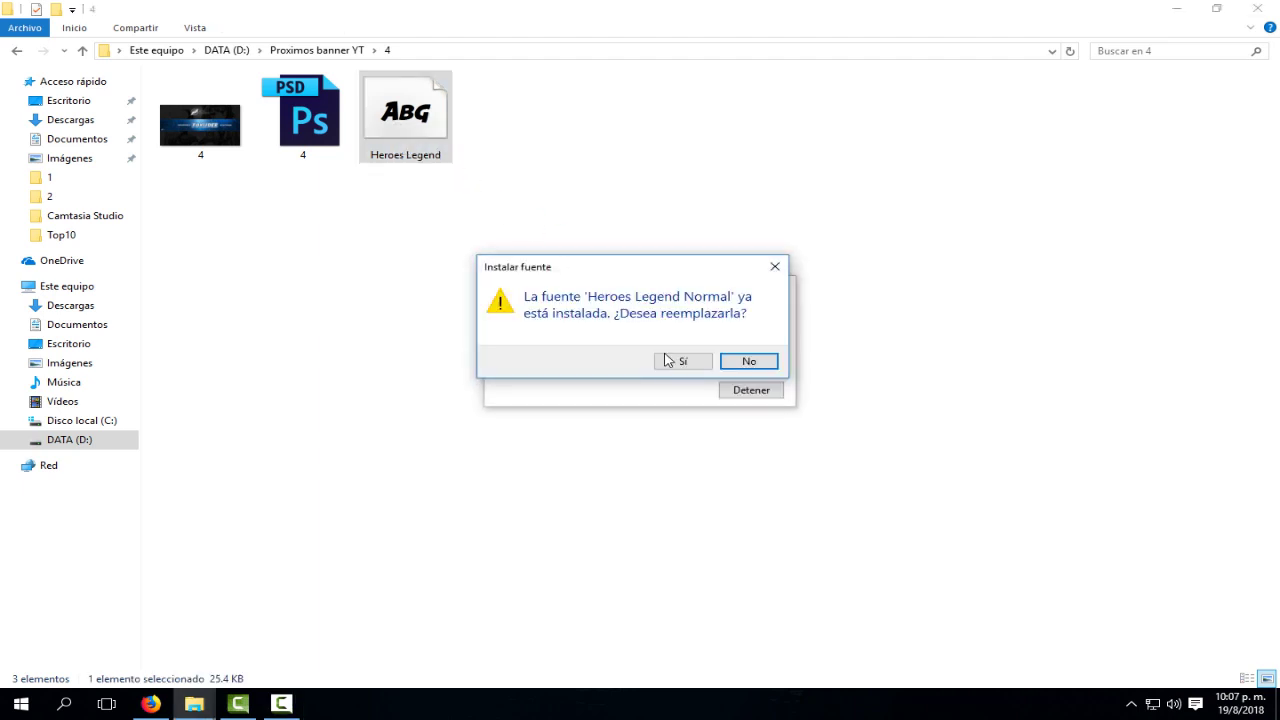
{"action": "left_click", "coordinate": [670, 361]}
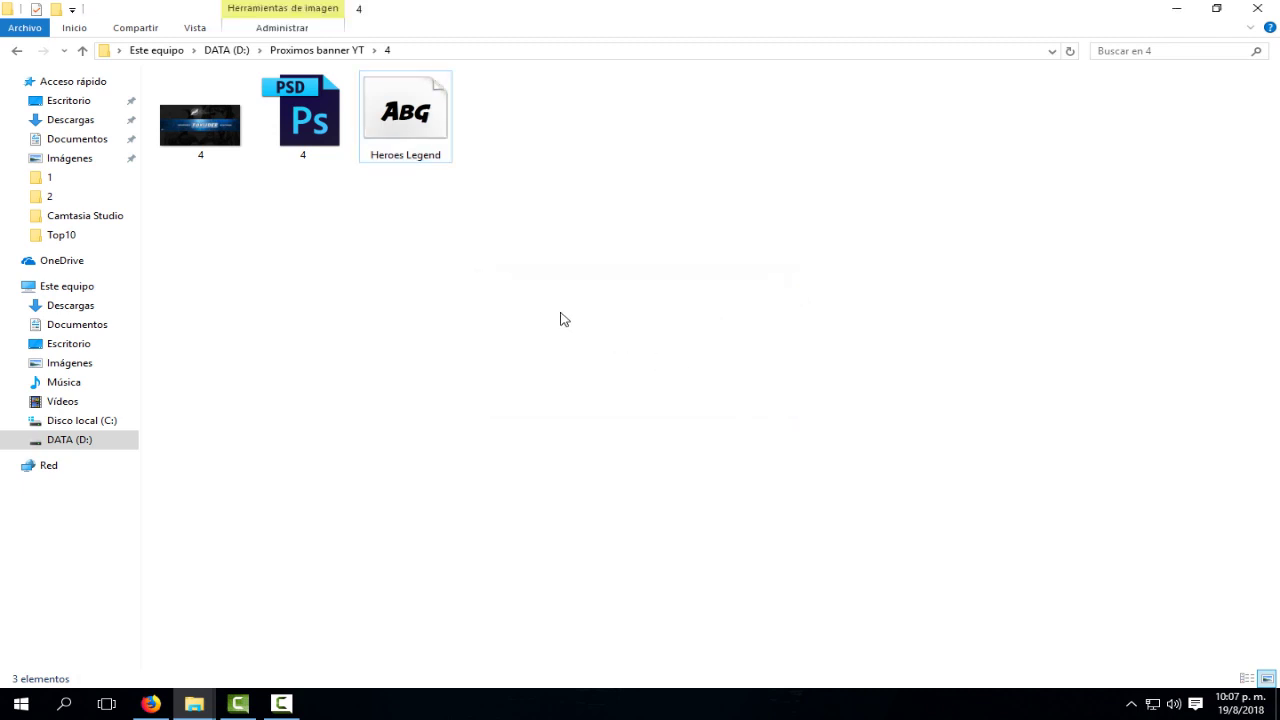
{"action": "right_click", "coordinate": [316, 130]}
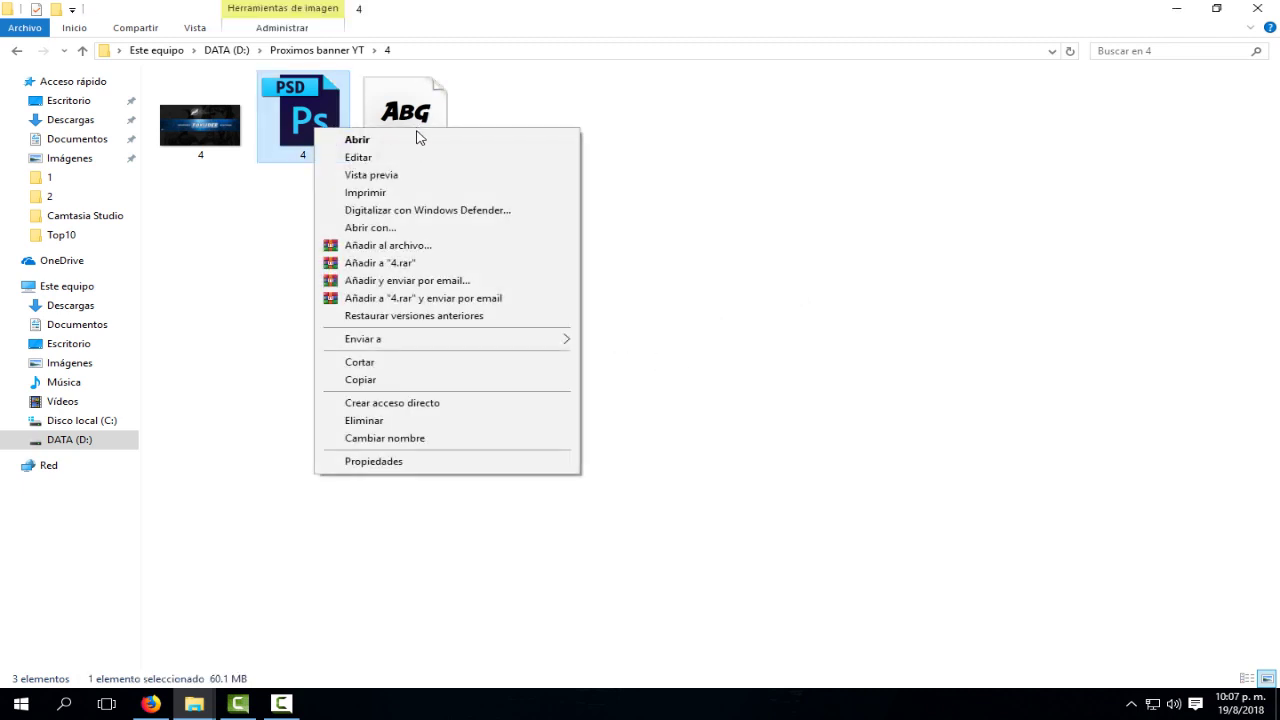
{"action": "left_click", "coordinate": [377, 146]}
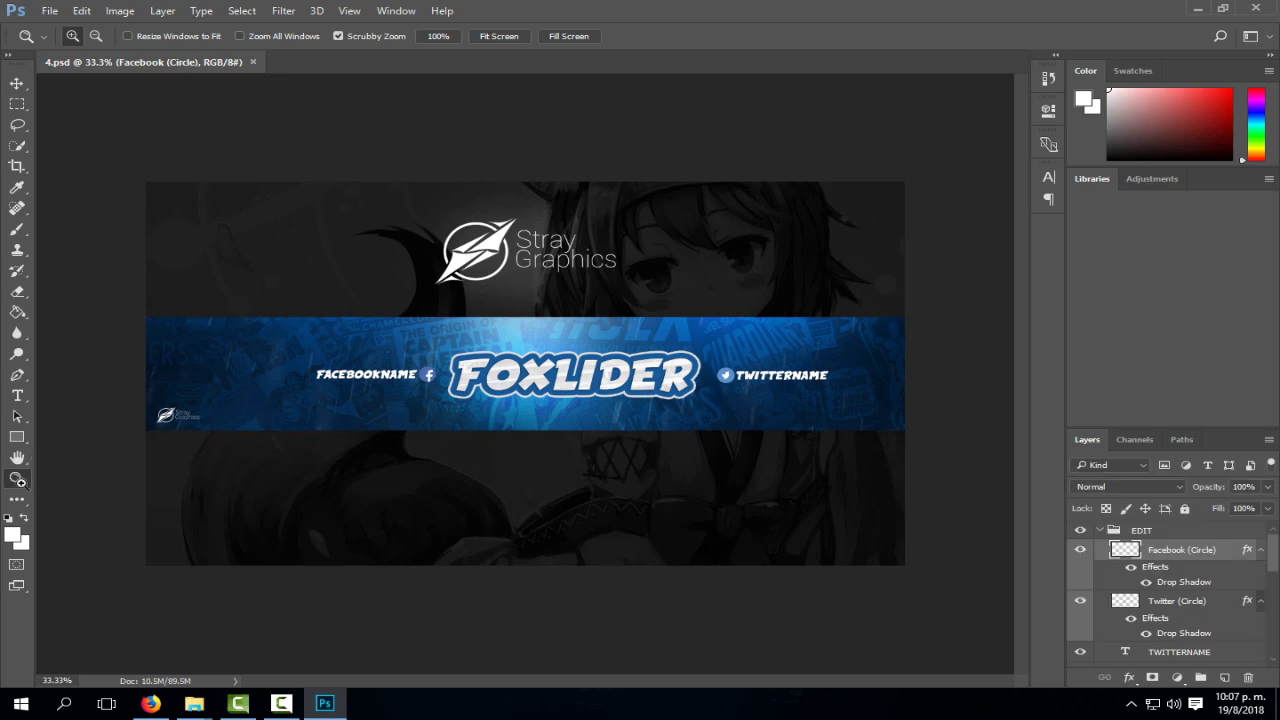
Zoom into the 4.psd banner and scroll the Layers panel up to the NAME layers.
{"action": "left_click_drag", "start_coordinate": [613, 411], "coordinate": [660, 420]}
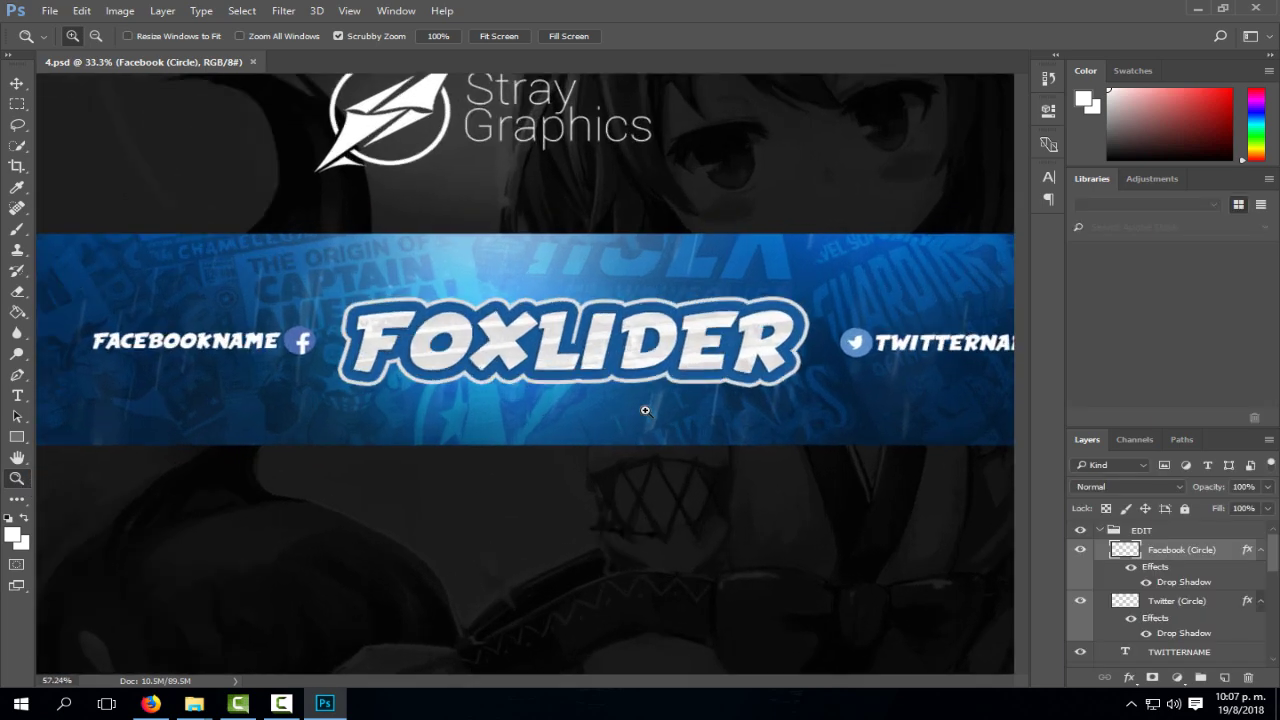
{"action": "left_click_drag", "start_coordinate": [632, 683], "coordinate": [646, 683]}
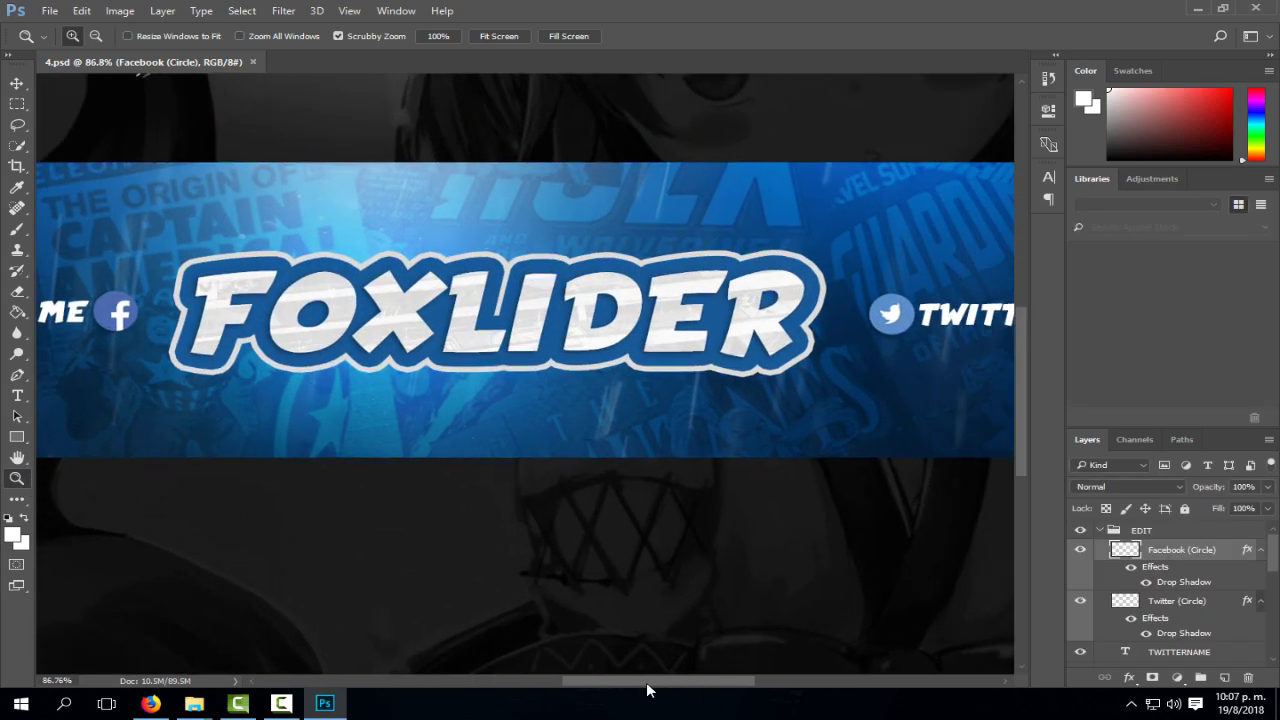
{"action": "left_click", "coordinate": [17, 83]}
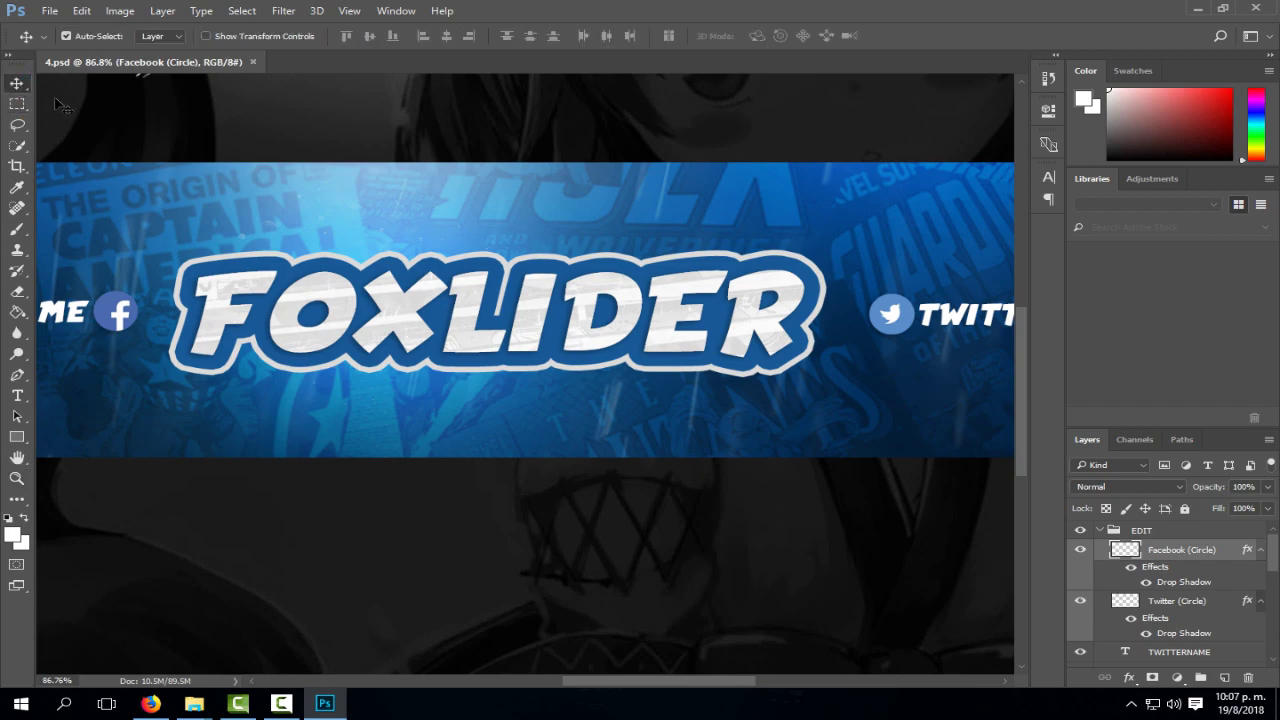
{"action": "left_click_drag", "start_coordinate": [1274, 557], "coordinate": [1270, 621]}
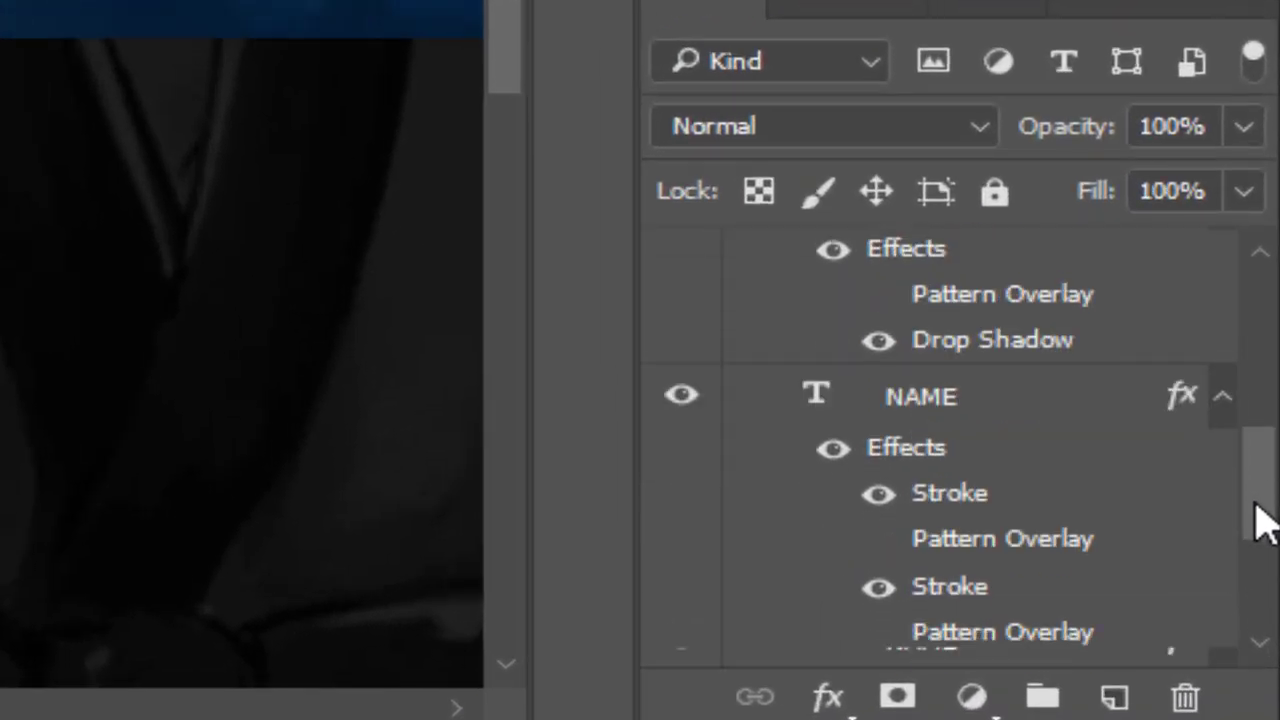
{"action": "scroll", "coordinate": [1262, 515], "scroll_direction": "up", "scroll_amount": 1}
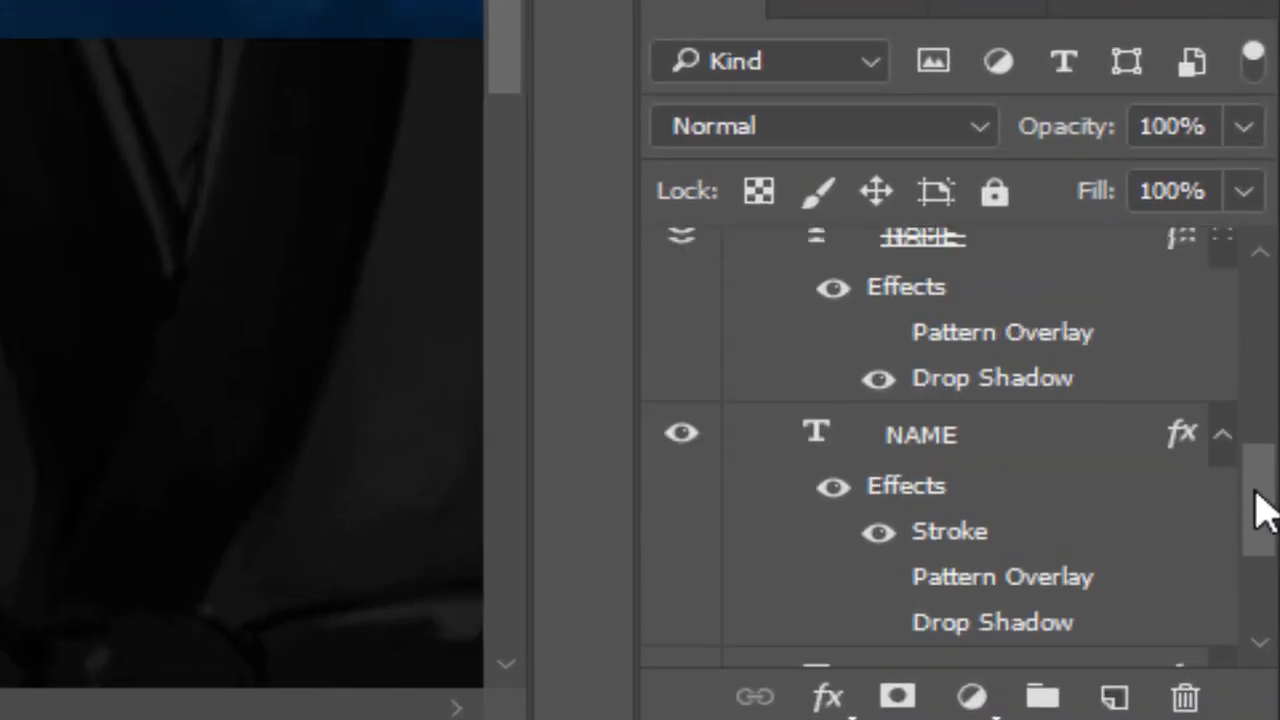
{"action": "scroll", "coordinate": [1262, 515], "scroll_direction": "up", "scroll_amount": 2}
{"action": "scroll", "coordinate": [1262, 515], "scroll_direction": "up", "scroll_amount": 1}
Hide the outlined Stroke copy of the NAME text layer.
{"action": "left_click", "coordinate": [1025, 355]}
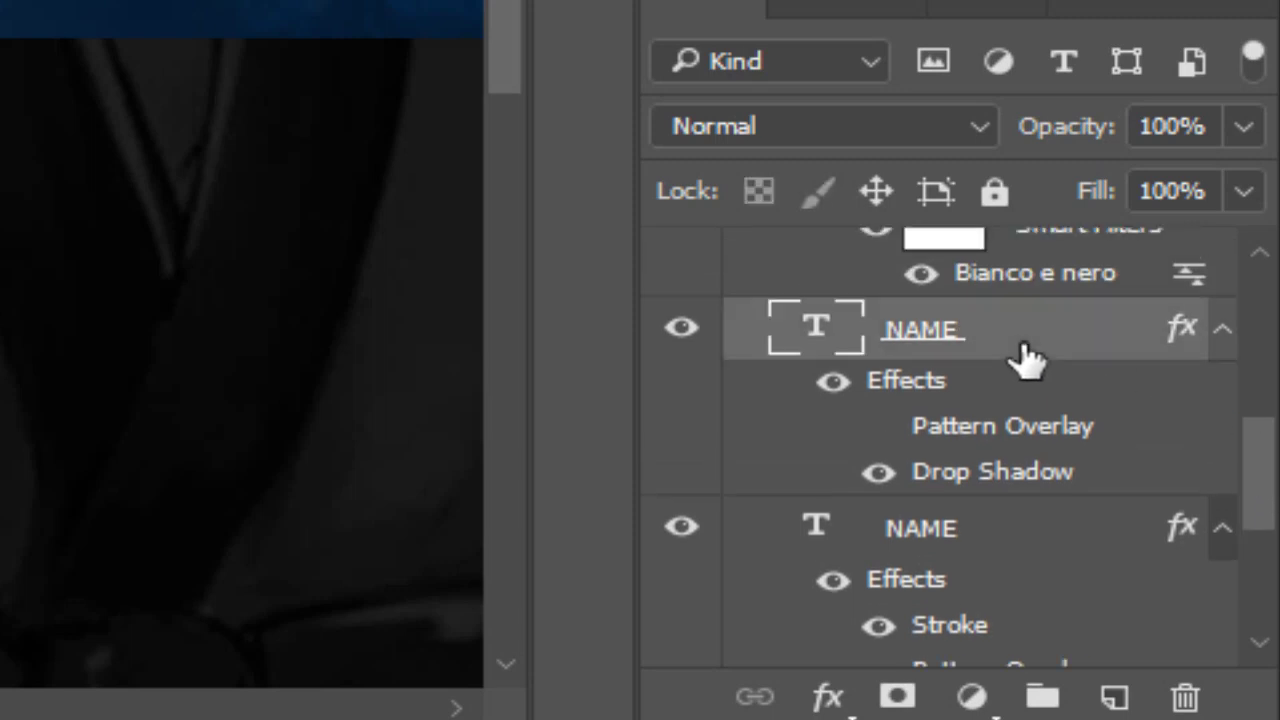
{"action": "left_click", "coordinate": [977, 534]}
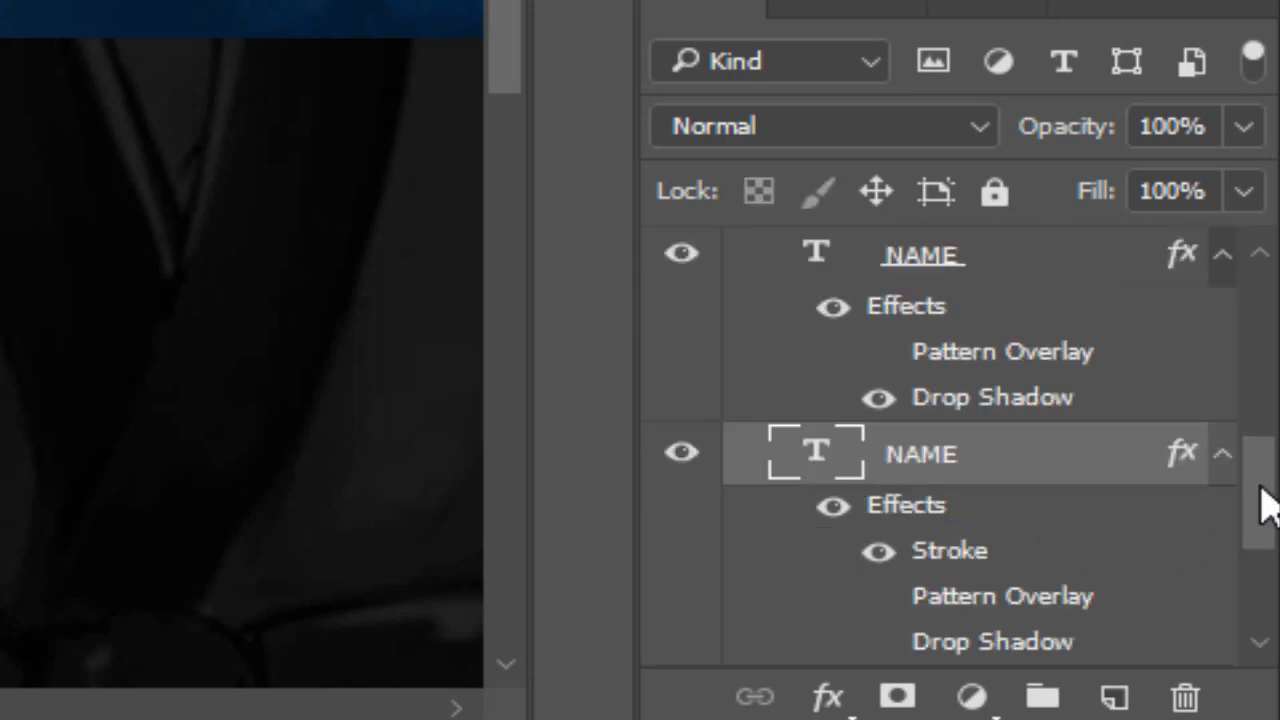
{"action": "left_click_drag", "start_coordinate": [1260, 500], "coordinate": [1260, 557]}
{"action": "left_click", "coordinate": [970, 515]}
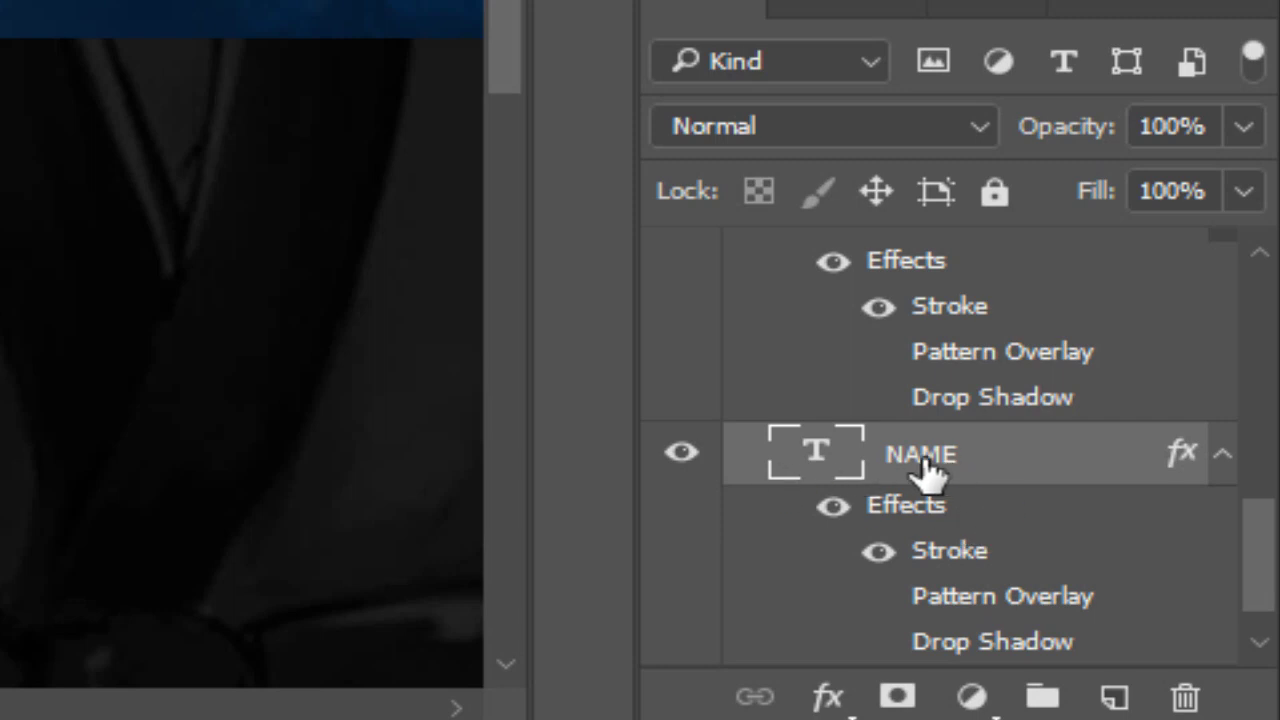
{"action": "left_click", "coordinate": [684, 453]}
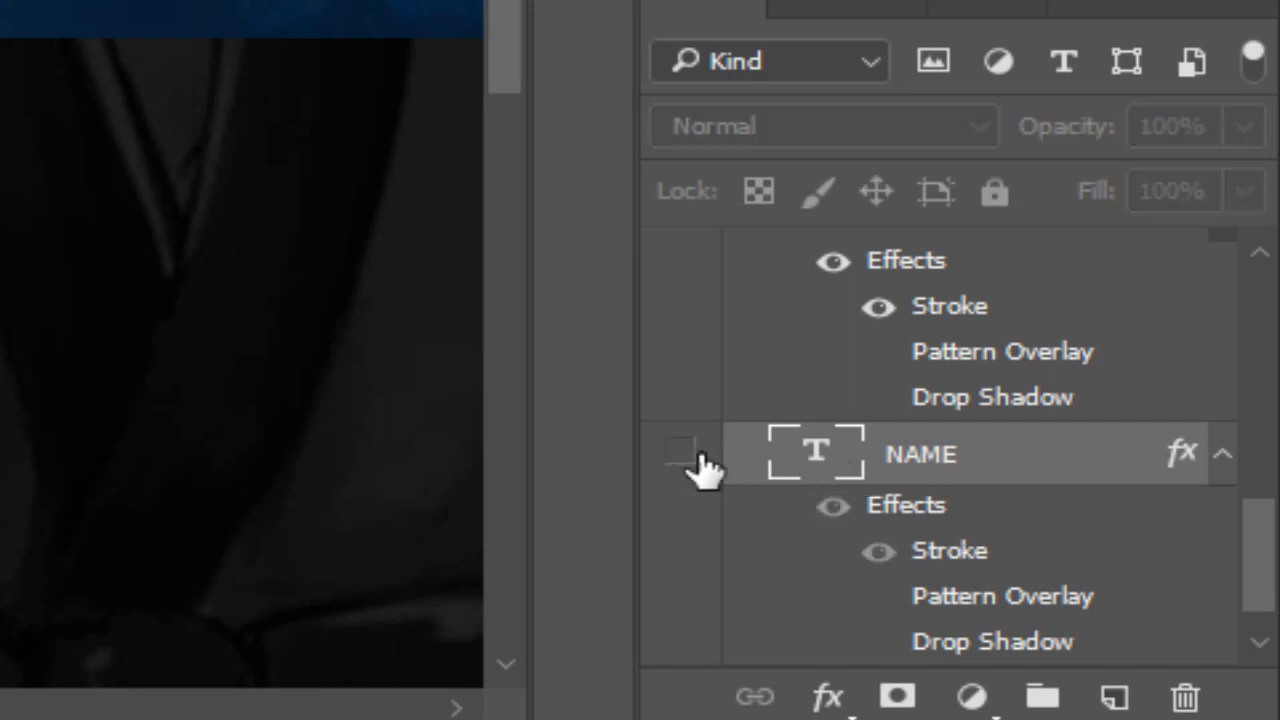
{"action": "left_click_drag", "start_coordinate": [1264, 543], "coordinate": [1255, 470]}
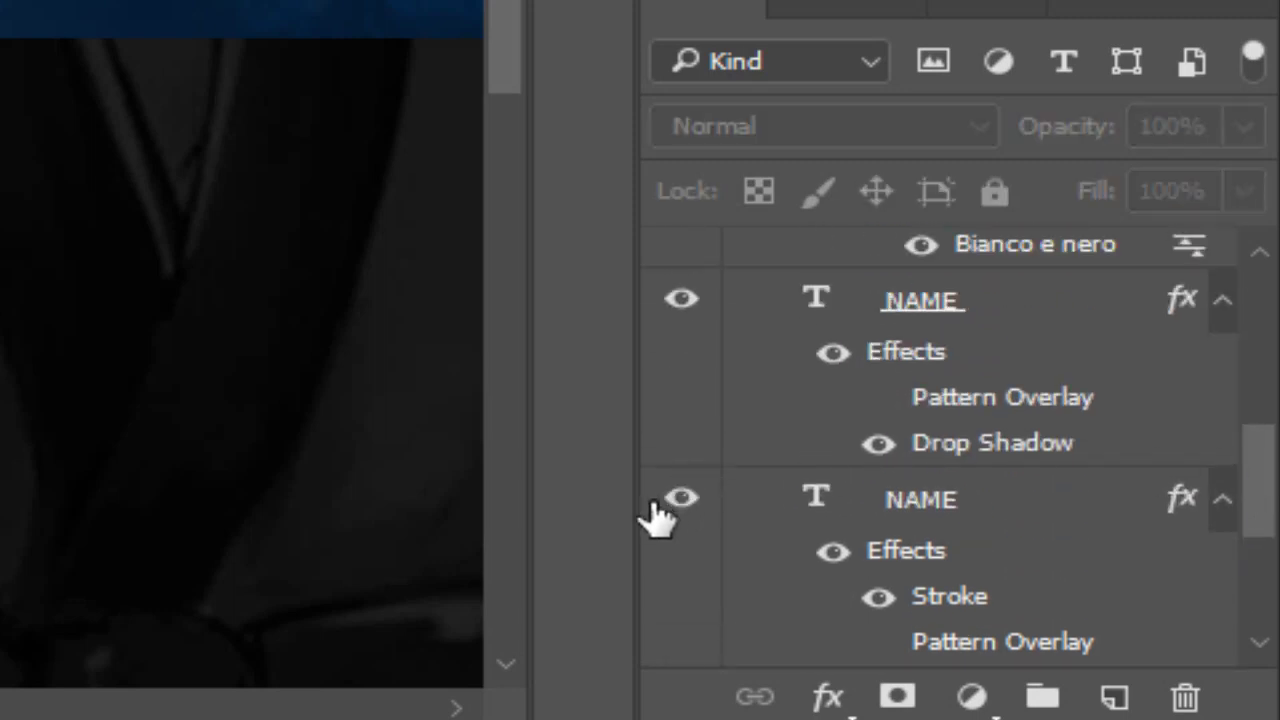
{"action": "left_click", "coordinate": [682, 500]}
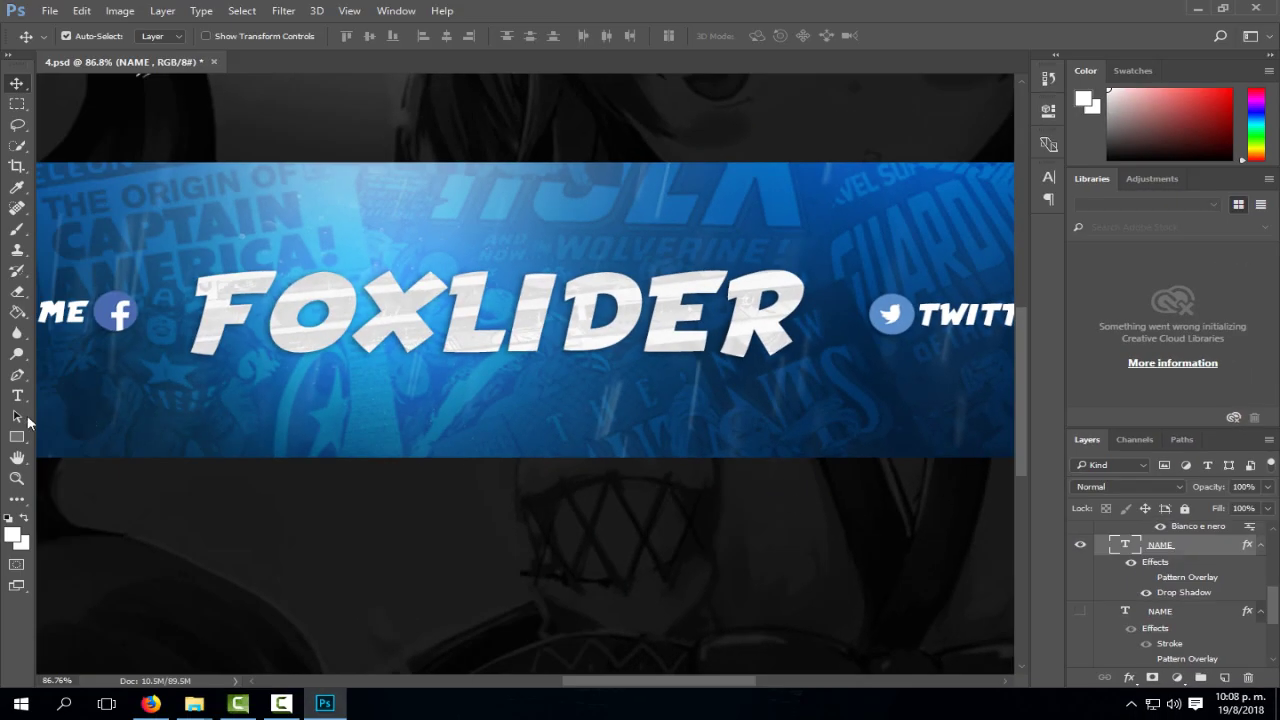
Retype the upper NAME layer's FOXLIDER title as NOMBRE and show the outlined NAME layer again.
{"action": "left_click", "coordinate": [16, 398]}
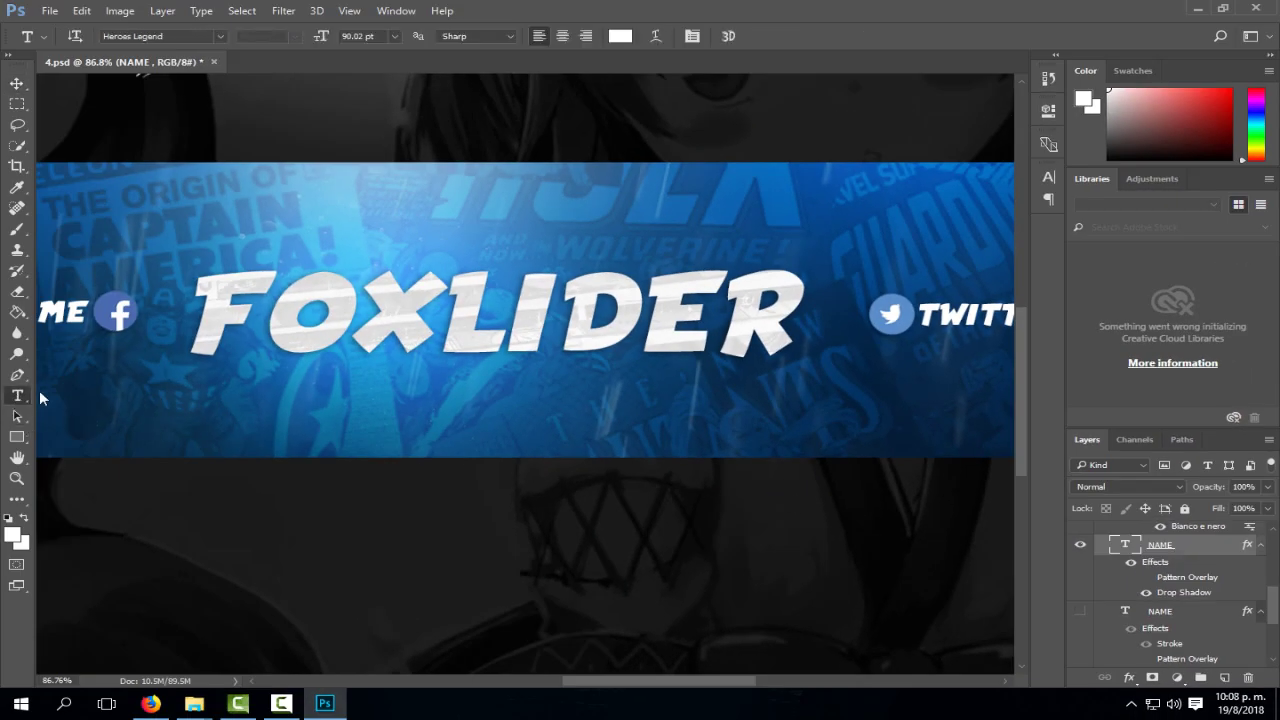
{"action": "left_click", "coordinate": [788, 315]}
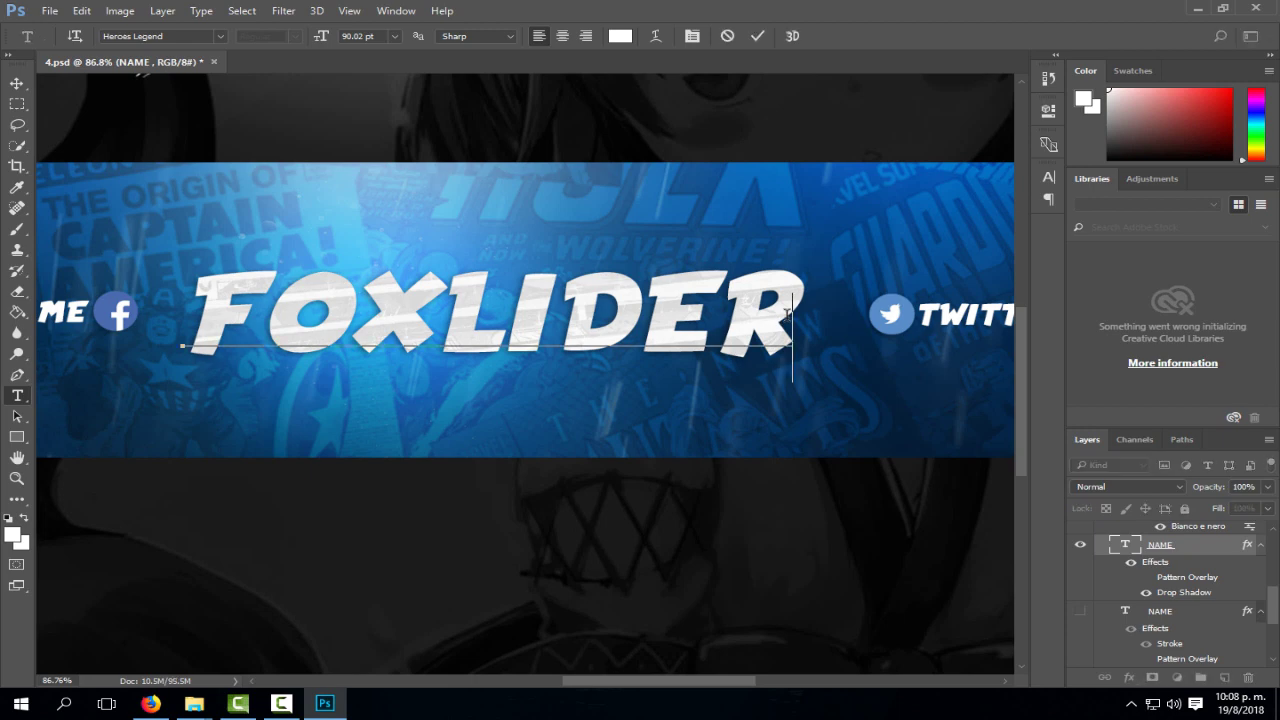
{"action": "key", "text": "BackSpace"}
{"action": "key", "text": "BackSpace"}
{"action": "key", "text": "BackSpace"}
{"action": "key", "text": "BackSpace"}
{"action": "key", "text": "BackSpace"}
{"action": "key", "text": "BackSpace"}
{"action": "key", "text": "BackSpace"}
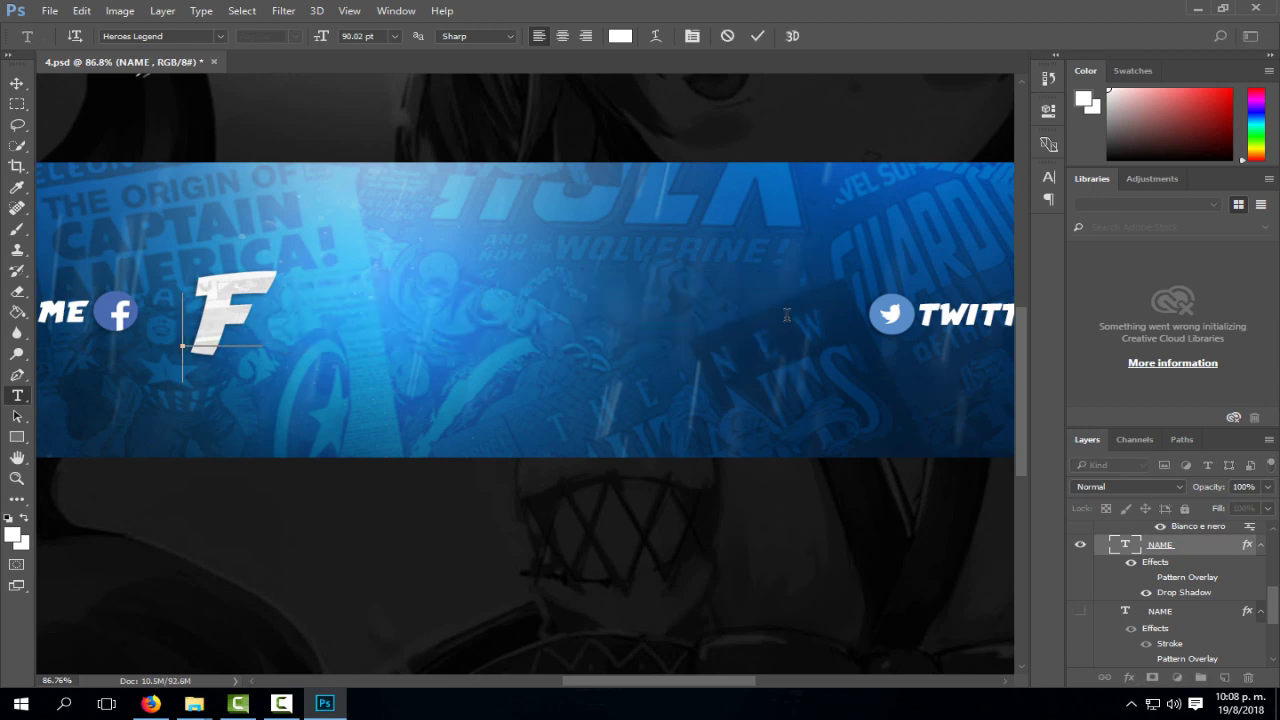
{"action": "key", "text": "BackSpace"}
{"action": "type", "text": "NOMB"}
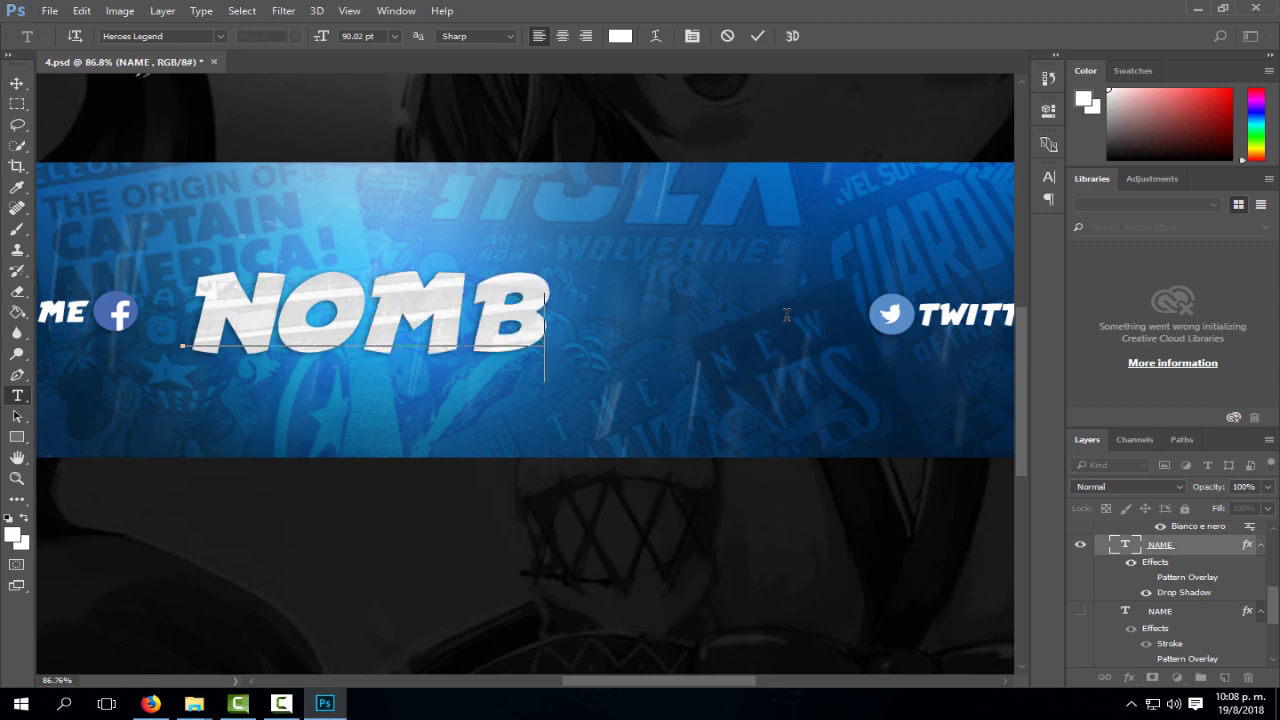
{"action": "type", "text": "RE"}
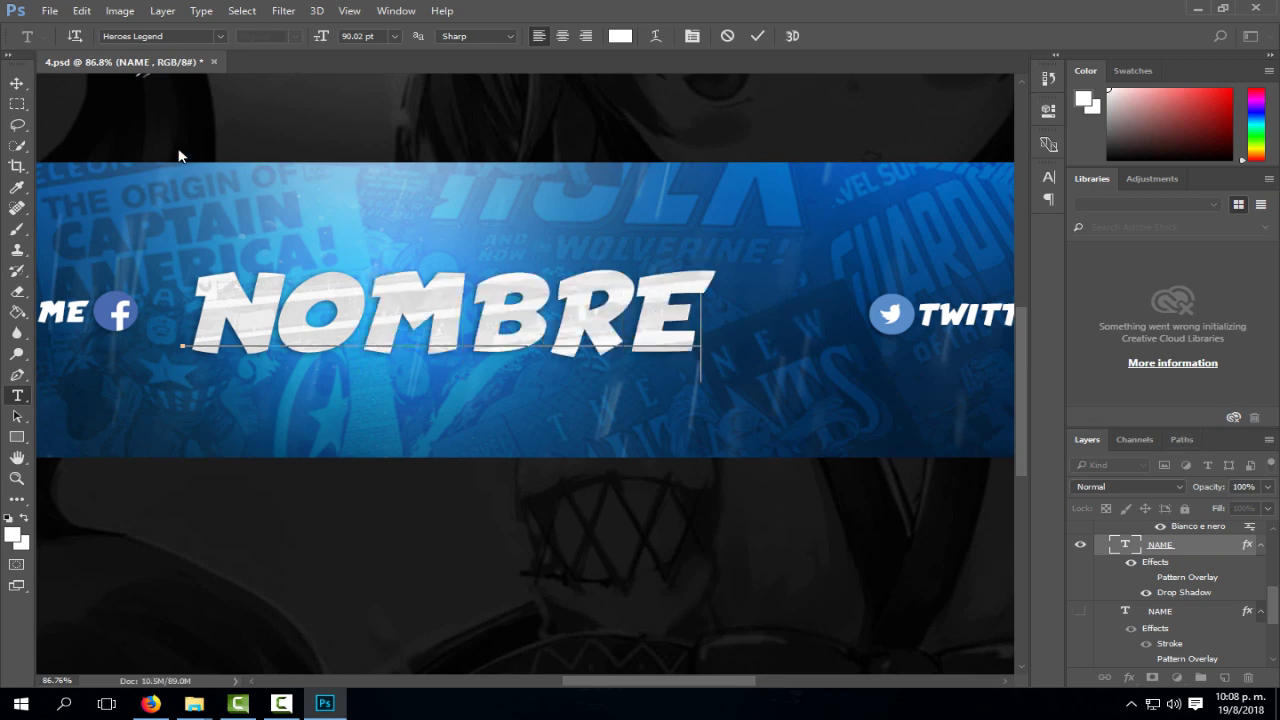
{"action": "left_click", "coordinate": [17, 83]}
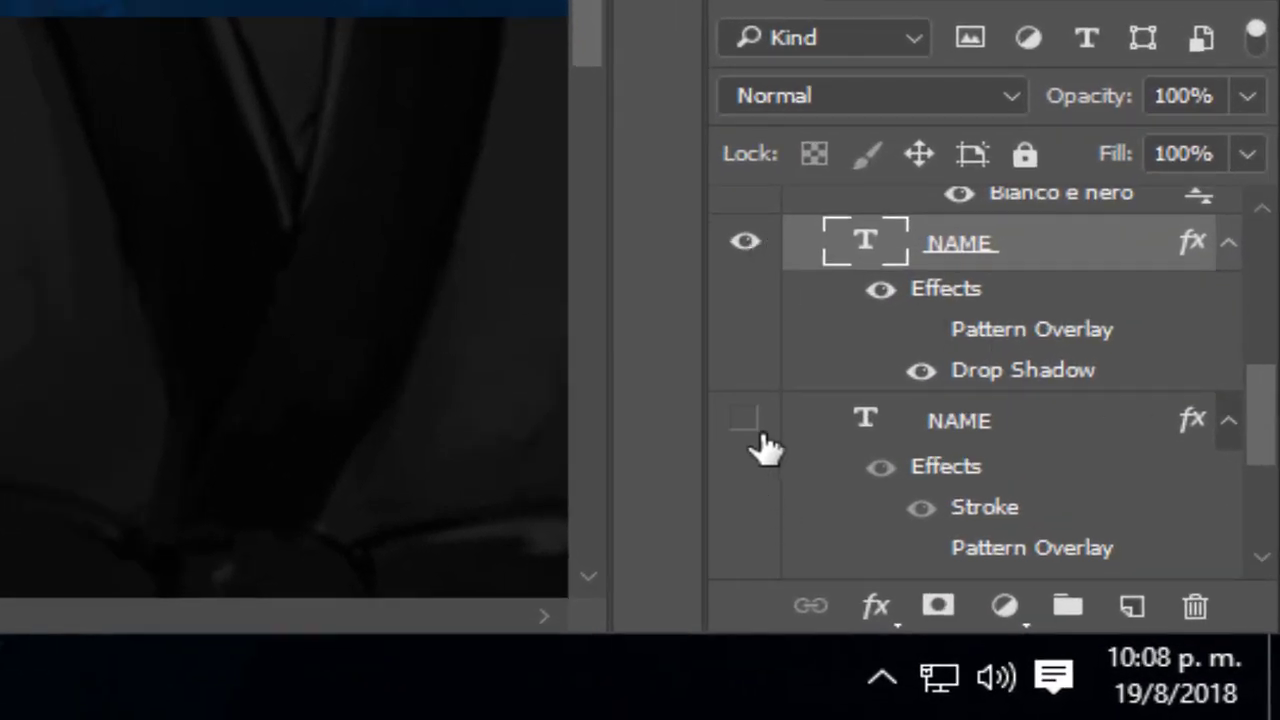
{"action": "left_click", "coordinate": [746, 421]}
Hide the plain NAME layer and retype the outlined title as NOMBRE.
{"action": "left_click", "coordinate": [745, 247]}
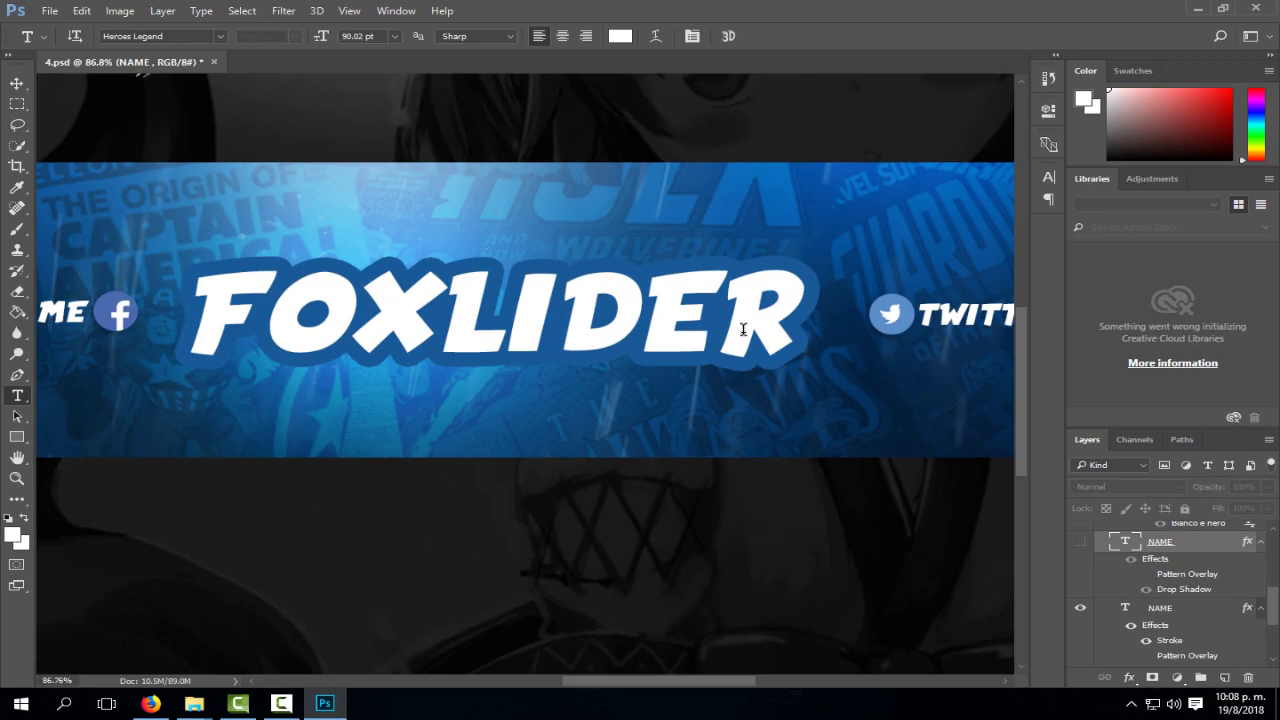
{"action": "left_click", "coordinate": [743, 329]}
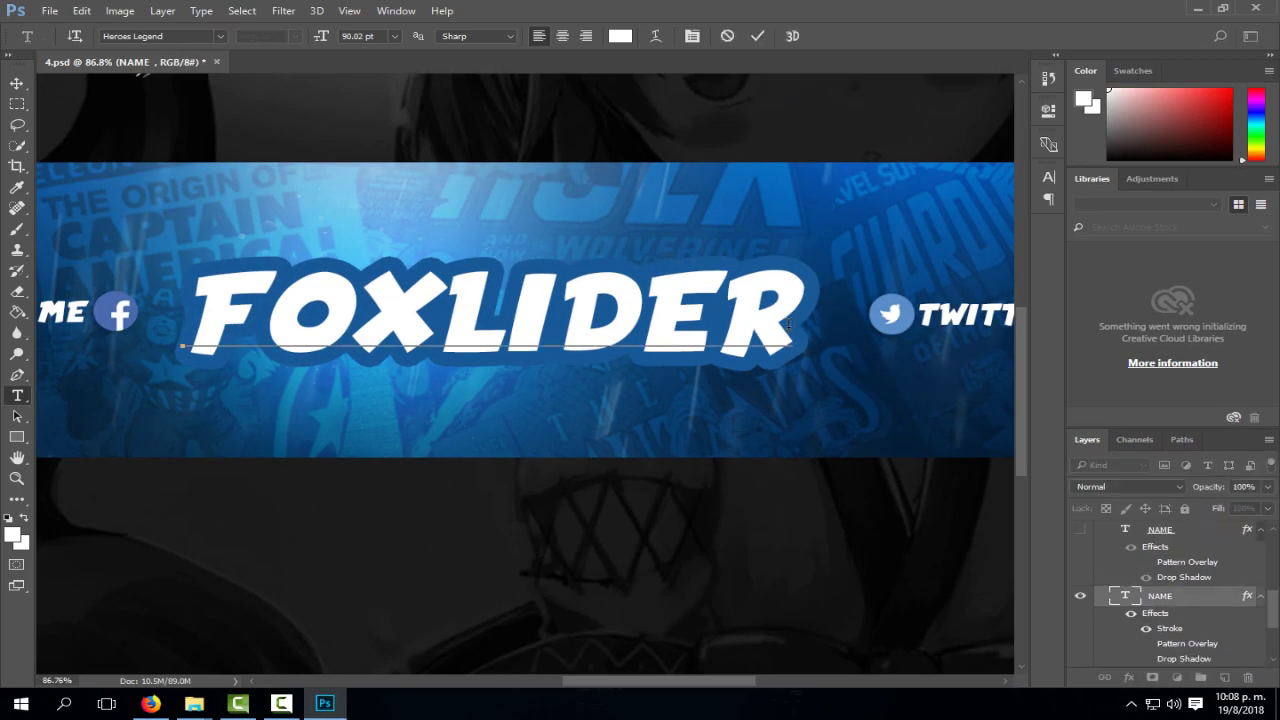
{"action": "key", "text": "BackSpace"}
{"action": "key", "text": "BackSpace"}
{"action": "key", "text": "BackSpace"}
{"action": "key", "text": "BackSpace"}
{"action": "key", "text": "BackSpace"}
{"action": "key", "text": "BackSpace"}
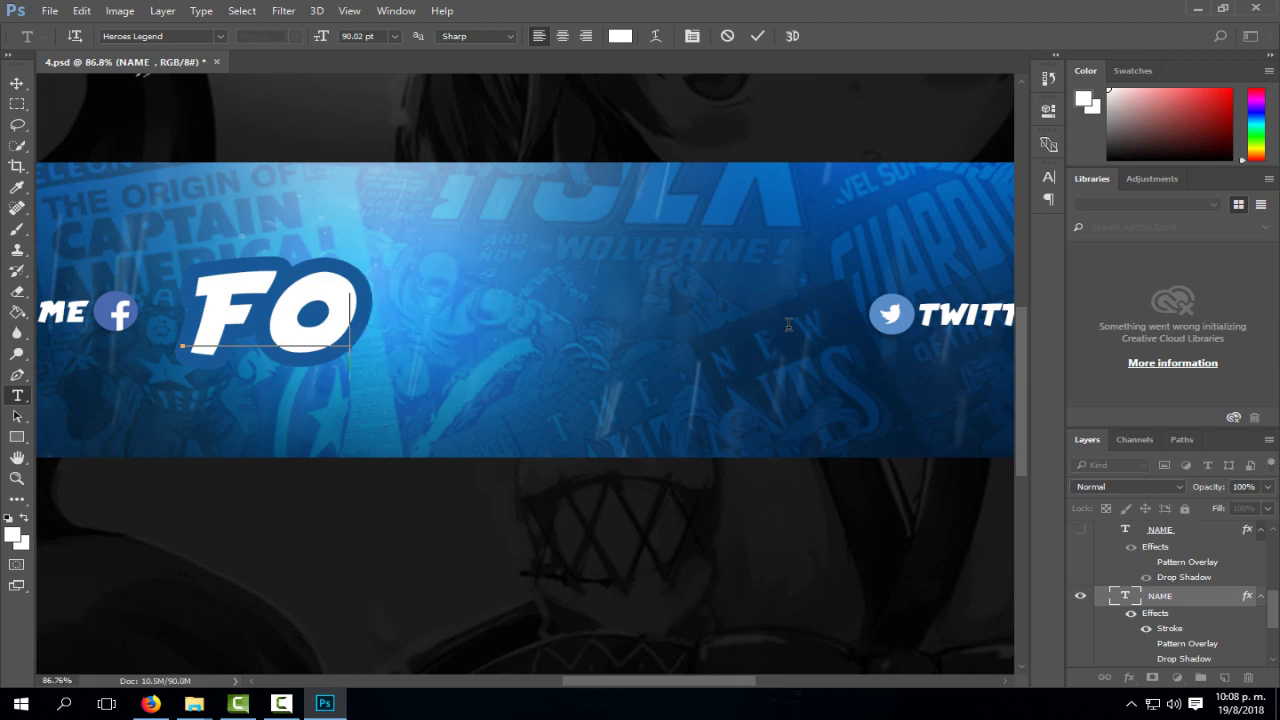
{"action": "key", "text": "BackSpace"}
{"action": "key", "text": "BackSpace"}
{"action": "type", "text": "NOMBRE"}
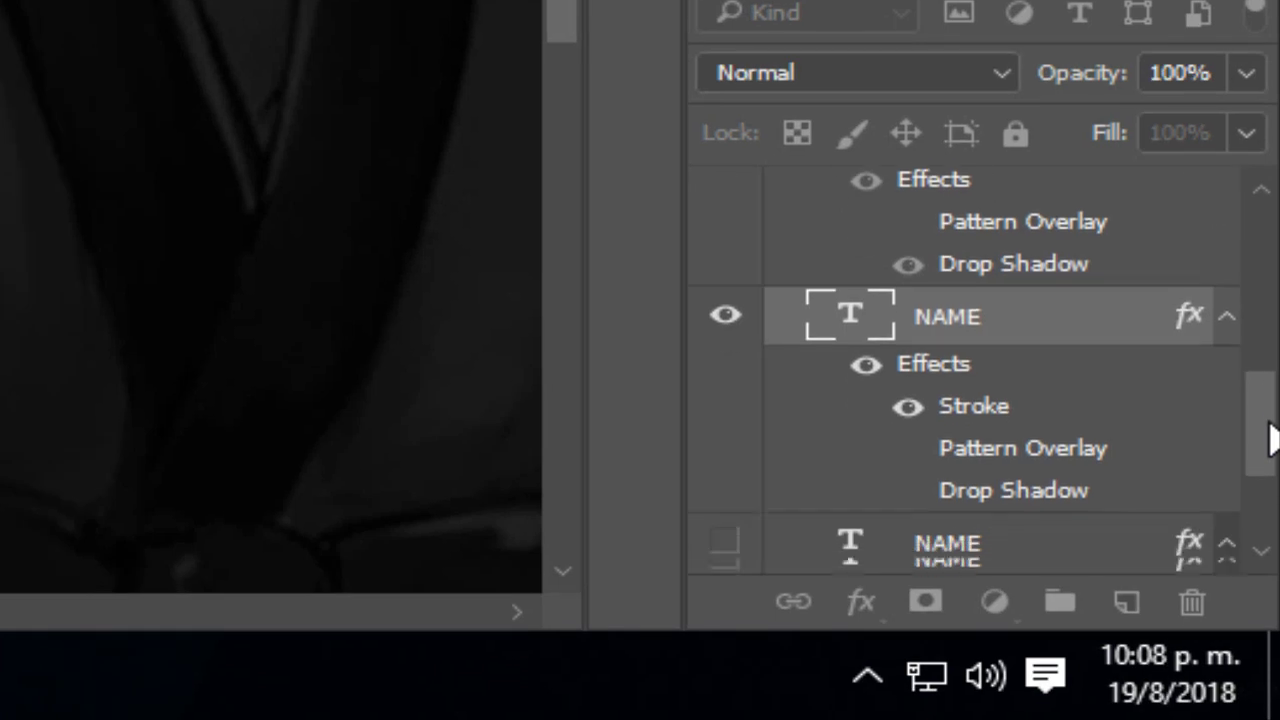
{"action": "left_click_drag", "start_coordinate": [1277, 616], "coordinate": [1276, 622]}
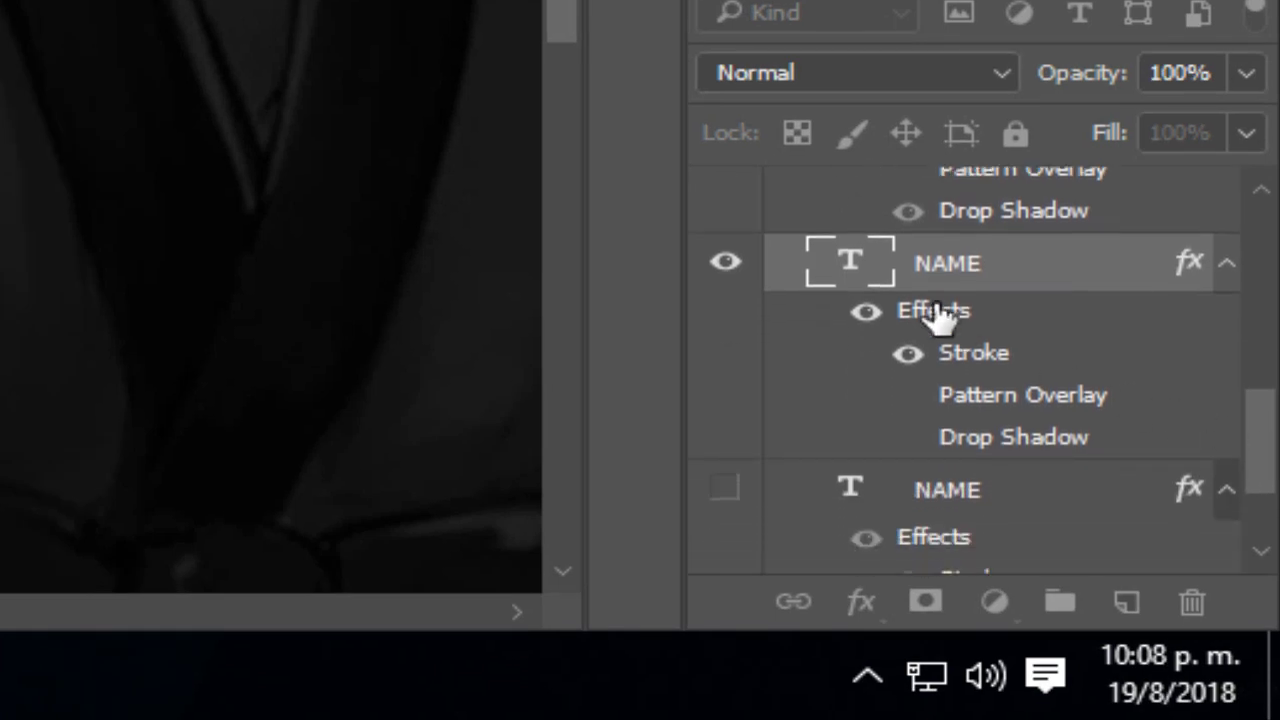
Show the lower NAME layer, hide the upper one, and retype its FOXLIDER title as NOMBRE.
{"action": "left_click", "coordinate": [726, 490]}
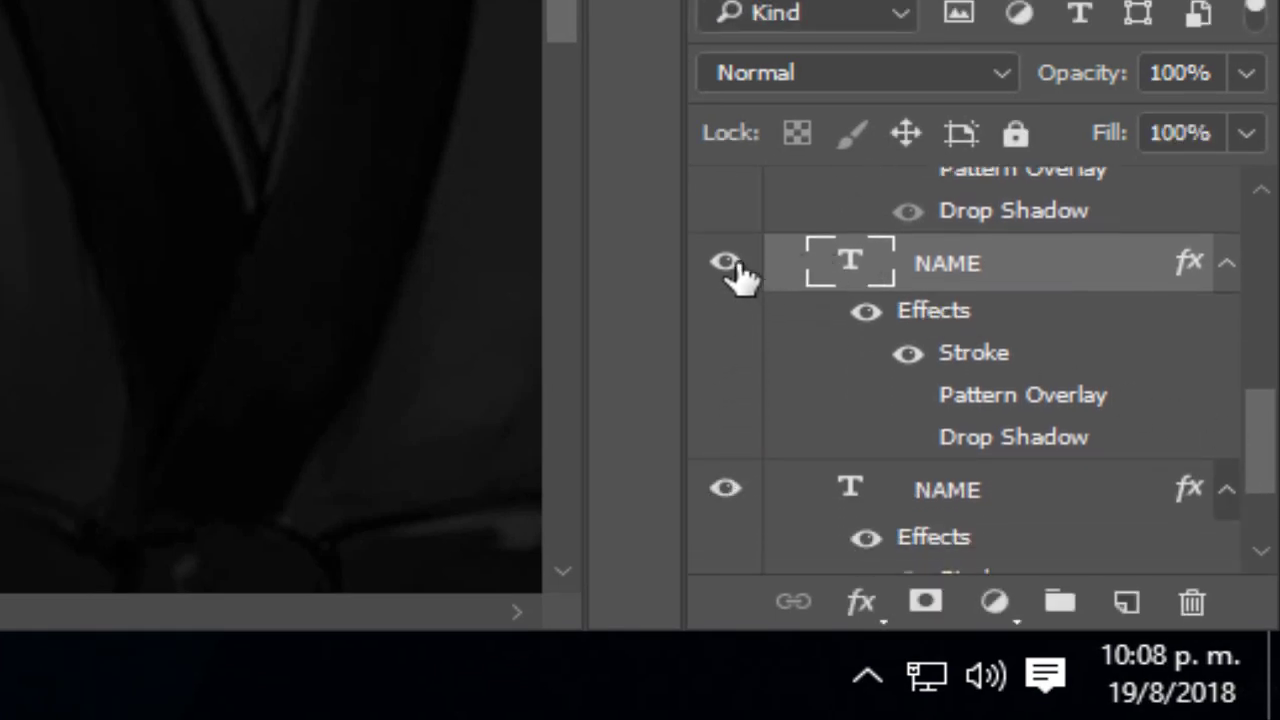
{"action": "left_click", "coordinate": [727, 263]}
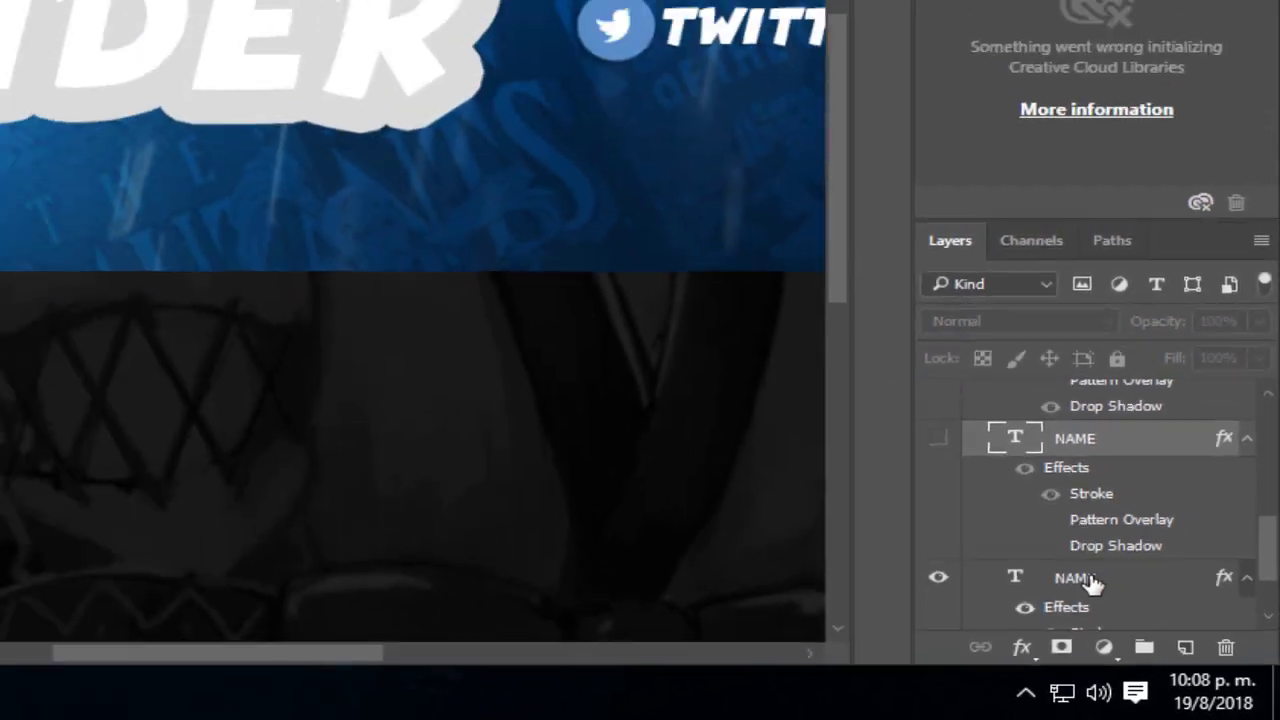
{"action": "left_click", "coordinate": [1089, 580]}
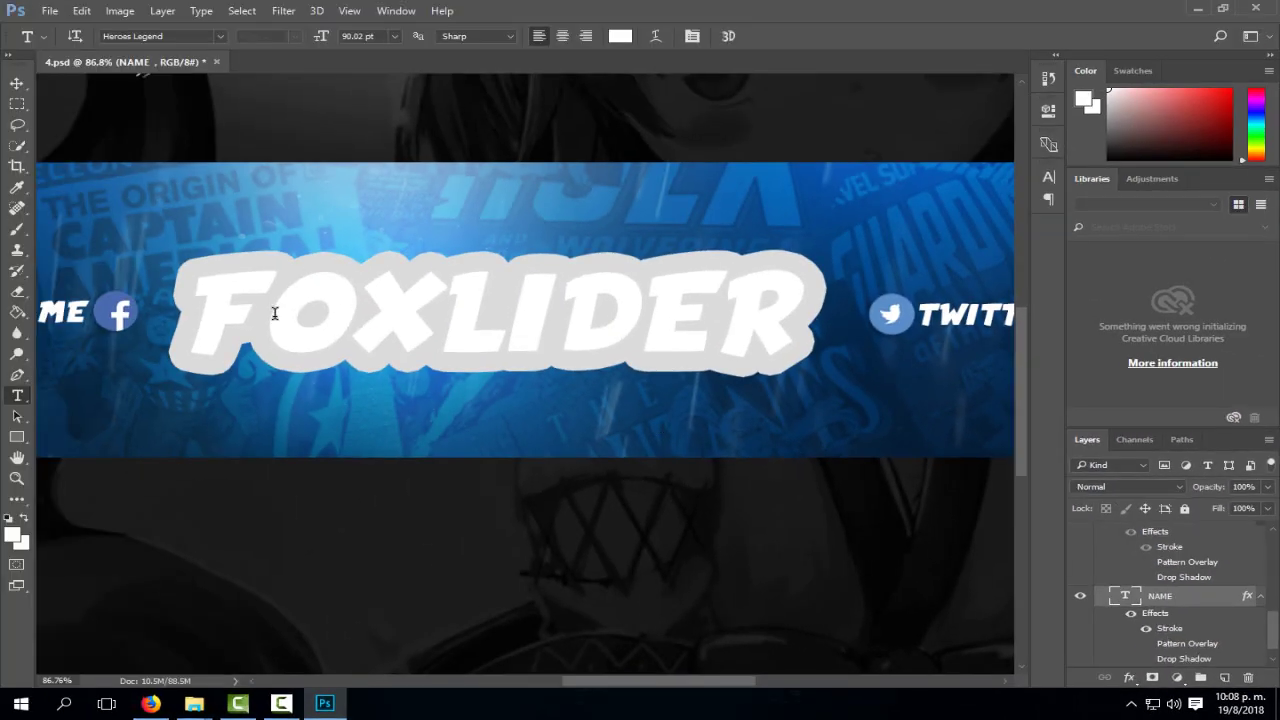
{"action": "left_click", "coordinate": [779, 317]}
{"action": "key", "text": "BackSpace"}
{"action": "key", "text": "BackSpace"}
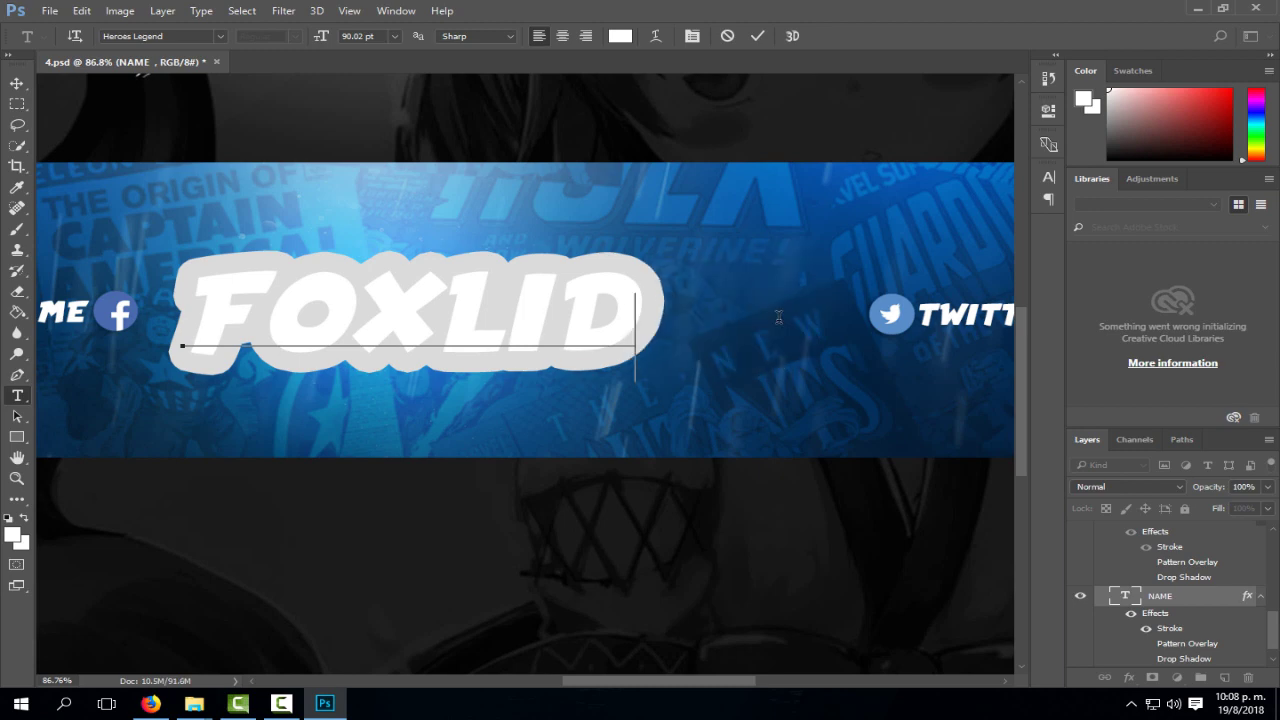
{"action": "key", "text": "BackSpace"}
{"action": "key", "text": "BackSpace"}
{"action": "key", "text": "BackSpace"}
{"action": "key", "text": "BackSpace"}
{"action": "key", "text": "BackSpace"}
{"action": "key", "text": "BackSpace"}
{"action": "type", "text": "NOM"}
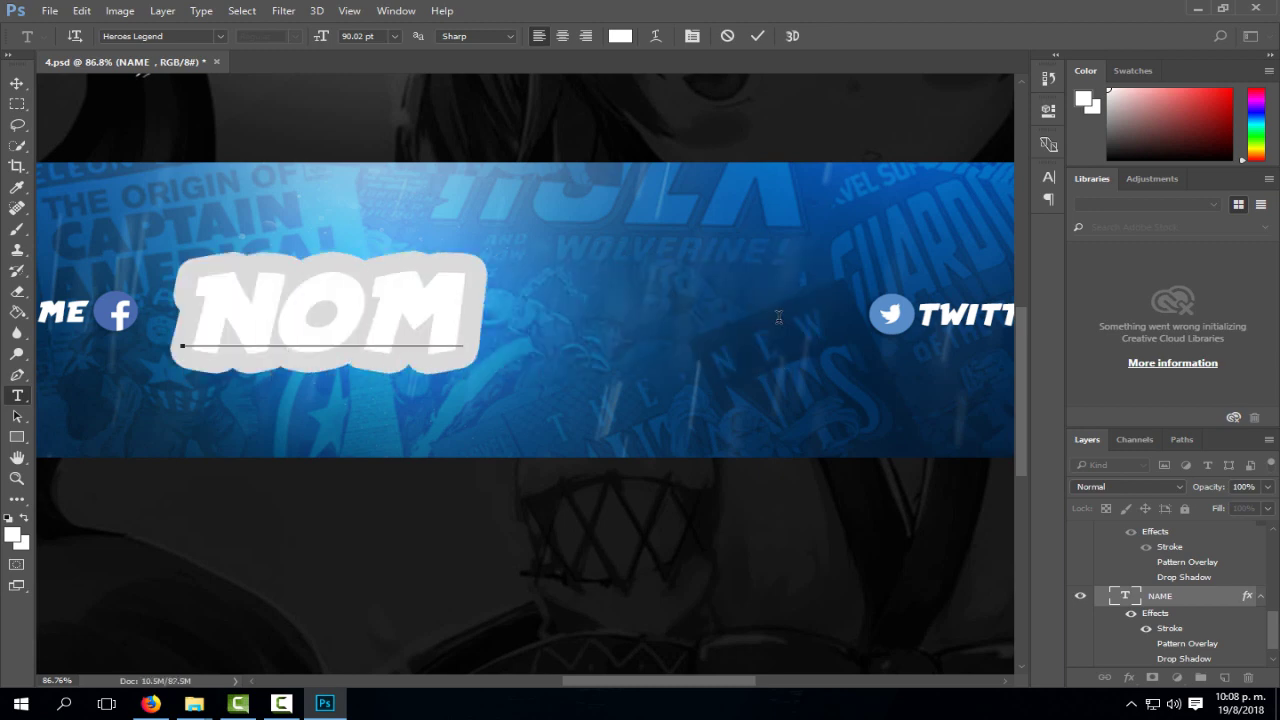
{"action": "type", "text": "VB"}
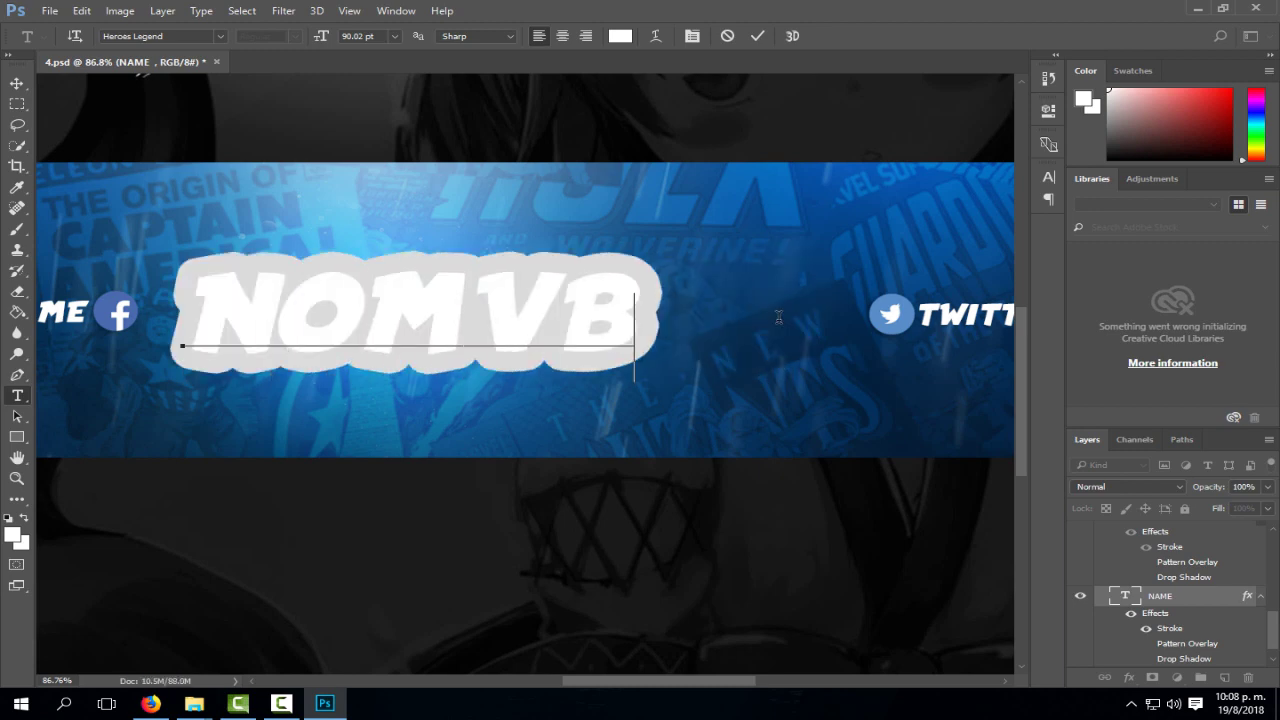
{"action": "key", "text": "BackSpace"}
{"action": "key", "text": "BackSpace"}
{"action": "type", "text": "BRE"}
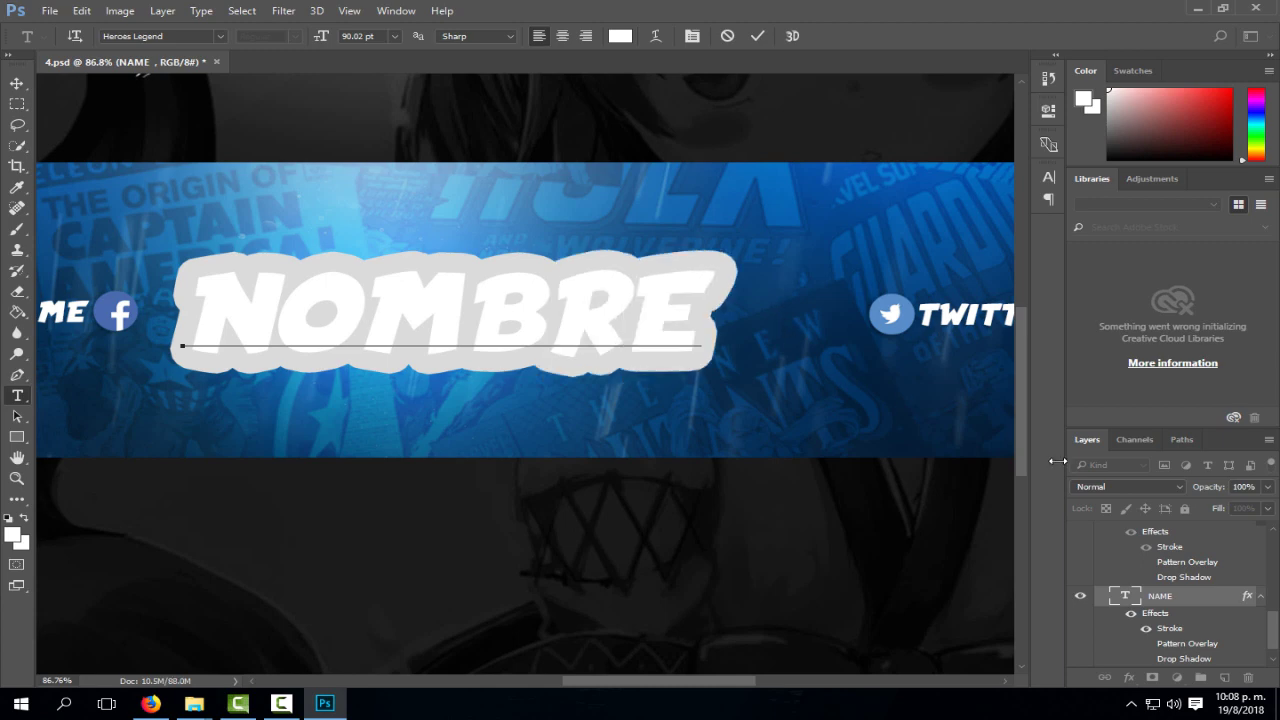
{"action": "left_click_drag", "start_coordinate": [1275, 643], "coordinate": [1273, 619]}
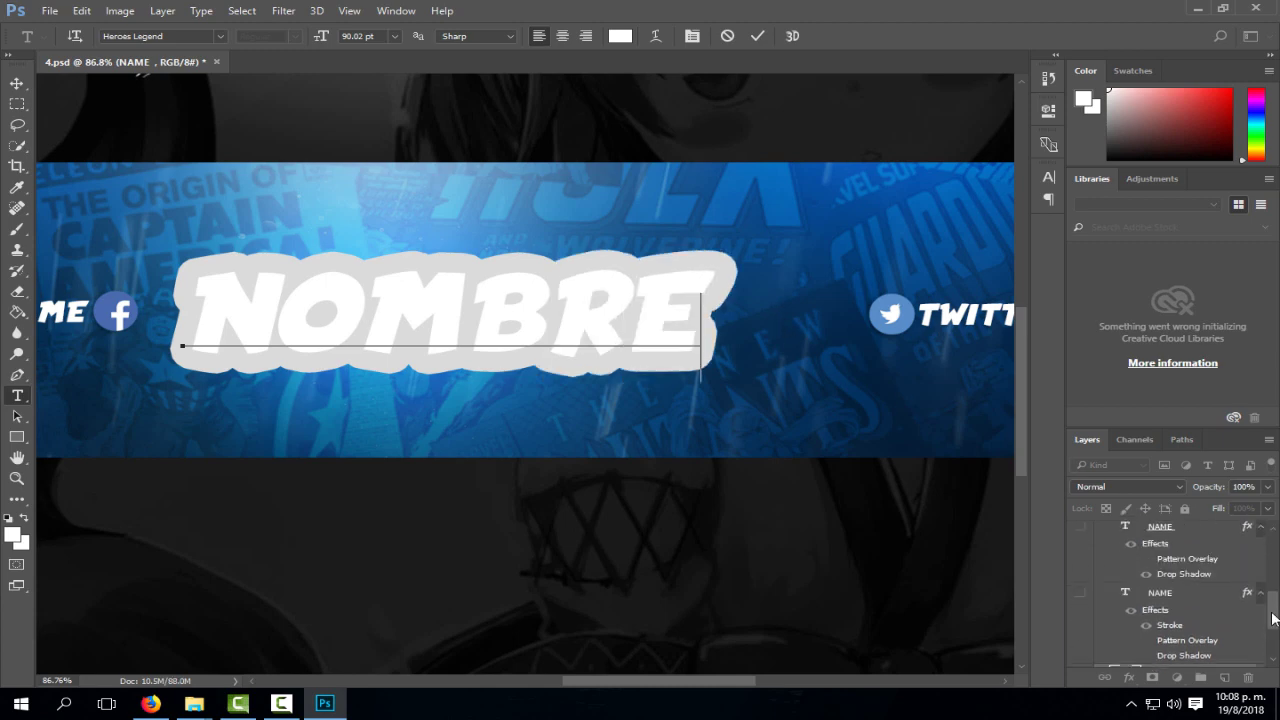
{"action": "left_click", "coordinate": [1084, 599]}
Make both NAME layers visible, select them together, and zoom out to the whole banner.
{"action": "left_click", "coordinate": [1082, 528]}
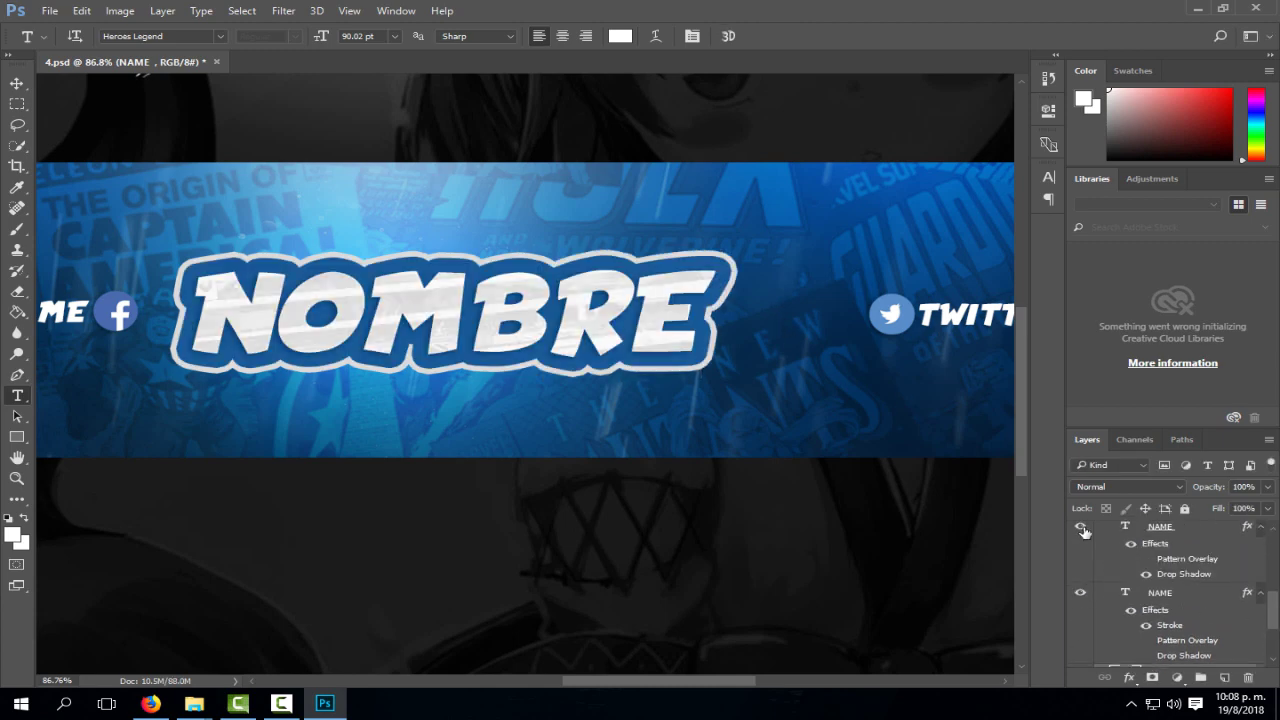
{"action": "scroll", "coordinate": [1207, 576], "scroll_direction": "up", "scroll_amount": 1}
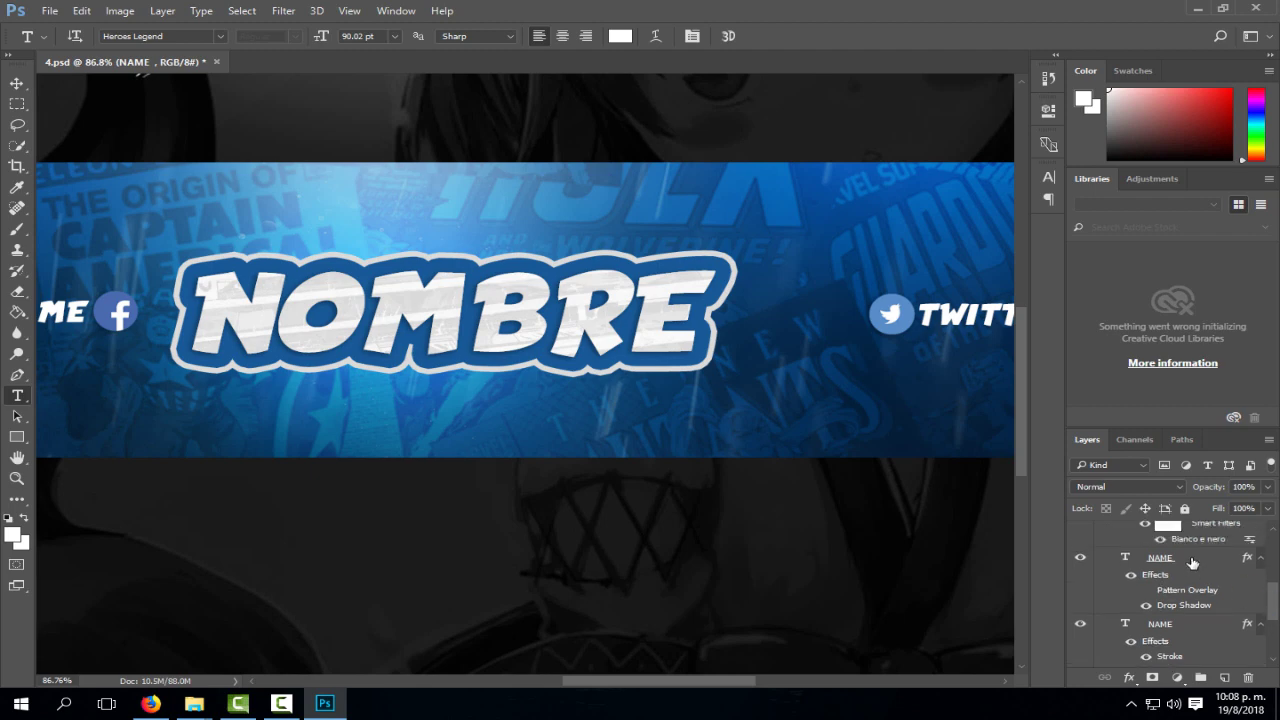
{"action": "left_click", "coordinate": [1192, 563]}
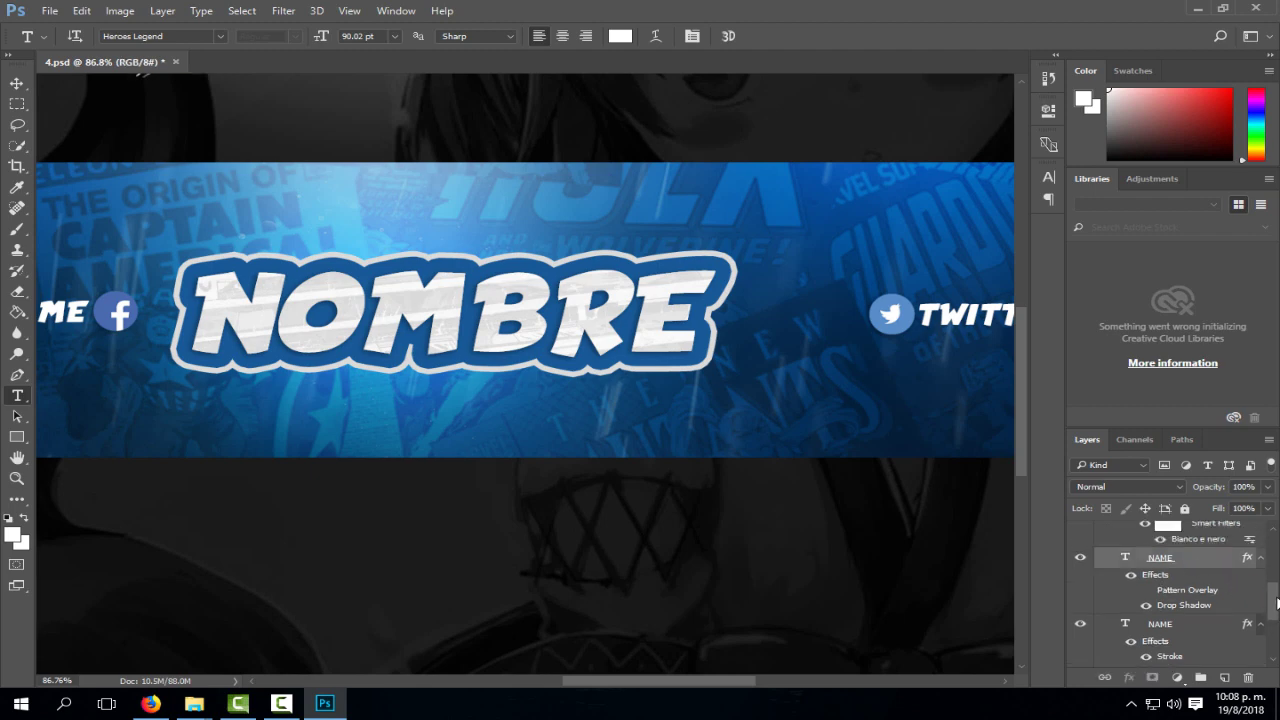
{"action": "scroll", "coordinate": [1200, 595], "scroll_direction": "down", "scroll_amount": 2}
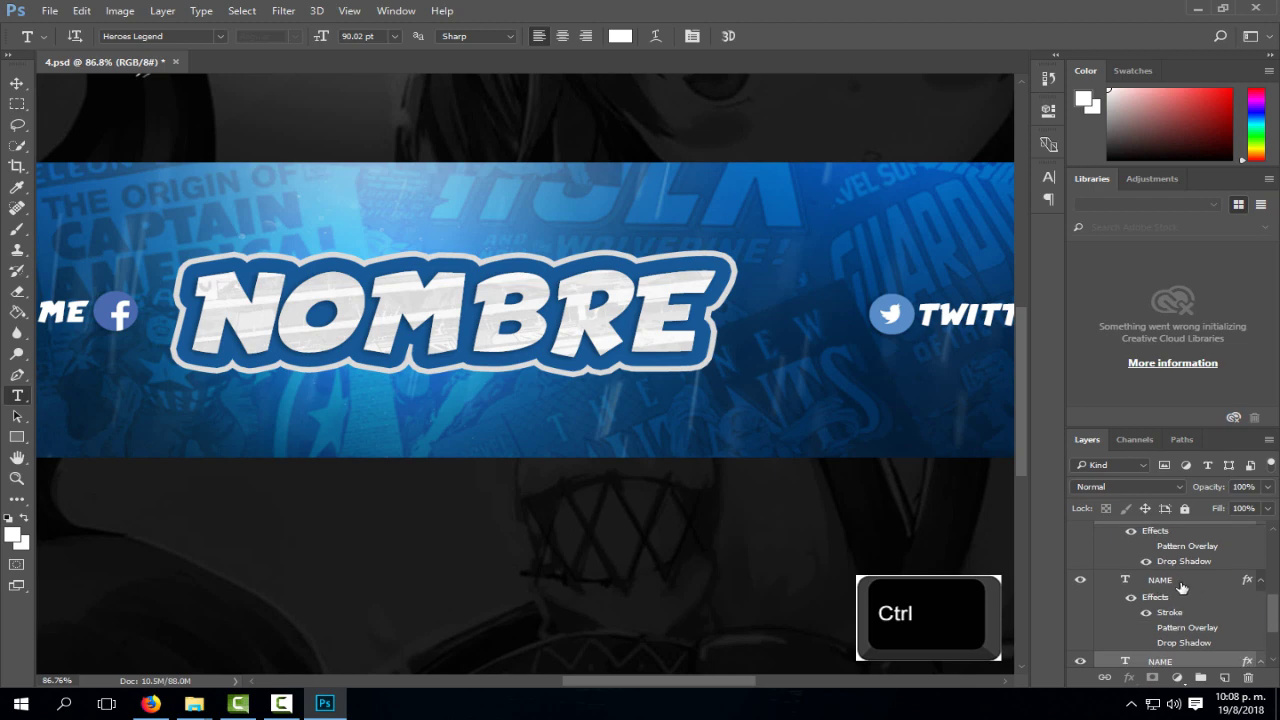
{"action": "left_click", "coordinate": [1182, 586], "text": "ctrl"}
{"action": "scroll", "coordinate": [1275, 625], "scroll_direction": "up", "scroll_amount": 2}
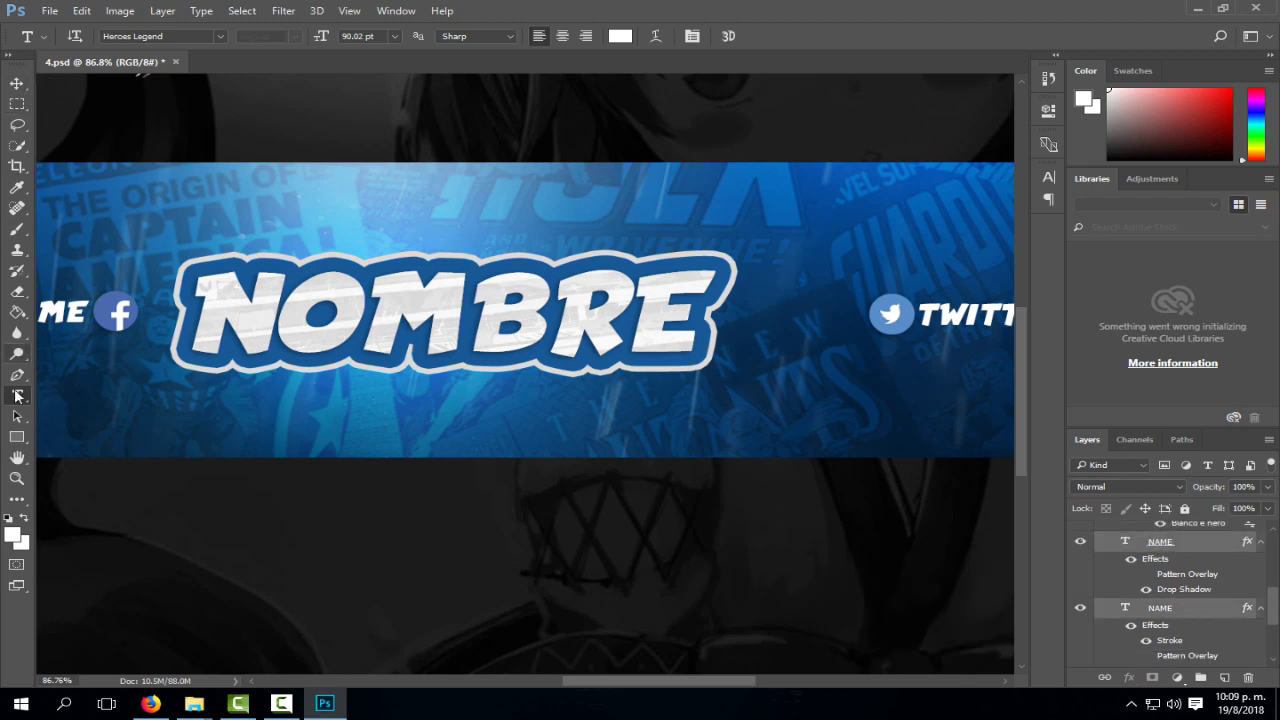
{"action": "left_click", "coordinate": [17, 478]}
{"action": "mouse_move", "coordinate": [424, 417]}
{"action": "left_mouse_down"}
{"action": "mouse_move", "coordinate": [390, 425]}
{"action": "mouse_move", "coordinate": [382, 403]}
{"action": "left_mouse_up"}
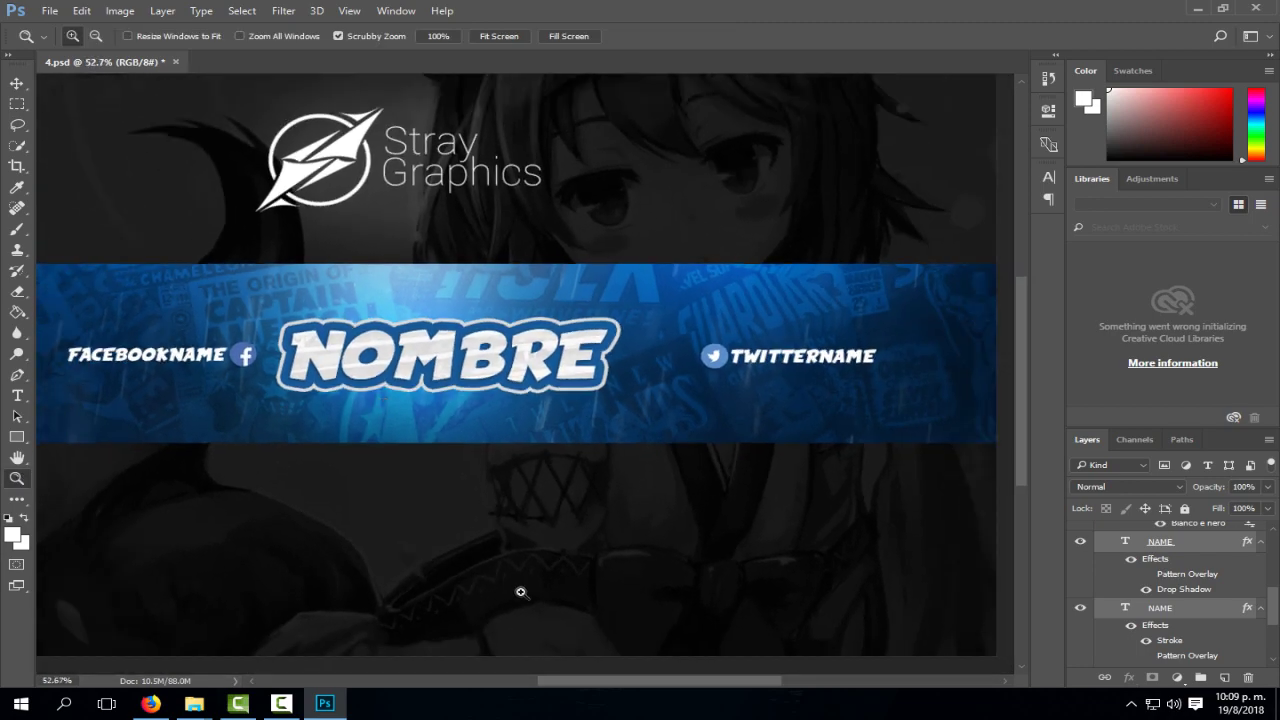
Nudge the NOMBRE title rightward so it sits centred between the Facebook and Twitter names.
{"action": "left_click_drag", "start_coordinate": [640, 682], "coordinate": [624, 683]}
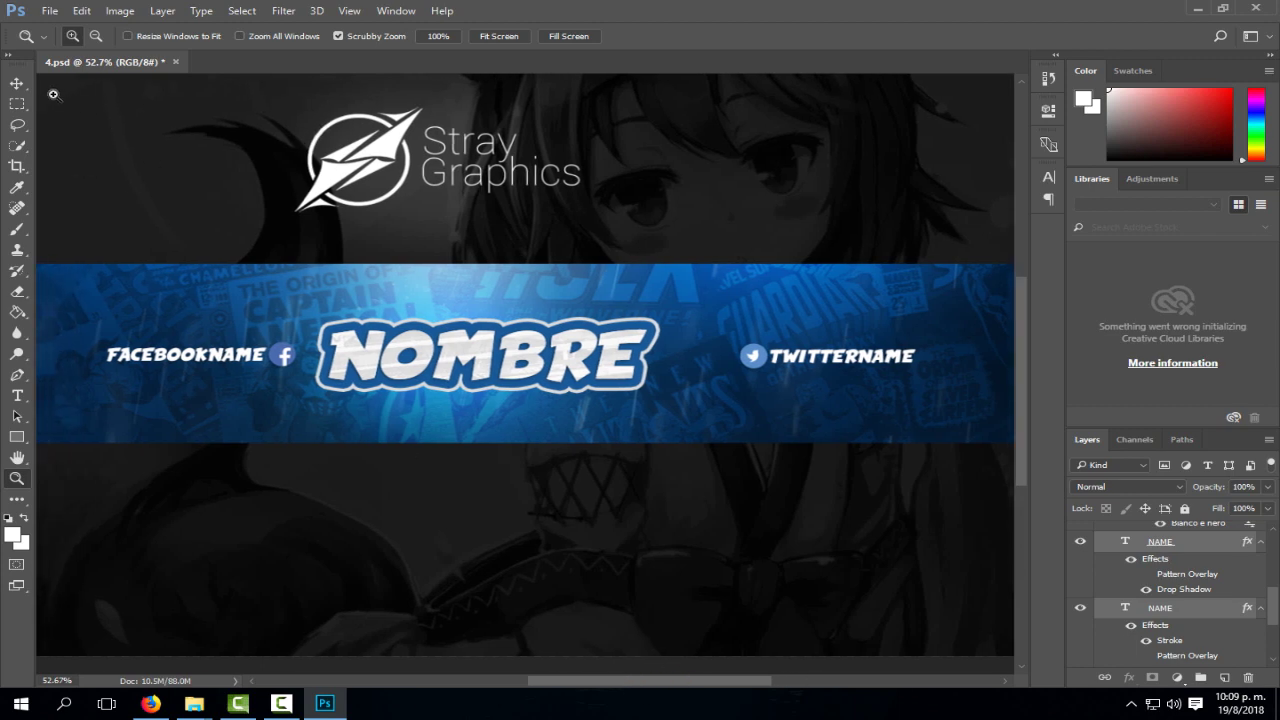
{"action": "left_click", "coordinate": [16, 83]}
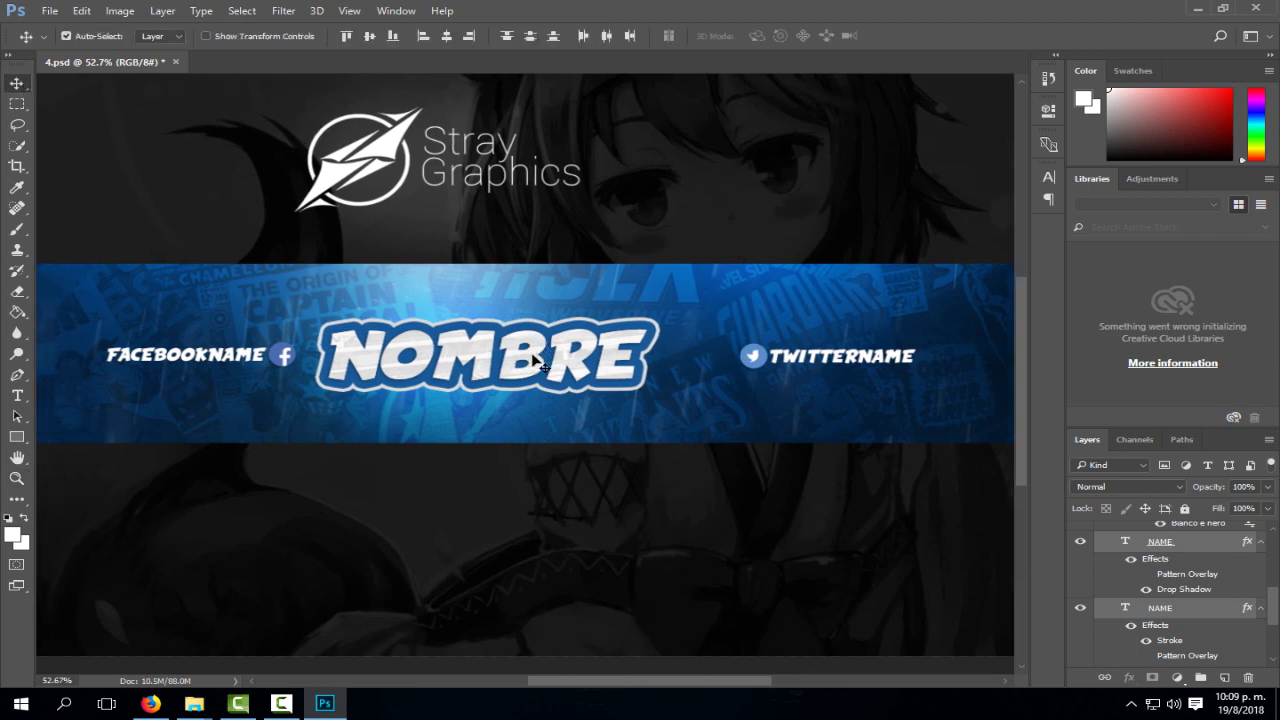
{"action": "key", "text": "Right"}
{"action": "key", "text": "Right"}
{"action": "key", "text": "Right"}
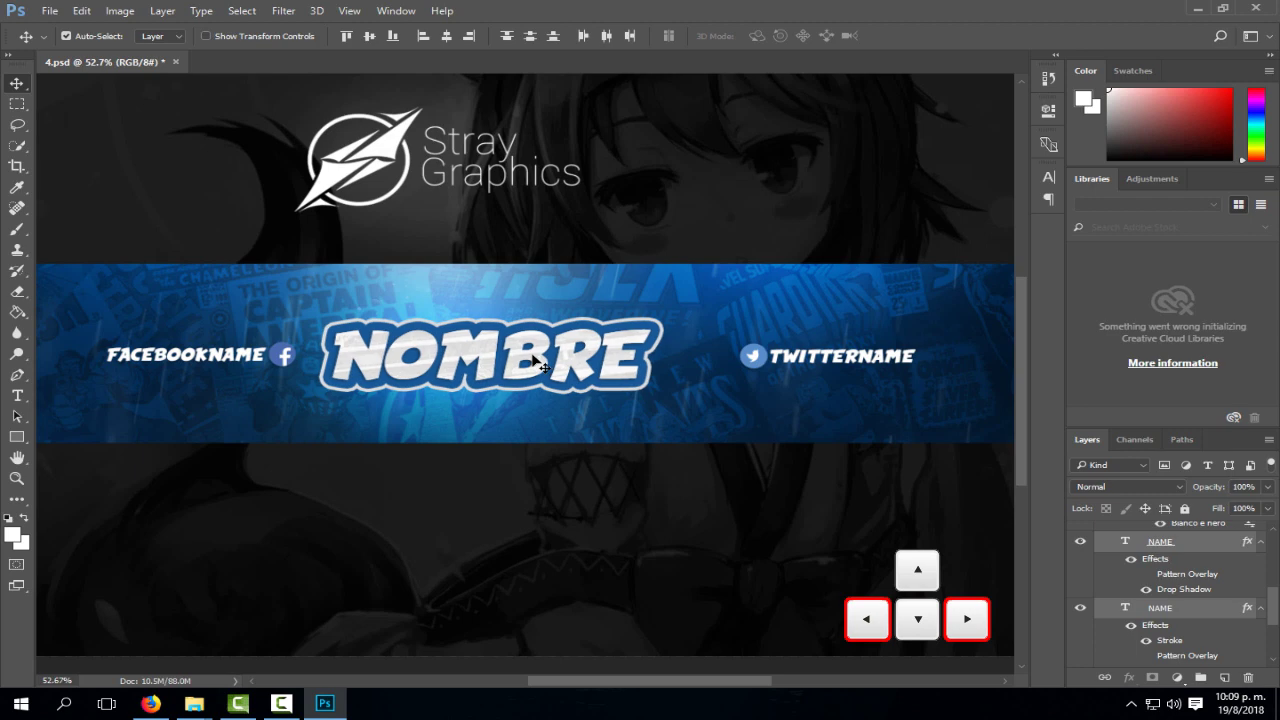
{"action": "key", "text": "Right"}
{"action": "key", "text": "Right"}
{"action": "key", "text": "Right"}
{"action": "key", "text": "Right"}
{"action": "key", "text": "Right"}
{"action": "key", "text": "Right"}
{"action": "key", "text": "Right"}
{"action": "key", "text": "Right"}
{"action": "key", "text": "Right"}
{"action": "key", "text": "Right"}
{"action": "key", "text": "Right"}
{"action": "key", "text": "Right"}
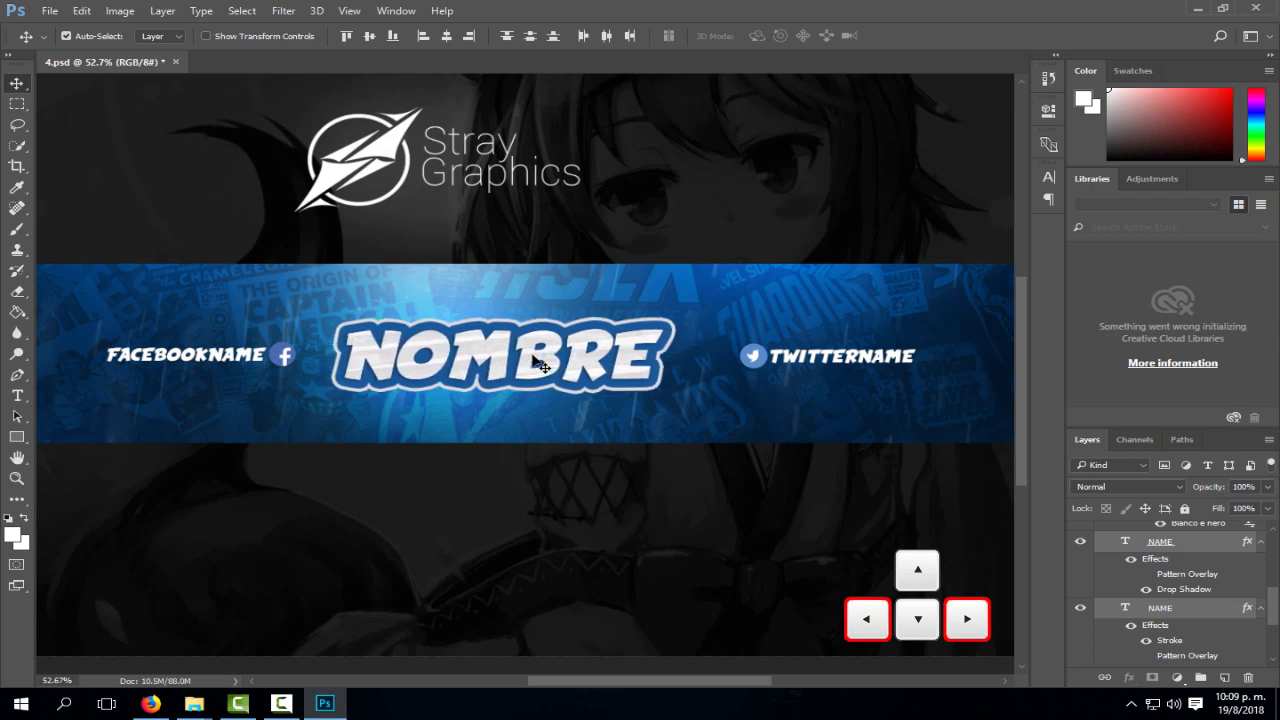
{"action": "key", "text": "Right"}
{"action": "key", "text": "Right"}
{"action": "key", "text": "Right"}
{"action": "key", "text": "Right"}
{"action": "key", "text": "Right"}
{"action": "key", "text": "Right"}
{"action": "key", "text": "Right"}
{"action": "key", "text": "Right"}
{"action": "key", "text": "Right"}
{"action": "key", "text": "Right"}
{"action": "key", "text": "Right"}
{"action": "key", "text": "Right"}
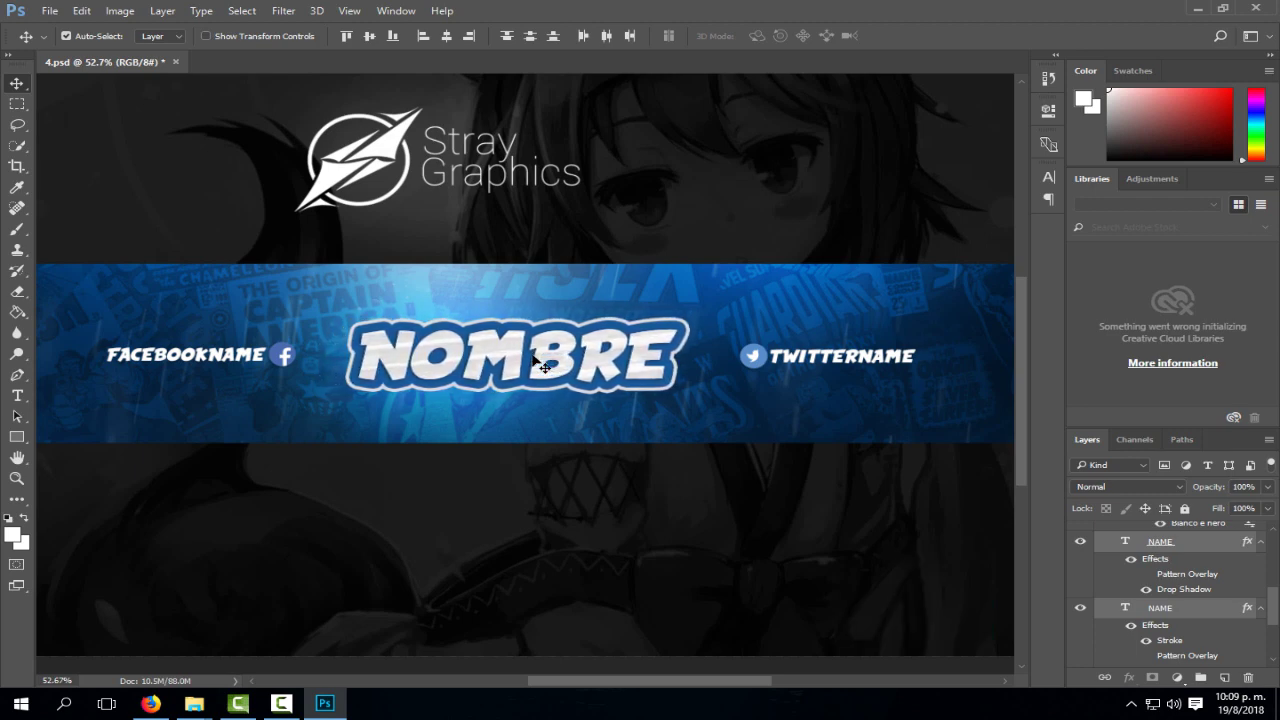
{"action": "key", "text": "Right"}
{"action": "key", "text": "Right"}
{"action": "key", "text": "Up"}
{"action": "key", "text": "Down"}
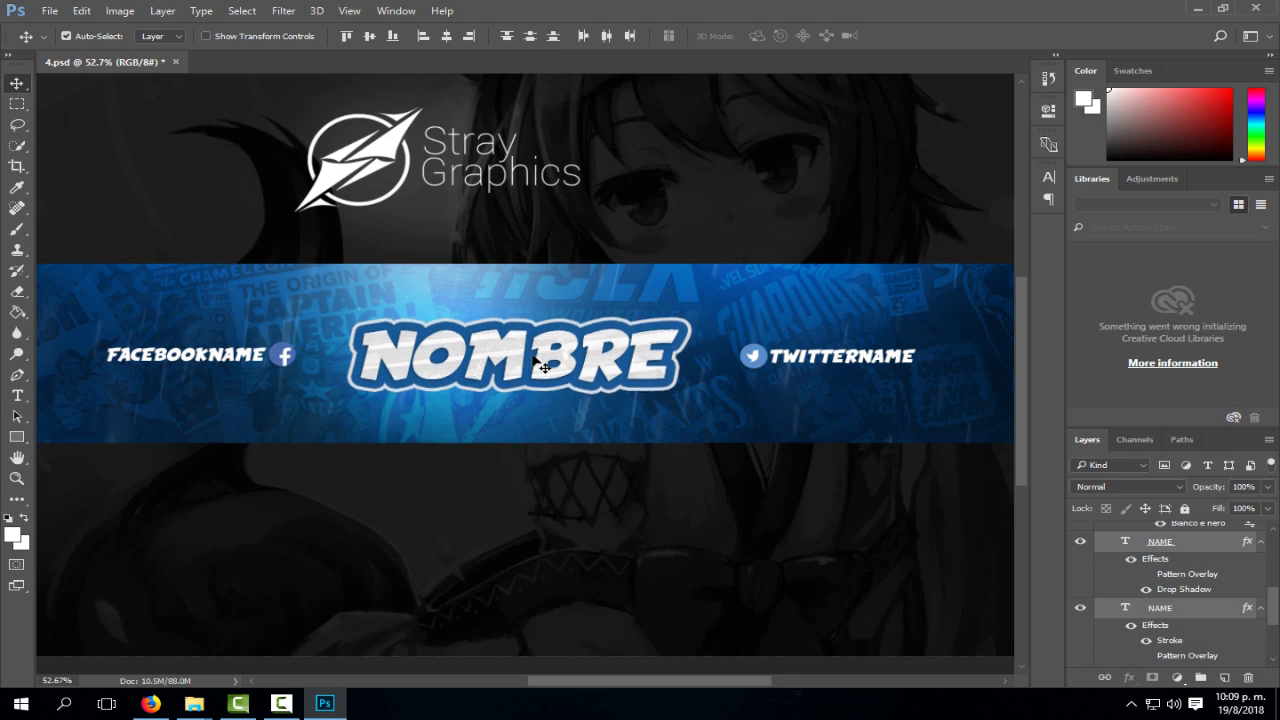
{"action": "key", "text": "Right"}
{"action": "key", "text": "Right"}
Zoom in on the FACEBOOKNAME text on the banner.
{"action": "left_click", "coordinate": [19, 480]}
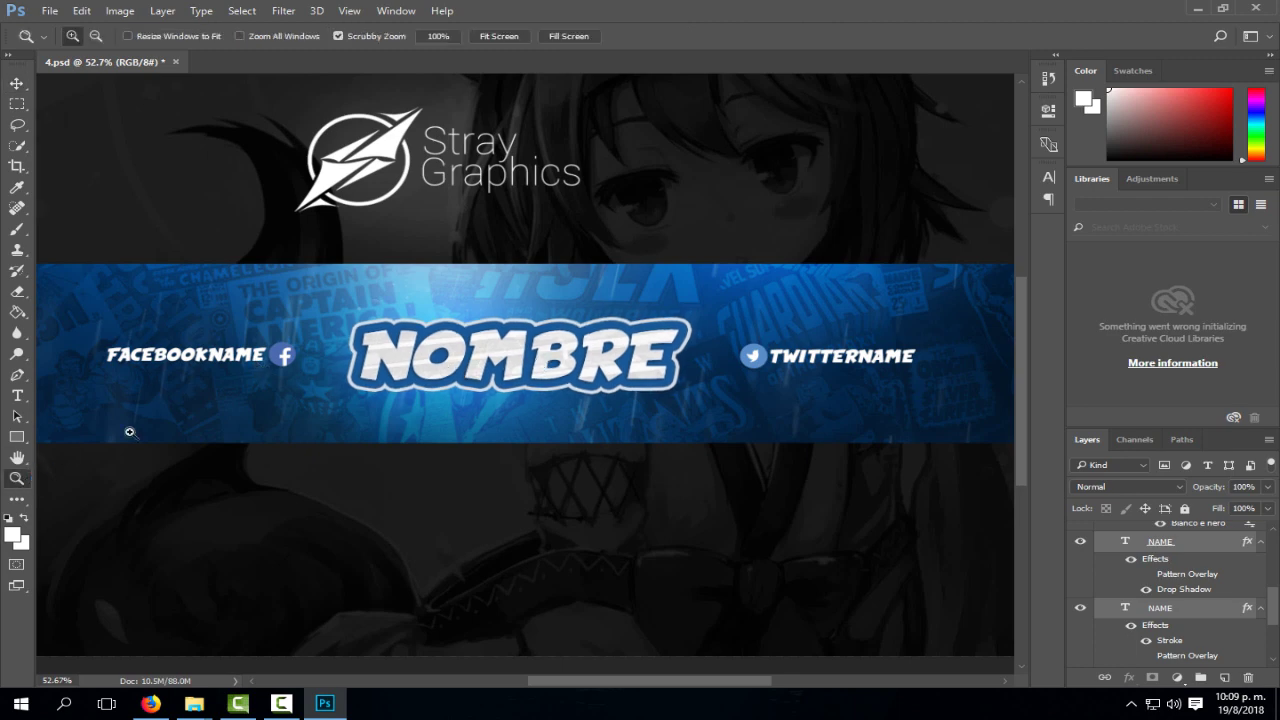
{"action": "left_click_drag", "start_coordinate": [218, 359], "coordinate": [357, 435]}
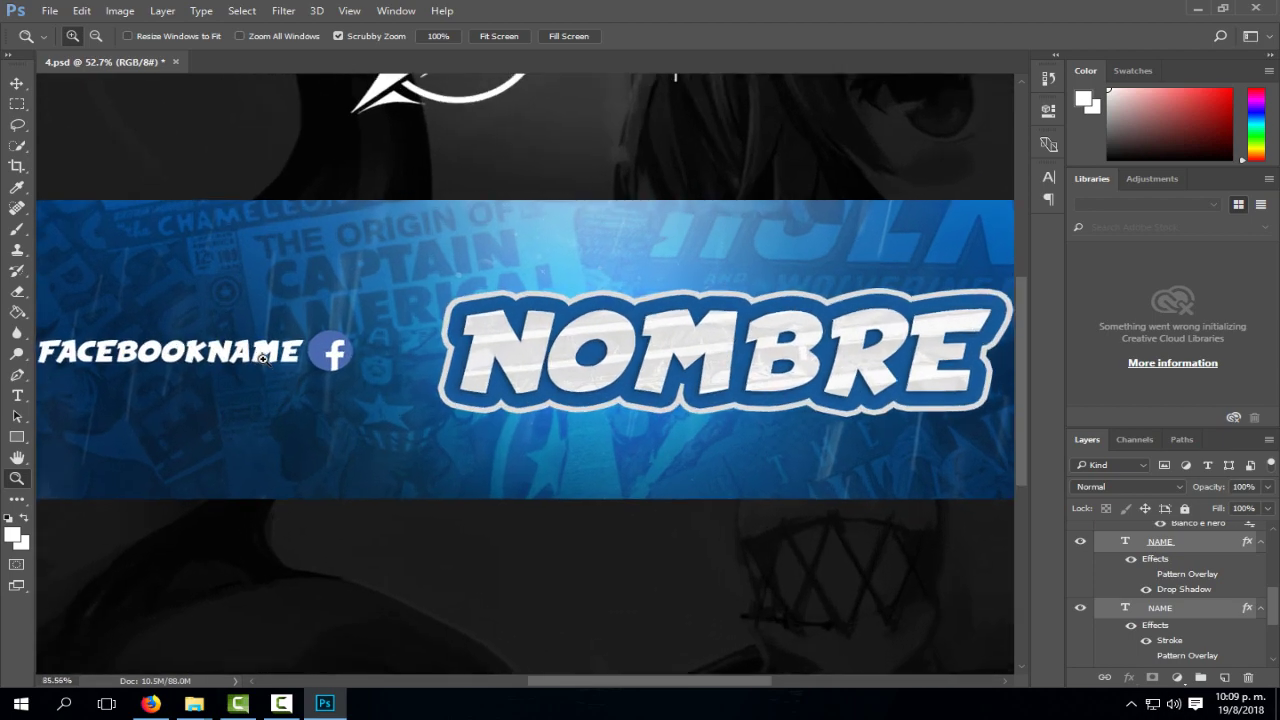
{"action": "left_click_drag", "start_coordinate": [633, 681], "coordinate": [595, 681]}
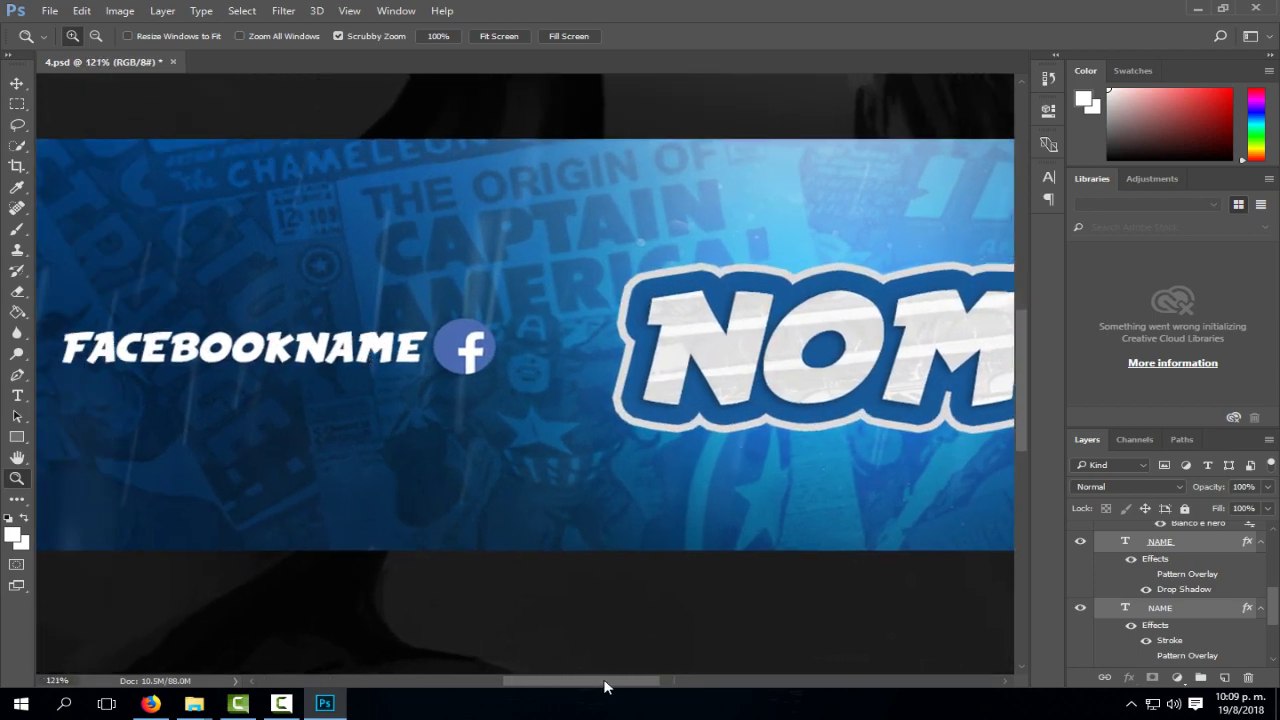
Replace FACEBOOKNAME with NOMBRE and position it beside the Facebook icon.
{"action": "left_click", "coordinate": [20, 84]}
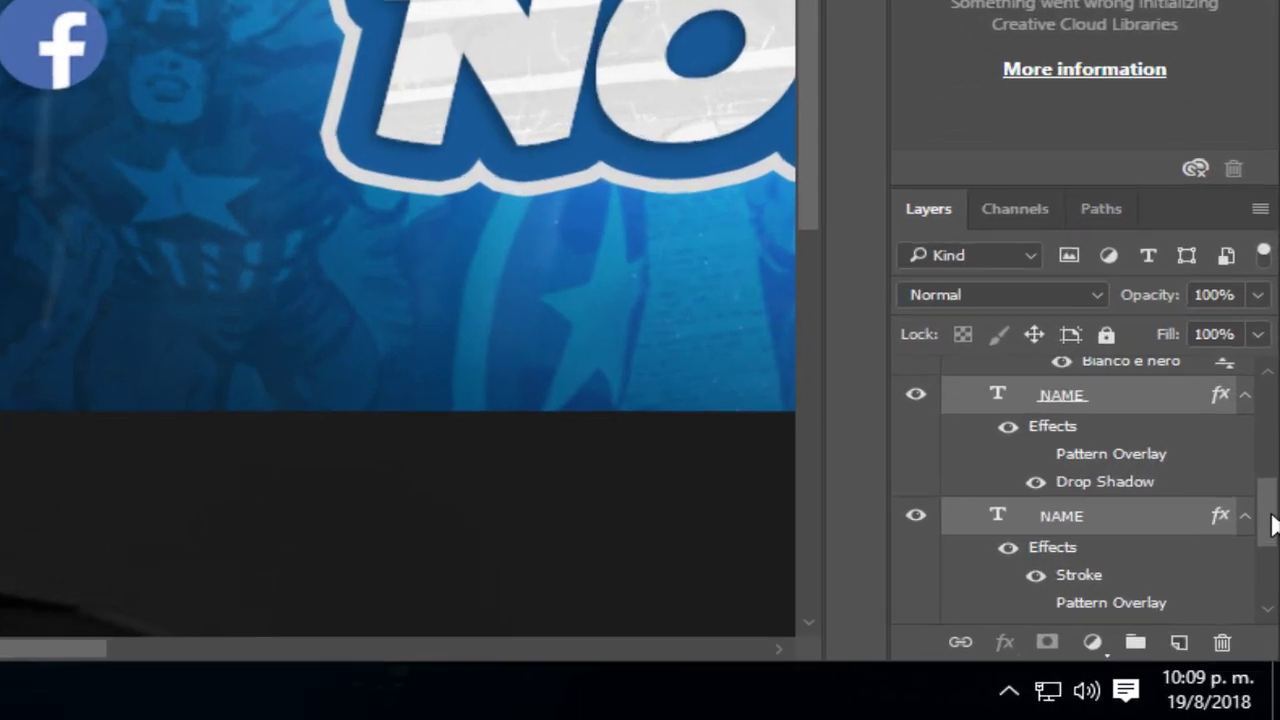
{"action": "left_click_drag", "start_coordinate": [1274, 612], "coordinate": [1270, 585]}
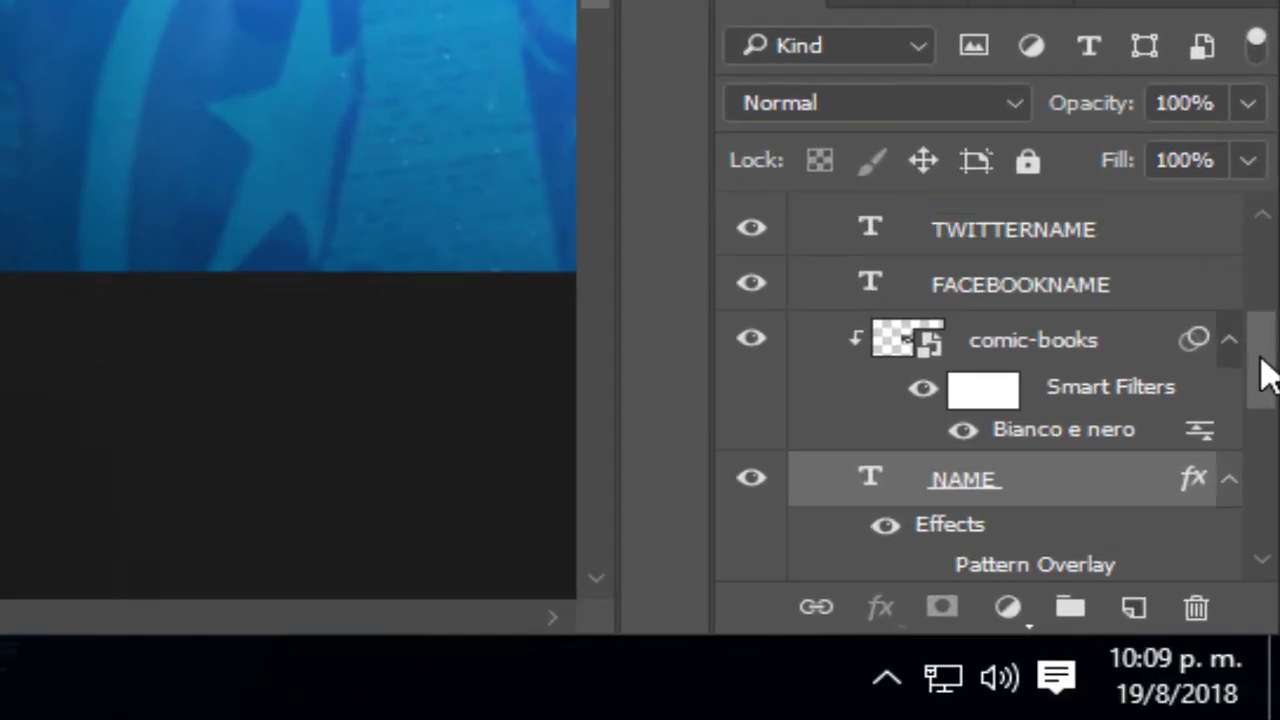
{"action": "left_click", "coordinate": [1015, 388]}
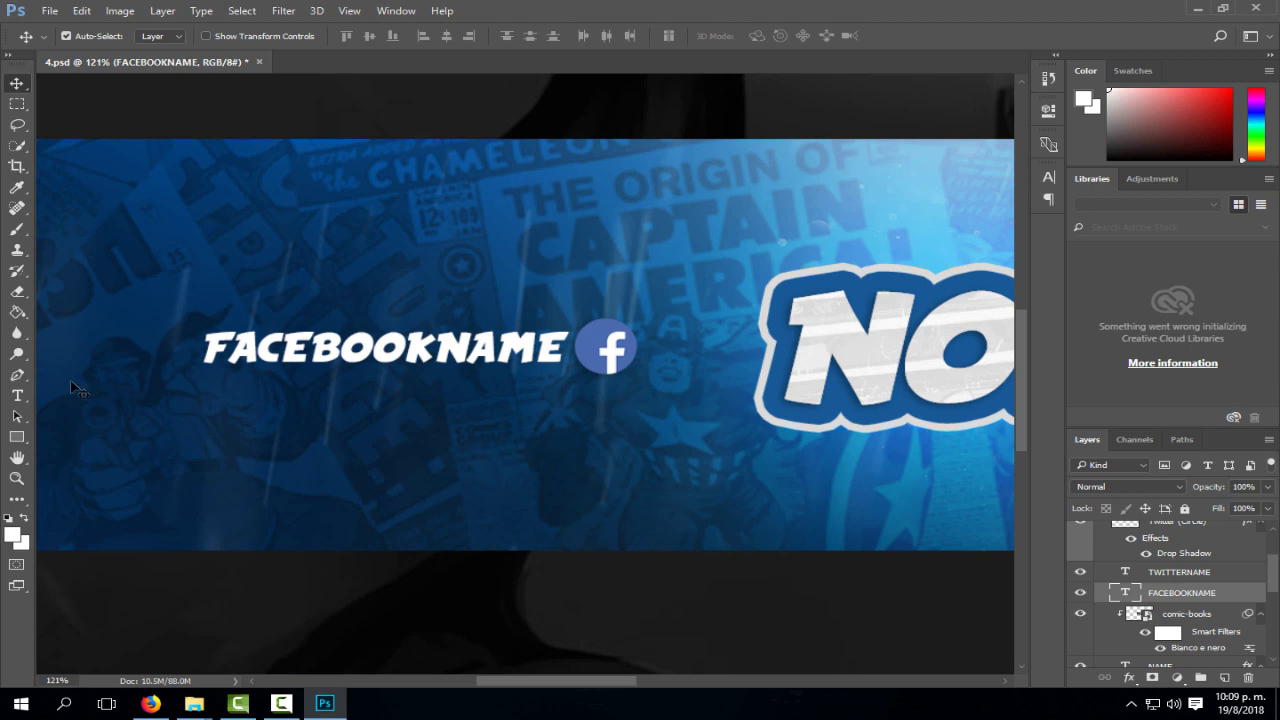
{"action": "left_click", "coordinate": [17, 396]}
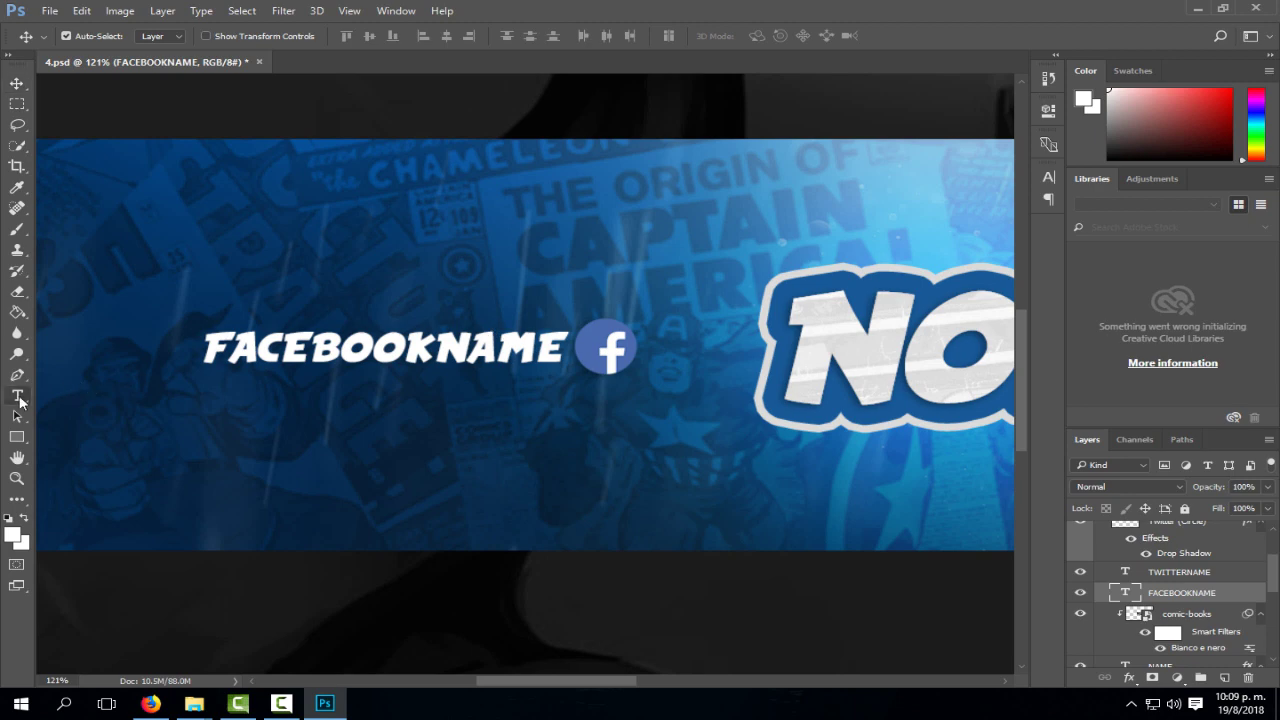
{"action": "left_click", "coordinate": [552, 349]}
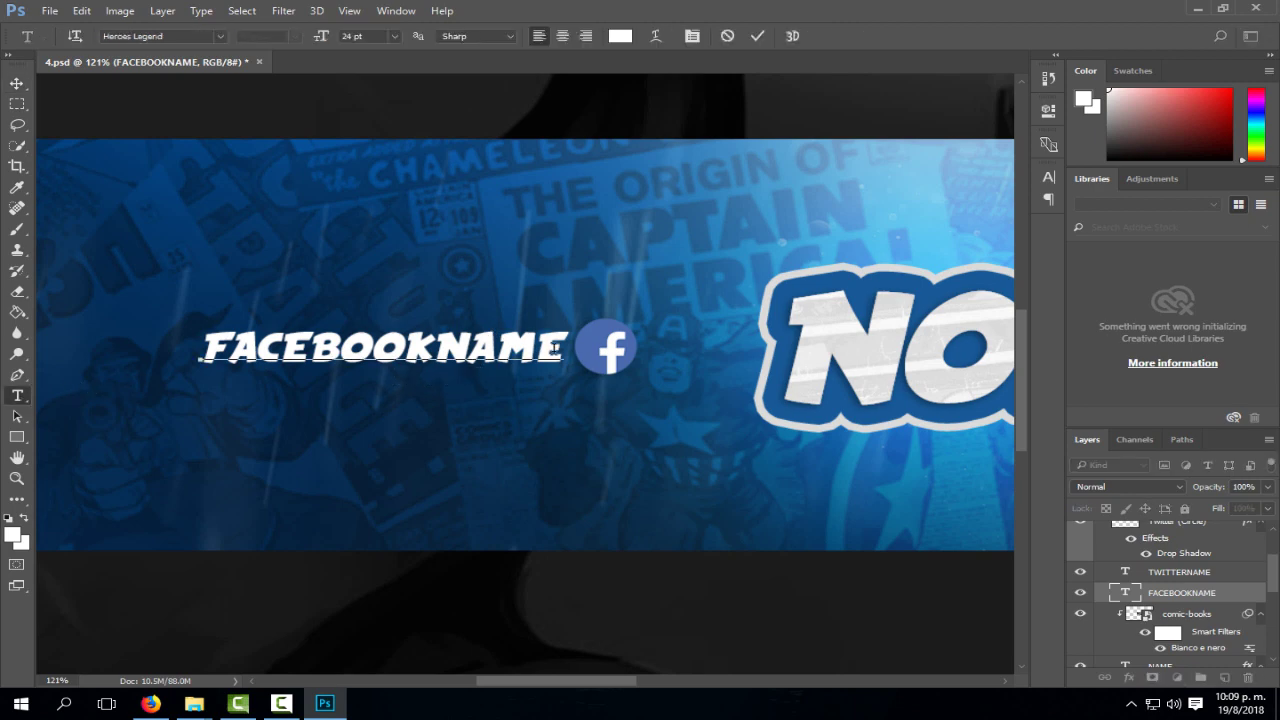
{"action": "key", "text": "BackSpace"}
{"action": "key", "text": "BackSpace"}
{"action": "key", "text": "BackSpace"}
{"action": "key", "text": "BackSpace"}
{"action": "key", "text": "BackSpace"}
{"action": "key", "text": "BackSpace"}
{"action": "key", "text": "BackSpace"}
{"action": "key", "text": "BackSpace"}
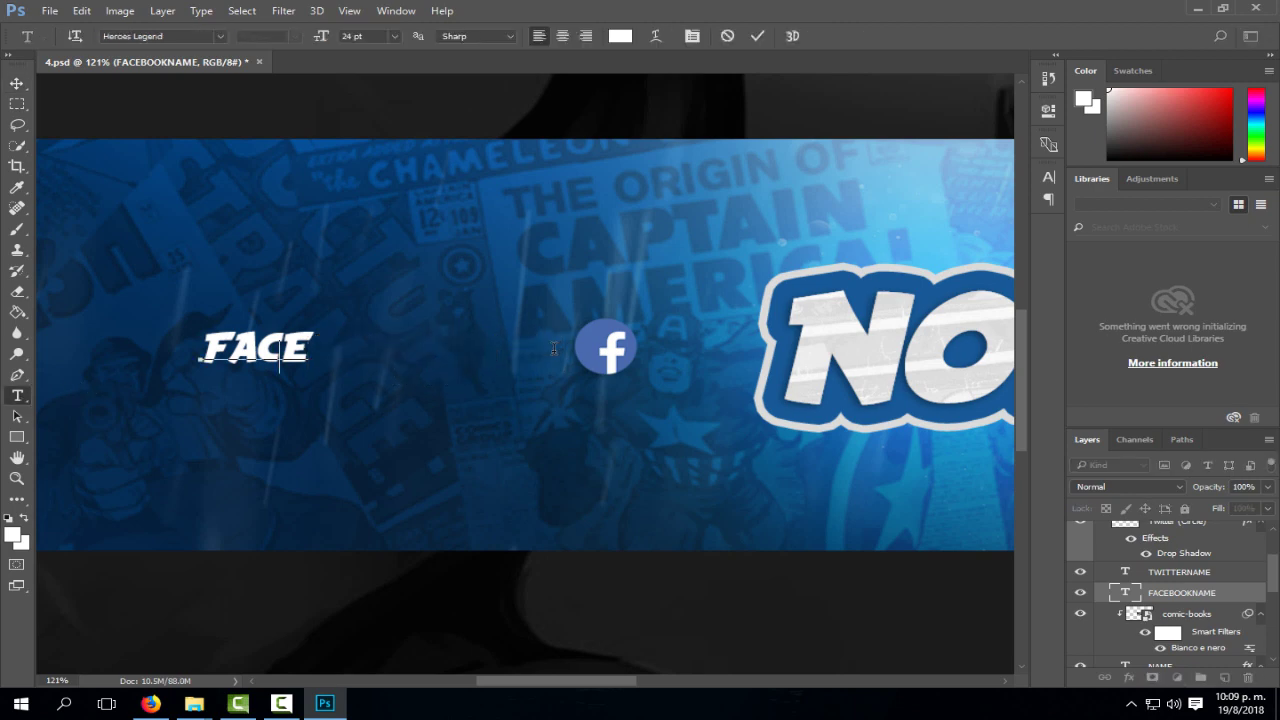
{"action": "key", "text": "BackSpace"}
{"action": "key", "text": "BackSpace"}
{"action": "key", "text": "BackSpace"}
{"action": "key", "text": "BackSpace"}
{"action": "type", "text": "o"}
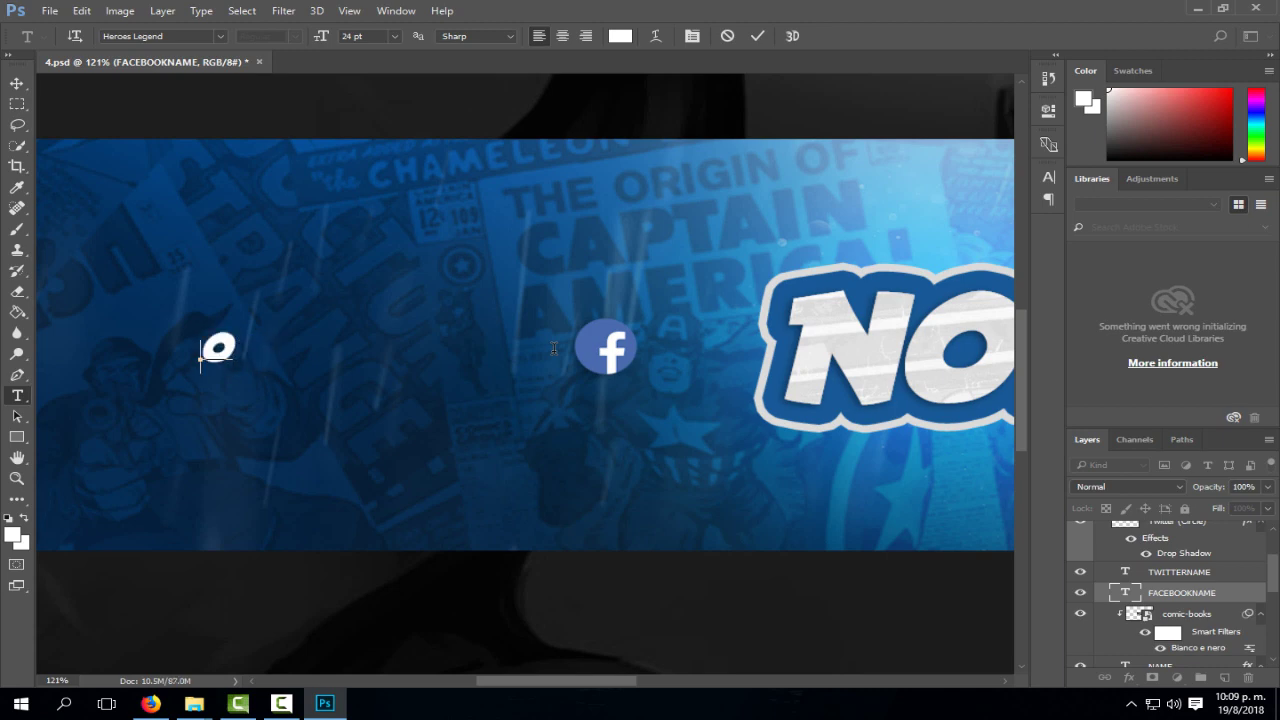
{"action": "key", "text": "BackSpace"}
{"action": "type", "text": "NOMBRE"}
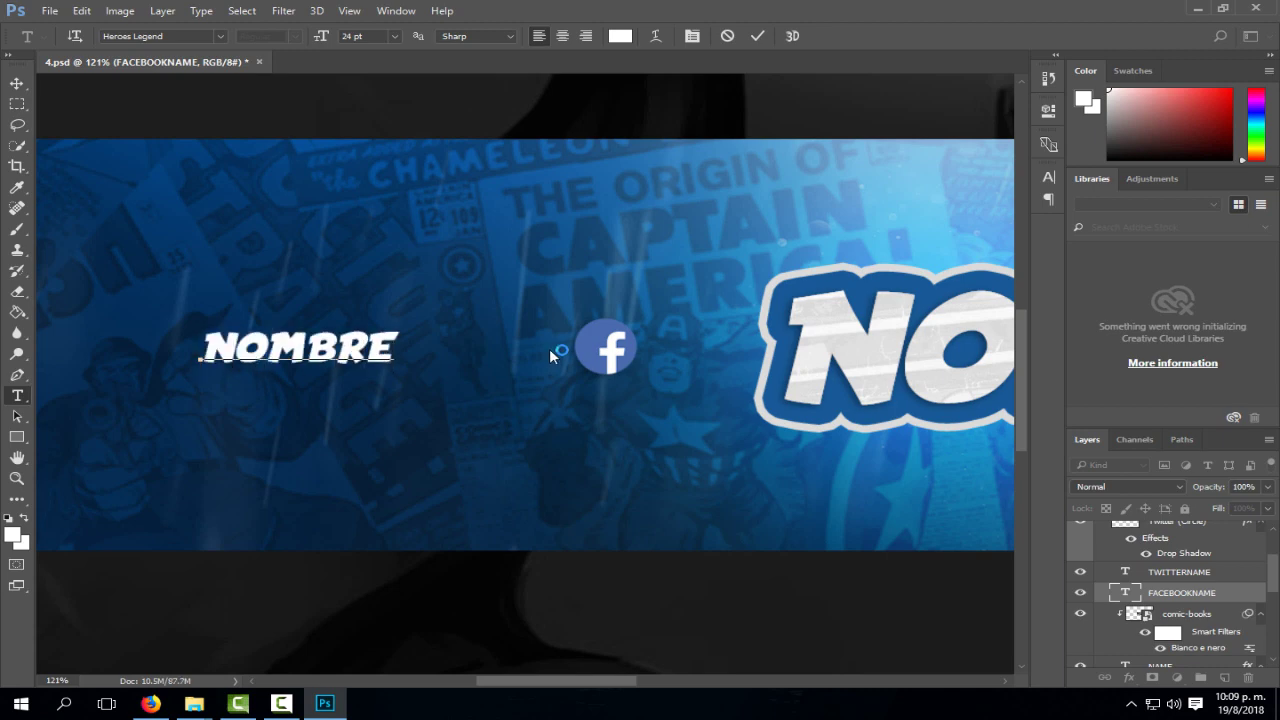
{"action": "left_click", "coordinate": [16, 80]}
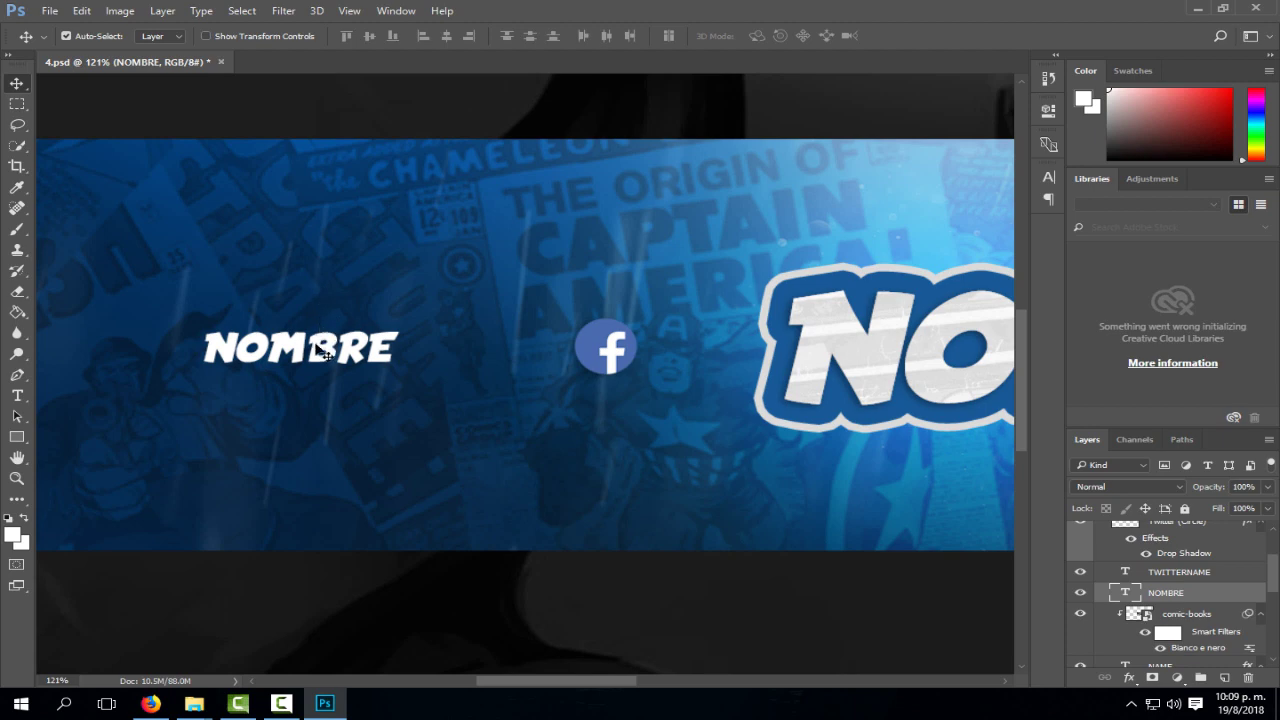
{"action": "left_click_drag", "start_coordinate": [324, 351], "coordinate": [484, 360]}
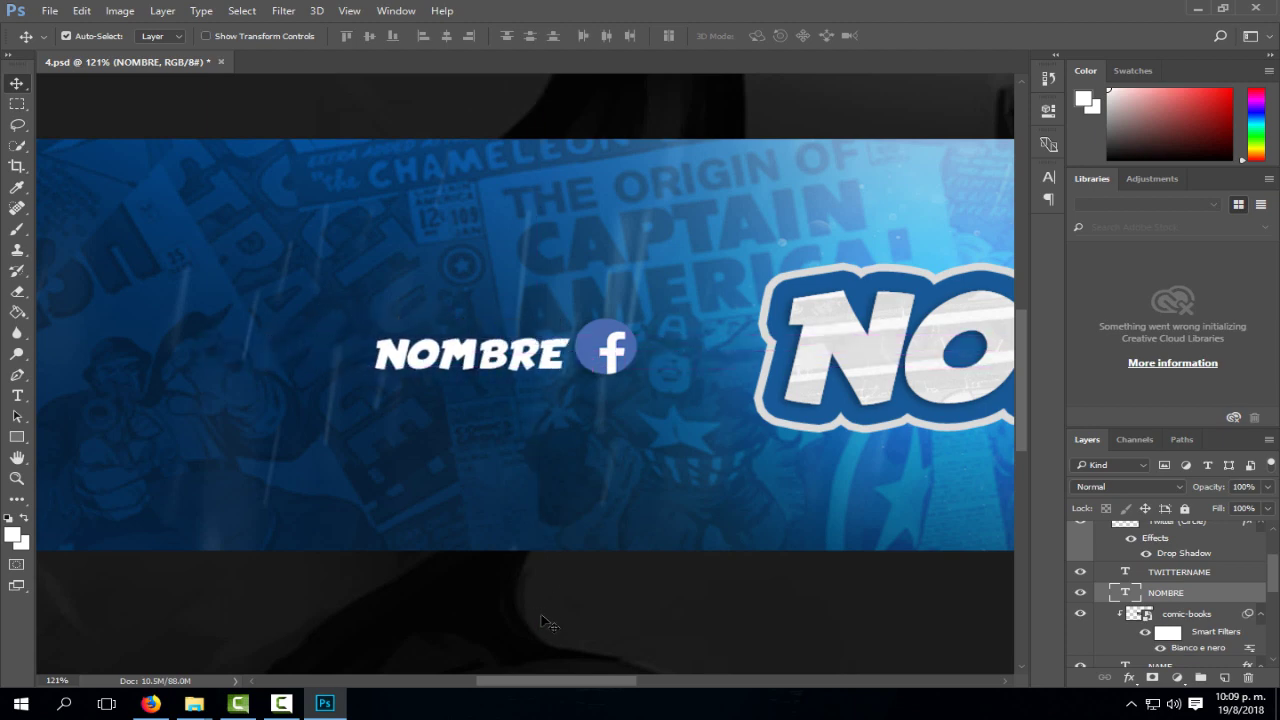
{"action": "left_click_drag", "start_coordinate": [587, 681], "coordinate": [821, 680]}
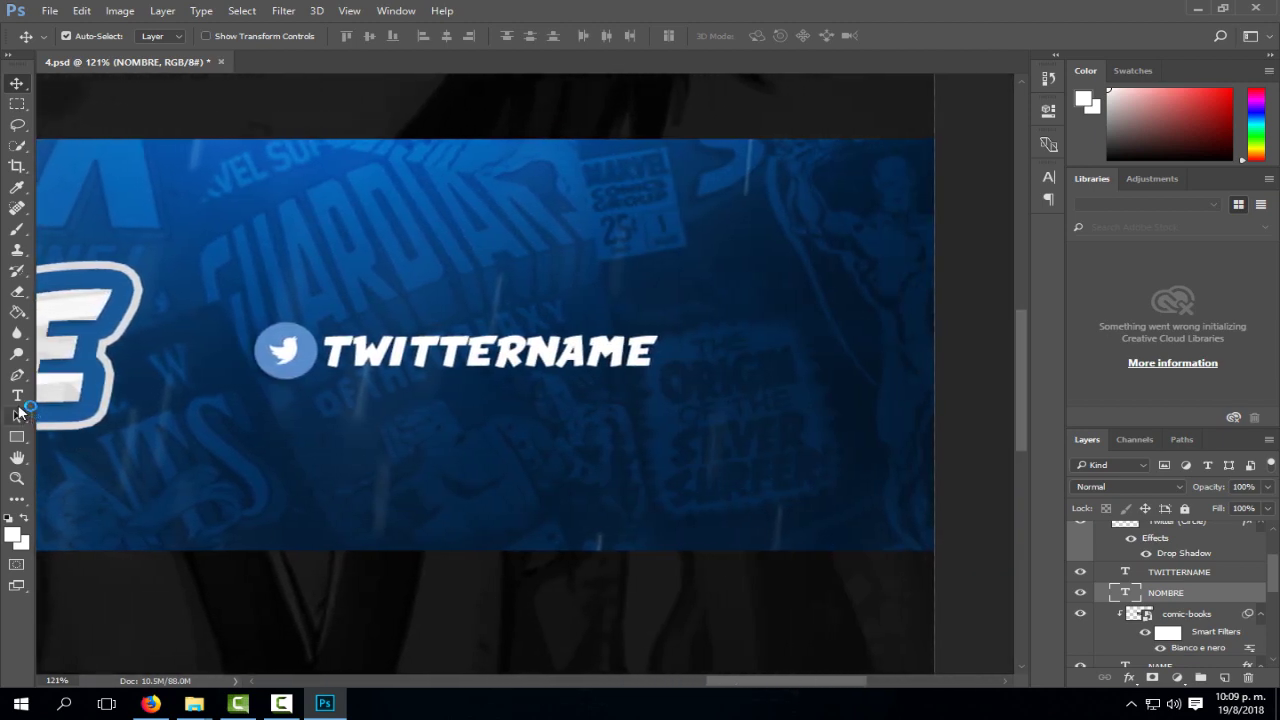
Replace TWITTERNAME with NOMBRE, then zoom out to view the whole banner.
{"action": "left_click", "coordinate": [17, 416]}
{"action": "left_click", "coordinate": [17, 395]}
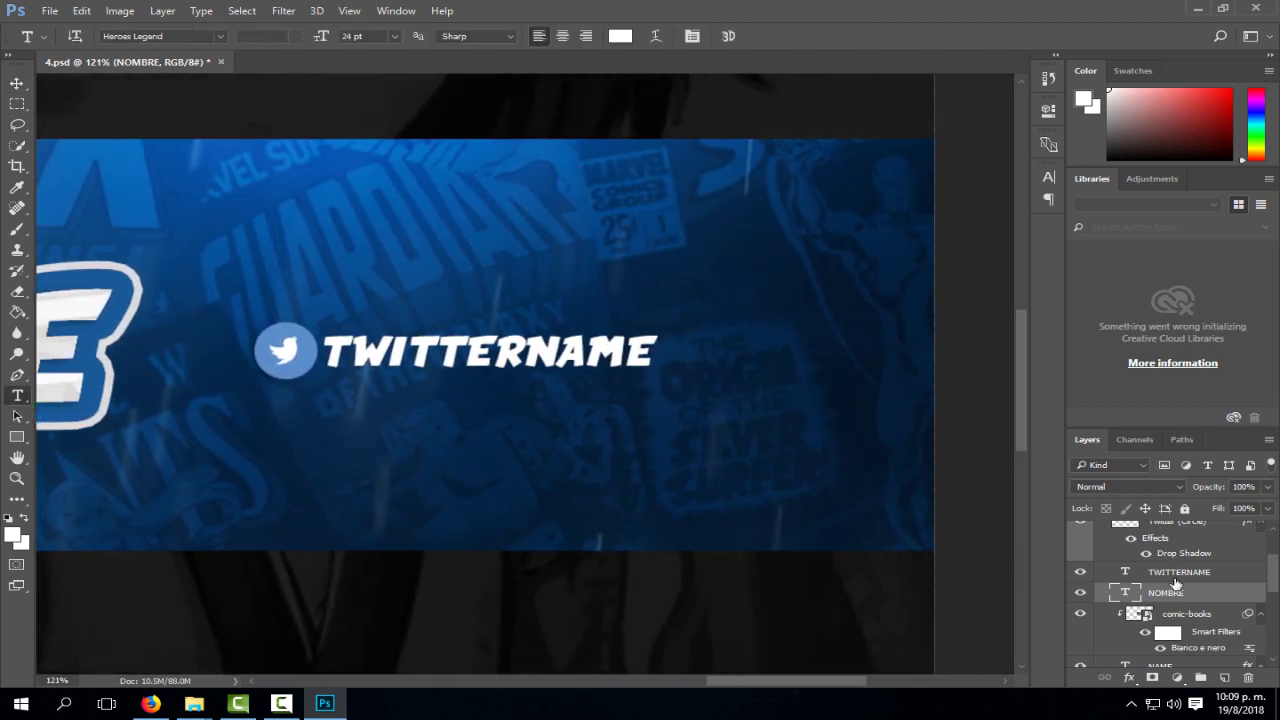
{"action": "left_click", "coordinate": [1156, 570]}
{"action": "left_click", "coordinate": [648, 347]}
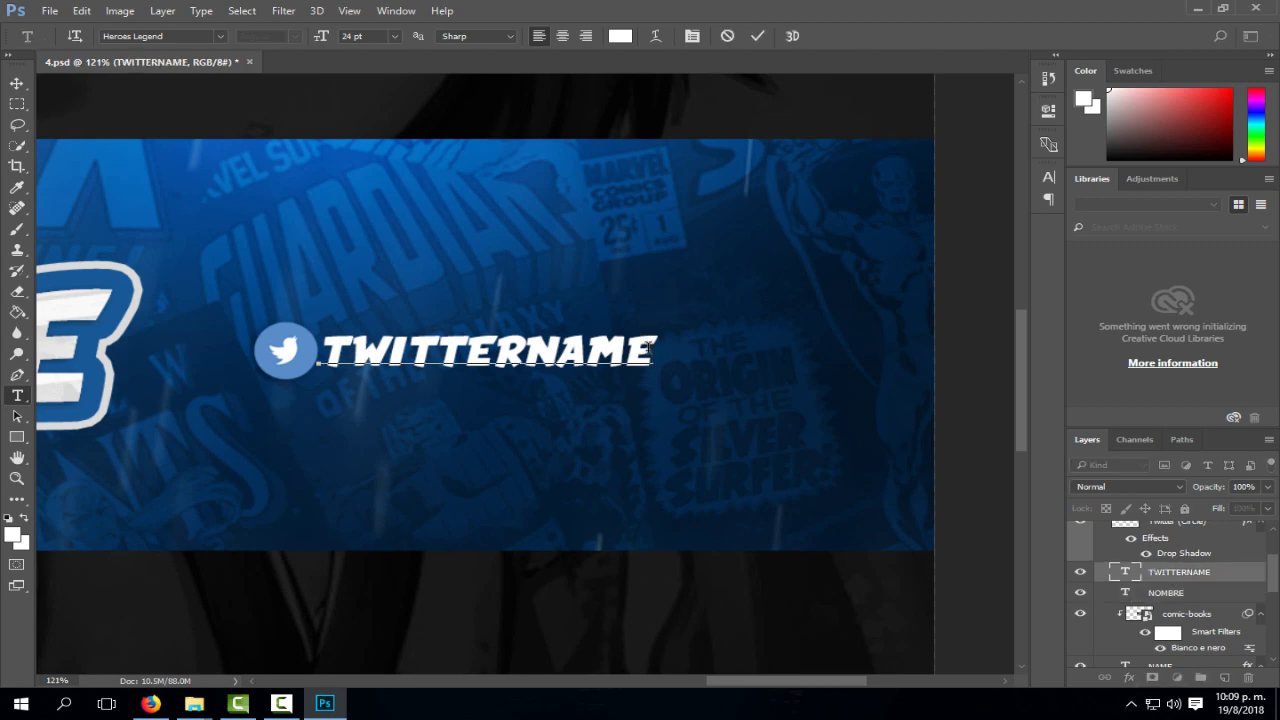
{"action": "key", "text": "BackSpace"}
{"action": "key", "text": "BackSpace"}
{"action": "key", "text": "BackSpace"}
{"action": "key", "text": "BackSpace"}
{"action": "key", "text": "BackSpace"}
{"action": "key", "text": "BackSpace"}
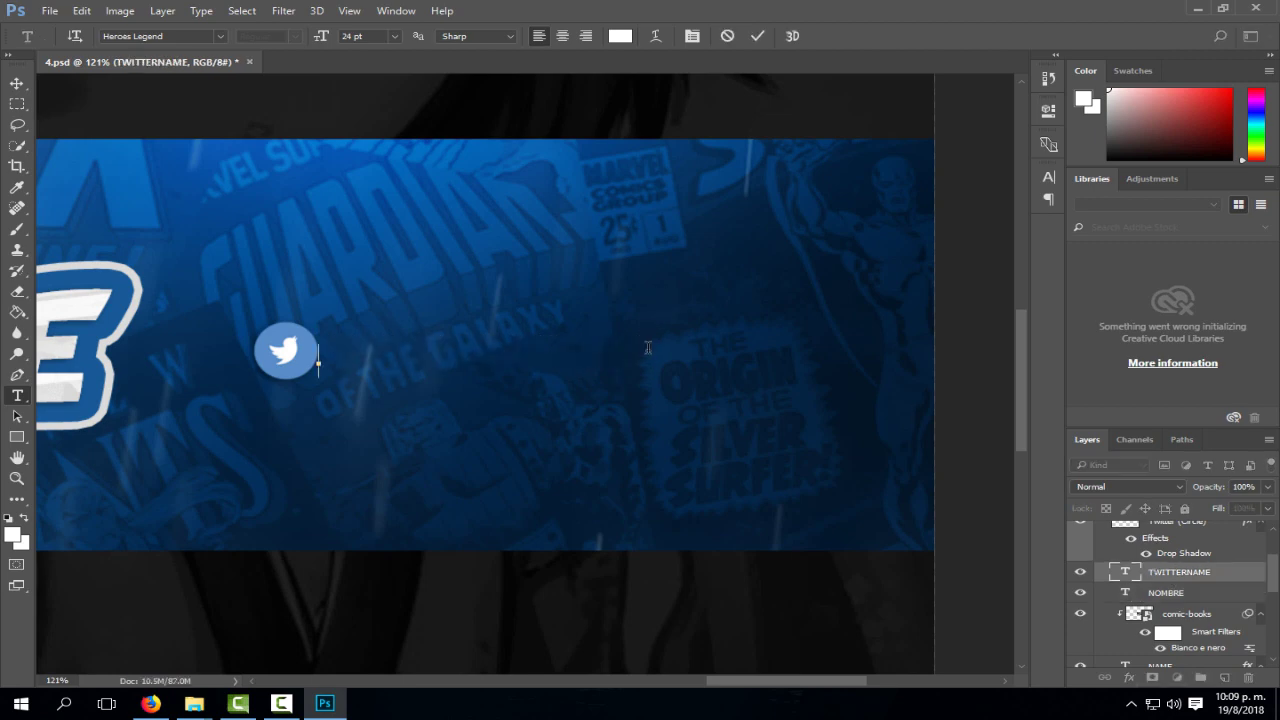
{"action": "type", "text": "NOMBRE"}
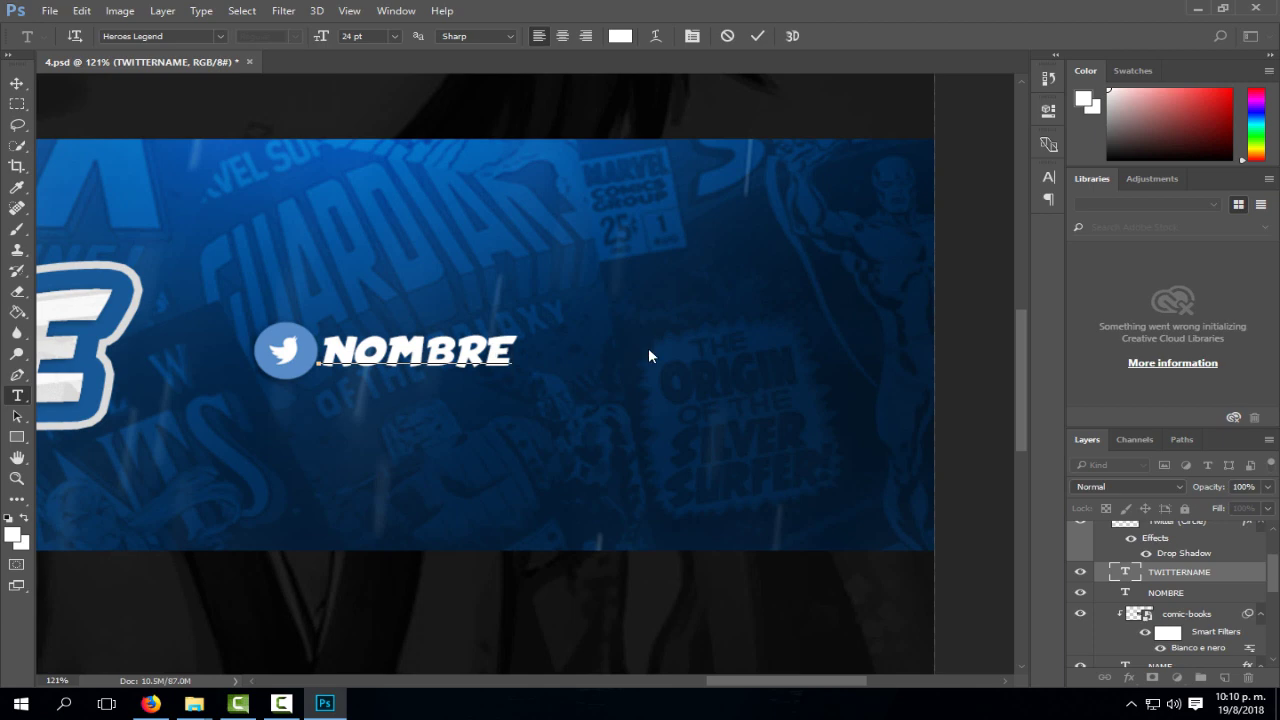
{"action": "left_click", "coordinate": [17, 83]}
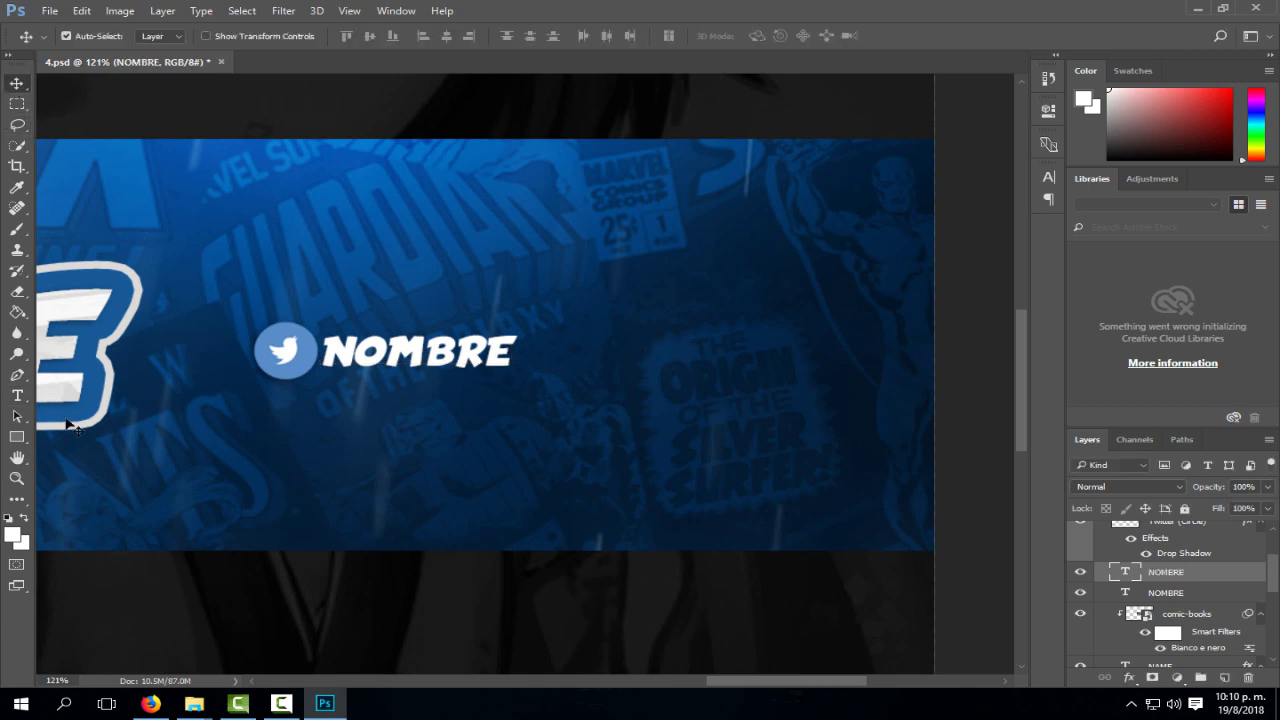
{"action": "left_click", "coordinate": [16, 478]}
{"action": "left_click_drag", "start_coordinate": [306, 458], "coordinate": [236, 460]}
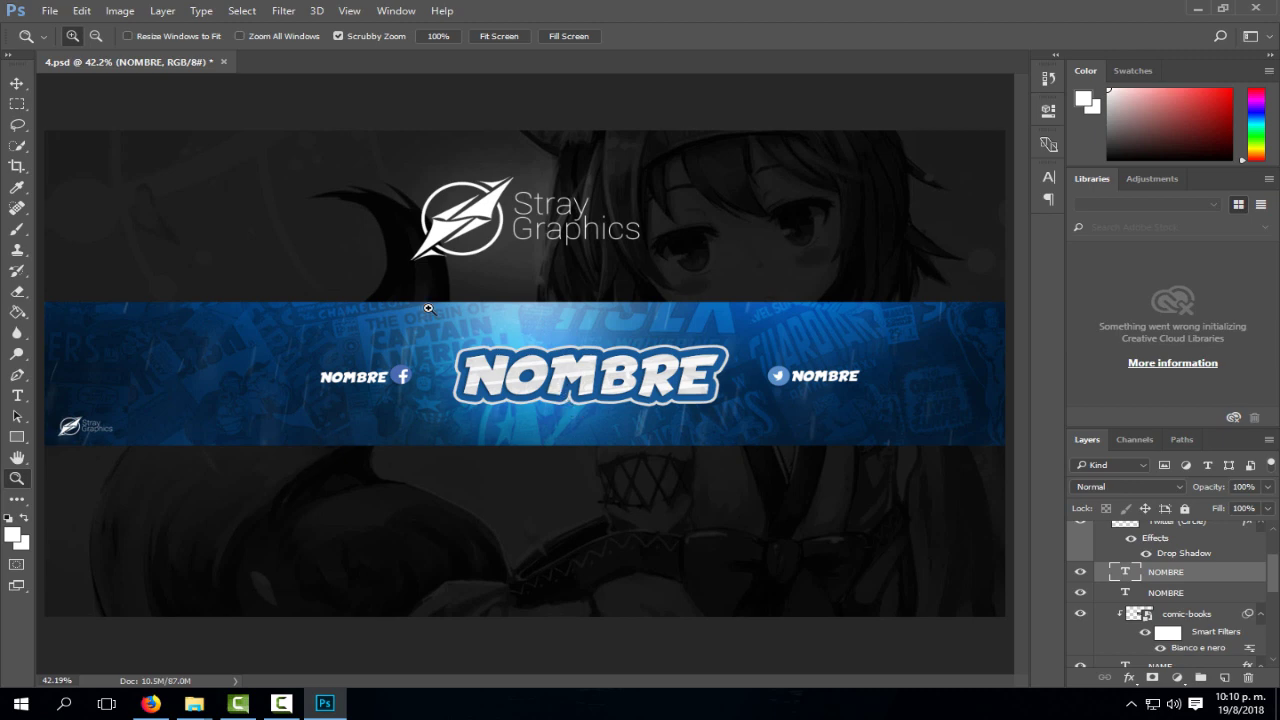
Save the banner as a CompuServe GIF named 4, accepting the Indexed Color and GIF Options defaults.
{"action": "left_click", "coordinate": [50, 12]}
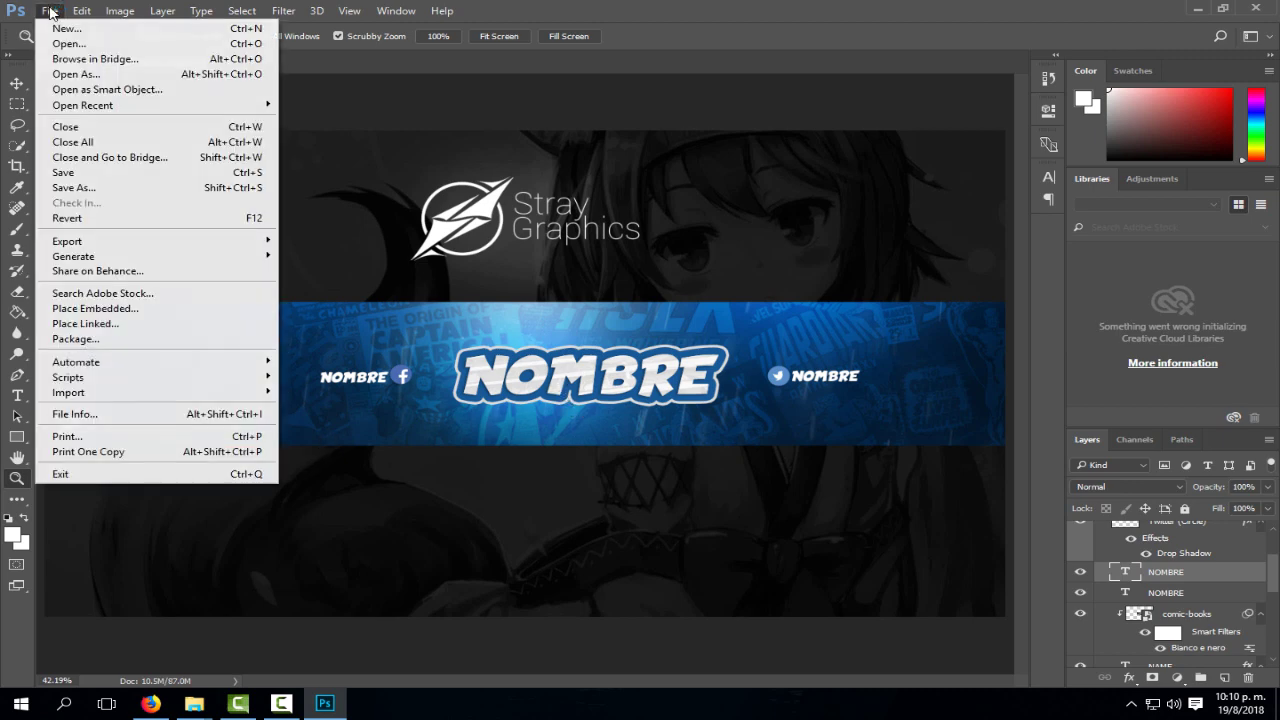
{"action": "left_click", "coordinate": [106, 190]}
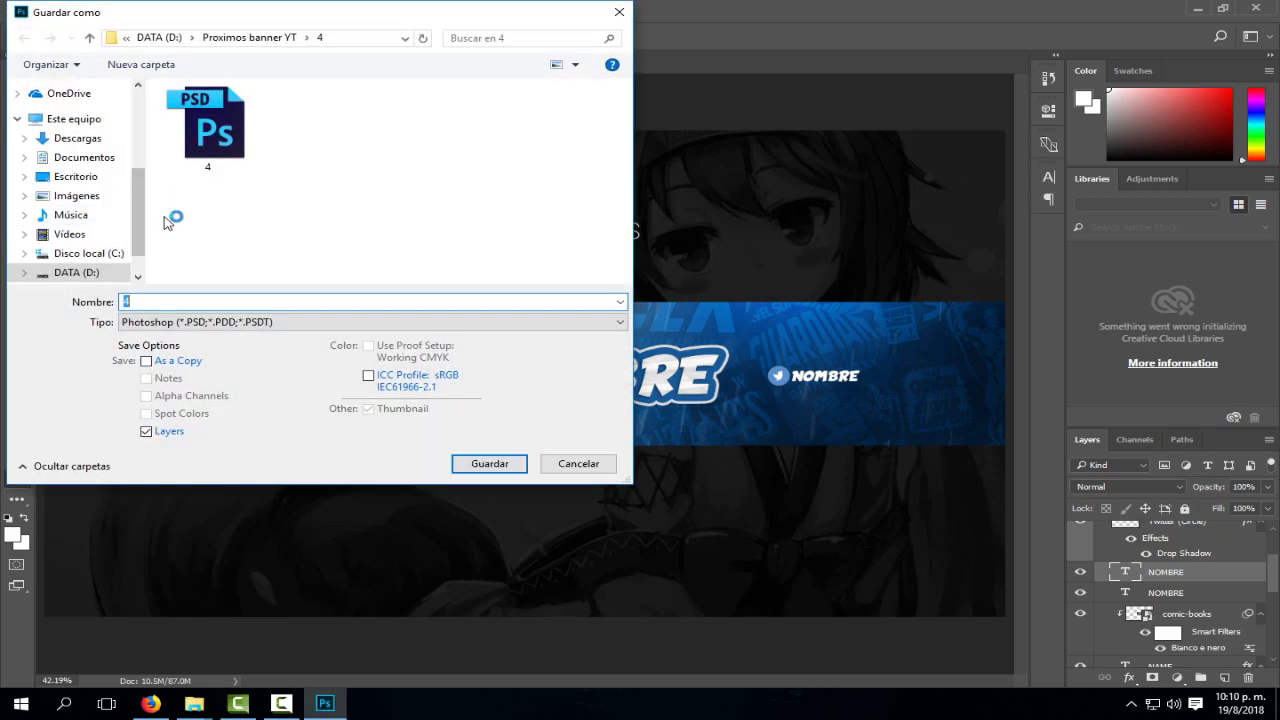
{"action": "left_click", "coordinate": [229, 320]}
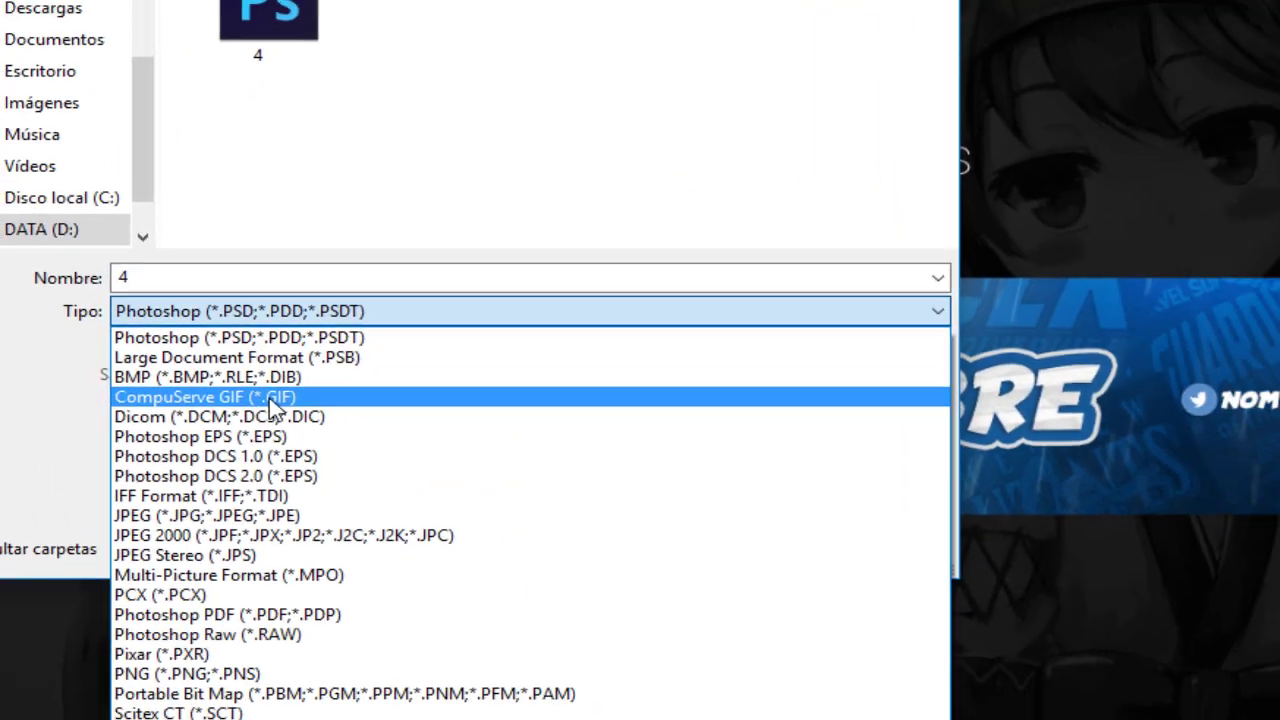
{"action": "left_click", "coordinate": [272, 398]}
{"action": "double_click", "coordinate": [160, 302]}
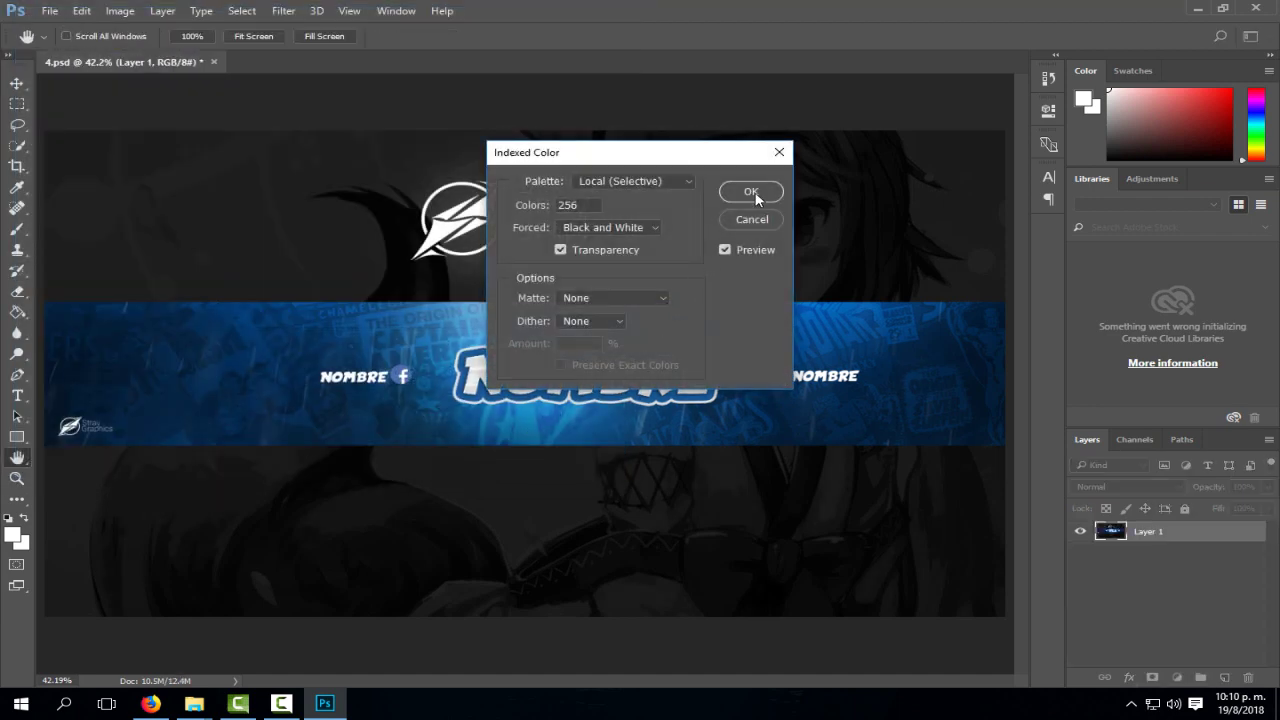
{"action": "left_click", "coordinate": [751, 192]}
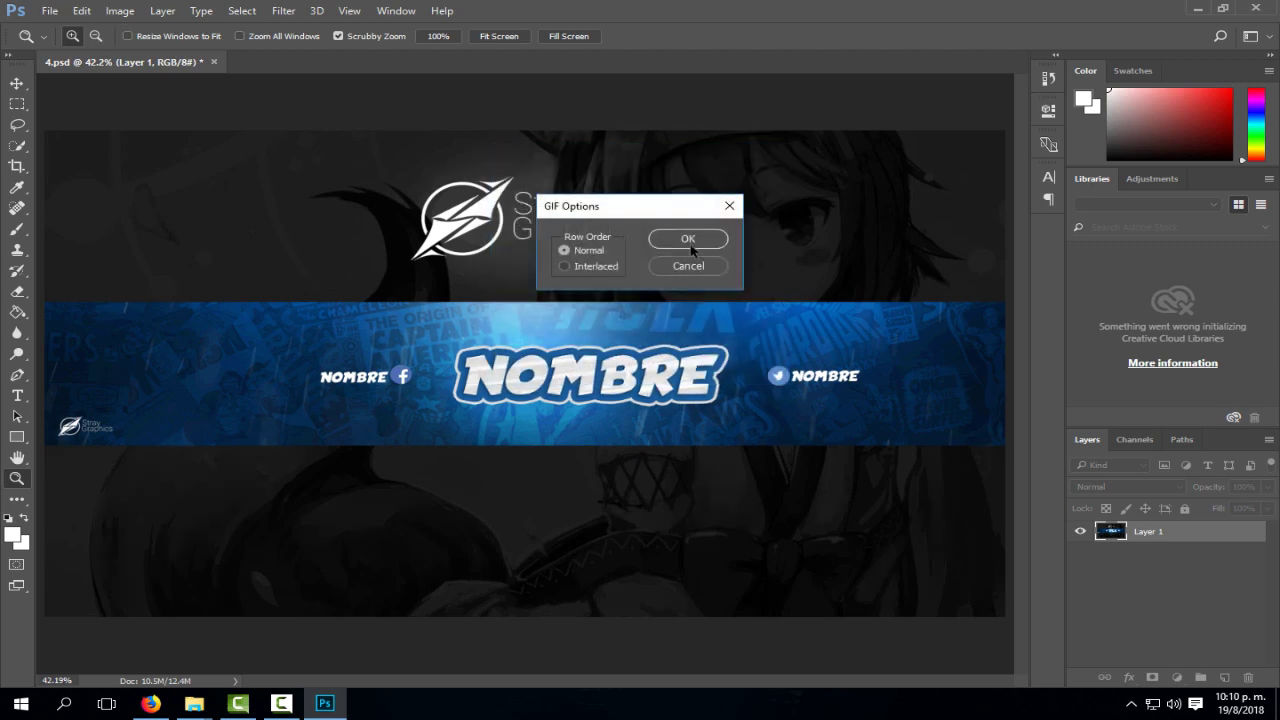
{"action": "left_click", "coordinate": [690, 240]}
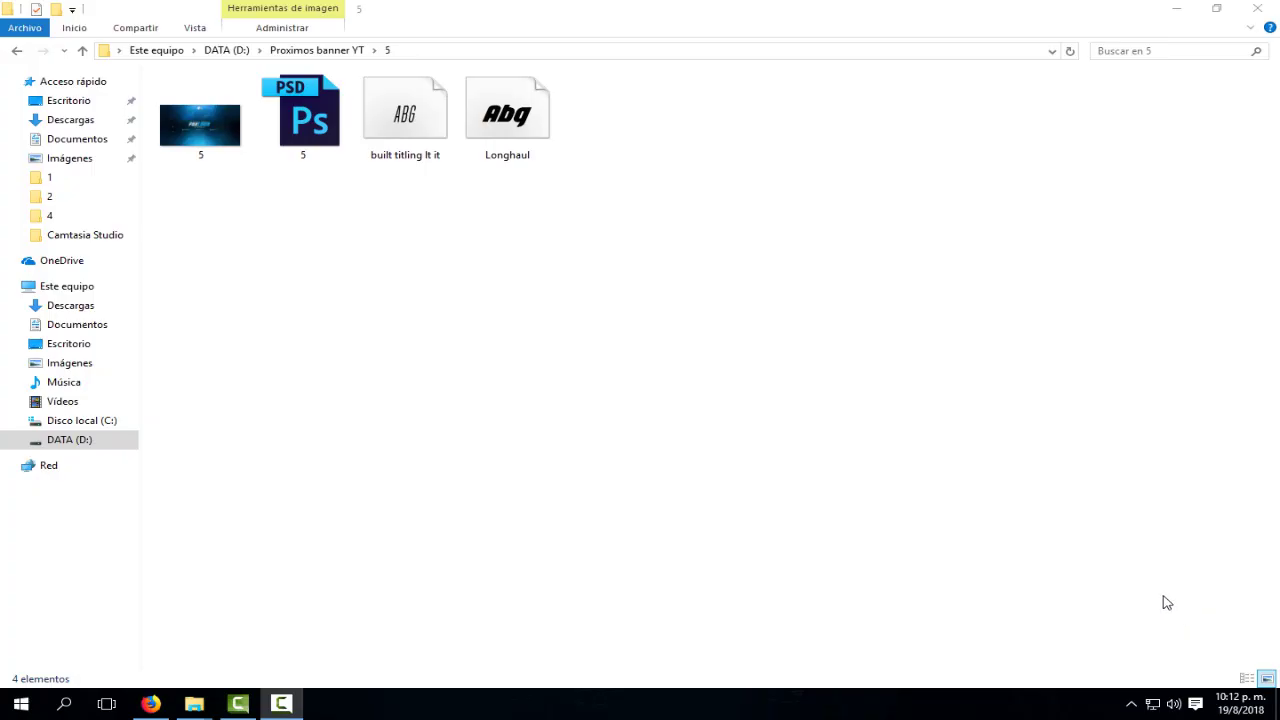
Install the built titling lt it and Longhaul fonts, replacing the existing copies.
{"action": "right_click", "coordinate": [405, 124]}
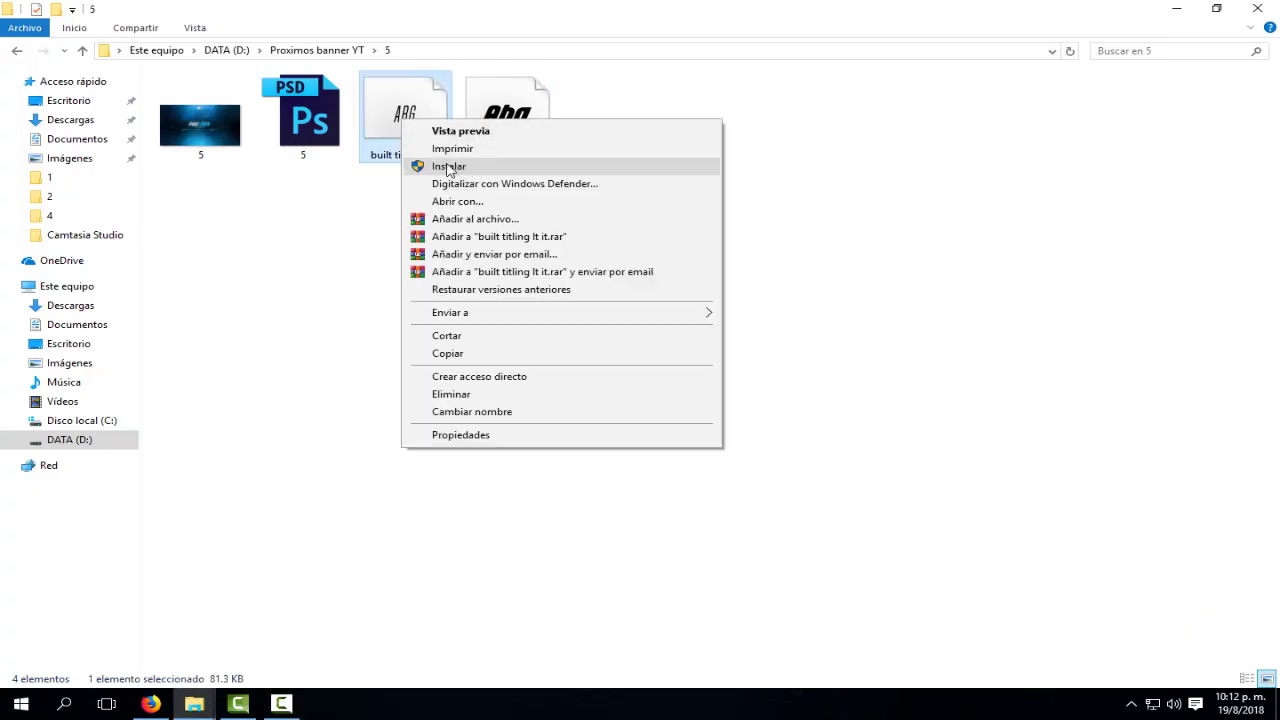
{"action": "left_click", "coordinate": [448, 167]}
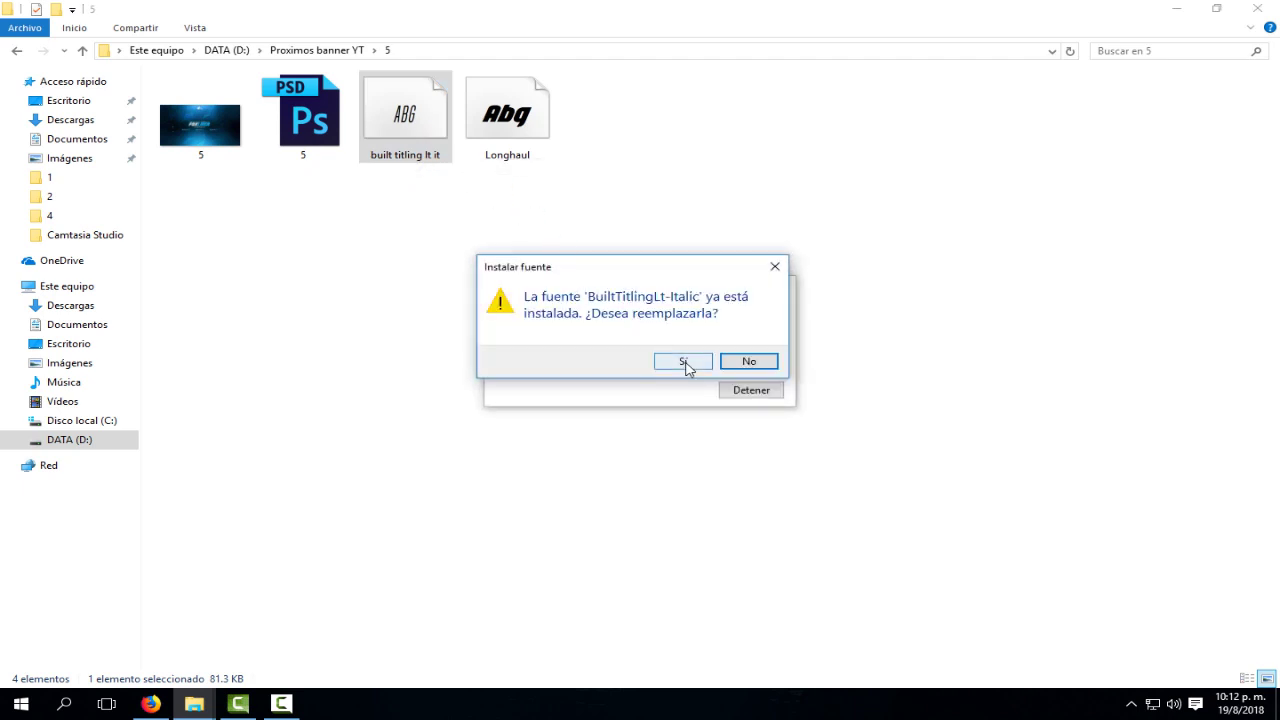
{"action": "left_click", "coordinate": [684, 362]}
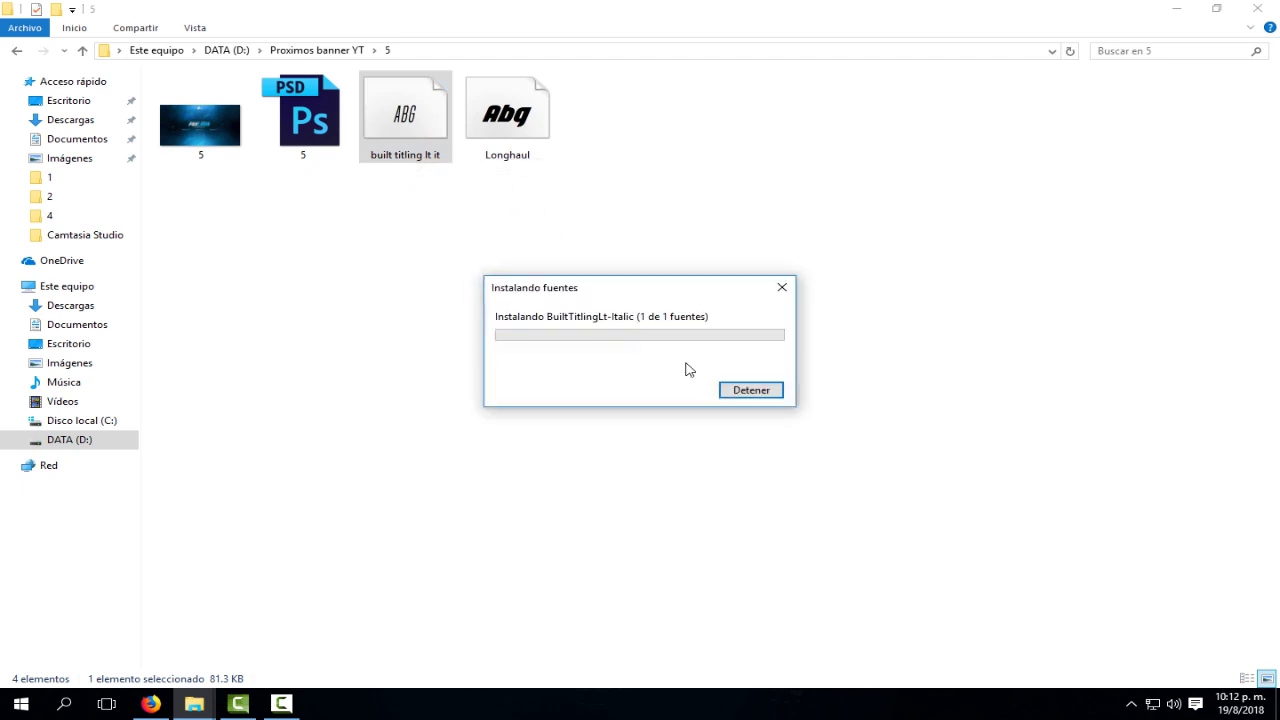
{"action": "right_click", "coordinate": [517, 121]}
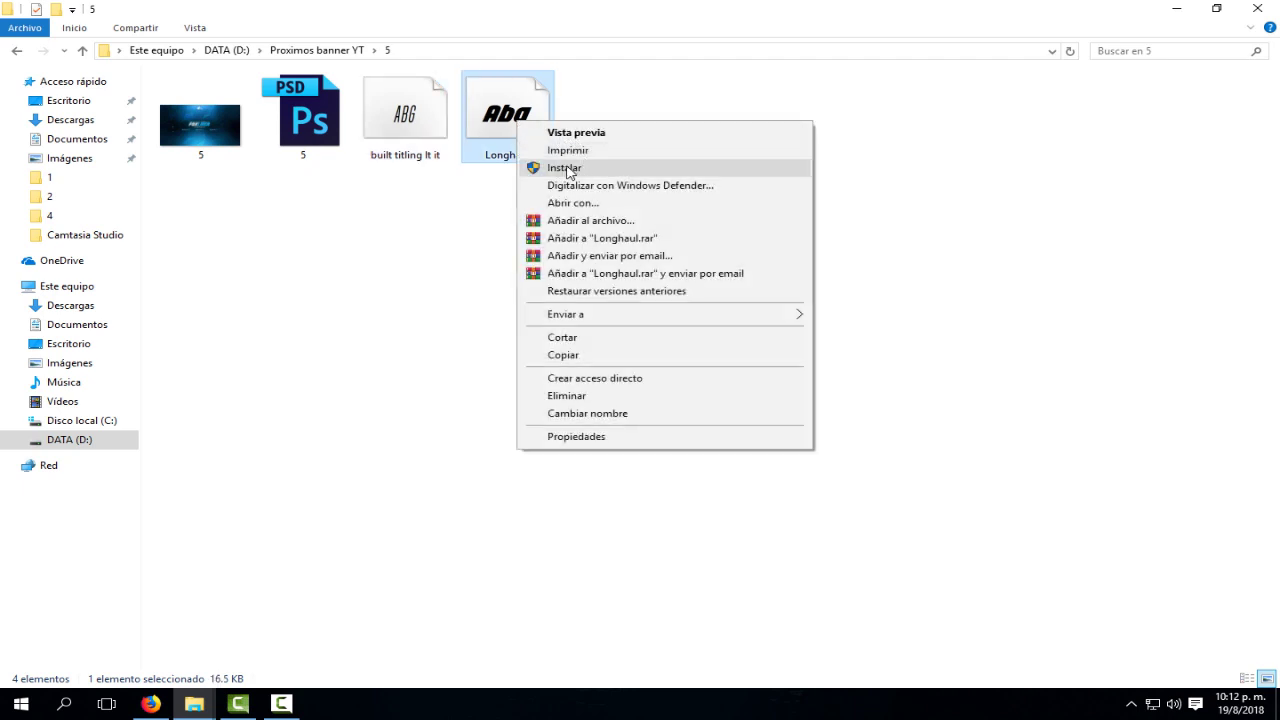
{"action": "left_click", "coordinate": [566, 168]}
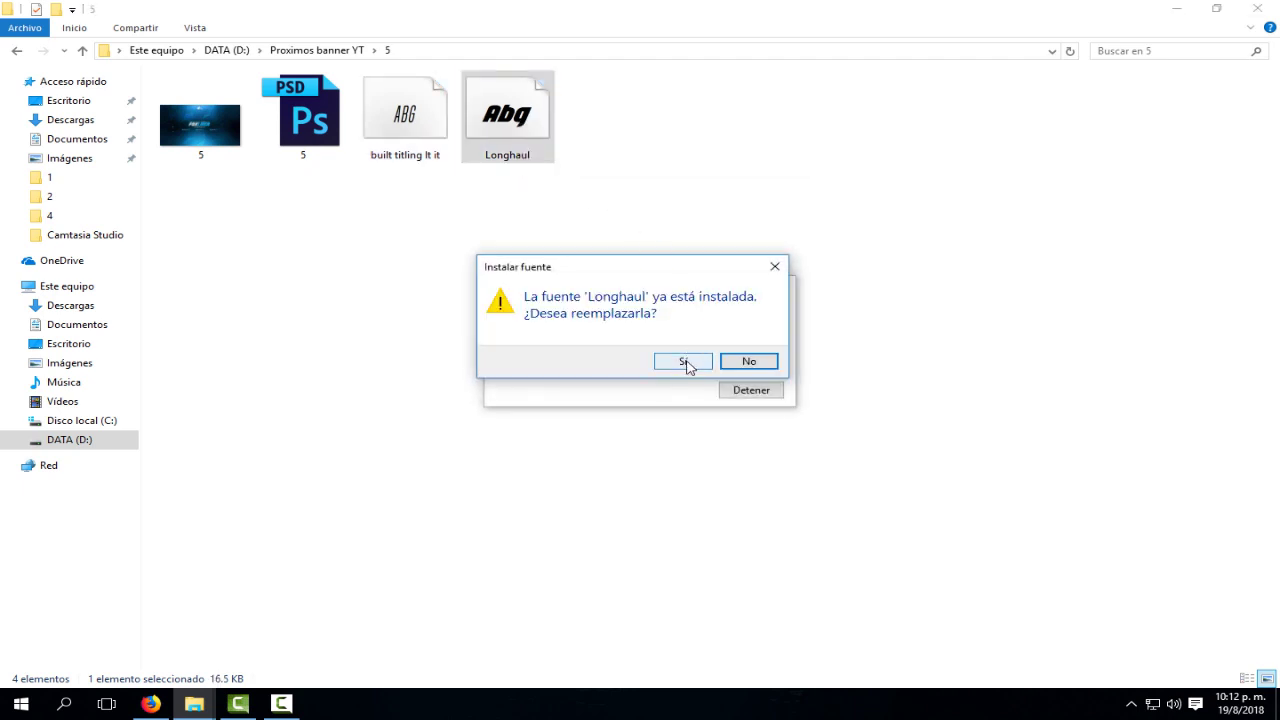
{"action": "left_click", "coordinate": [685, 363]}
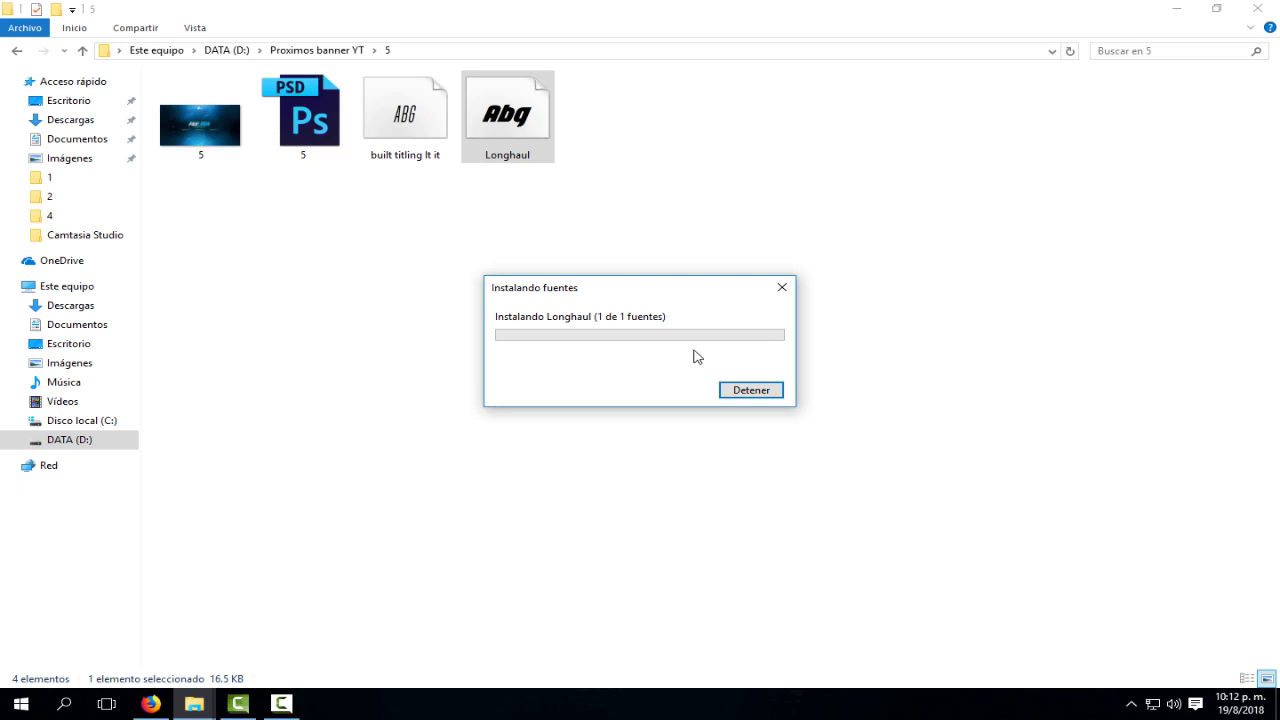
Open the PSD file 5 in Photoshop.
{"action": "left_click", "coordinate": [318, 124]}
{"action": "right_click", "coordinate": [318, 124]}
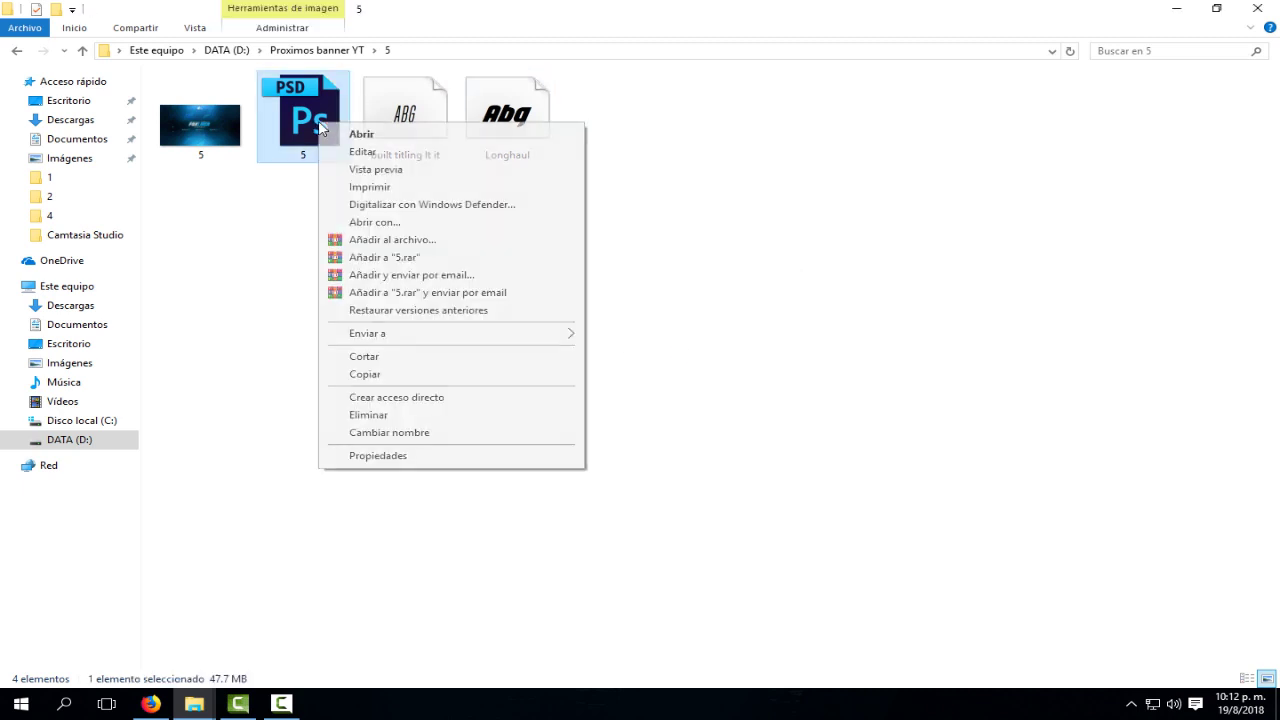
{"action": "left_click", "coordinate": [381, 138]}
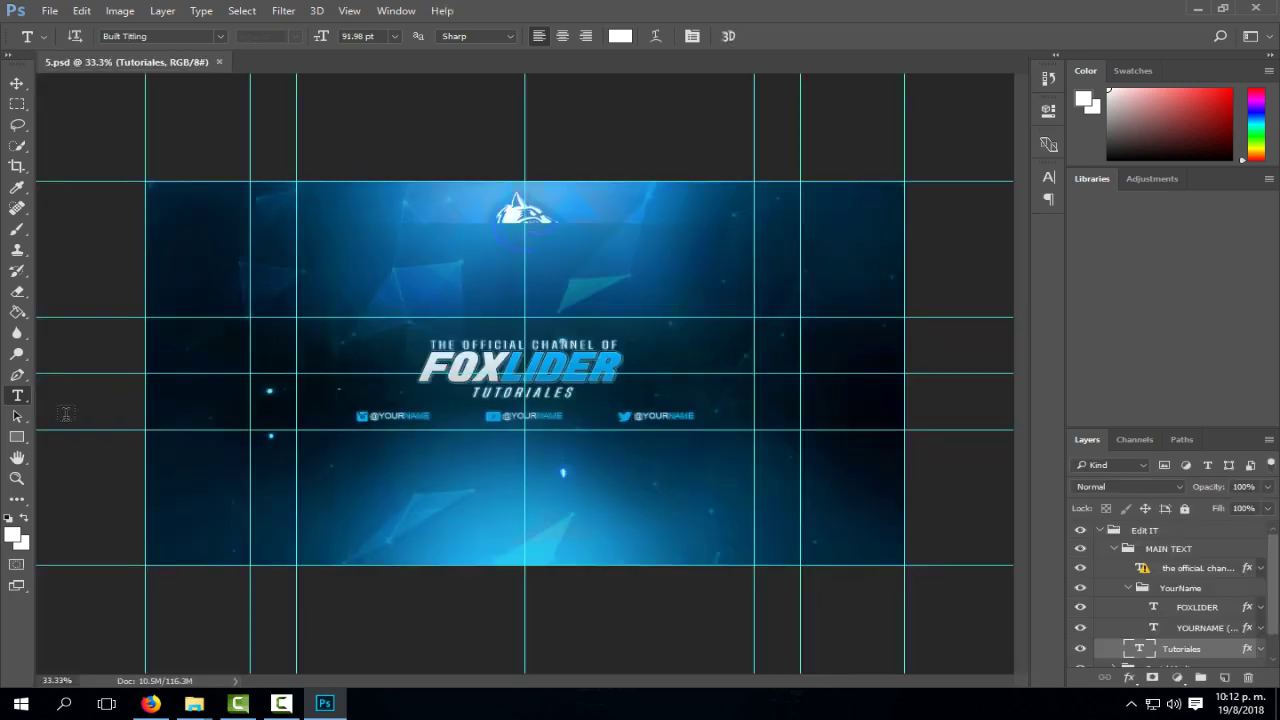
Zoom into the FOXLIDER title on 5.psd and shift the view horizontally.
{"action": "left_click", "coordinate": [16, 478]}
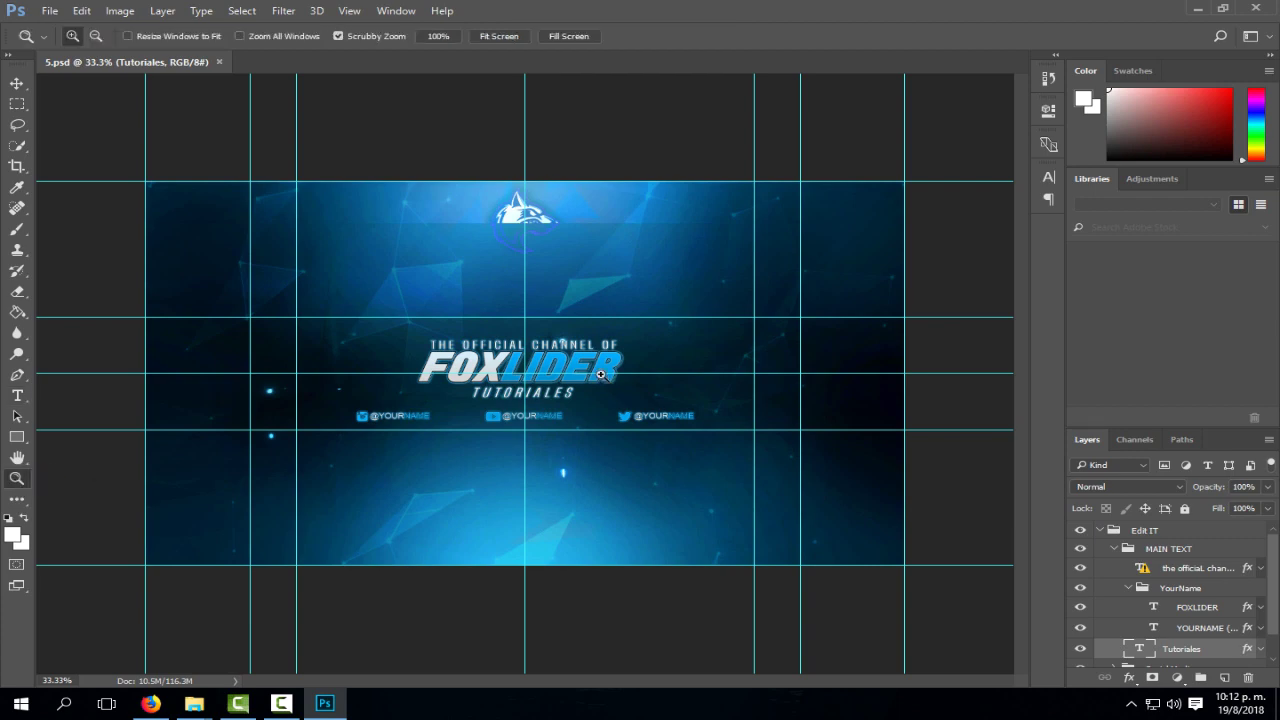
{"action": "left_click_drag", "start_coordinate": [600, 373], "coordinate": [690, 366]}
{"action": "left_click_drag", "start_coordinate": [698, 681], "coordinate": [670, 680]}
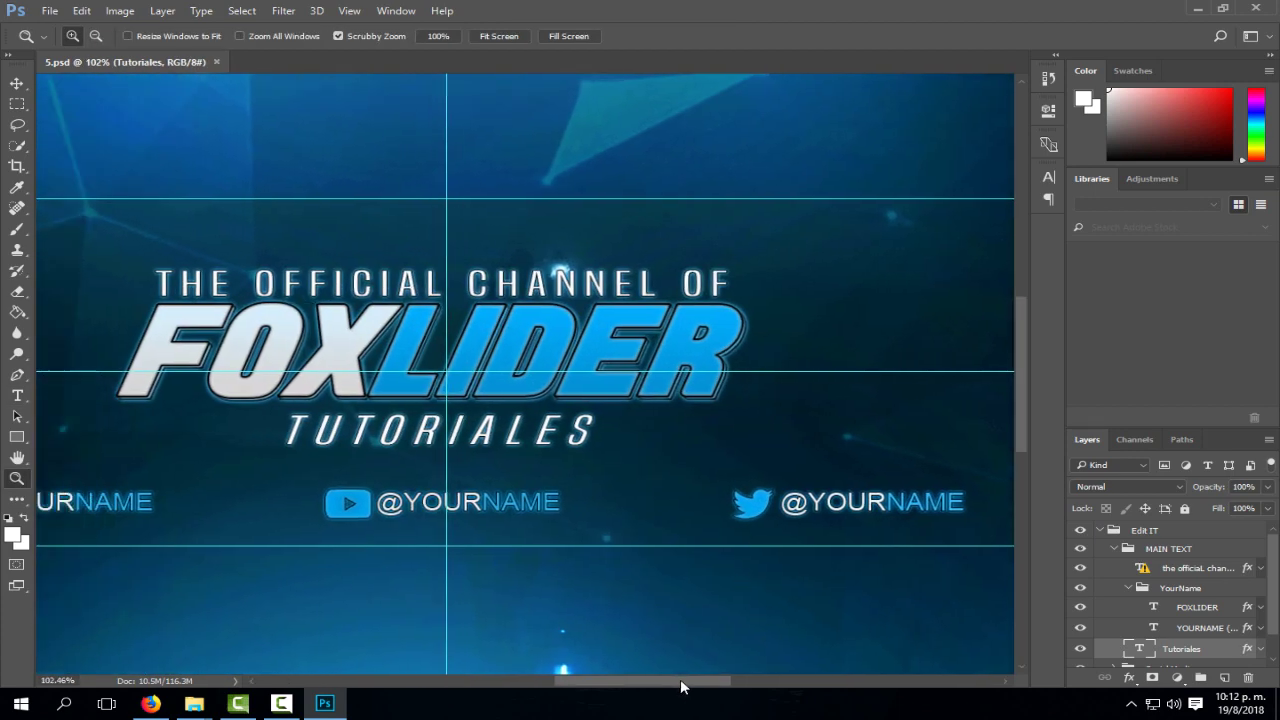
Select the FOXLIDER title layer and replace FOX with 'nom'.
{"action": "left_click", "coordinate": [18, 396]}
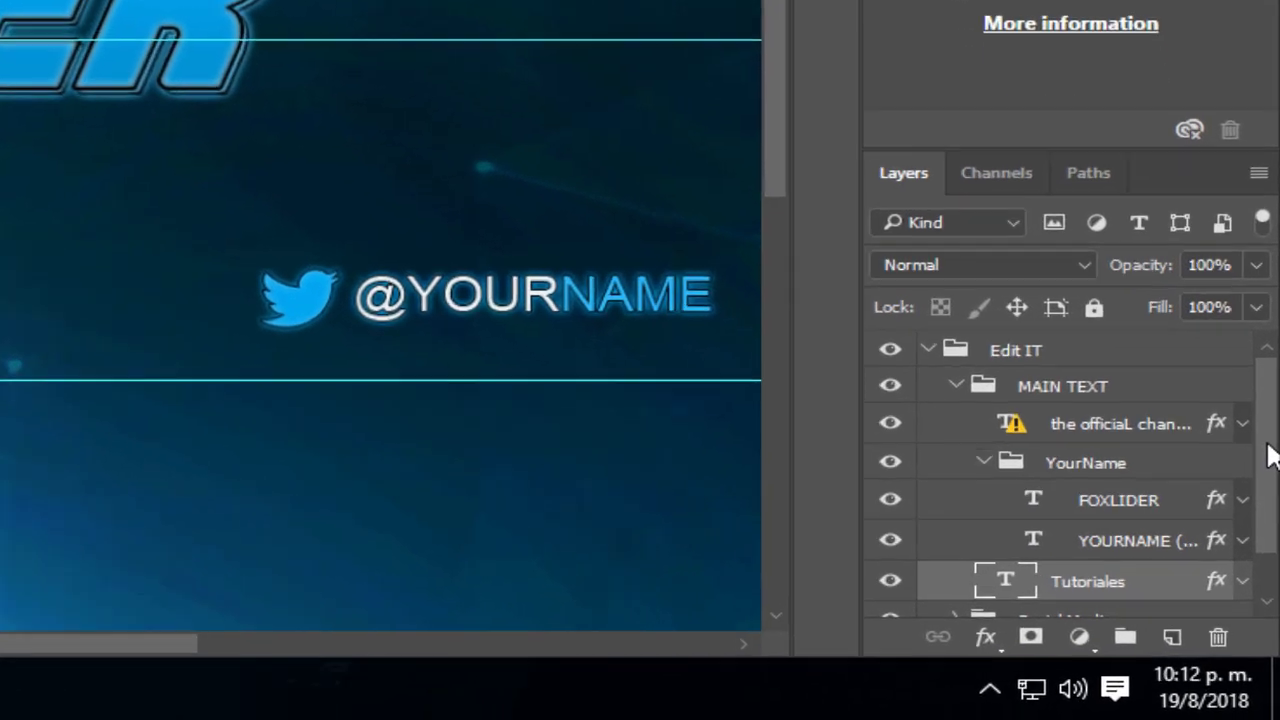
{"action": "scroll", "coordinate": [1273, 615], "scroll_direction": "down", "scroll_amount": 2}
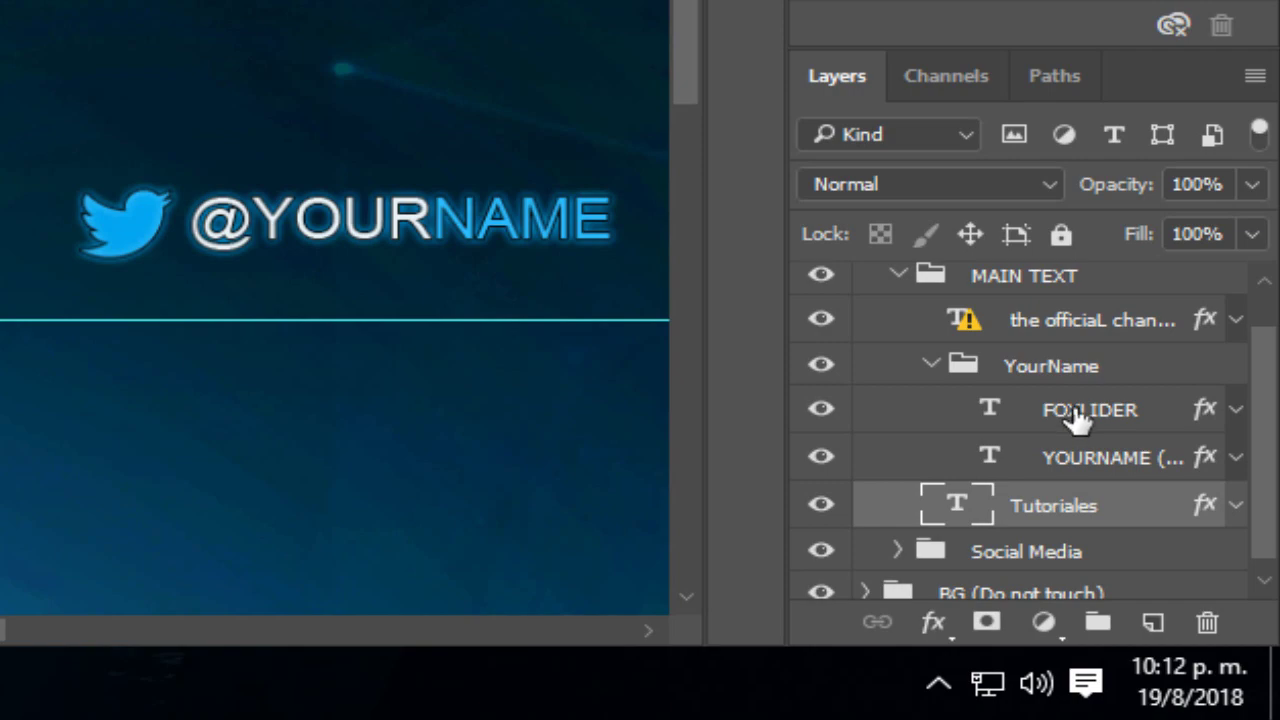
{"action": "left_click", "coordinate": [1072, 420]}
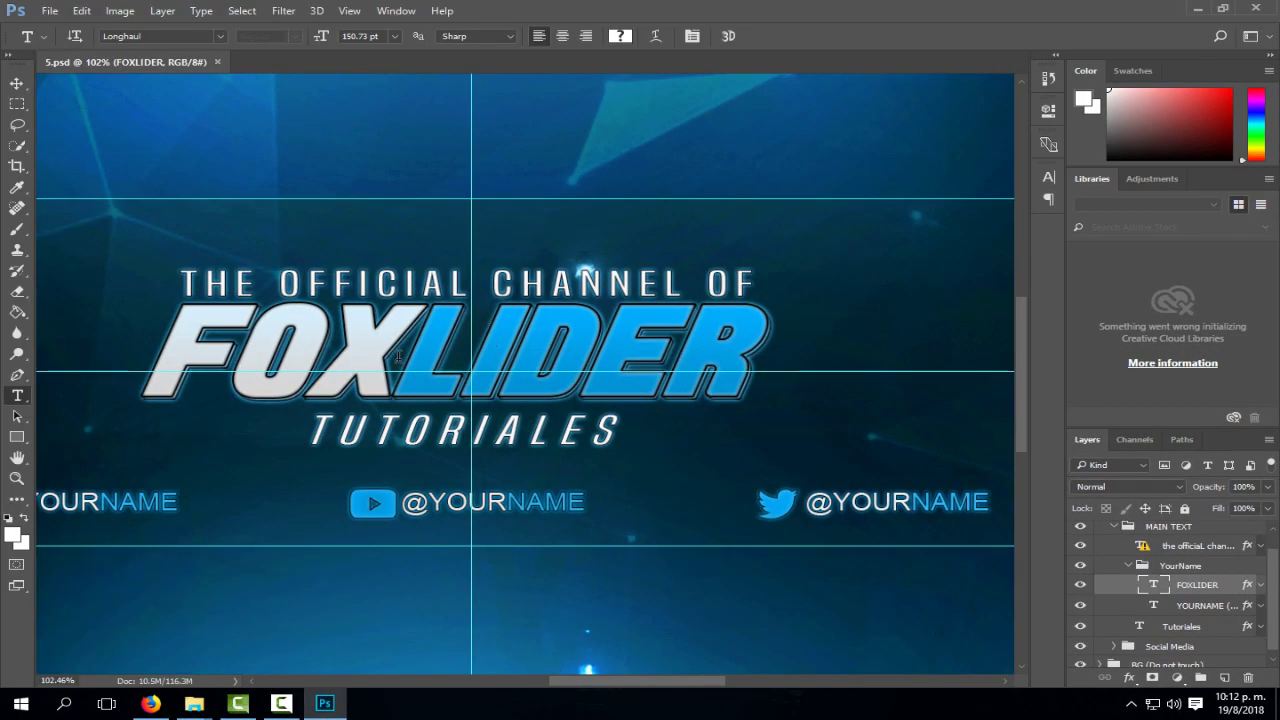
{"action": "left_click", "coordinate": [400, 355]}
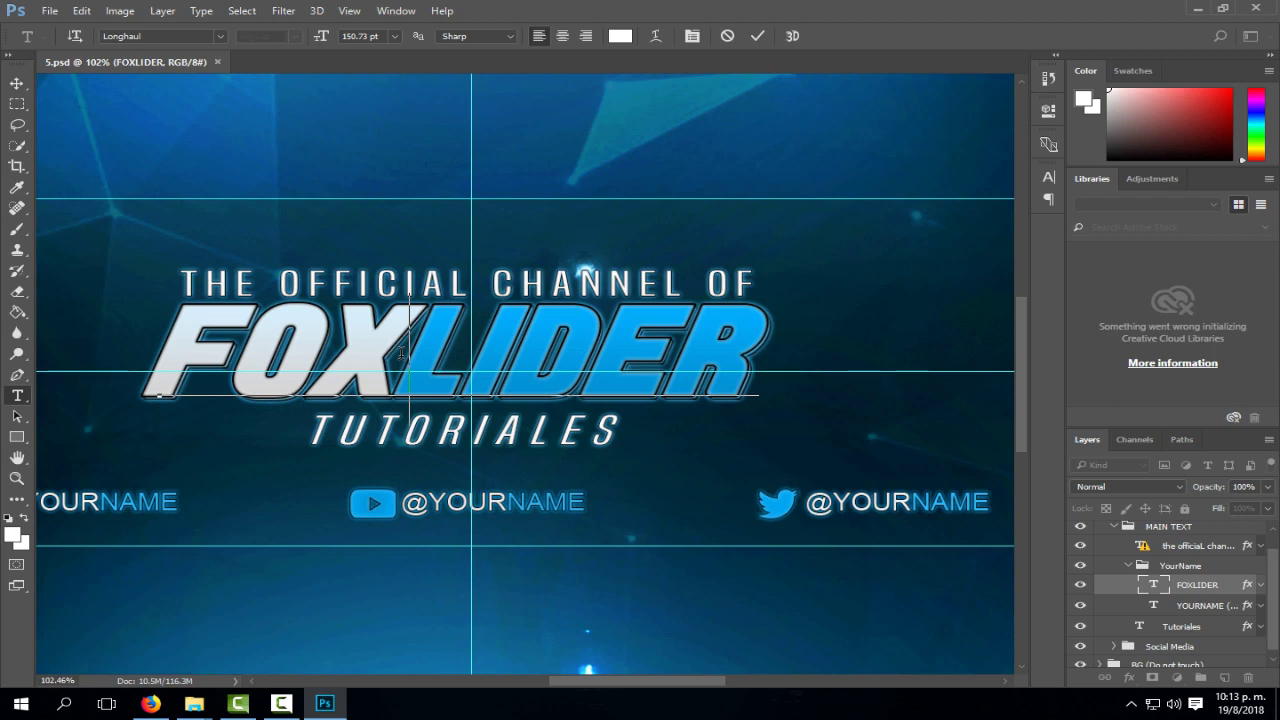
{"action": "key", "text": "BackSpace"}
{"action": "key", "text": "BackSpace"}
{"action": "key", "text": "BackSpace"}
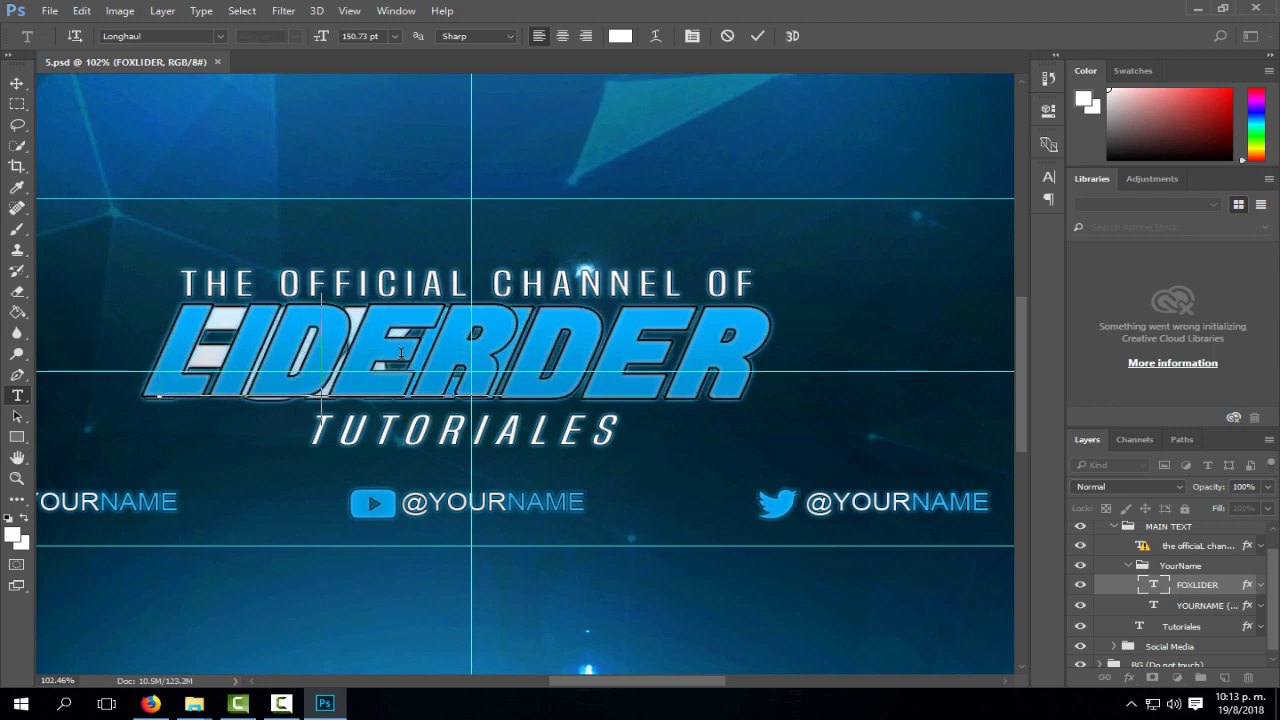
{"action": "type", "text": "nom"}
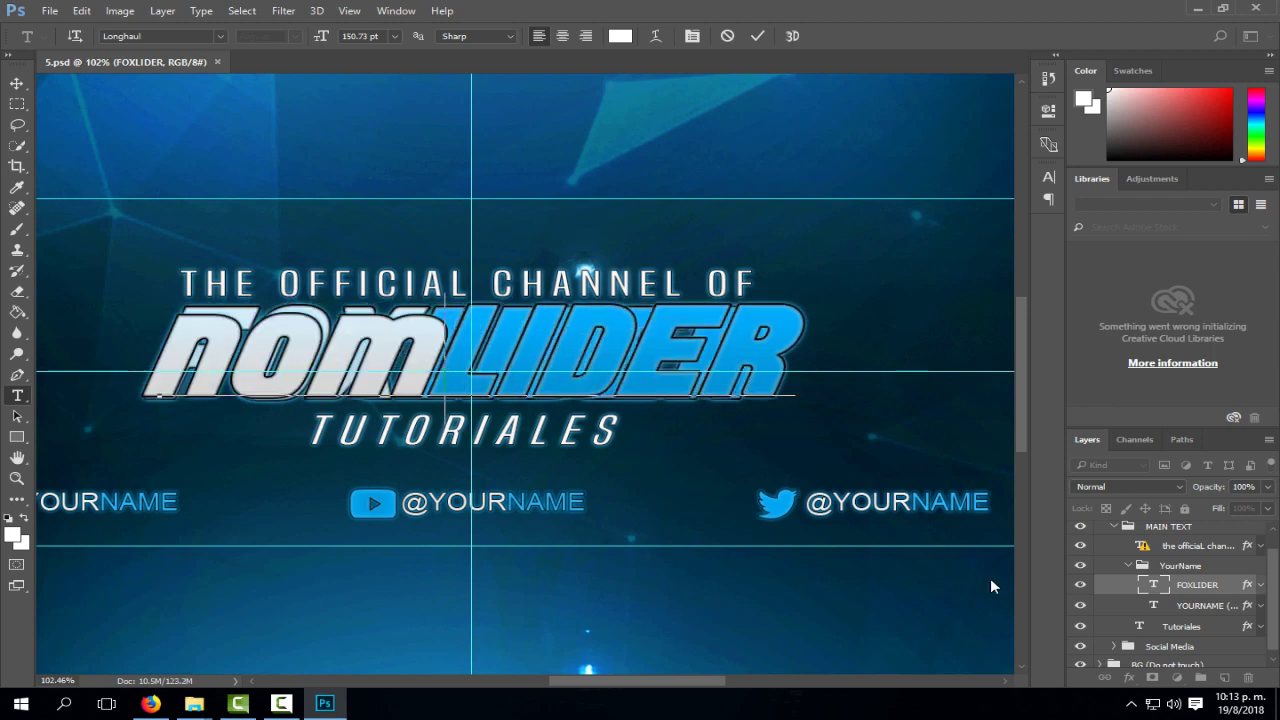
Replace the blue LIDER letters with 'bre', undoing one mistaken edit.
{"action": "left_click", "coordinate": [776, 353]}
{"action": "key", "text": "ctrl+Return"}
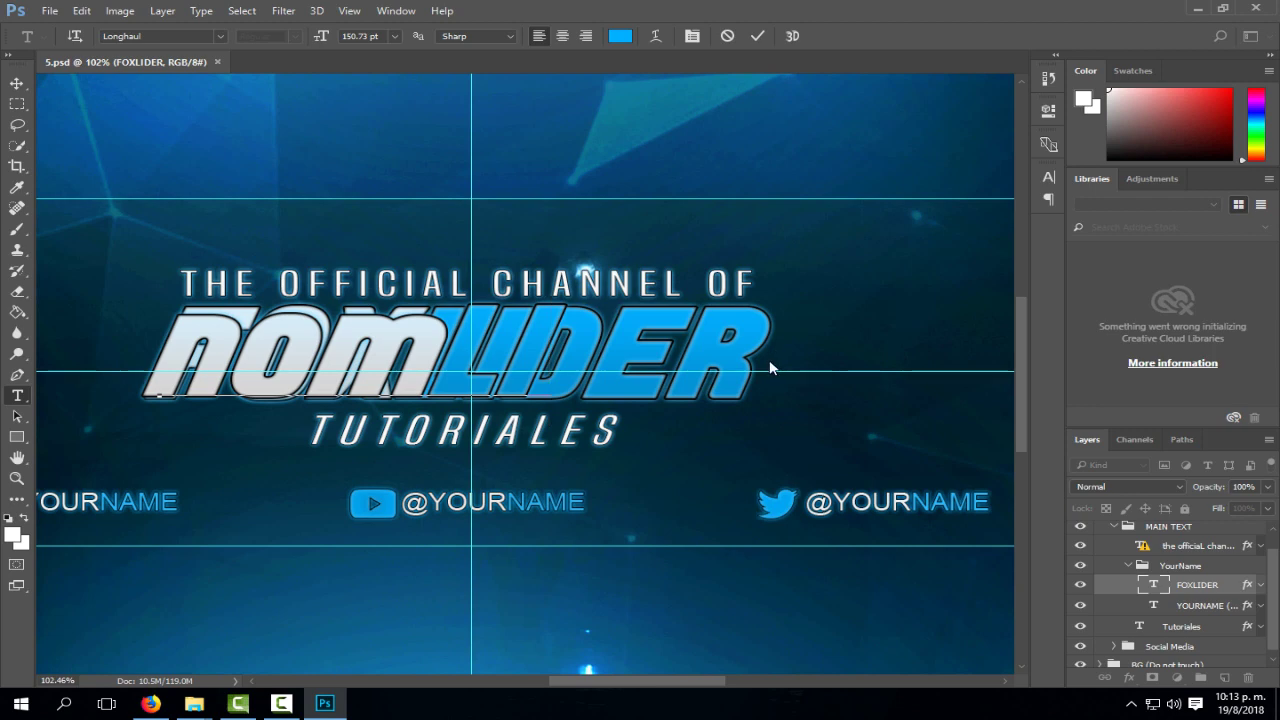
{"action": "key", "text": "shift+Left"}
{"action": "key", "text": "shift+Left"}
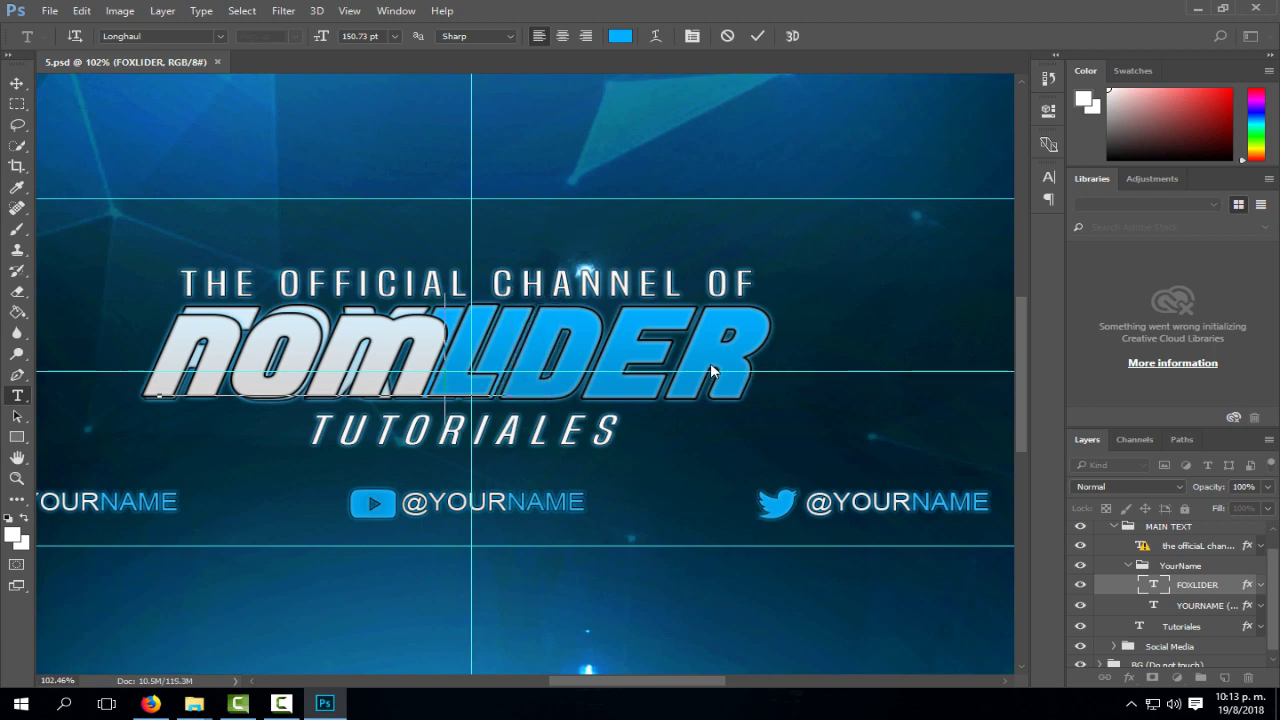
{"action": "type", "text": "b"}
{"action": "key", "text": "ctrl+z"}
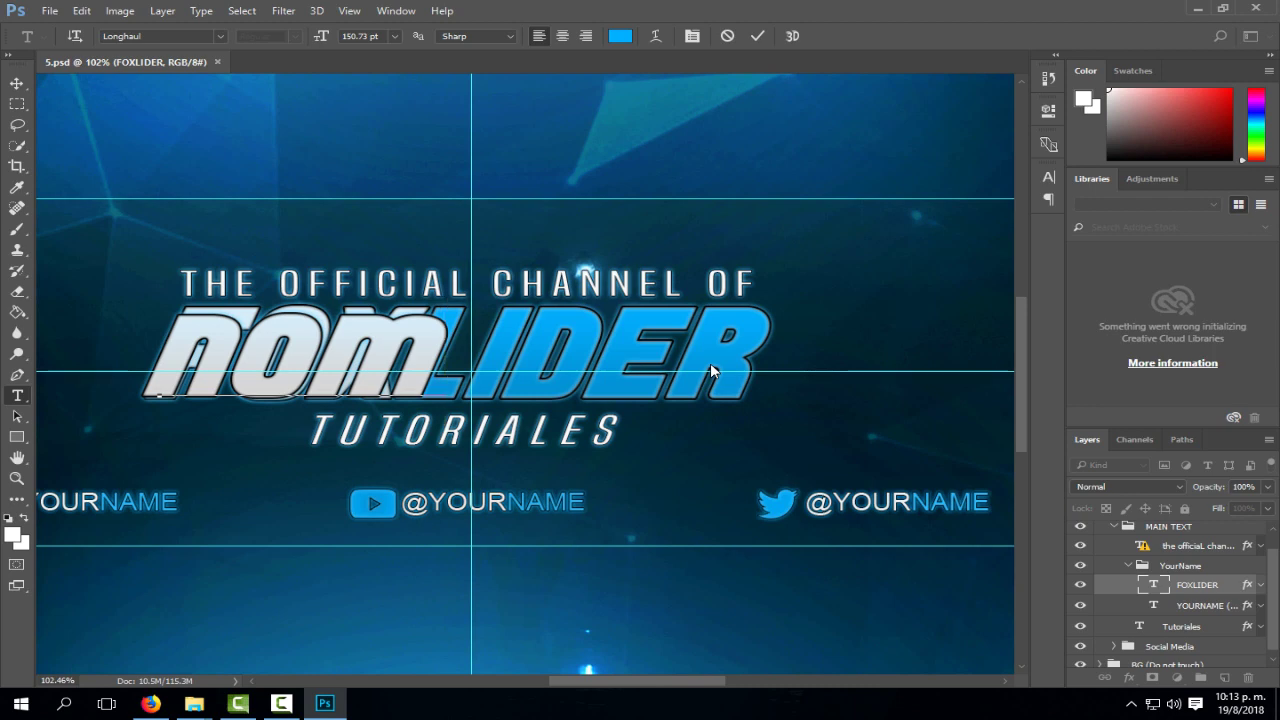
{"action": "key", "text": "shift+Right"}
{"action": "key", "text": "shift+Right"}
{"action": "key", "text": "shift+Right"}
{"action": "type", "text": "bre"}
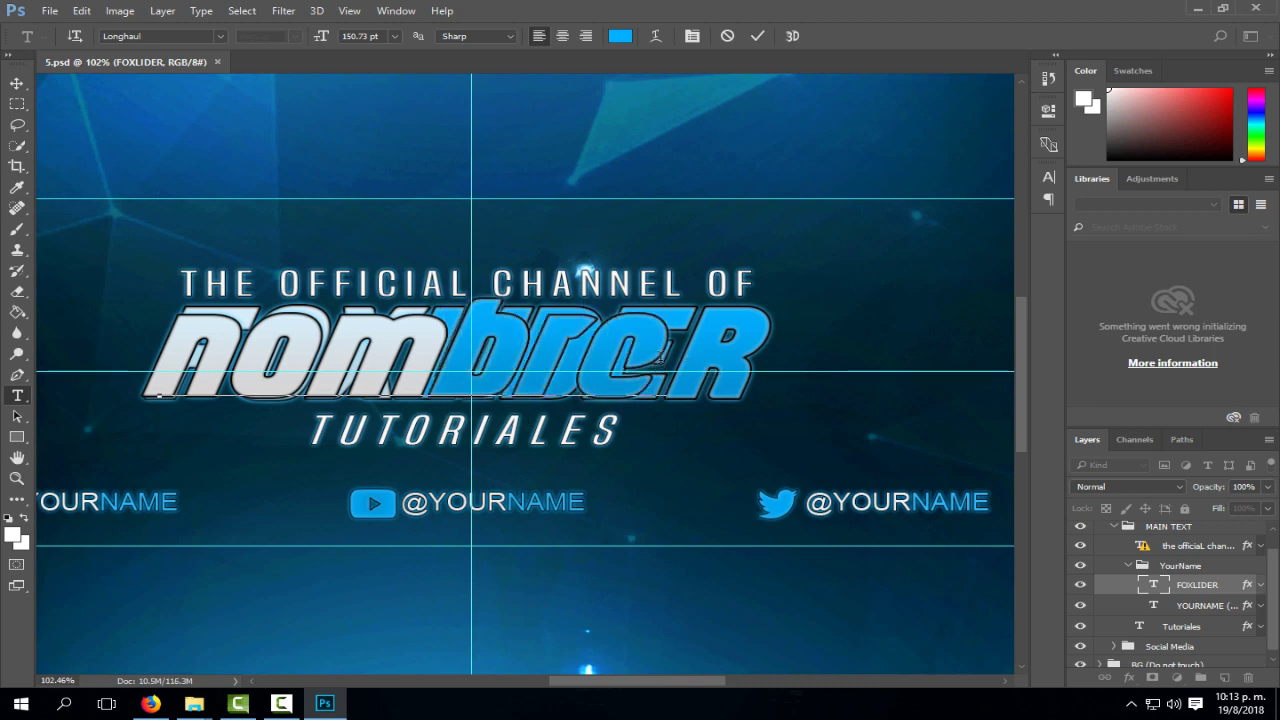
Convert the title to uppercase and correct the stray letters toward NOMBRE.
{"action": "left_click", "coordinate": [425, 349]}
{"action": "key", "text": "ctrl+shift+k"}
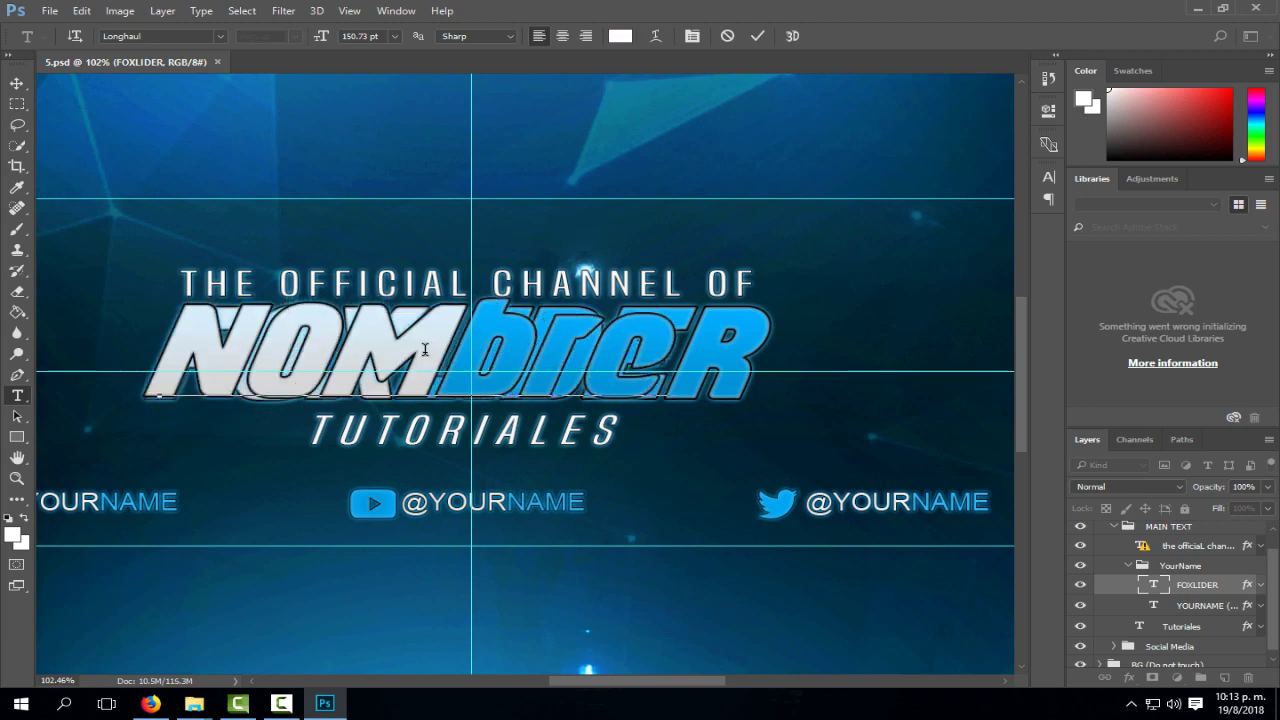
{"action": "left_click_drag", "start_coordinate": [674, 350], "coordinate": [537, 350]}
{"action": "key", "text": "ctrl+shift+k"}
{"action": "key", "text": "BackSpace"}
{"action": "type", "text": "ND"}
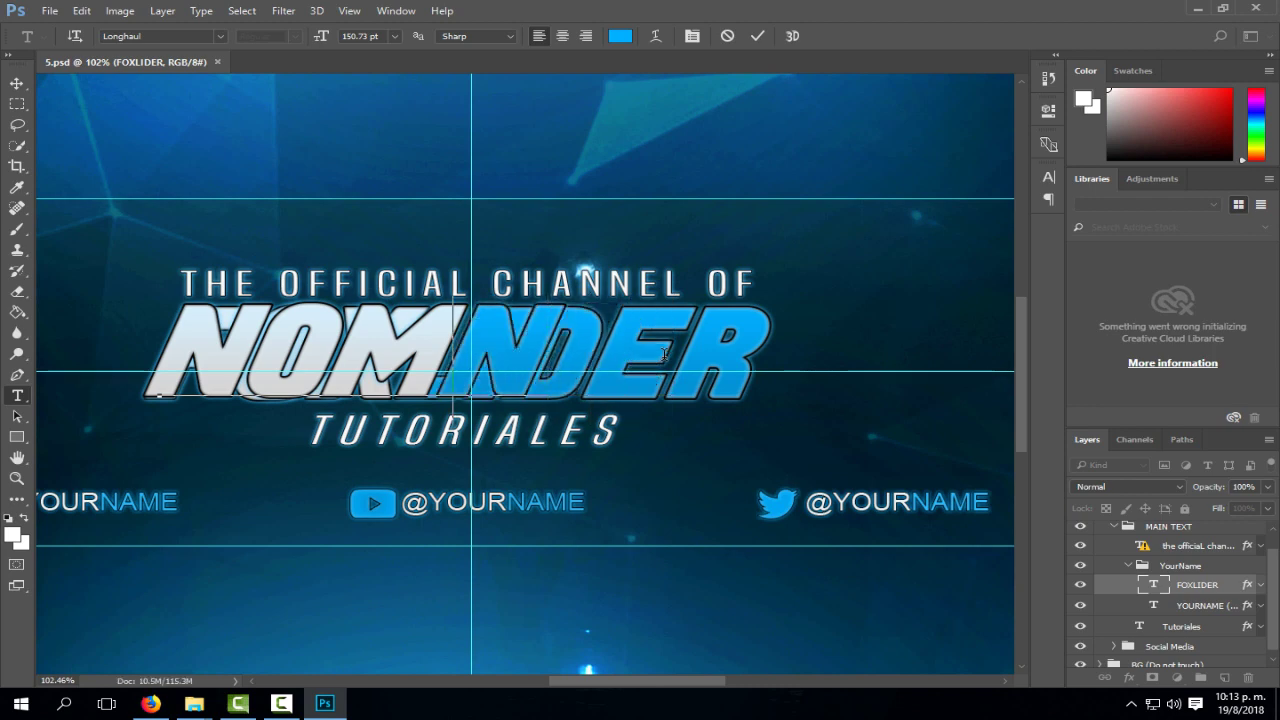
{"action": "key", "text": "BackSpace"}
{"action": "type", "text": "BD"}
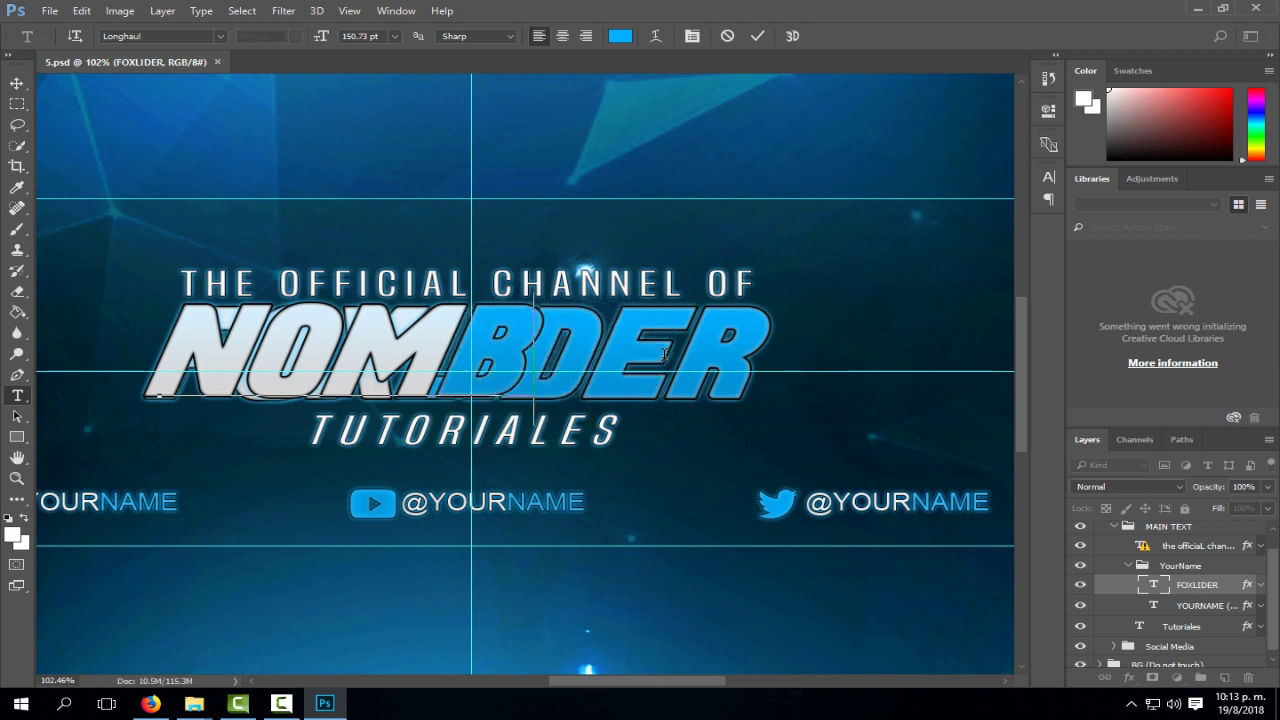
{"action": "key", "text": "Delete"}
{"action": "type", "text": "R"}
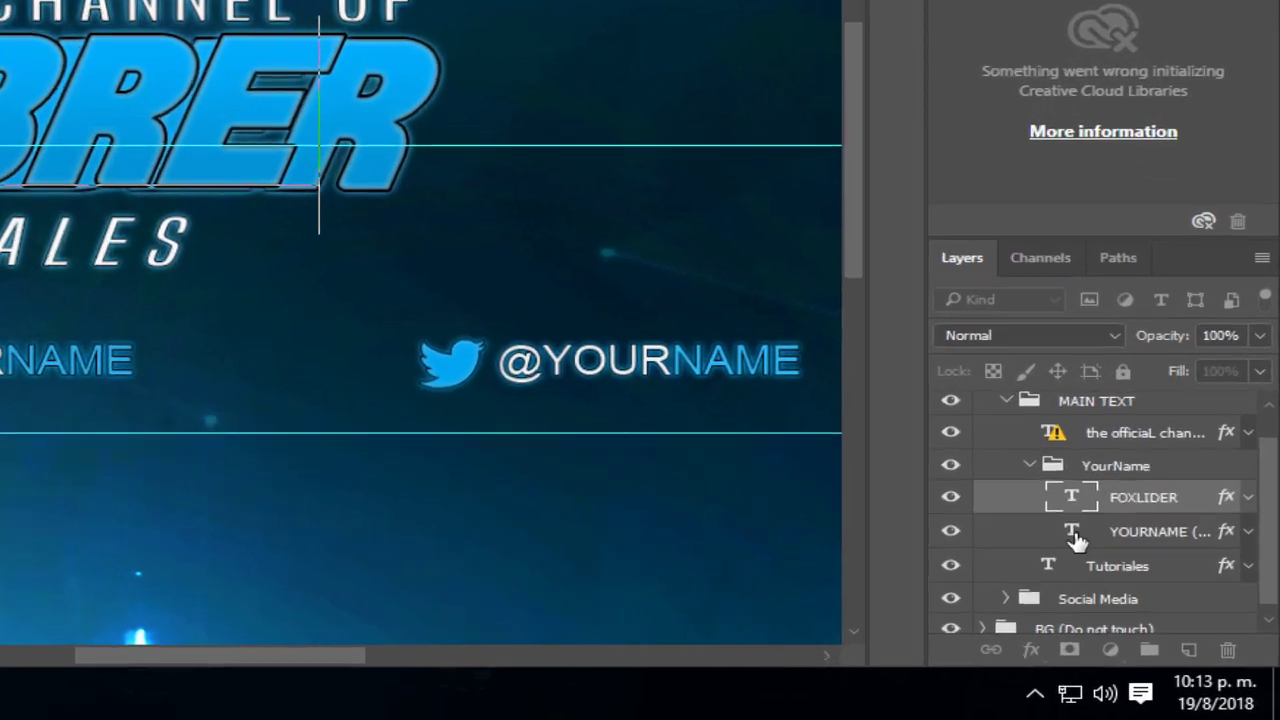
Hide the NOMBRE layer, select the second title layer and delete FOX.
{"action": "left_click", "coordinate": [951, 498]}
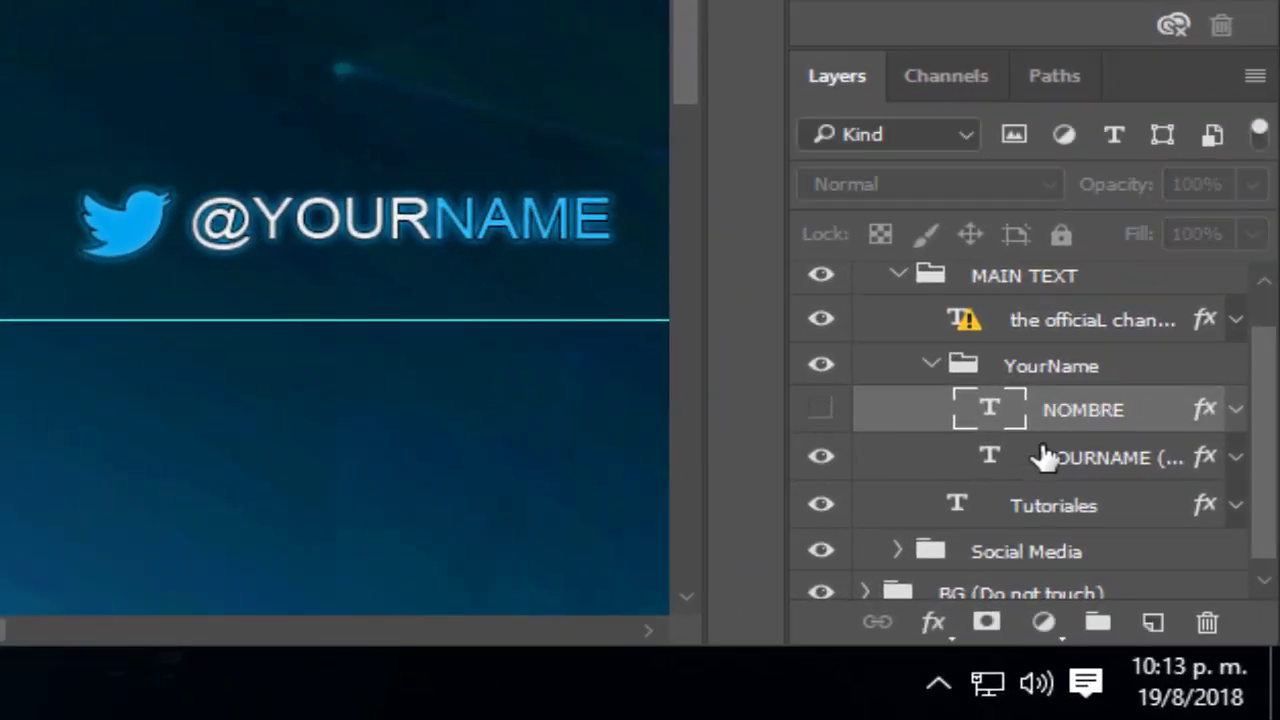
{"action": "left_click", "coordinate": [1078, 472]}
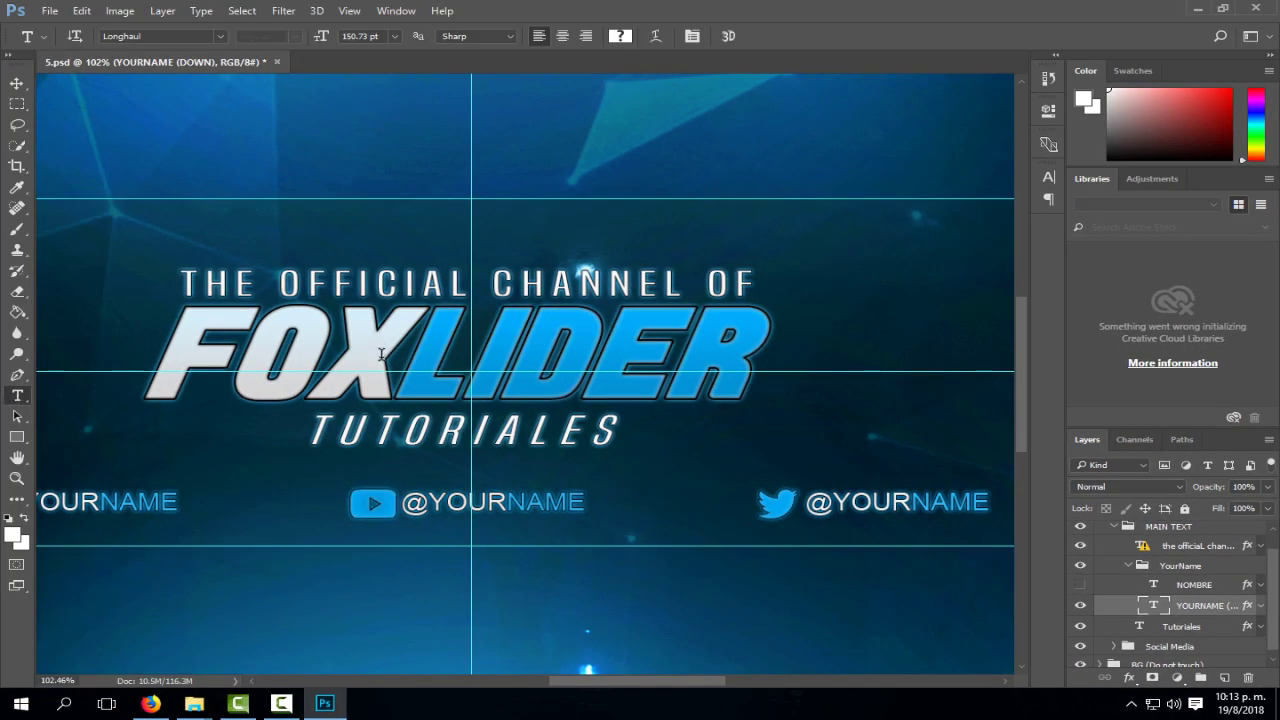
{"action": "left_click", "coordinate": [401, 355]}
{"action": "key", "text": "BackSpace"}
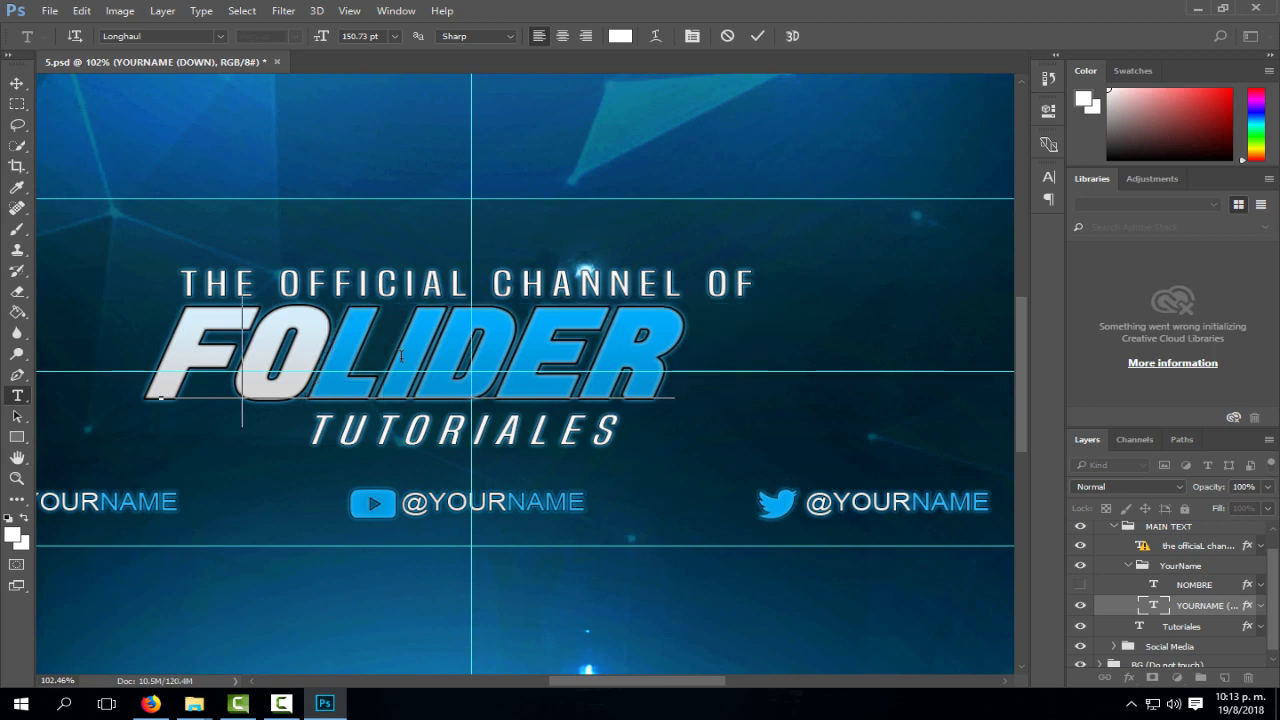
{"action": "key", "text": "BackSpace"}
{"action": "key", "text": "BackSpace"}
Retype the second title as white NOM and blue BRE, then show NOMBRE again.
{"action": "type", "text": "BO"}
{"action": "key", "text": "BackSpace"}
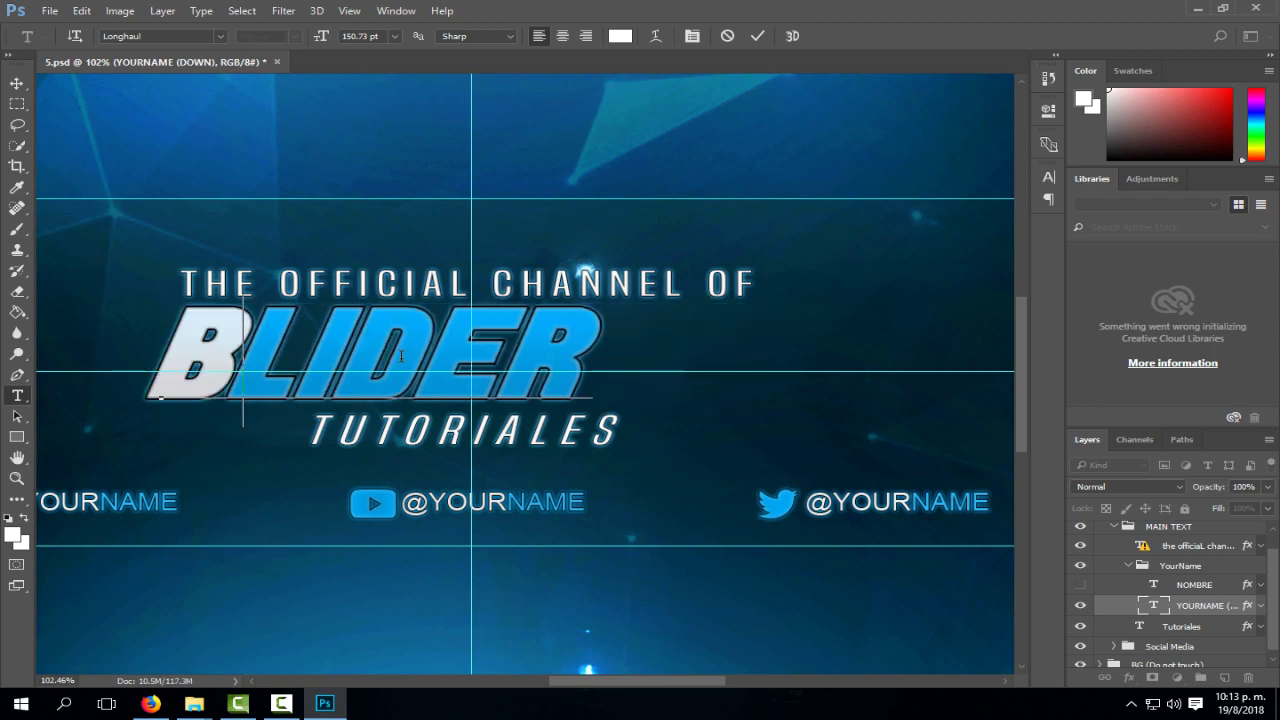
{"action": "key", "text": "BackSpace"}
{"action": "type", "text": "NP"}
{"action": "key", "text": "BackSpace"}
{"action": "type", "text": "O"}
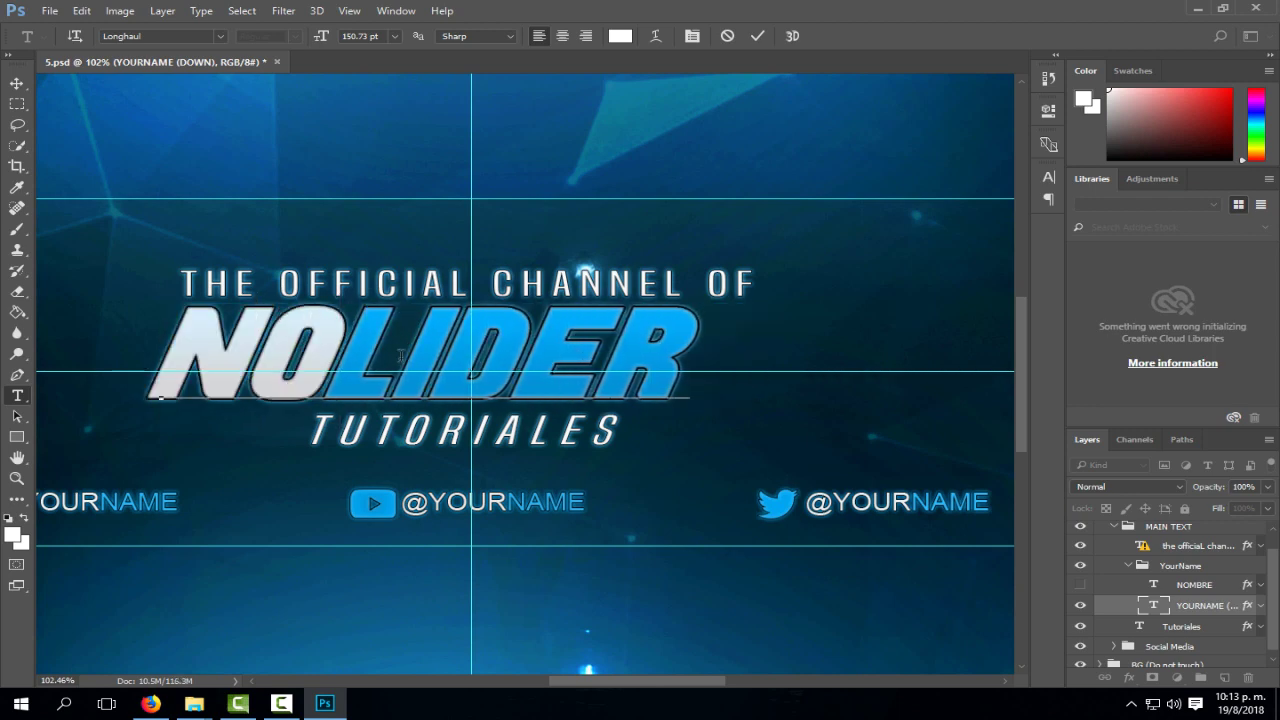
{"action": "type", "text": "M"}
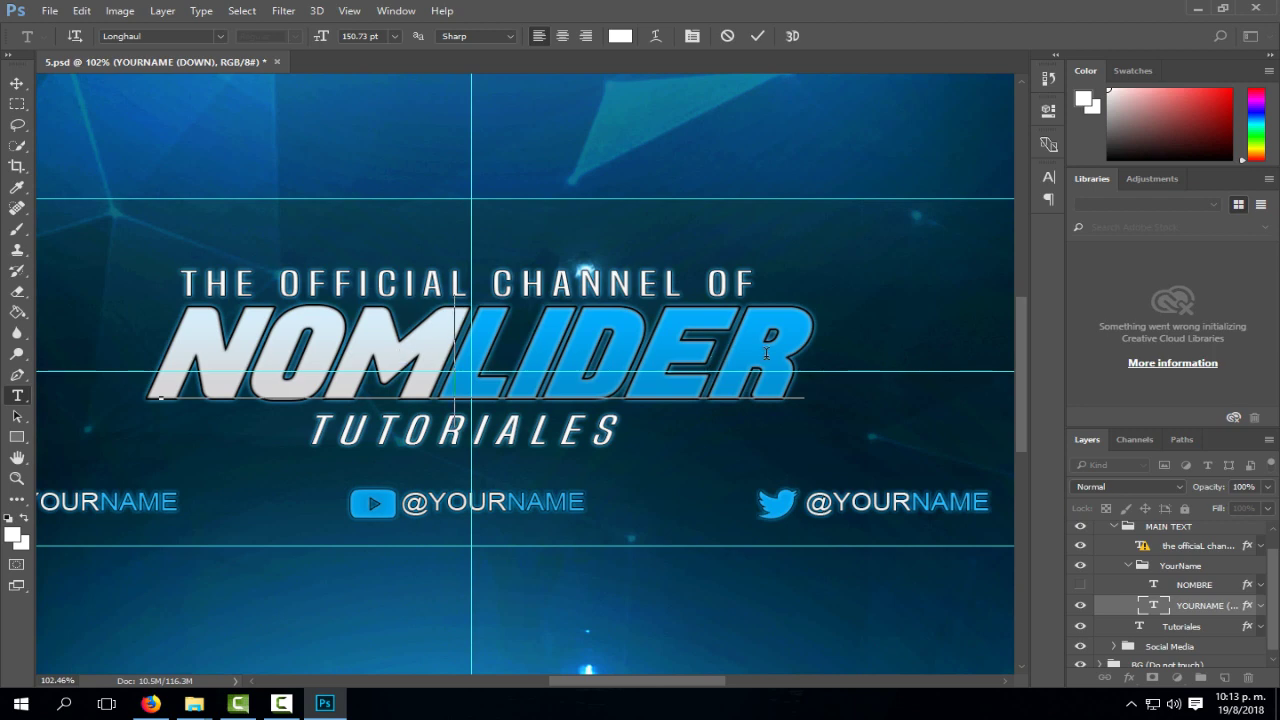
{"action": "left_click", "coordinate": [776, 350]}
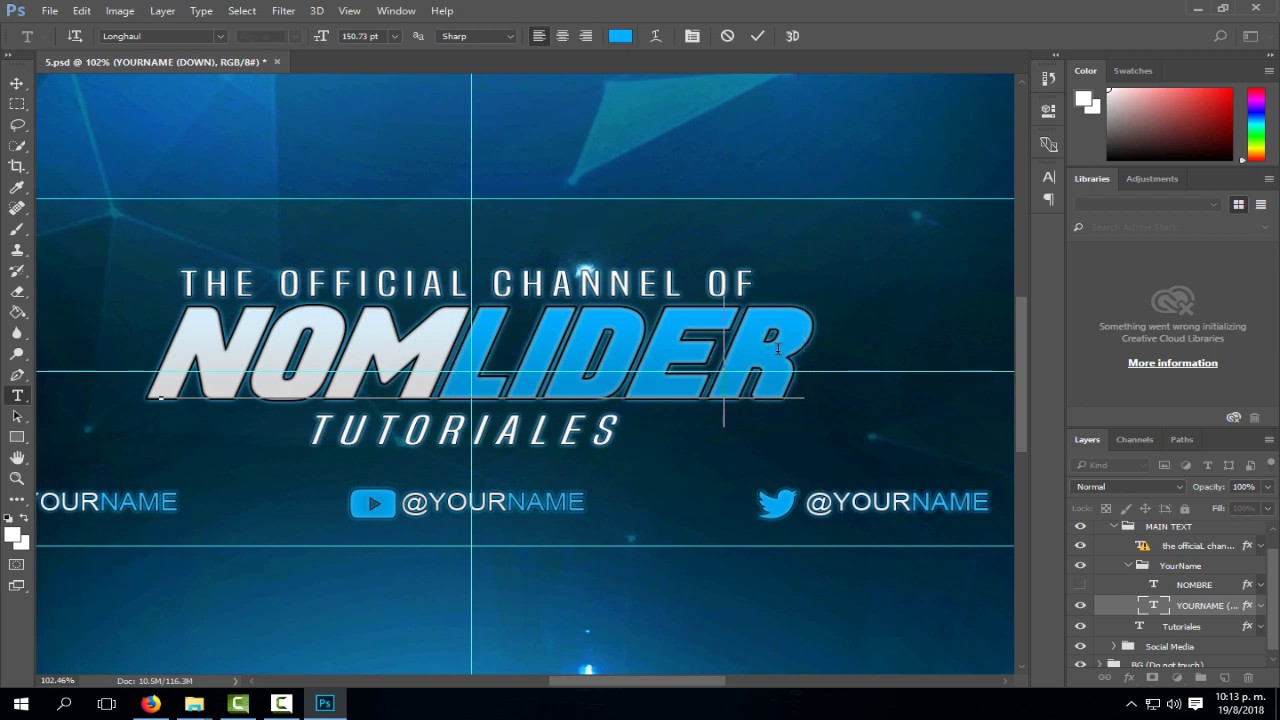
{"action": "key", "text": "BackSpace"}
{"action": "key", "text": "BackSpace"}
{"action": "key", "text": "BackSpace"}
{"action": "key", "text": "BackSpace"}
{"action": "key", "text": "BackSpace"}
{"action": "type", "text": "B"}
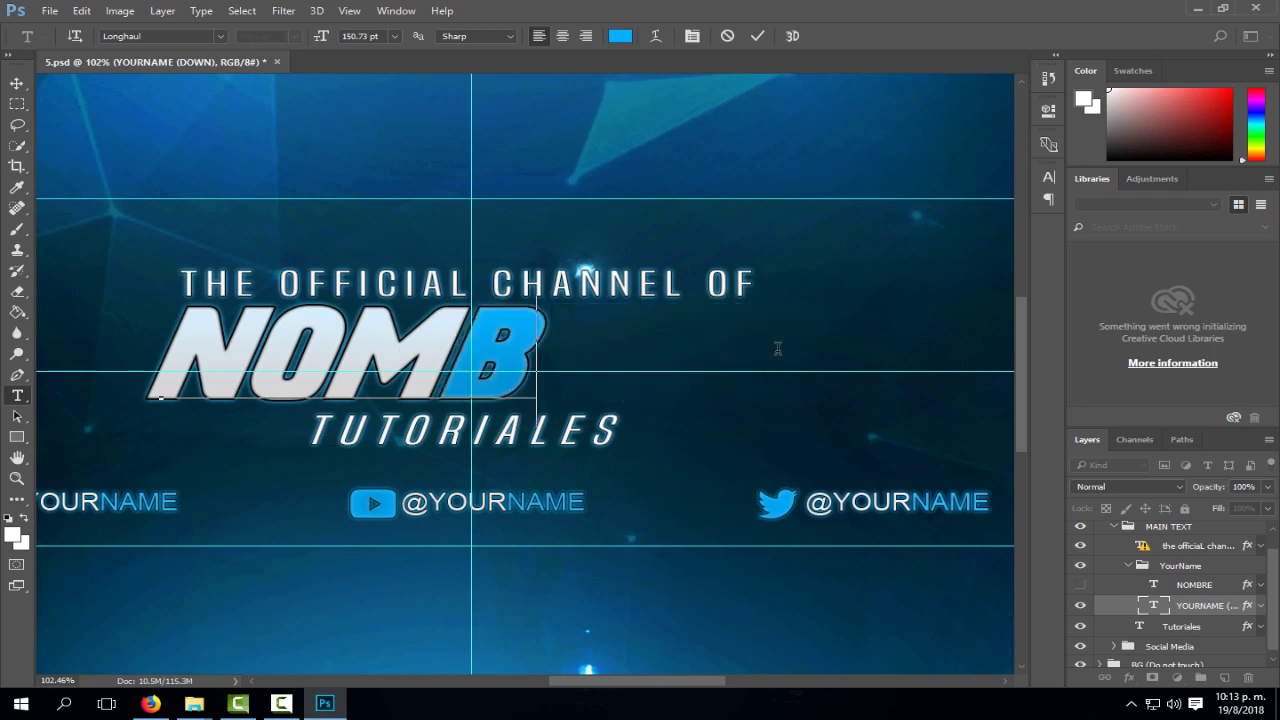
{"action": "type", "text": "RE"}
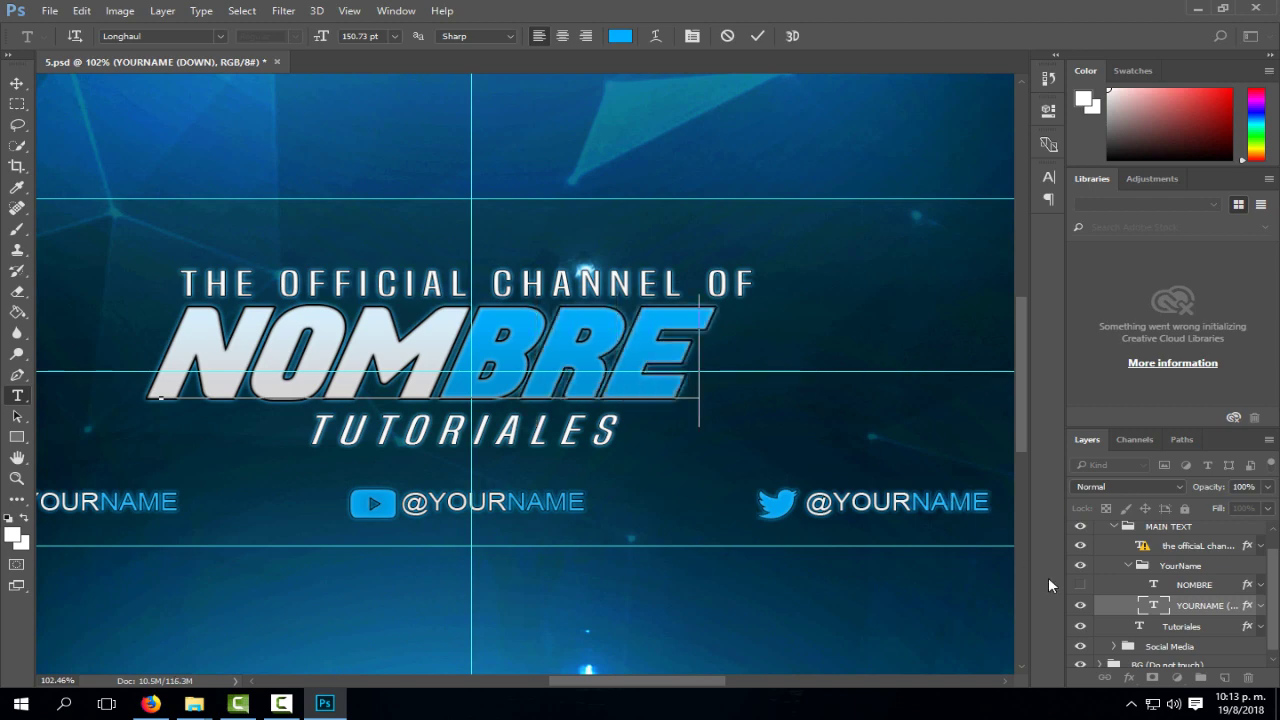
{"action": "left_click", "coordinate": [1080, 585]}
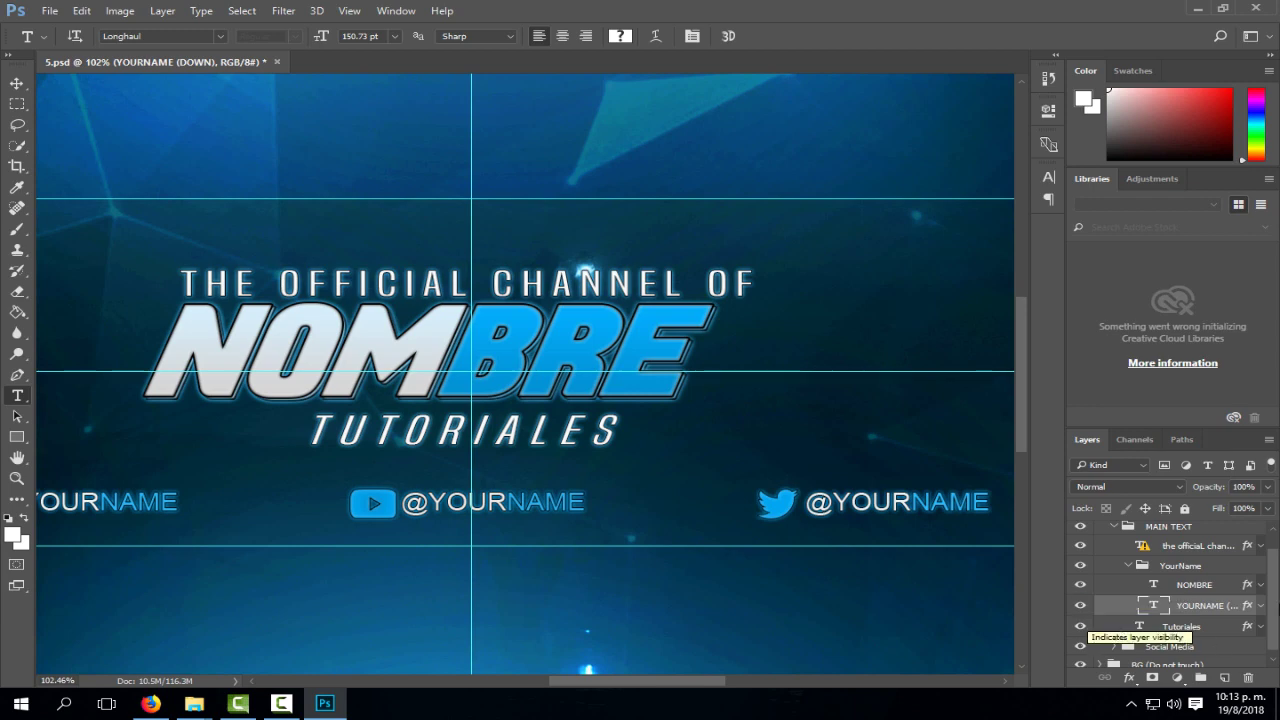
{"action": "scroll", "coordinate": [1276, 612], "scroll_direction": "down", "scroll_amount": 1}
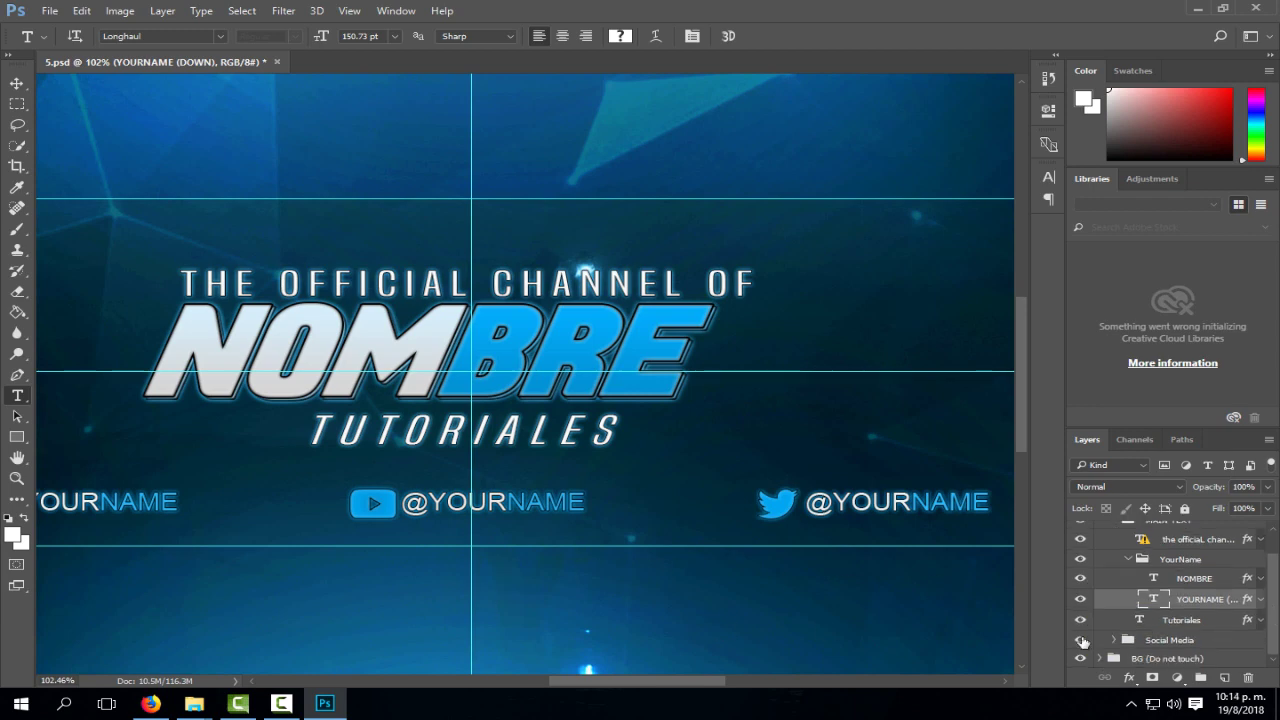
{"action": "left_click_drag", "start_coordinate": [622, 681], "coordinate": [571, 690]}
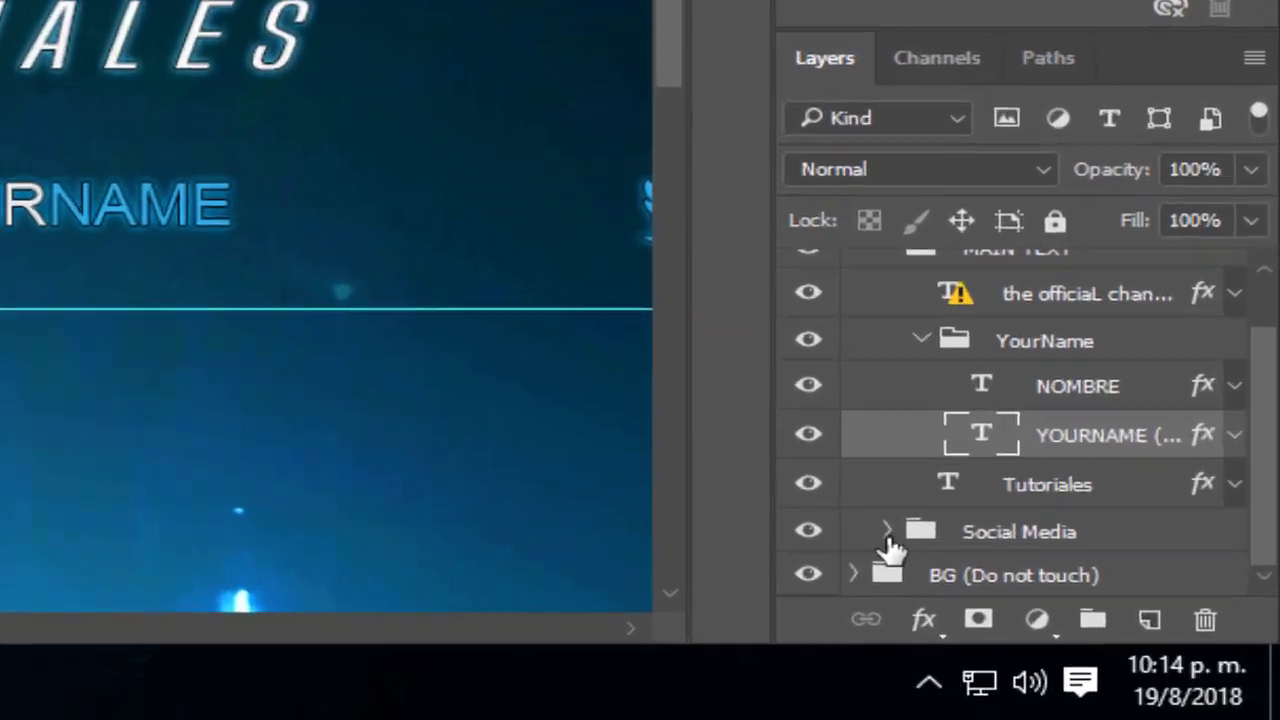
{"action": "left_click", "coordinate": [1113, 640]}
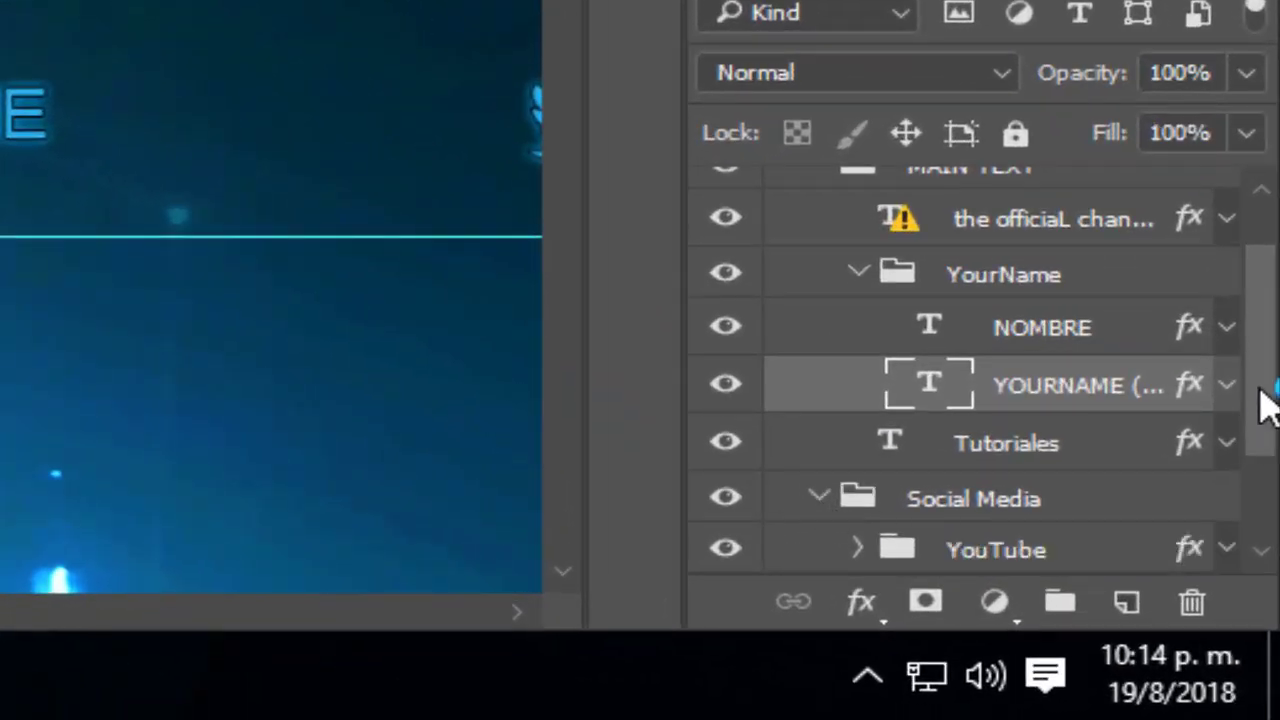
{"action": "left_click_drag", "start_coordinate": [1266, 400], "coordinate": [1266, 514]}
{"action": "left_click", "coordinate": [962, 508]}
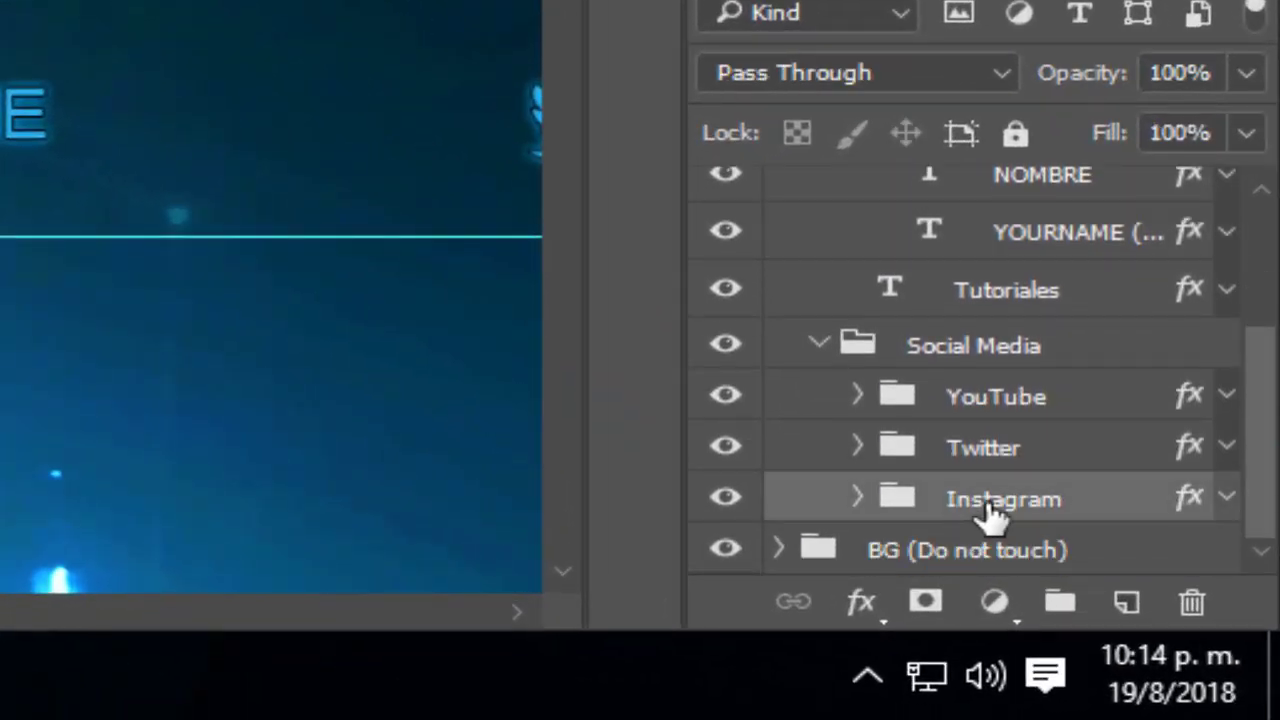
{"action": "left_click", "coordinate": [857, 498]}
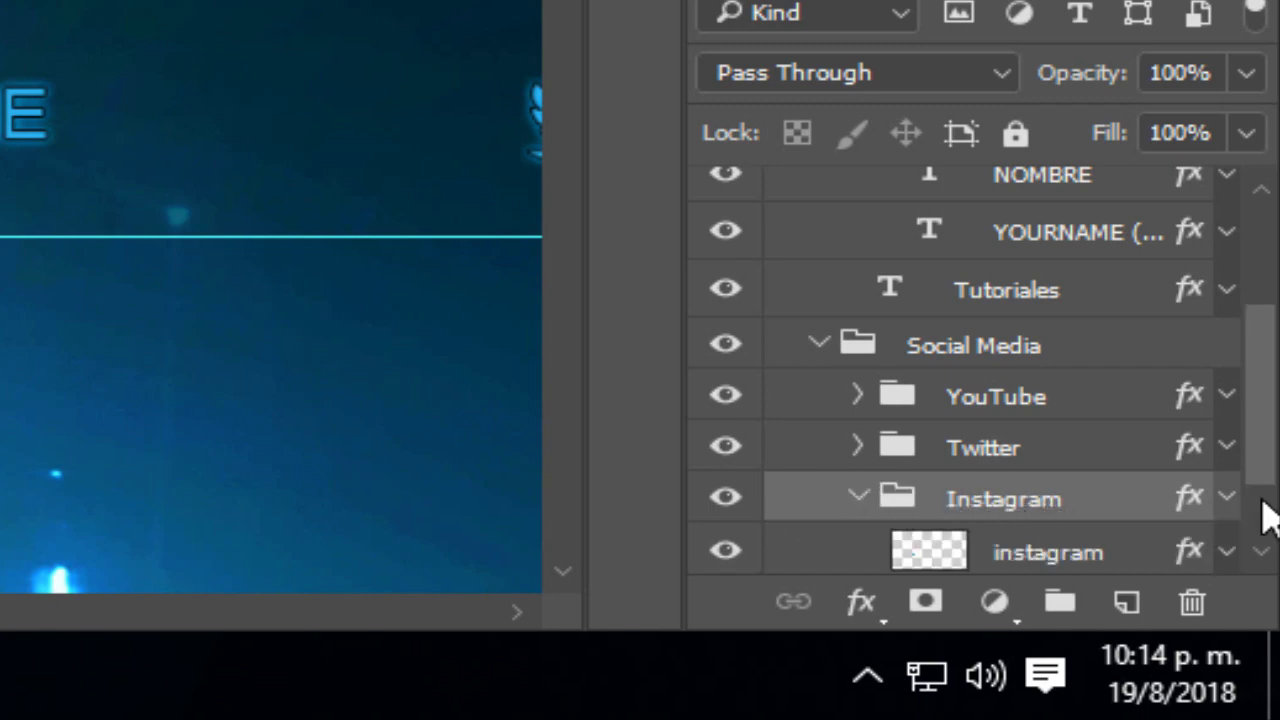
{"action": "left_click_drag", "start_coordinate": [1268, 434], "coordinate": [1268, 478]}
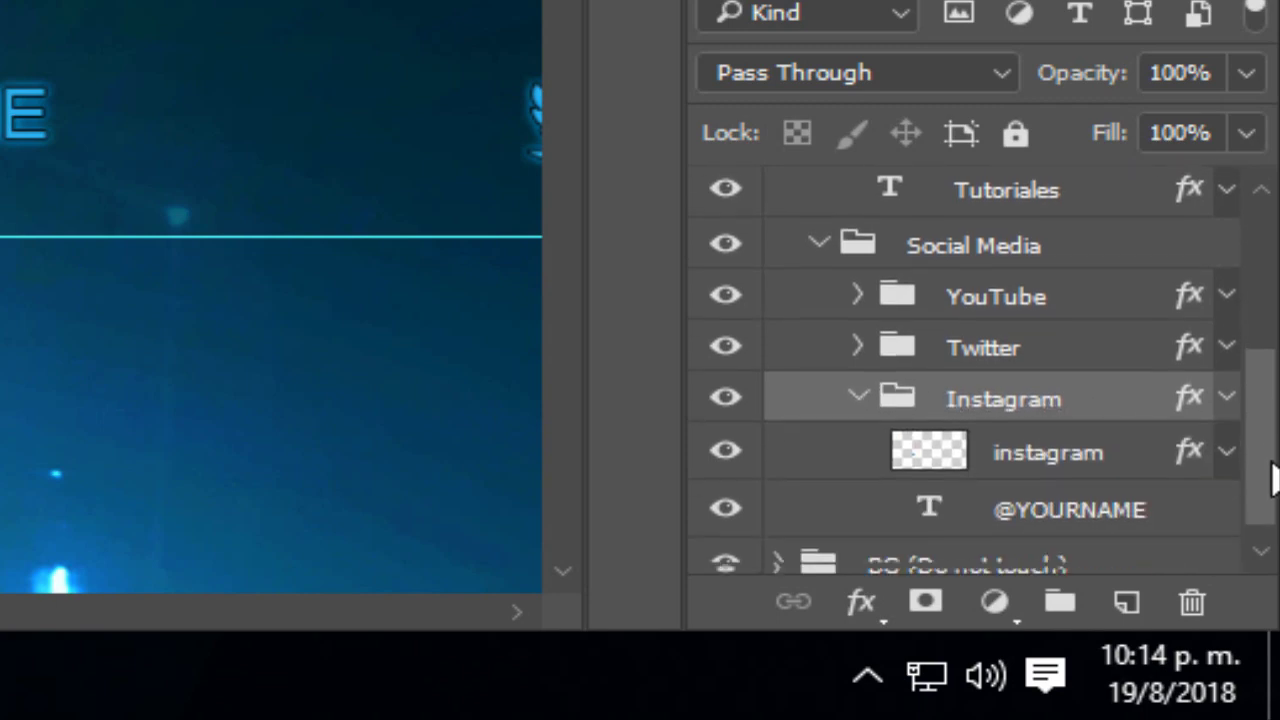
{"action": "left_click", "coordinate": [1047, 494]}
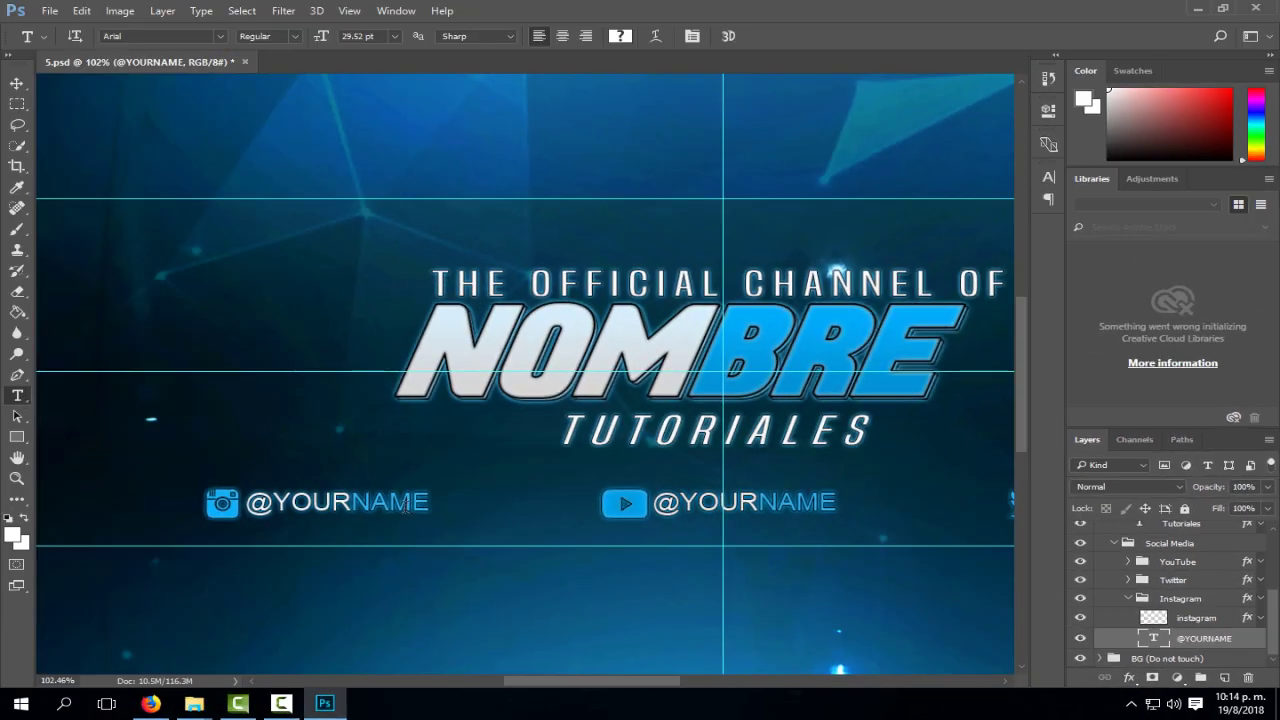
{"action": "left_click", "coordinate": [412, 502]}
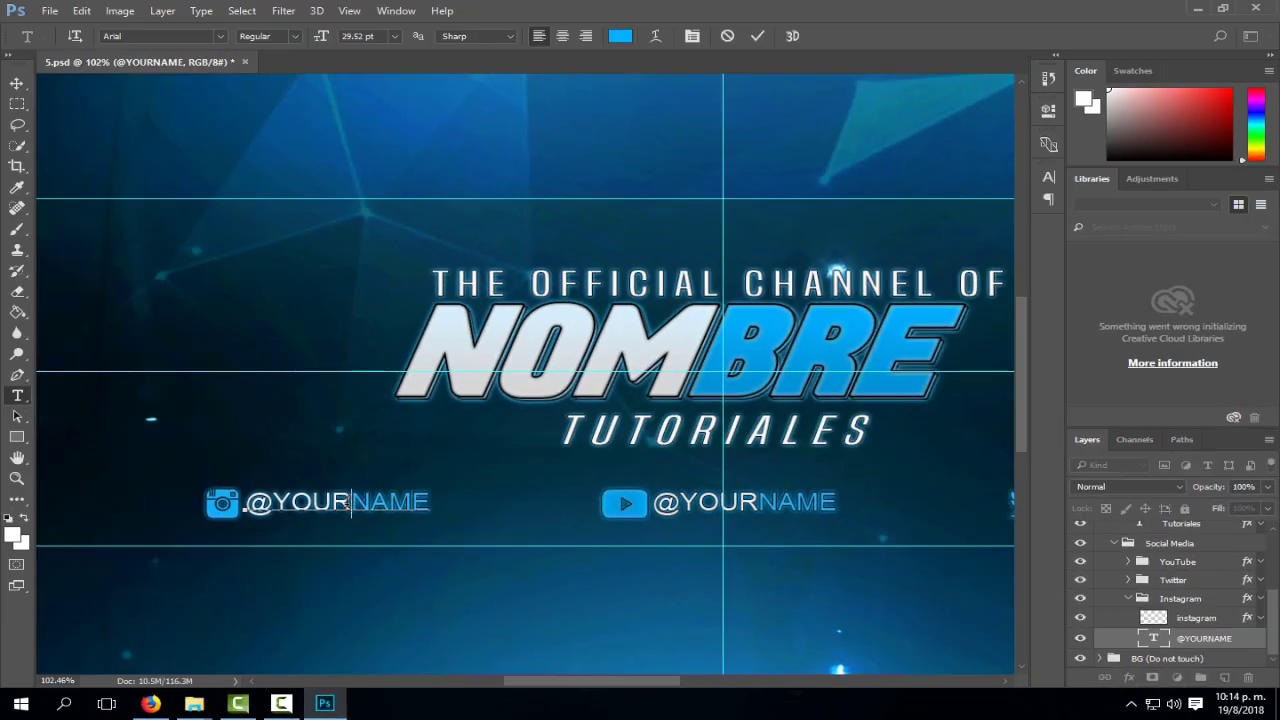
{"action": "key", "text": "BackSpace"}
{"action": "key", "text": "BackSpace"}
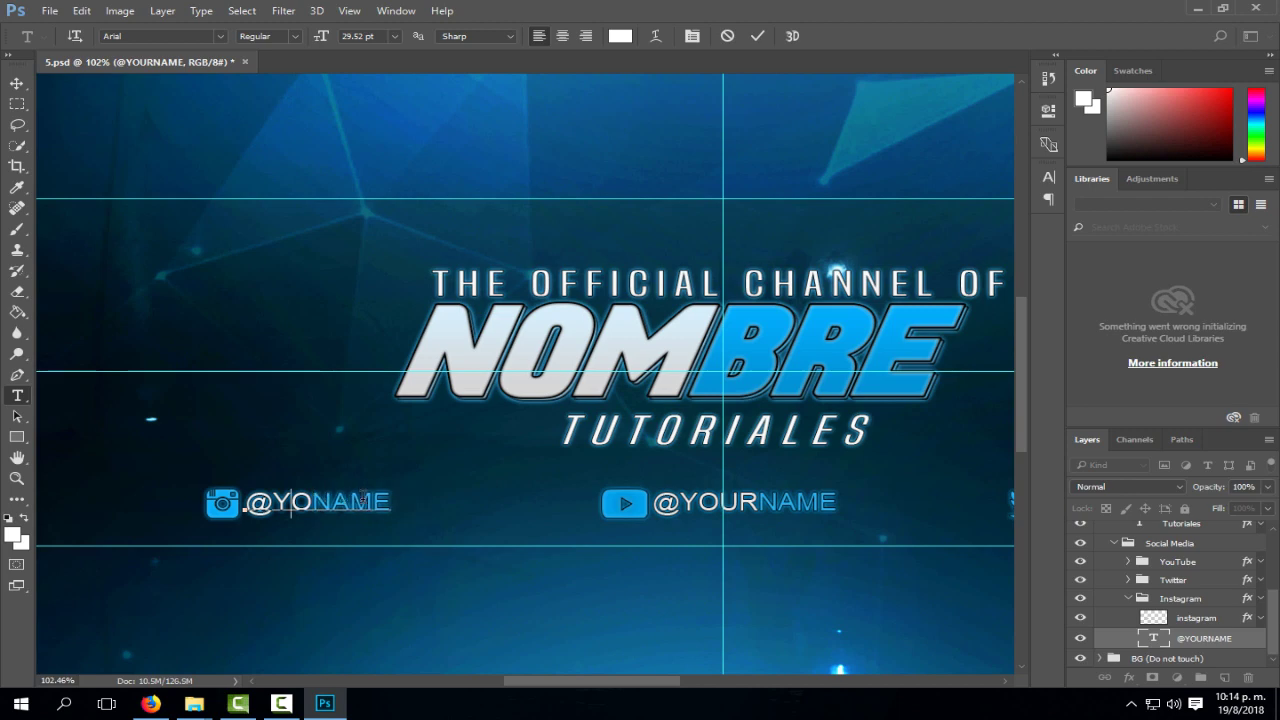
{"action": "key", "text": "BackSpace"}
{"action": "key", "text": "BackSpace"}
{"action": "type", "text": "NOM"}
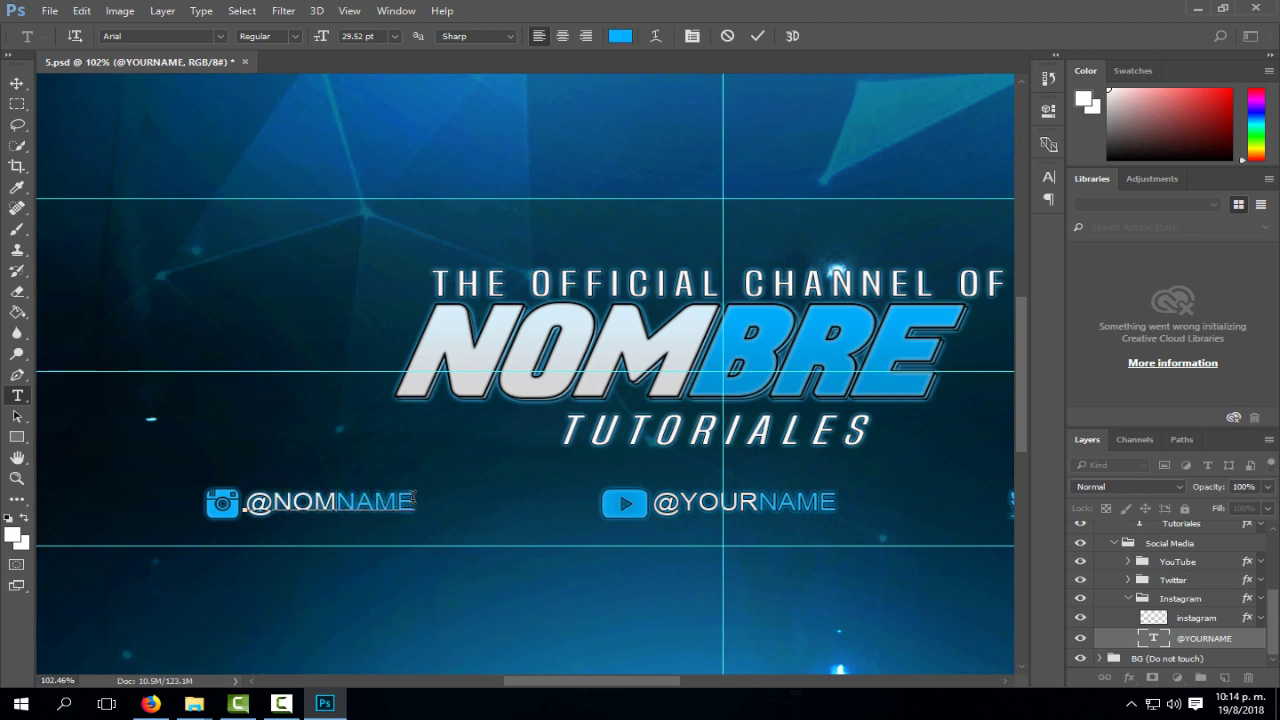
{"action": "key", "text": "BackSpace"}
{"action": "key", "text": "BackSpace"}
{"action": "key", "text": "BackSpace"}
{"action": "key", "text": "BackSpace"}
{"action": "type", "text": "BR"}
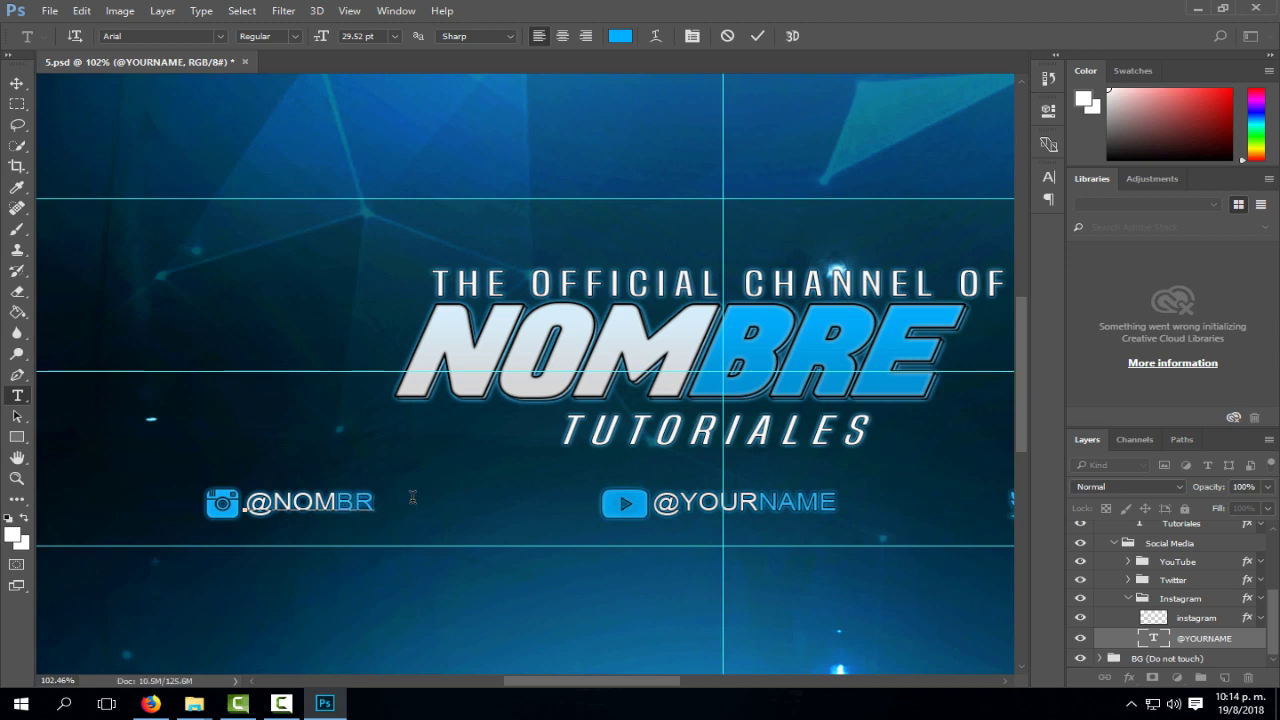
{"action": "type", "text": "E"}
{"action": "left_click", "coordinate": [1129, 599]}
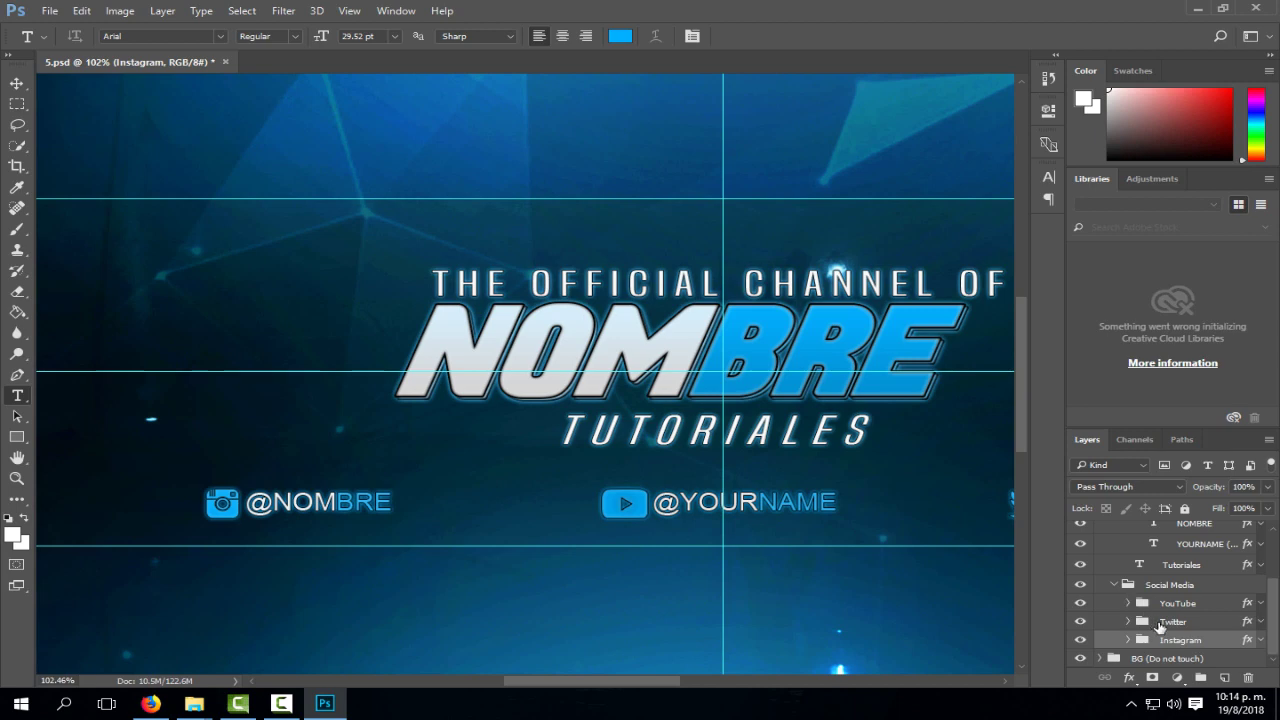
{"action": "left_click", "coordinate": [1172, 622]}
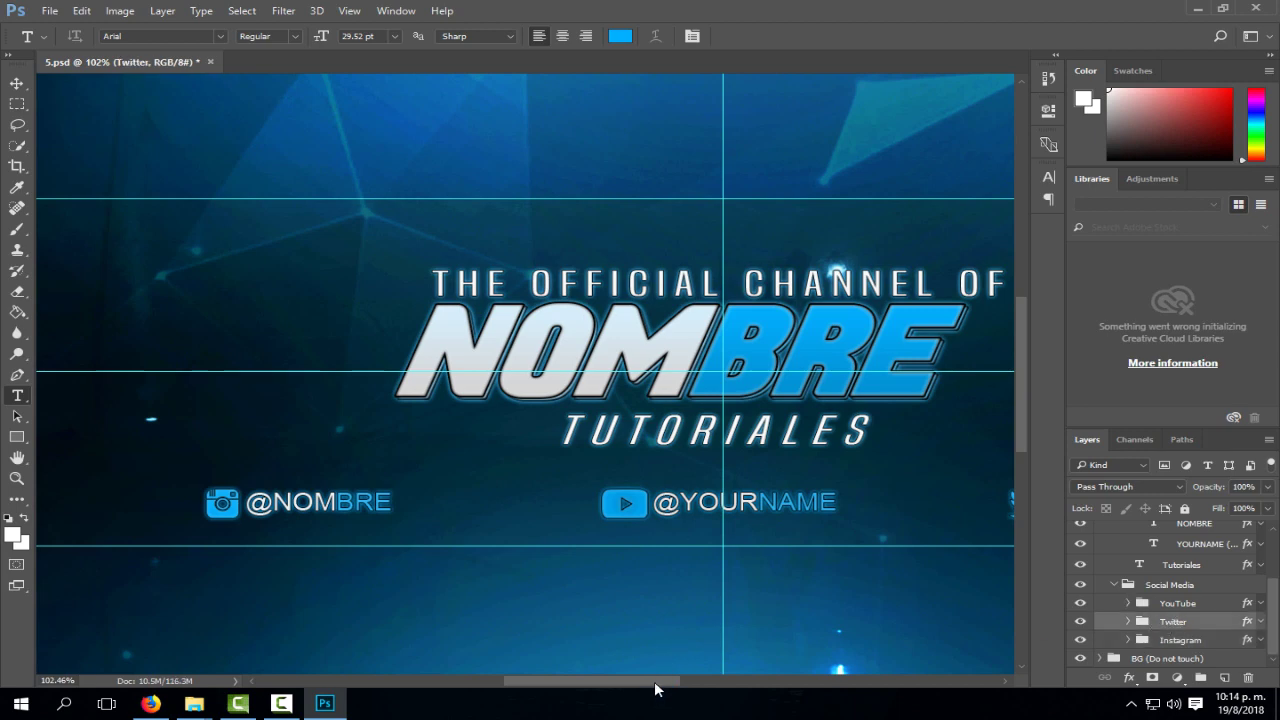
{"action": "left_click_drag", "start_coordinate": [656, 688], "coordinate": [727, 688]}
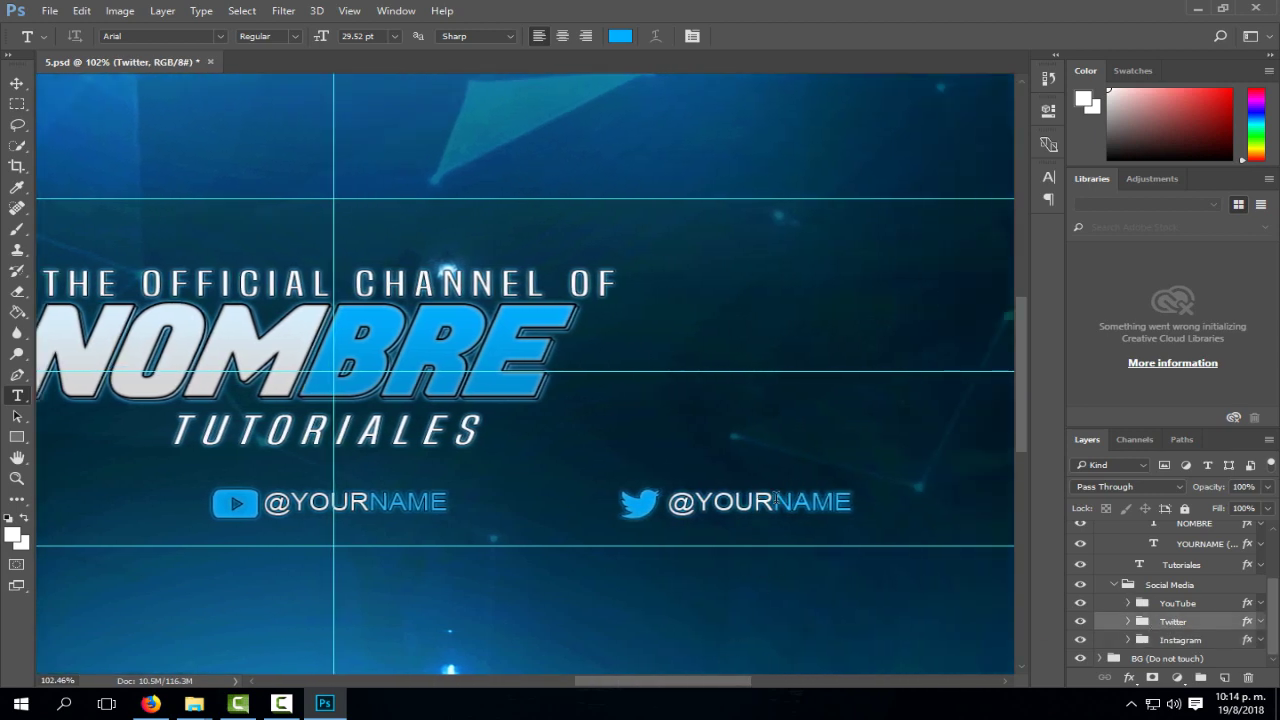
{"action": "left_click", "coordinate": [1128, 622]}
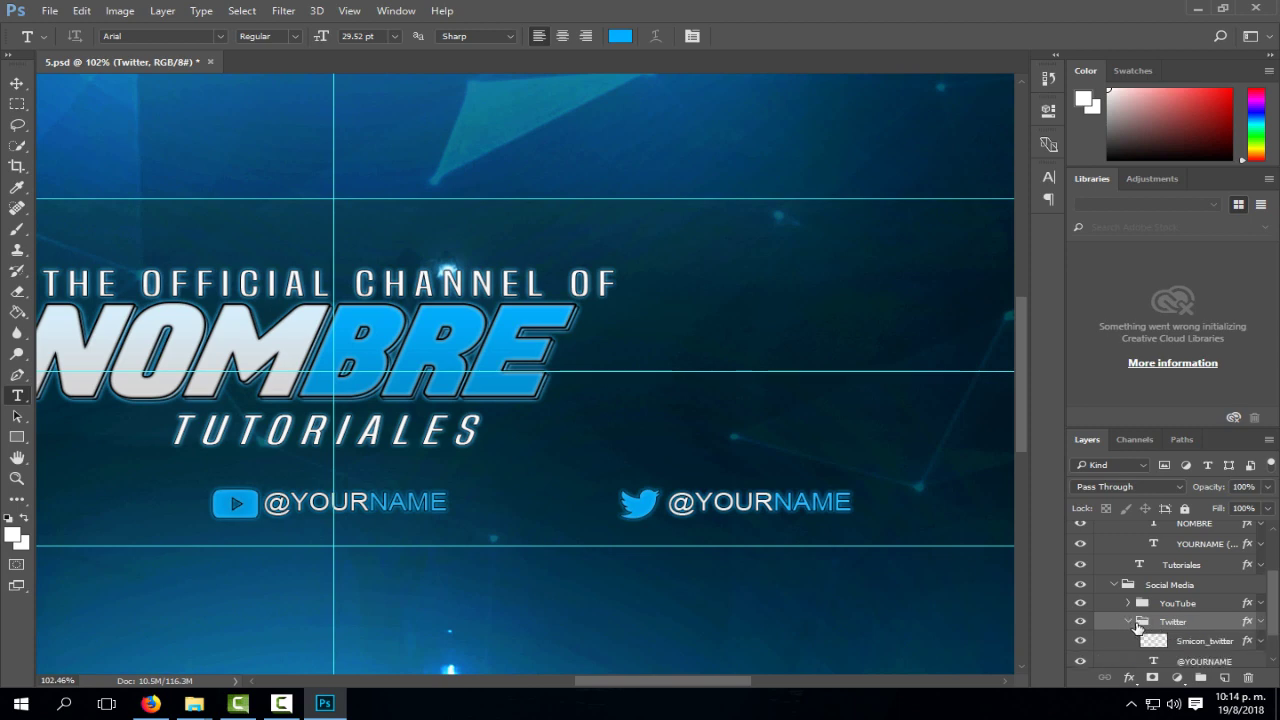
{"action": "scroll", "coordinate": [1208, 634], "scroll_direction": "down", "scroll_amount": 2}
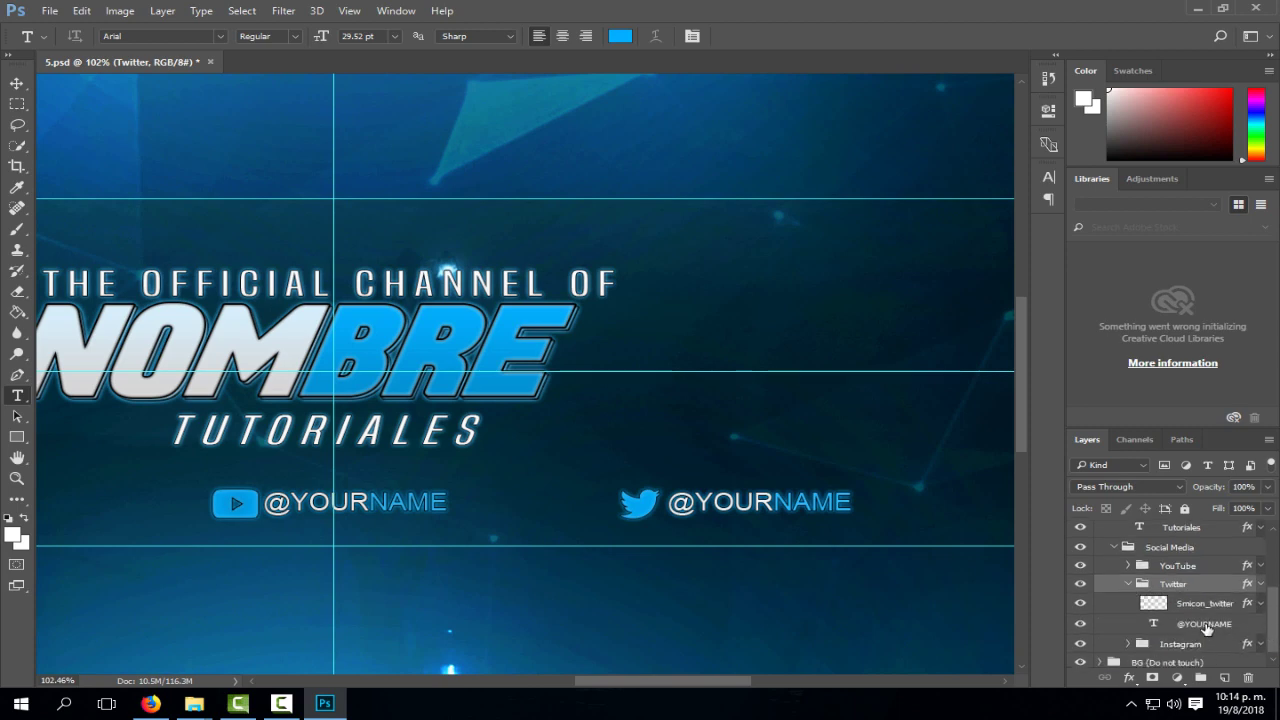
{"action": "left_click", "coordinate": [1206, 625]}
{"action": "left_click", "coordinate": [767, 505]}
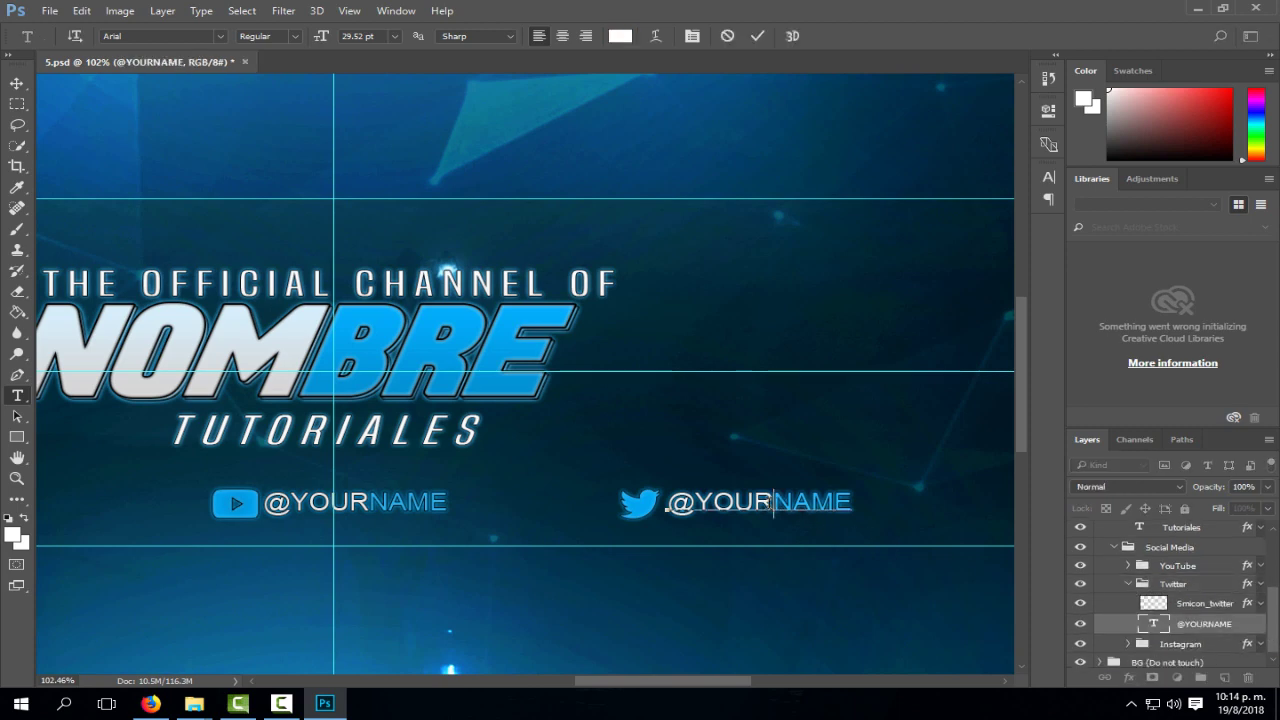
{"action": "key", "text": "BackSpace"}
{"action": "key", "text": "BackSpace"}
{"action": "key", "text": "BackSpace"}
{"action": "key", "text": "BackSpace"}
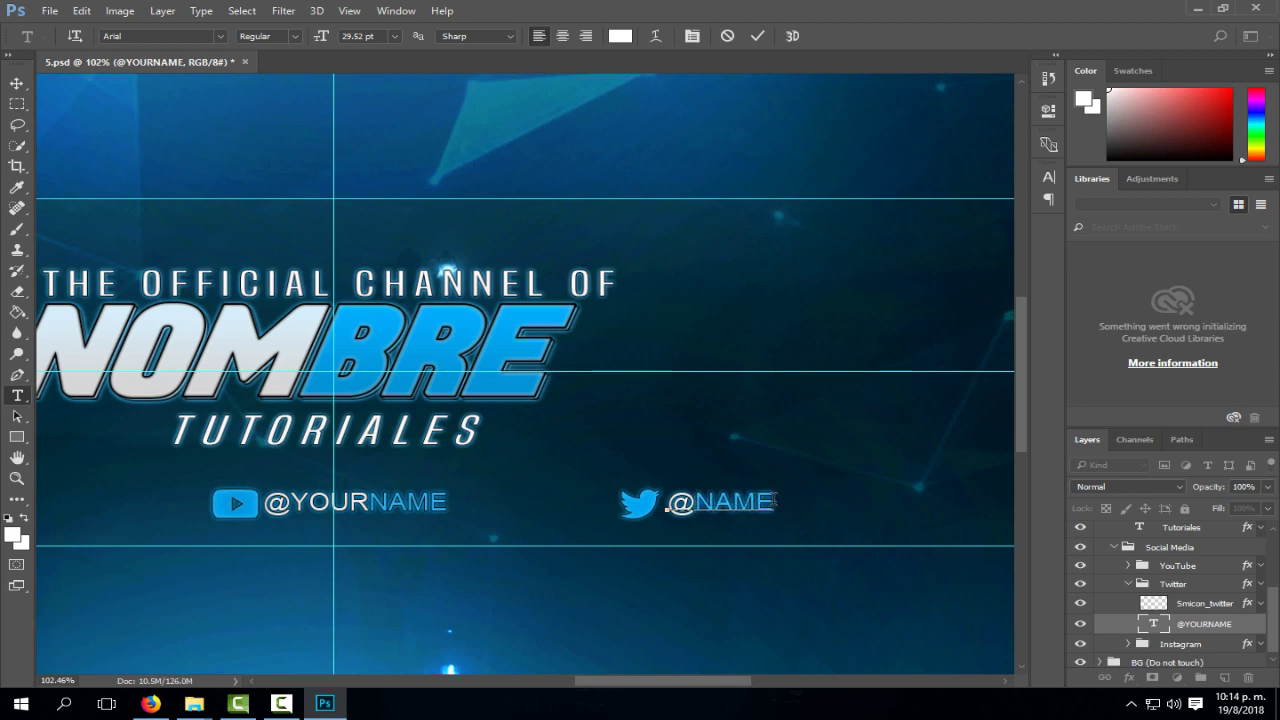
{"action": "type", "text": "BN"}
{"action": "key", "text": "BackSpace"}
{"action": "key", "text": "BackSpace"}
{"action": "type", "text": "NOM"}
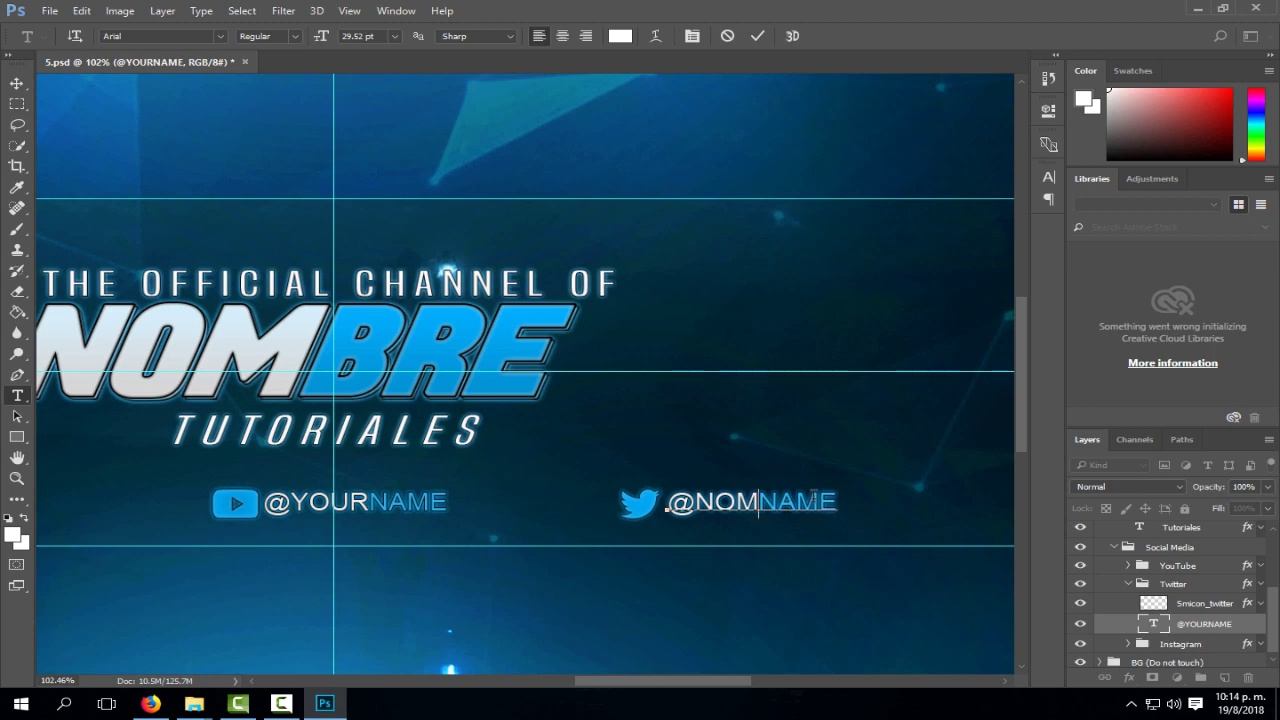
{"action": "left_click", "coordinate": [833, 499], "text": "shift"}
{"action": "key", "text": "BackSpace"}
{"action": "key", "text": "BackSpace"}
{"action": "key", "text": "BackSpace"}
{"action": "key", "text": "BackSpace"}
{"action": "type", "text": "BRE"}
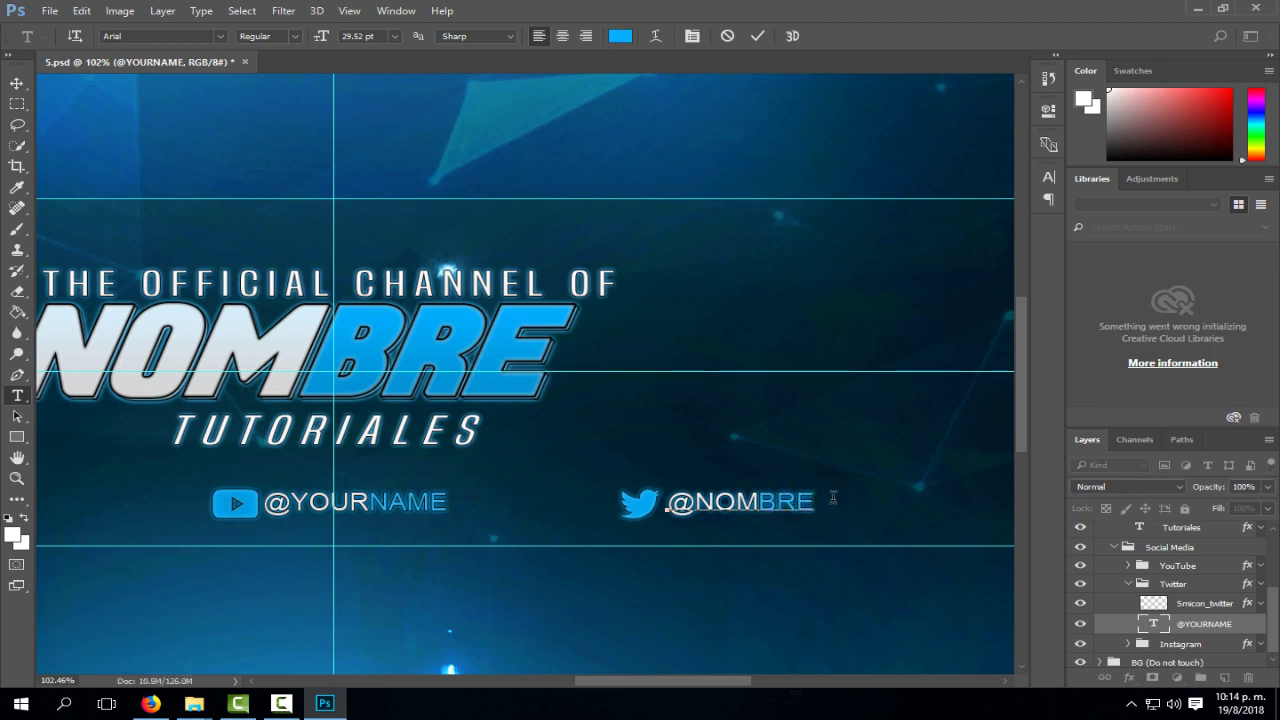
{"action": "left_click", "coordinate": [1128, 585]}
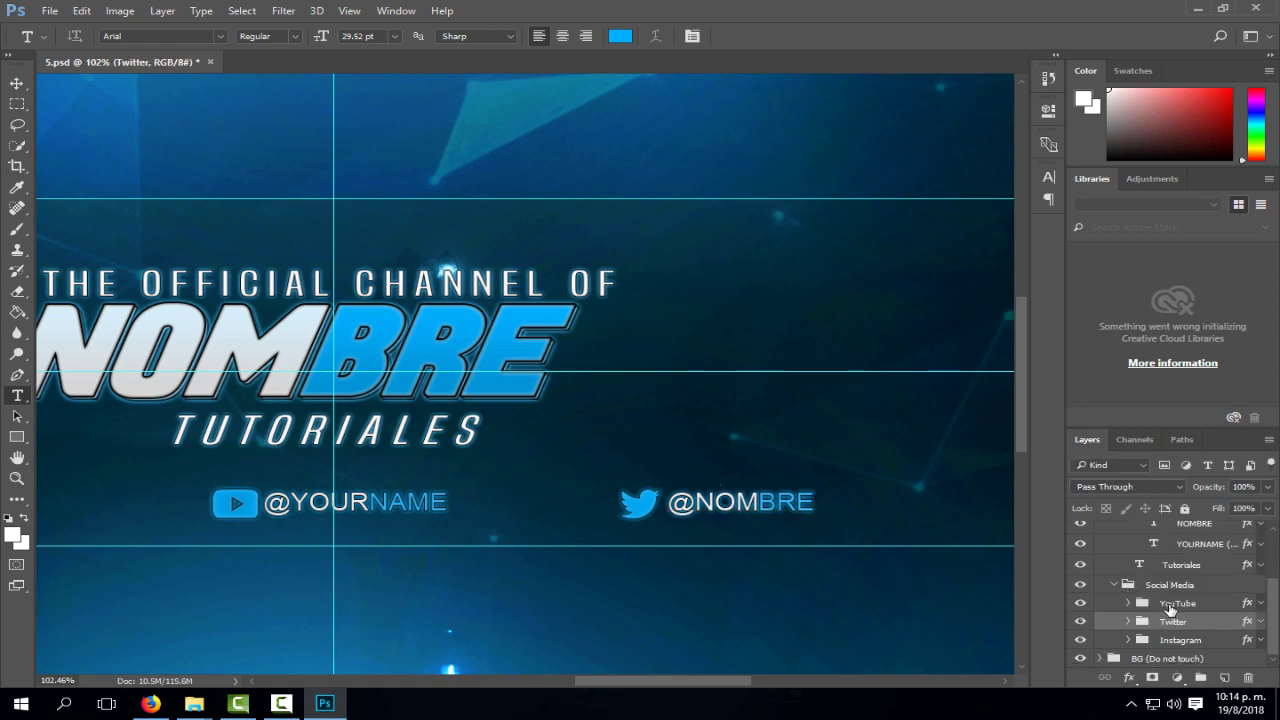
{"action": "left_click", "coordinate": [1110, 603]}
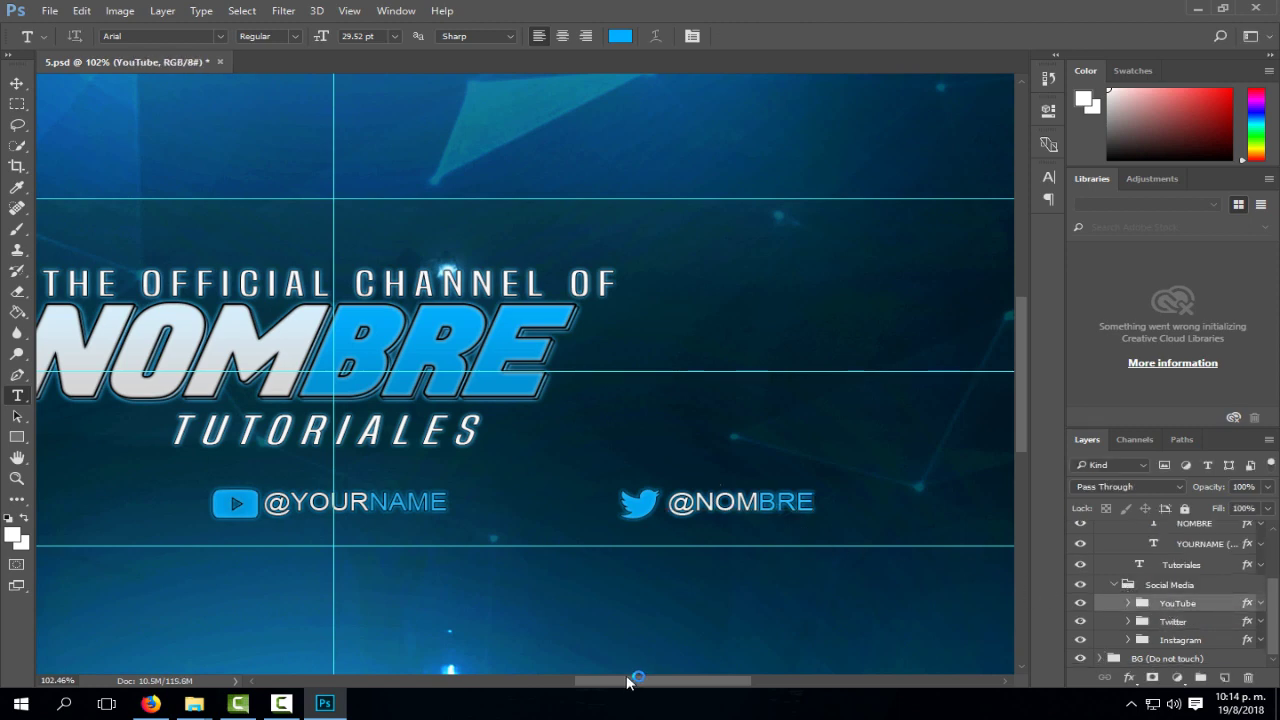
{"action": "left_click_drag", "start_coordinate": [632, 681], "coordinate": [600, 661]}
{"action": "left_click", "coordinate": [495, 503]}
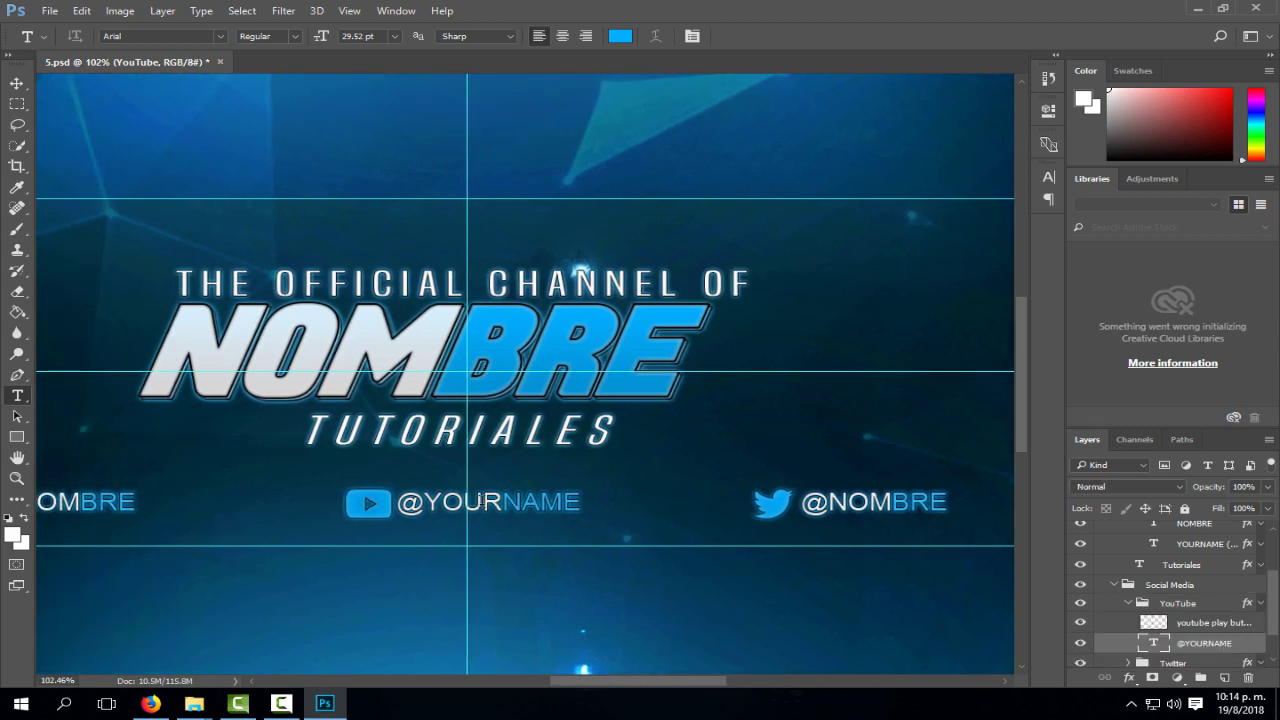
{"action": "key", "text": "BackSpace"}
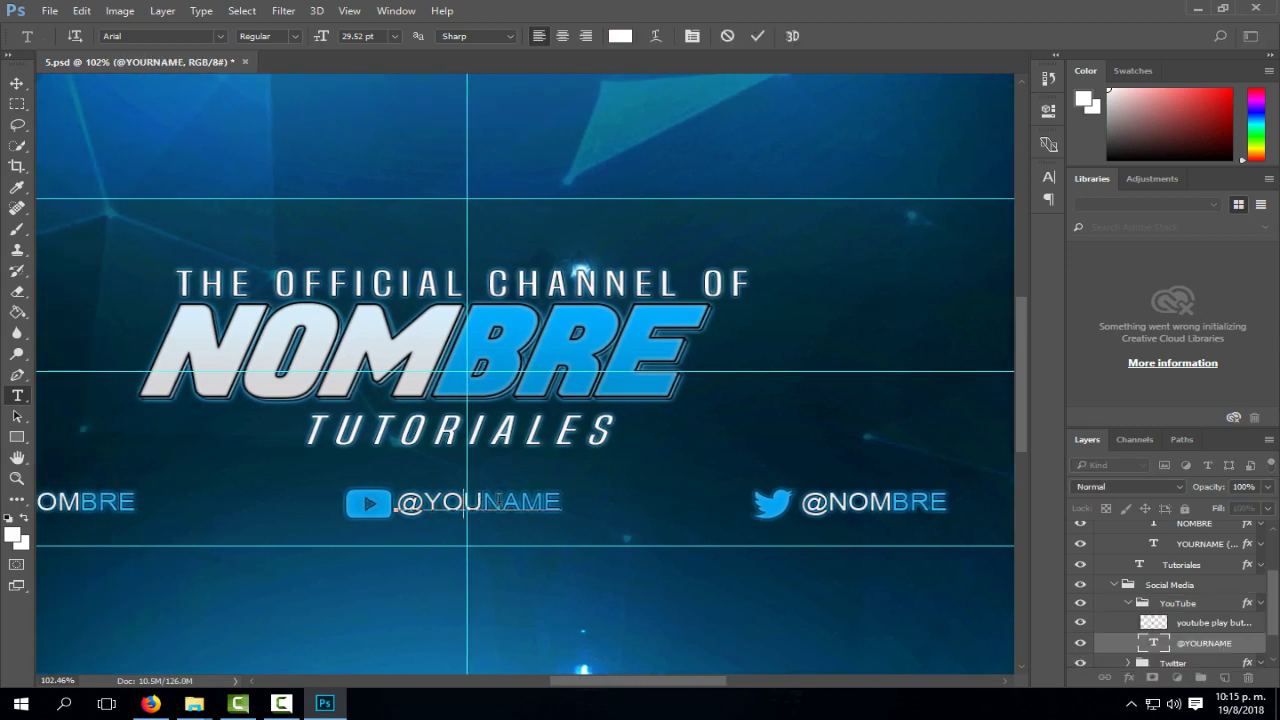
{"action": "key", "text": "BackSpace"}
{"action": "key", "text": "BackSpace"}
{"action": "key", "text": "BackSpace"}
{"action": "type", "text": "NOM"}
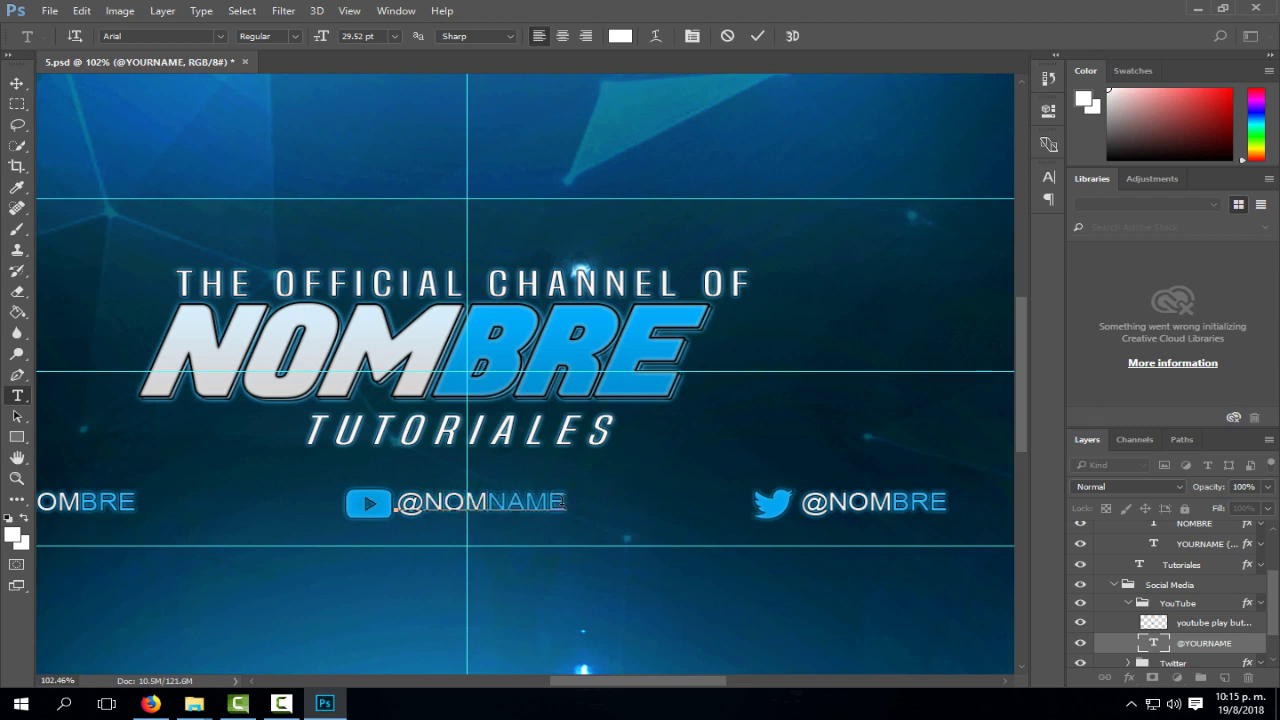
{"action": "left_click", "coordinate": [564, 503]}
{"action": "key", "text": "BackSpace"}
{"action": "key", "text": "BackSpace"}
{"action": "key", "text": "BackSpace"}
{"action": "key", "text": "BackSpace"}
{"action": "type", "text": "B"}
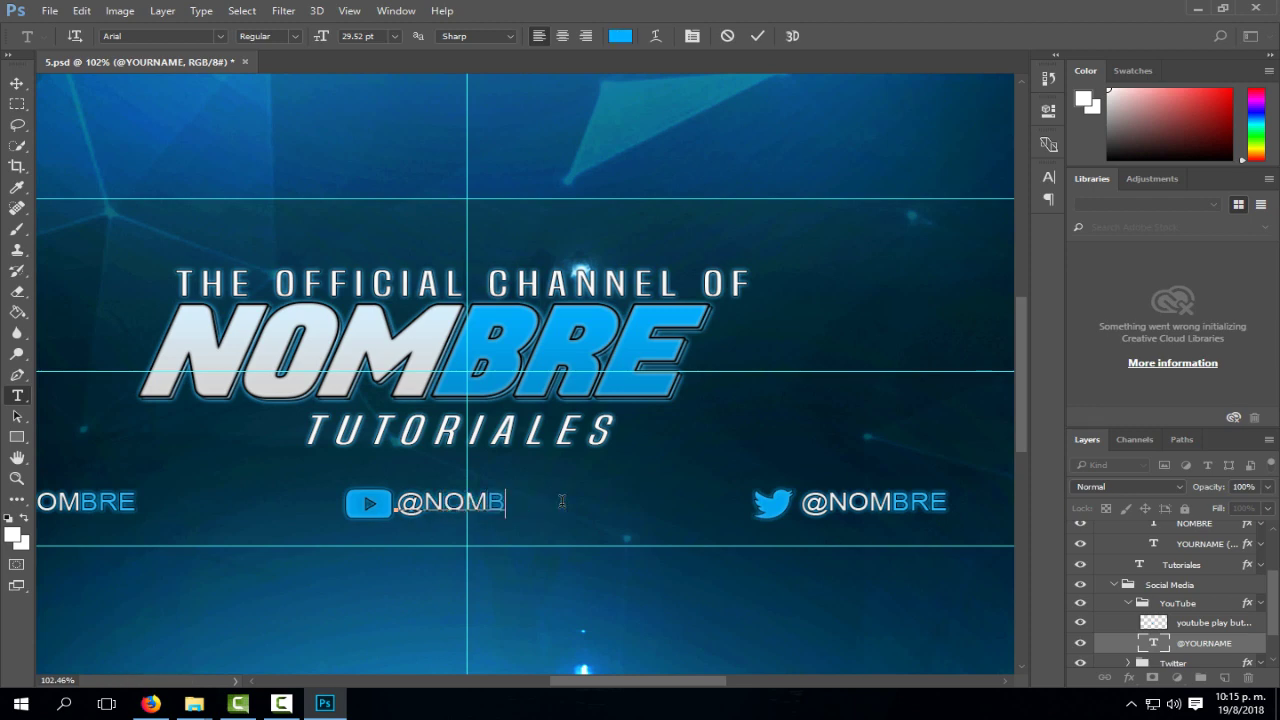
{"action": "type", "text": "RE"}
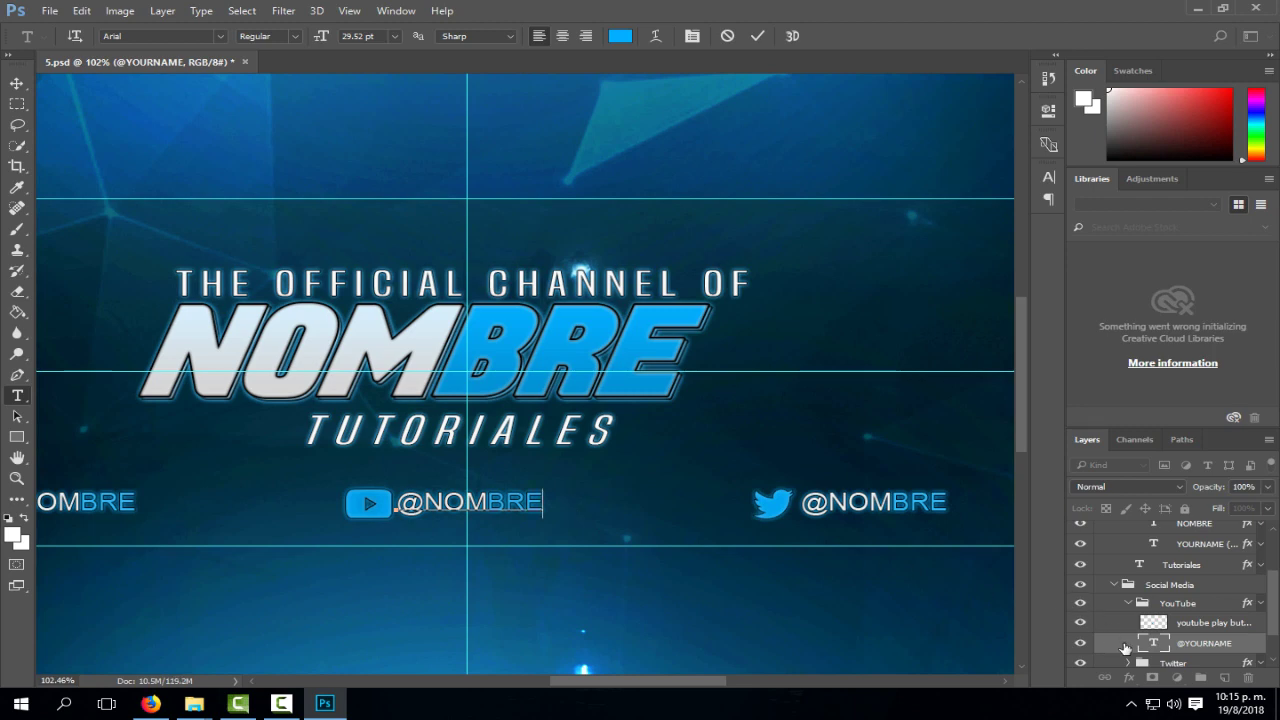
{"action": "left_click", "coordinate": [1203, 645]}
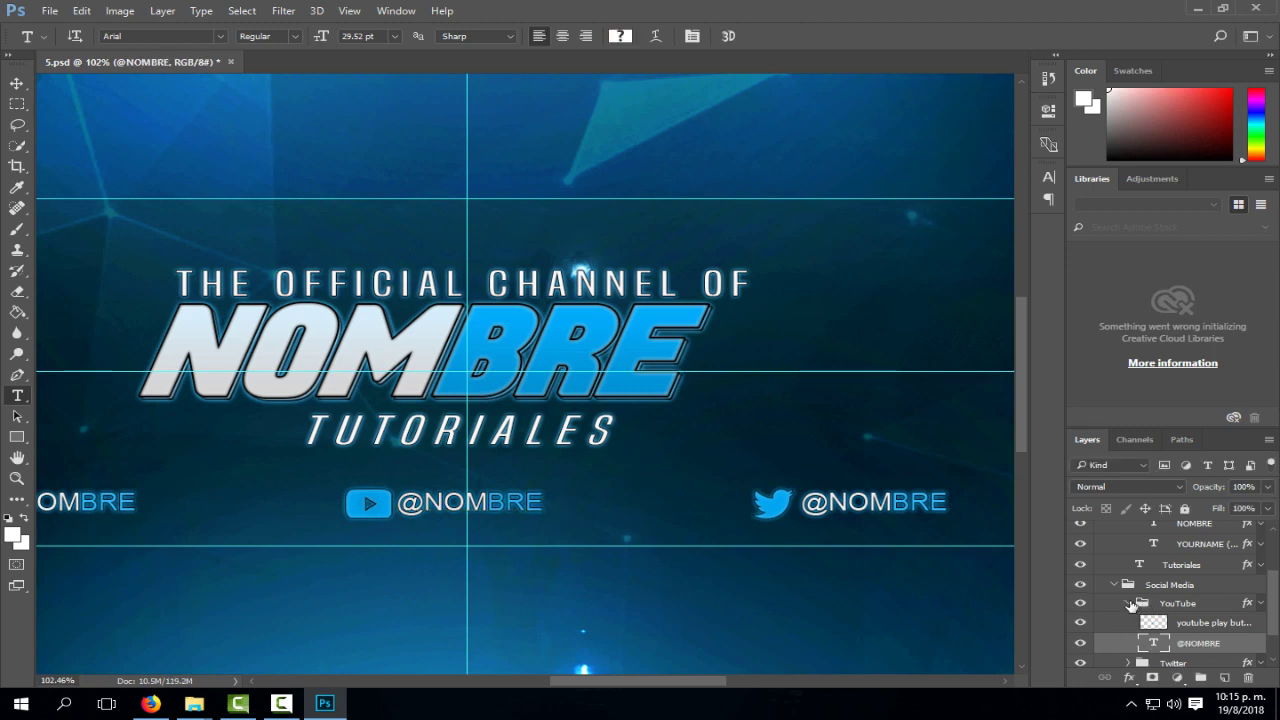
{"action": "left_click", "coordinate": [1129, 604]}
{"action": "left_click", "coordinate": [1115, 585]}
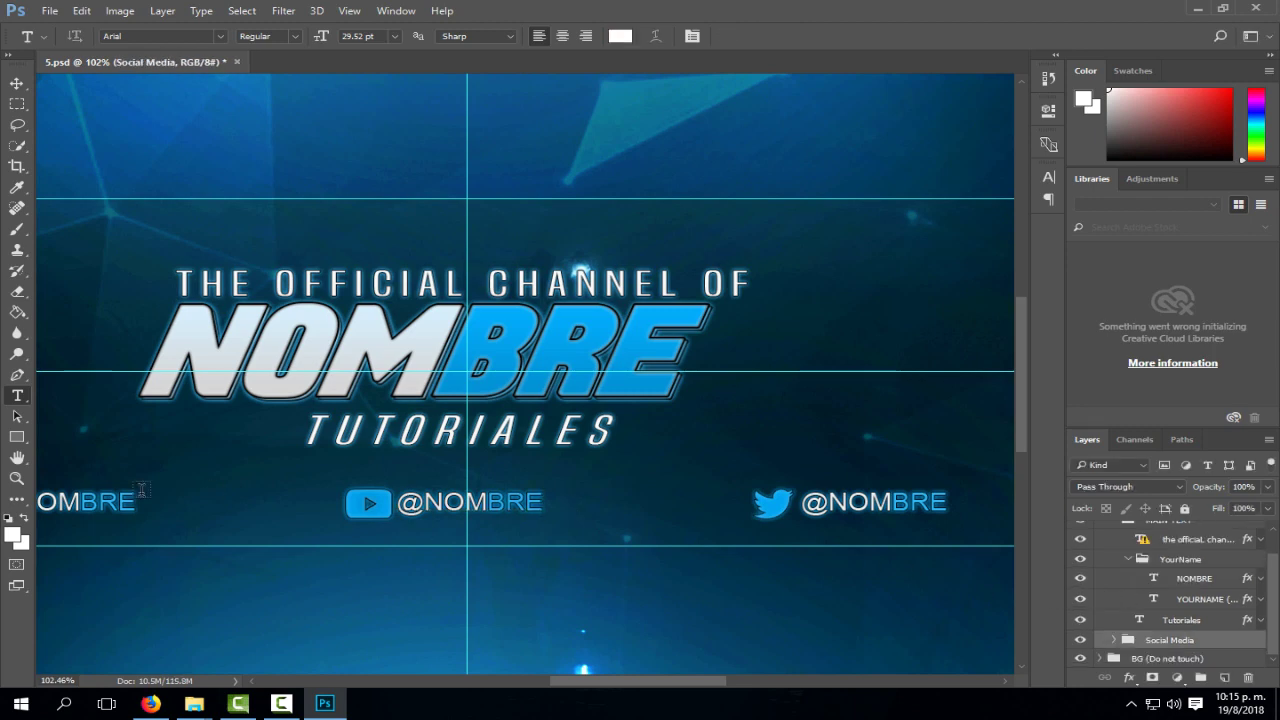
Zoom in slightly on the banner and select the Tutoriales text layer.
{"action": "left_click", "coordinate": [17, 478]}
{"action": "left_click_drag", "start_coordinate": [399, 477], "coordinate": [418, 457]}
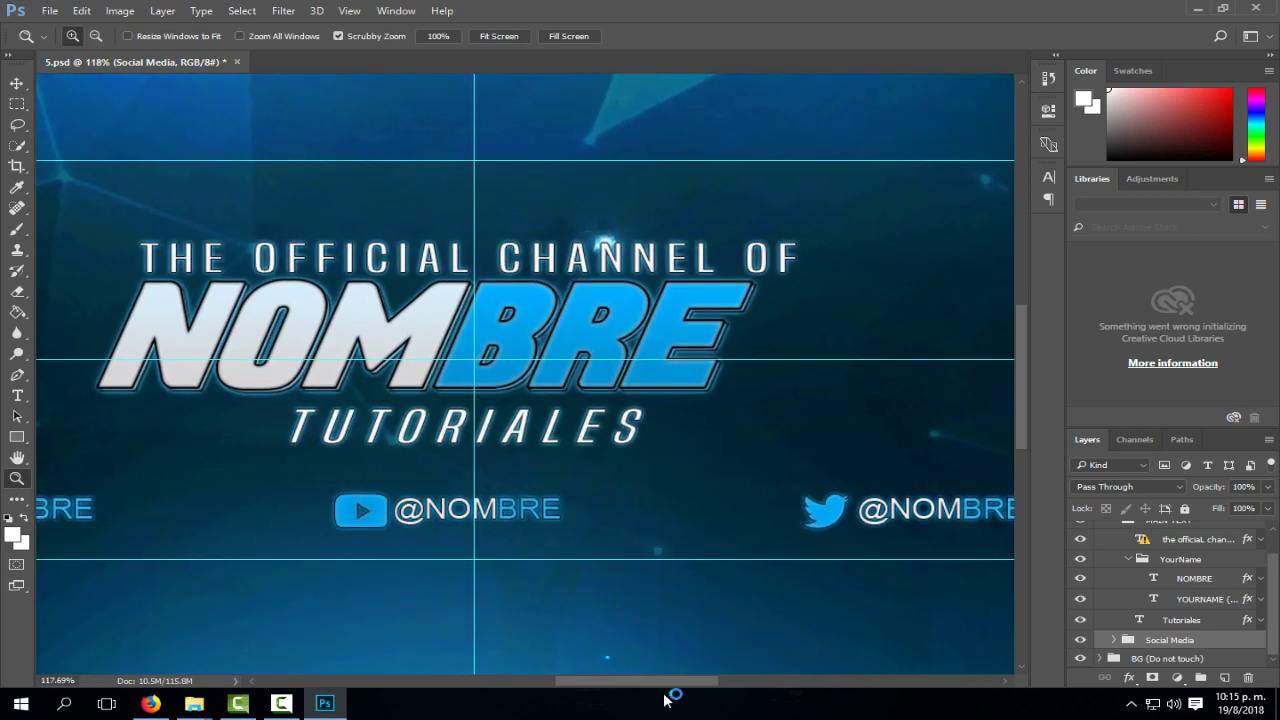
{"action": "left_click_drag", "start_coordinate": [651, 686], "coordinate": [634, 686]}
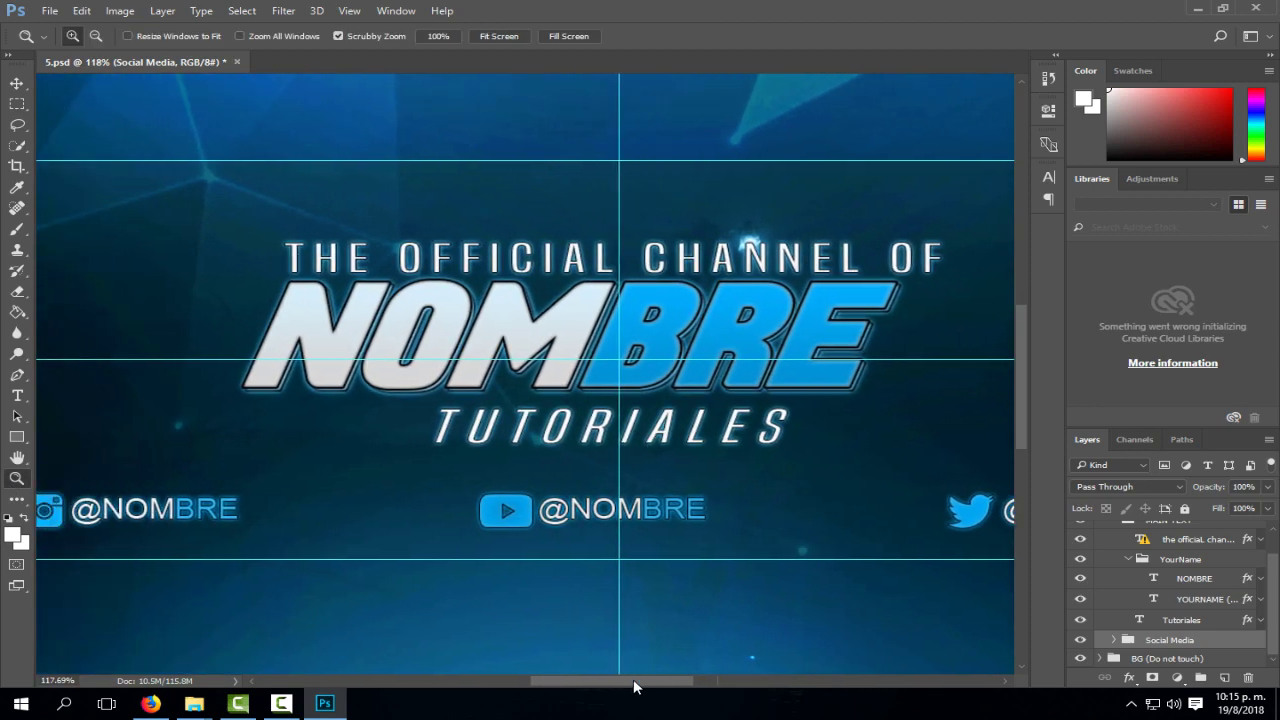
{"action": "left_click", "coordinate": [17, 83]}
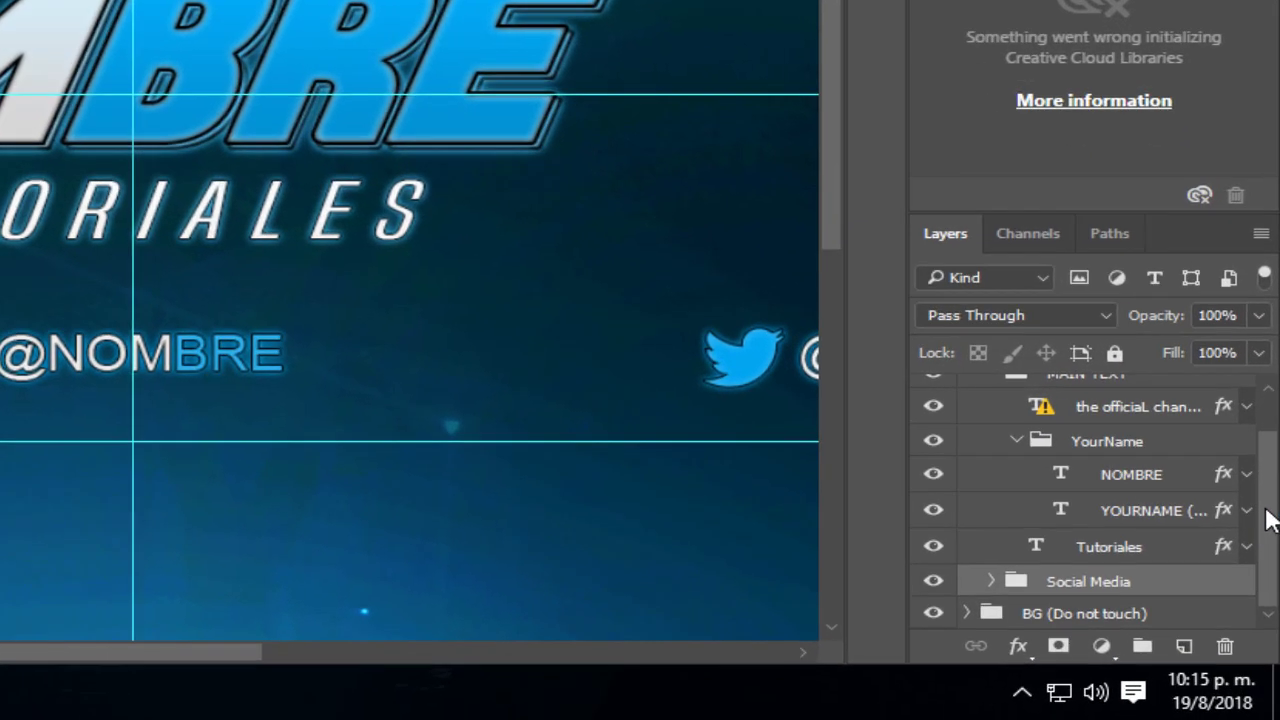
{"action": "scroll", "coordinate": [1260, 605], "scroll_direction": "up", "scroll_amount": 1}
{"action": "left_click", "coordinate": [1068, 522]}
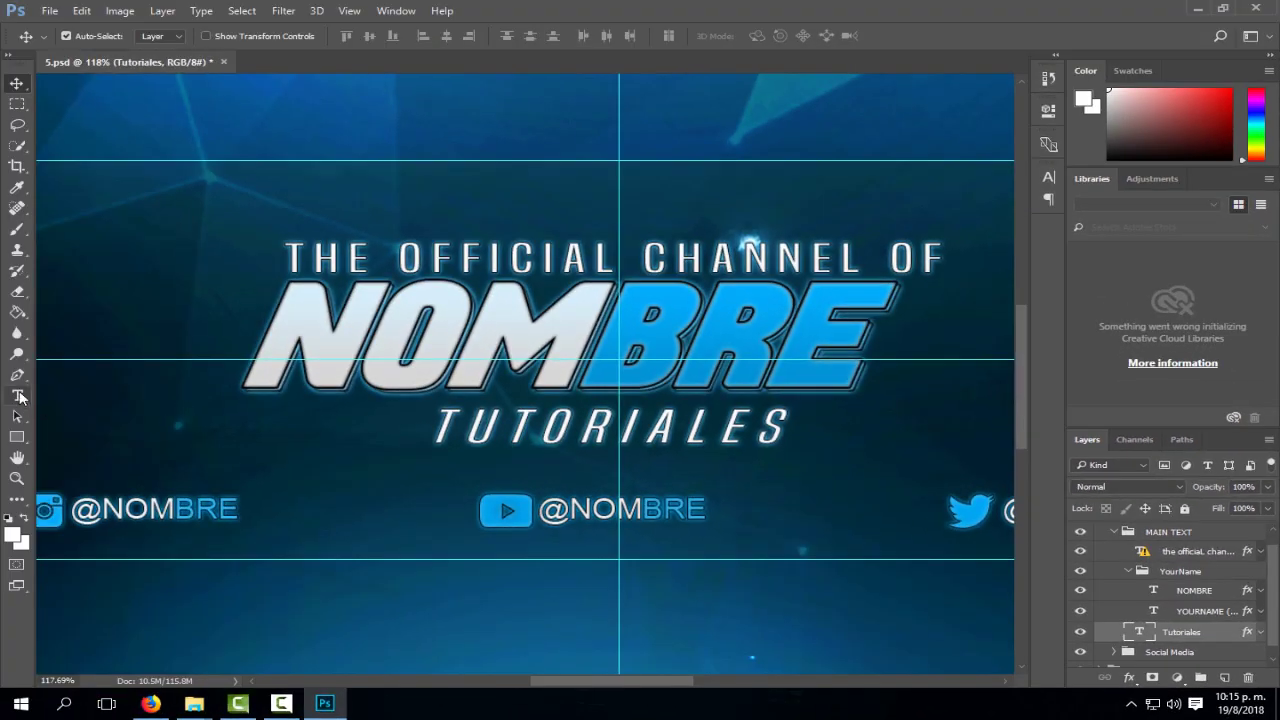
Retype the subtitle as SEGUNDO NOMBRE and centre it beneath the NOMBRE title.
{"action": "left_click", "coordinate": [18, 396]}
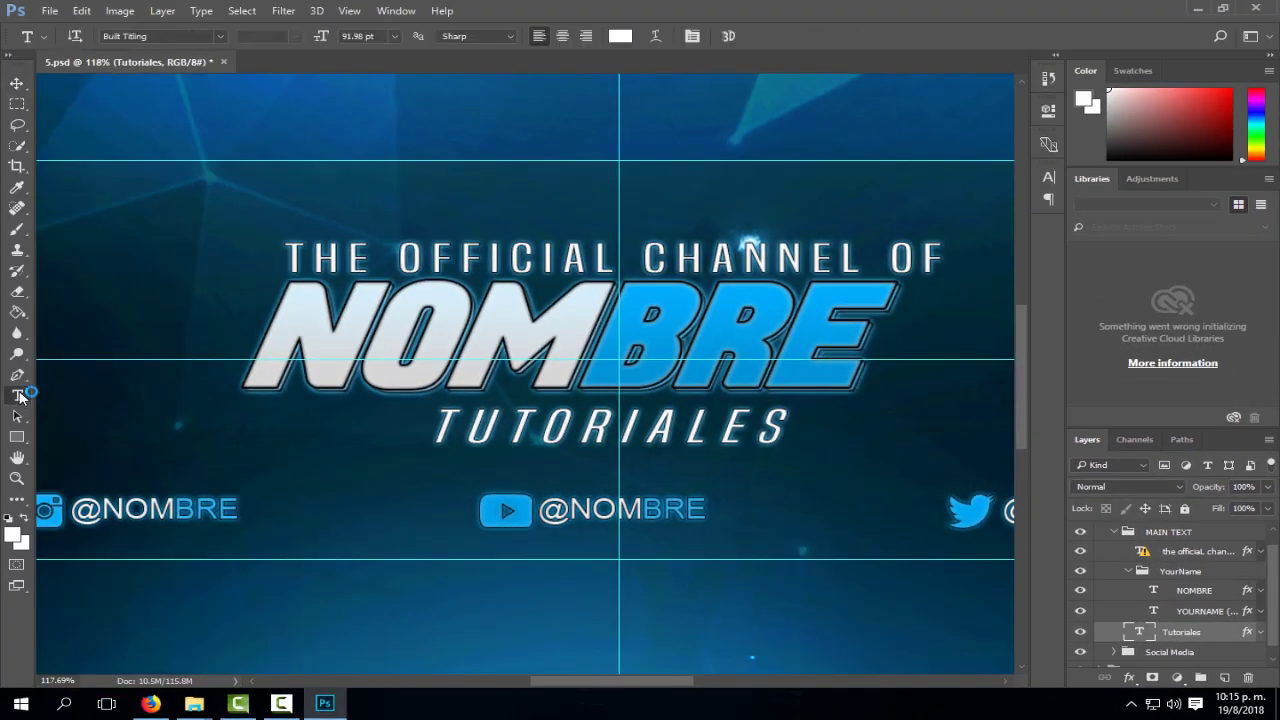
{"action": "left_click", "coordinate": [767, 425]}
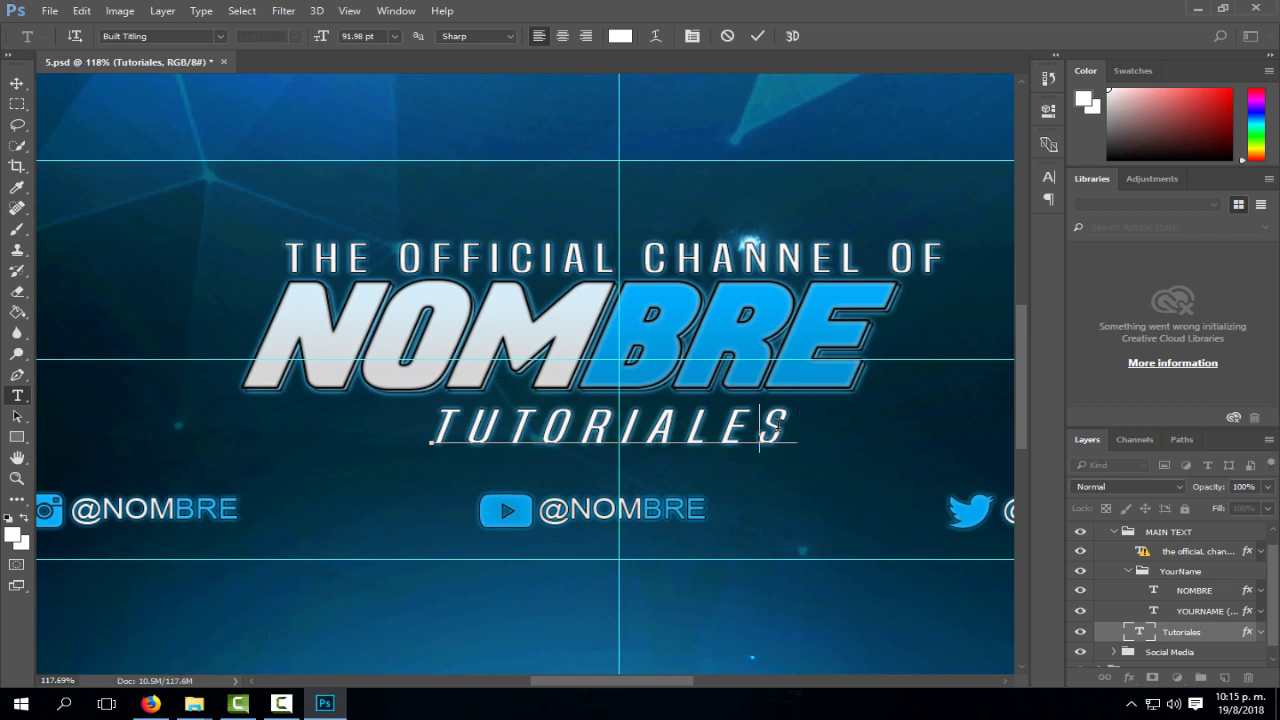
{"action": "key", "text": "BackSpace"}
{"action": "key", "text": "BackSpace"}
{"action": "key", "text": "BackSpace"}
{"action": "key", "text": "BackSpace"}
{"action": "key", "text": "BackSpace"}
{"action": "key", "text": "BackSpace"}
{"action": "key", "text": "BackSpace"}
{"action": "key", "text": "BackSpace"}
{"action": "key", "text": "BackSpace"}
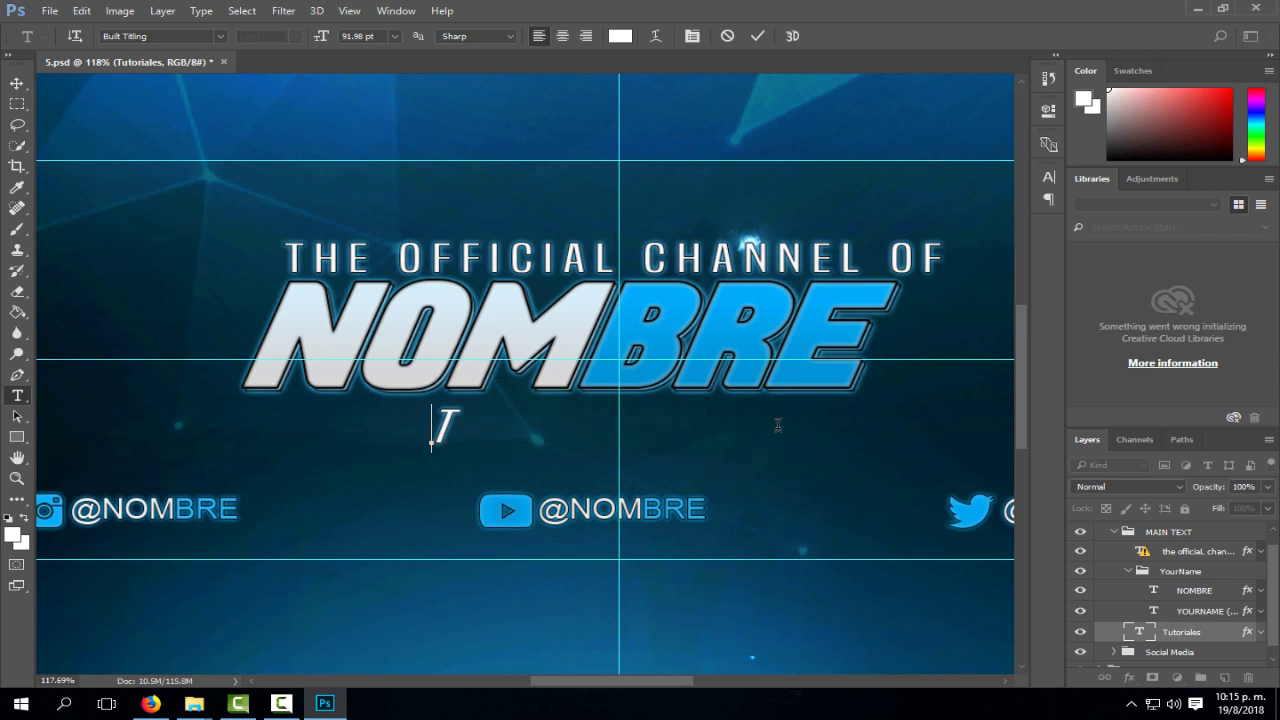
{"action": "key", "text": "BackSpace"}
{"action": "type", "text": "SEG"}
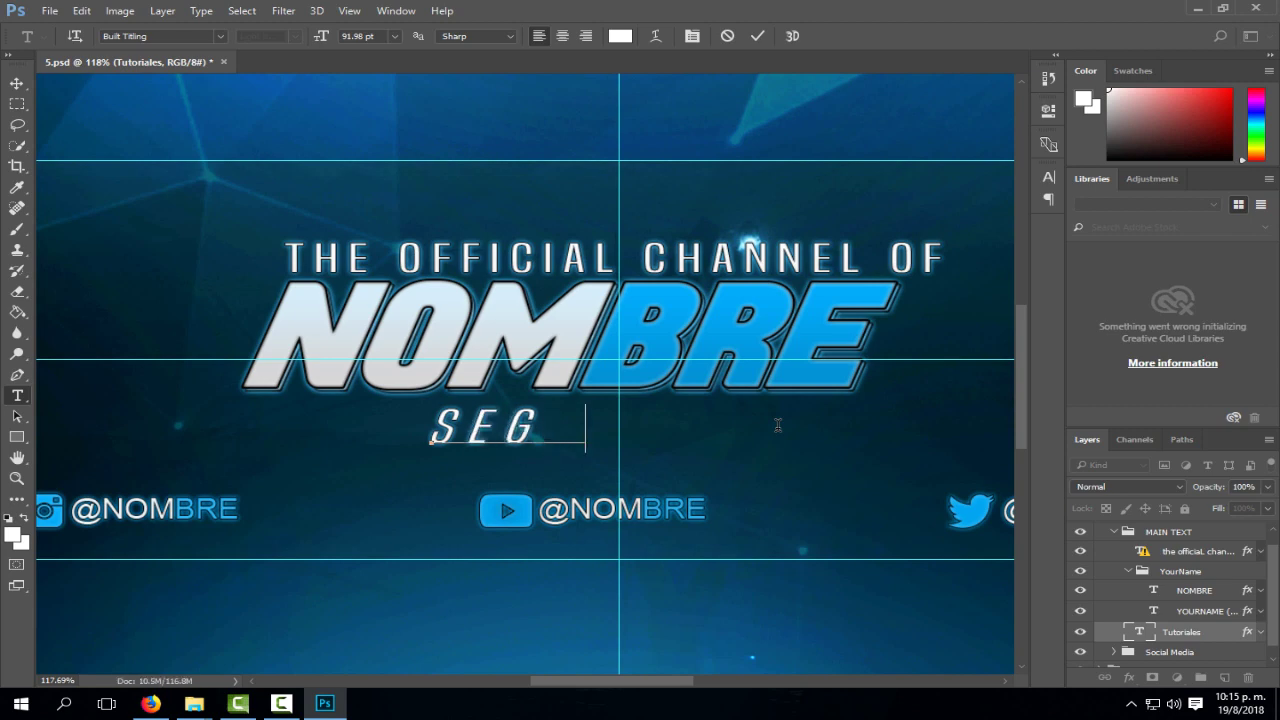
{"action": "type", "text": "UNDO NOMBRE"}
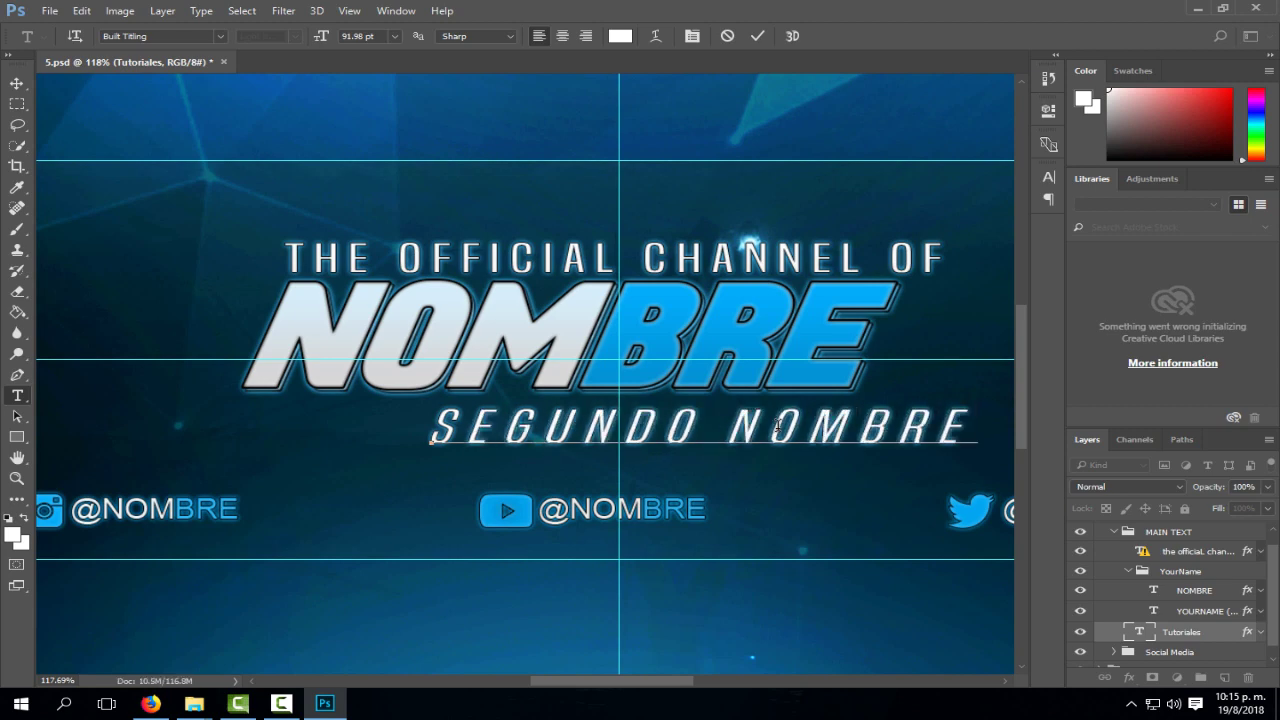
{"action": "left_click", "coordinate": [17, 83]}
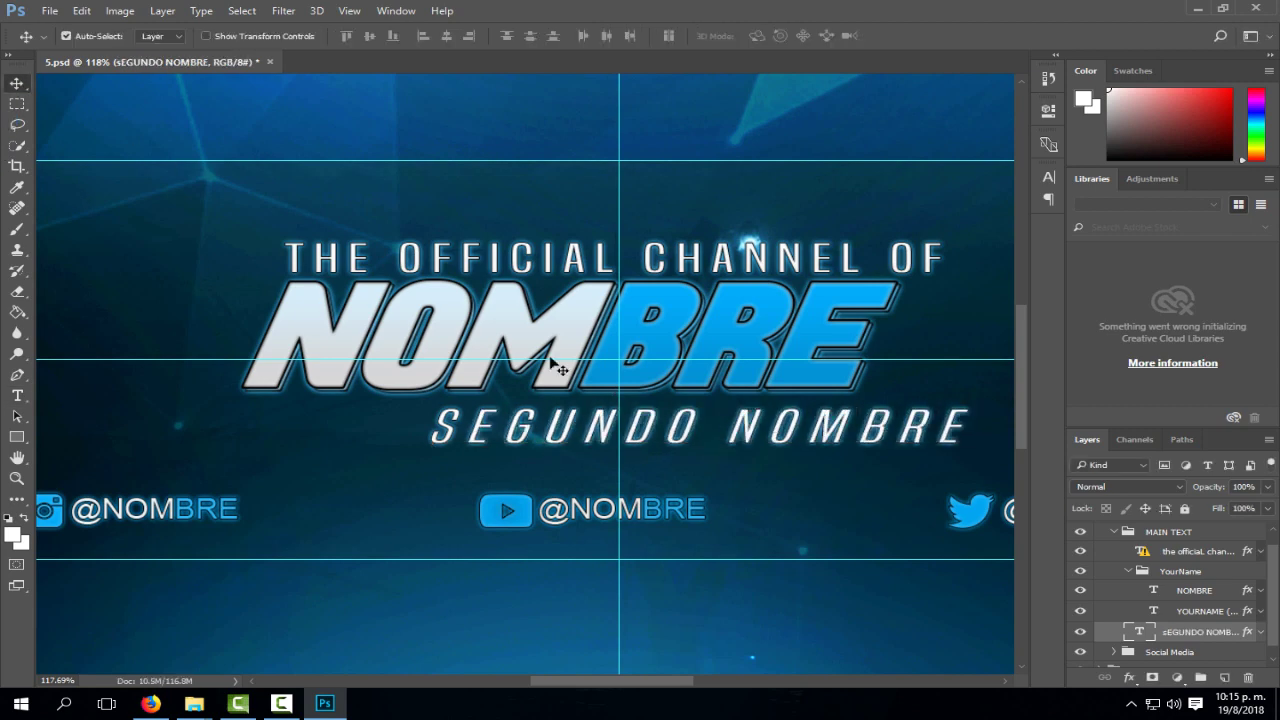
{"action": "left_click_drag", "start_coordinate": [752, 436], "coordinate": [628, 437]}
{"action": "left_click_drag", "start_coordinate": [628, 437], "coordinate": [696, 440]}
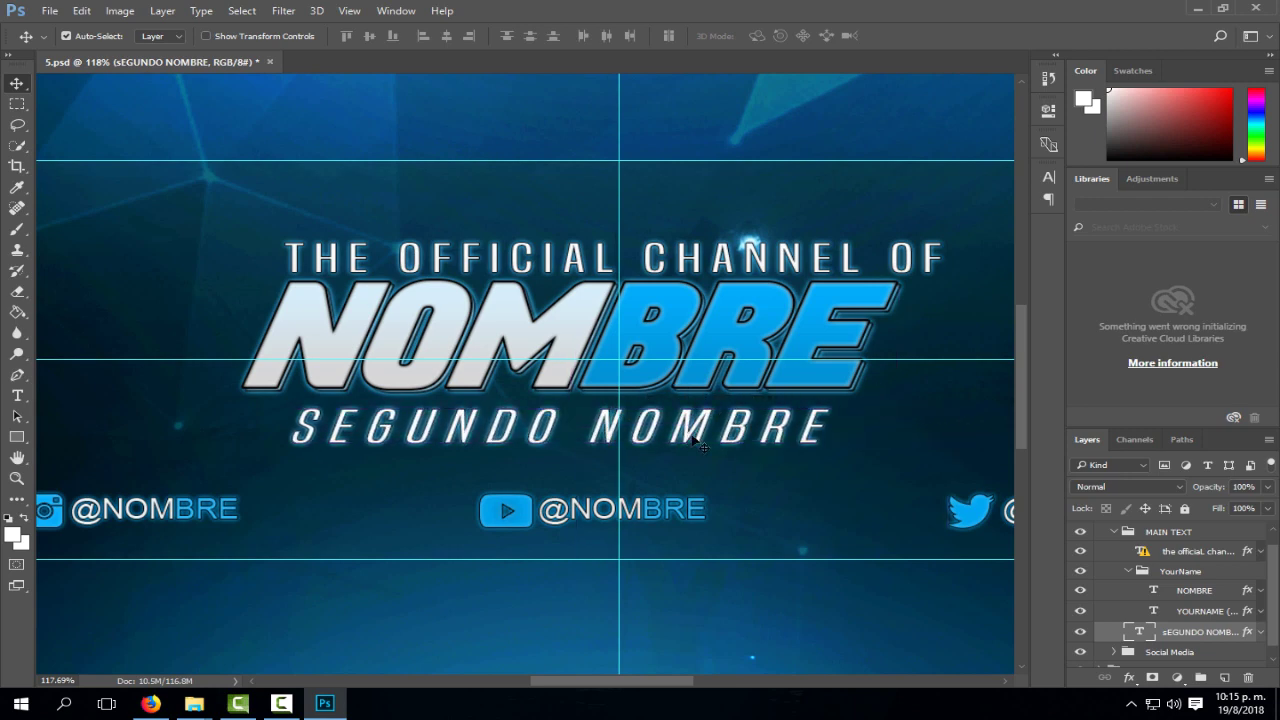
Zoom out and back in to review the finished NOMBRE banner.
{"action": "left_click", "coordinate": [16, 478]}
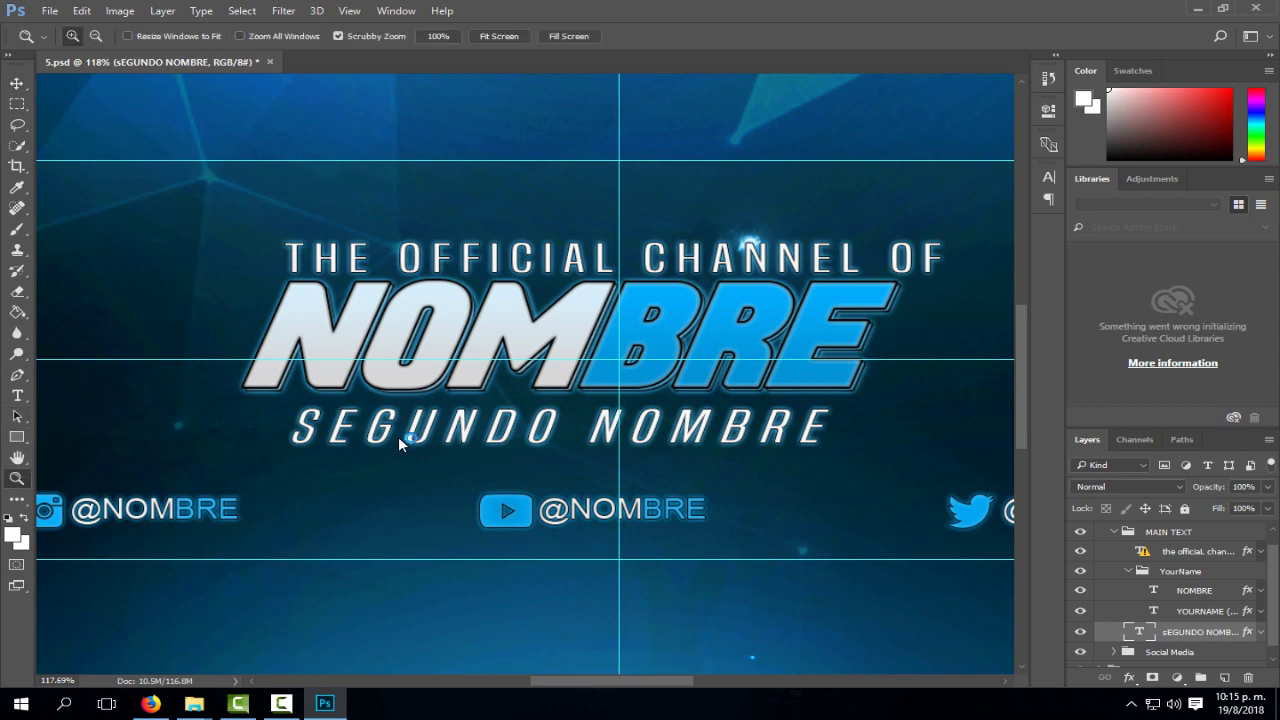
{"action": "left_click_drag", "start_coordinate": [405, 445], "coordinate": [290, 450]}
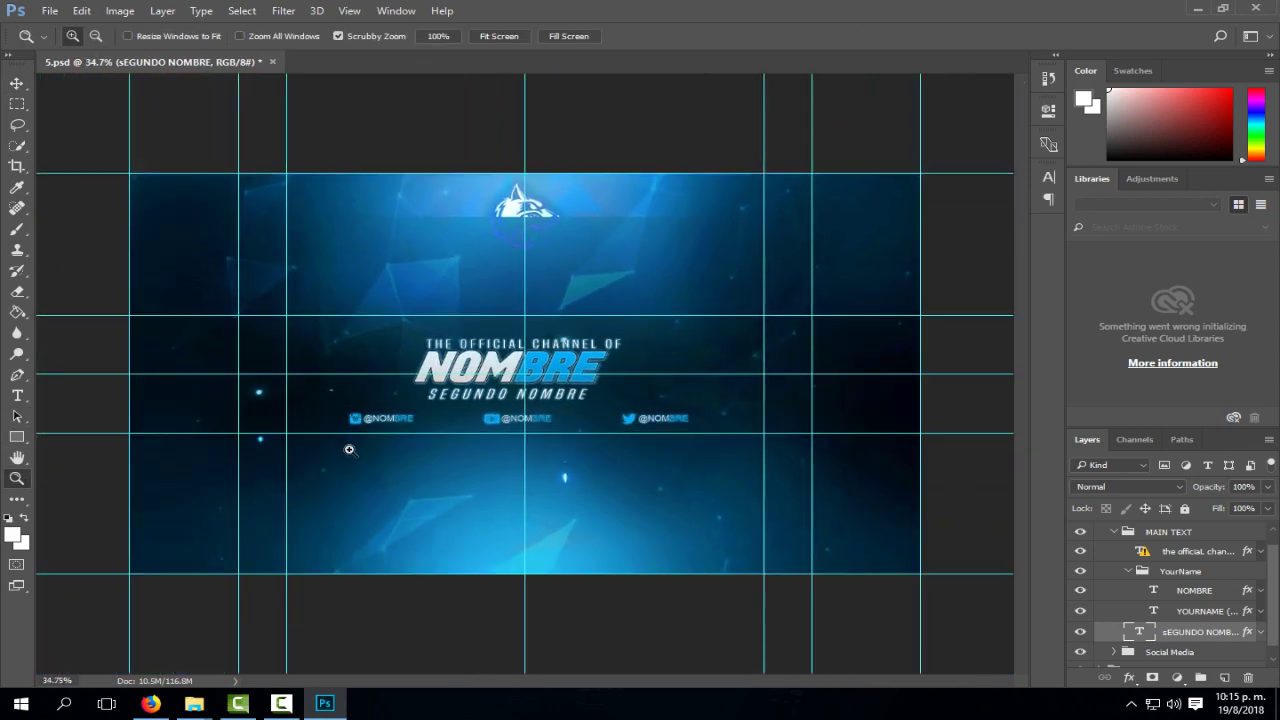
{"action": "left_click_drag", "start_coordinate": [375, 450], "coordinate": [385, 449]}
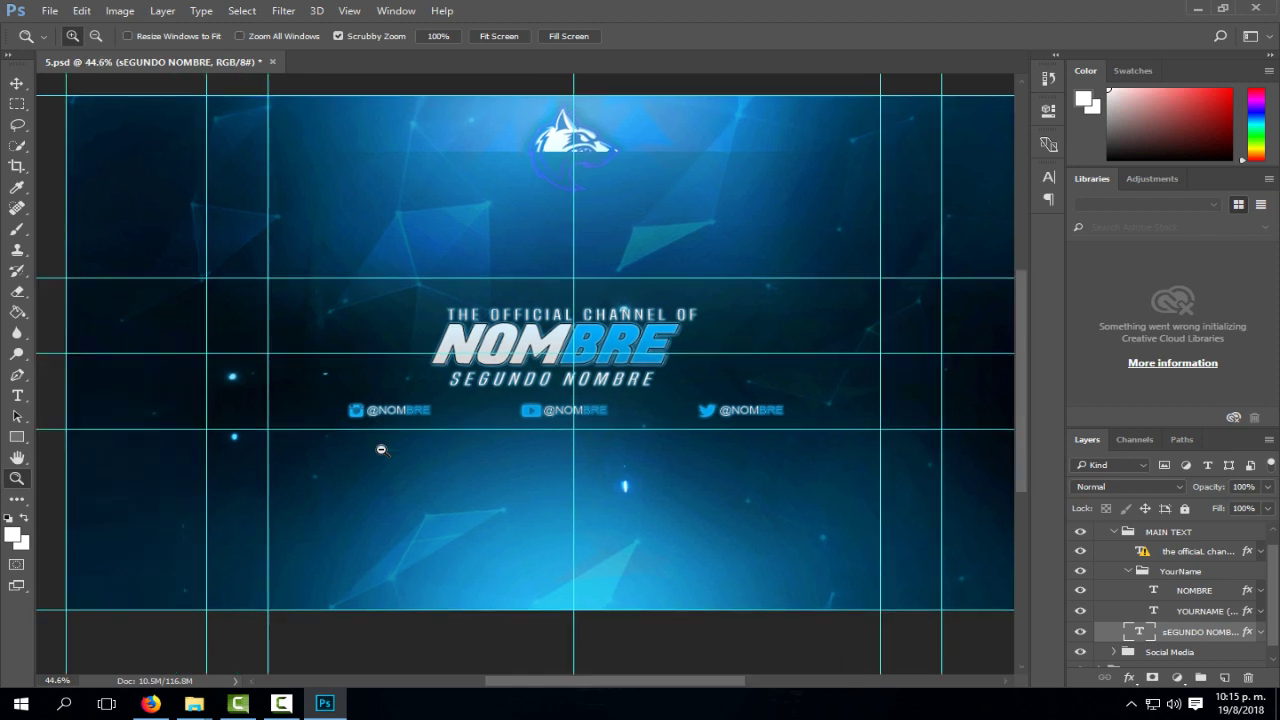
{"action": "left_click_drag", "start_coordinate": [433, 406], "coordinate": [475, 403]}
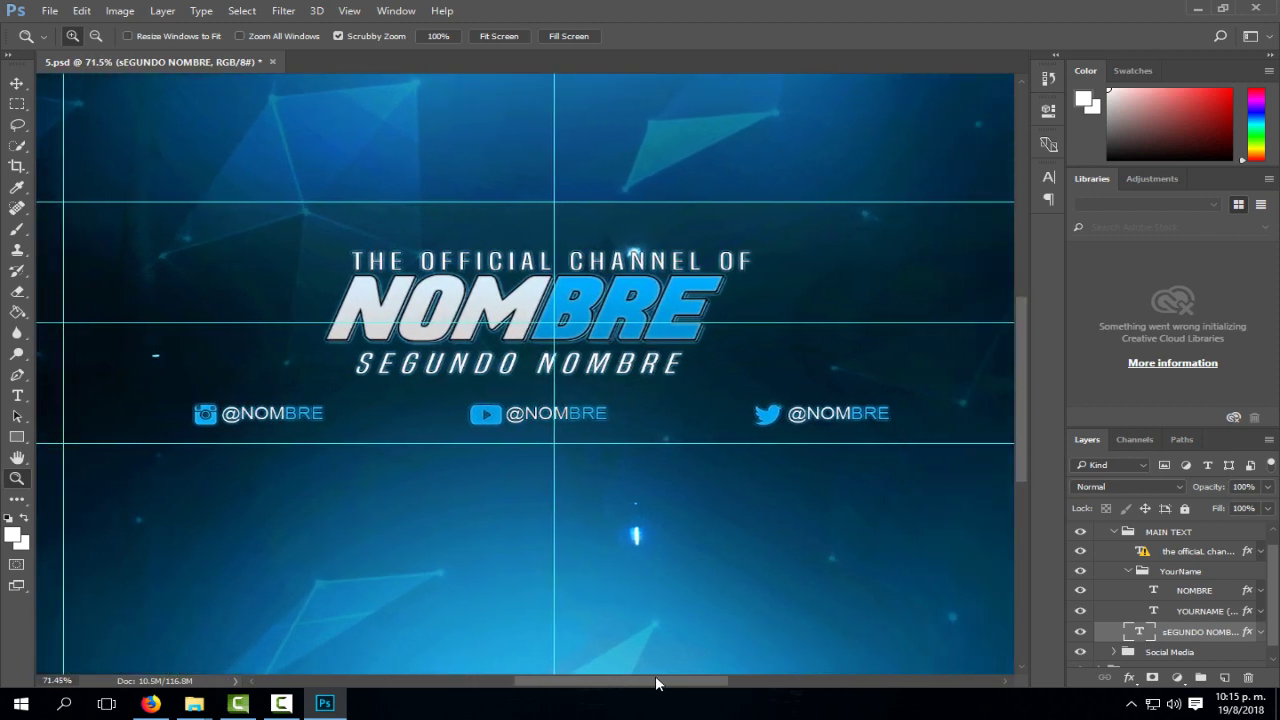
{"action": "left_click_drag", "start_coordinate": [633, 686], "coordinate": [655, 686]}
{"action": "left_click", "coordinate": [49, 11]}
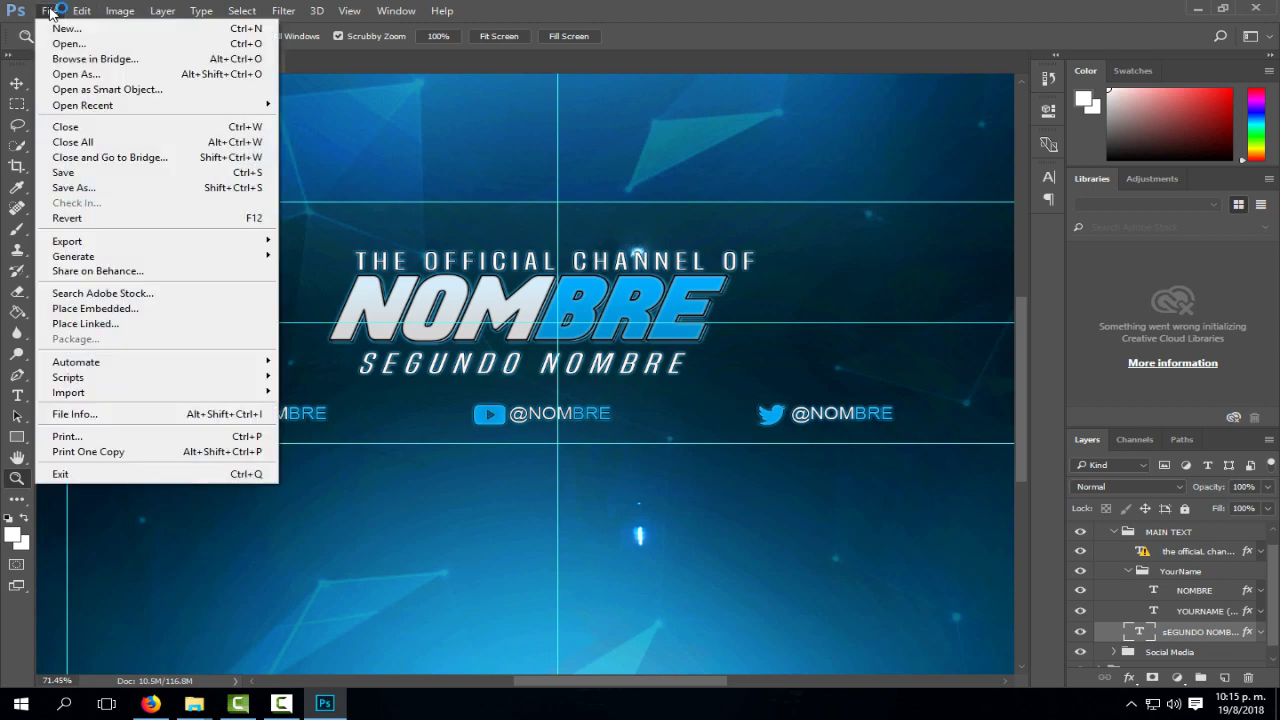
Start Save As with CompuServe GIF format and begin renaming the file 'bA…'.
{"action": "left_click", "coordinate": [87, 188]}
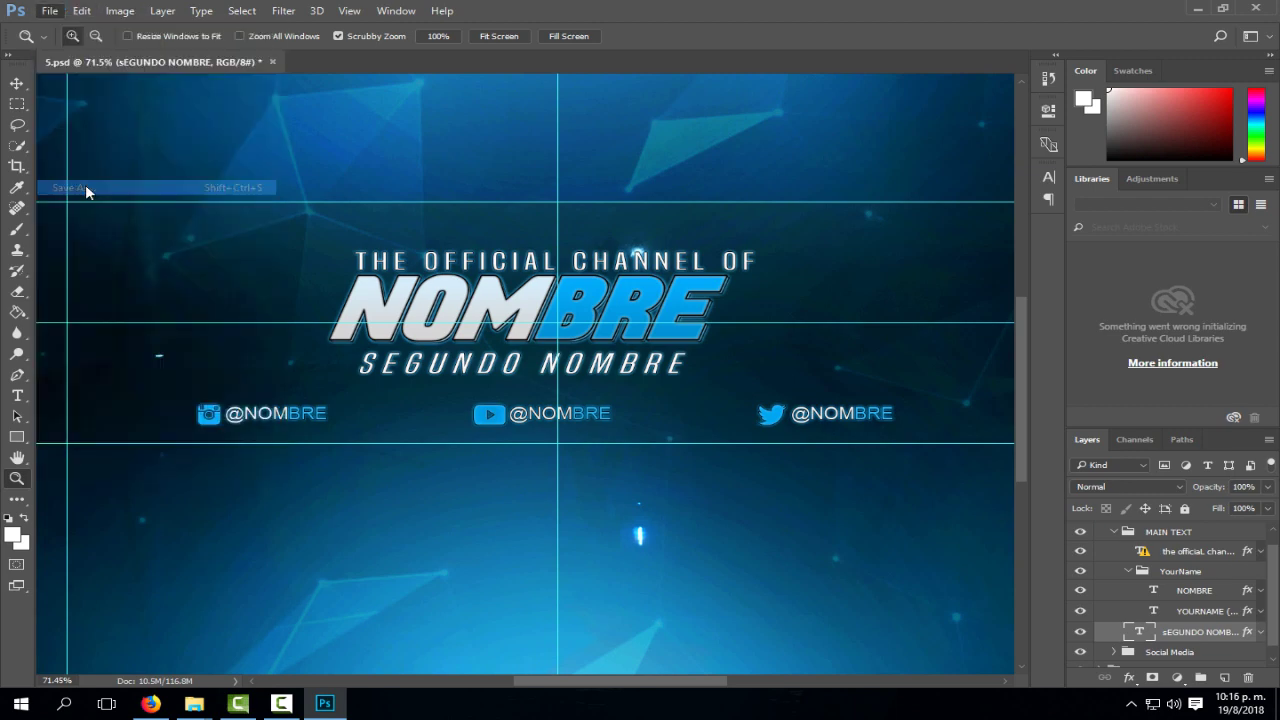
{"action": "left_click", "coordinate": [195, 325]}
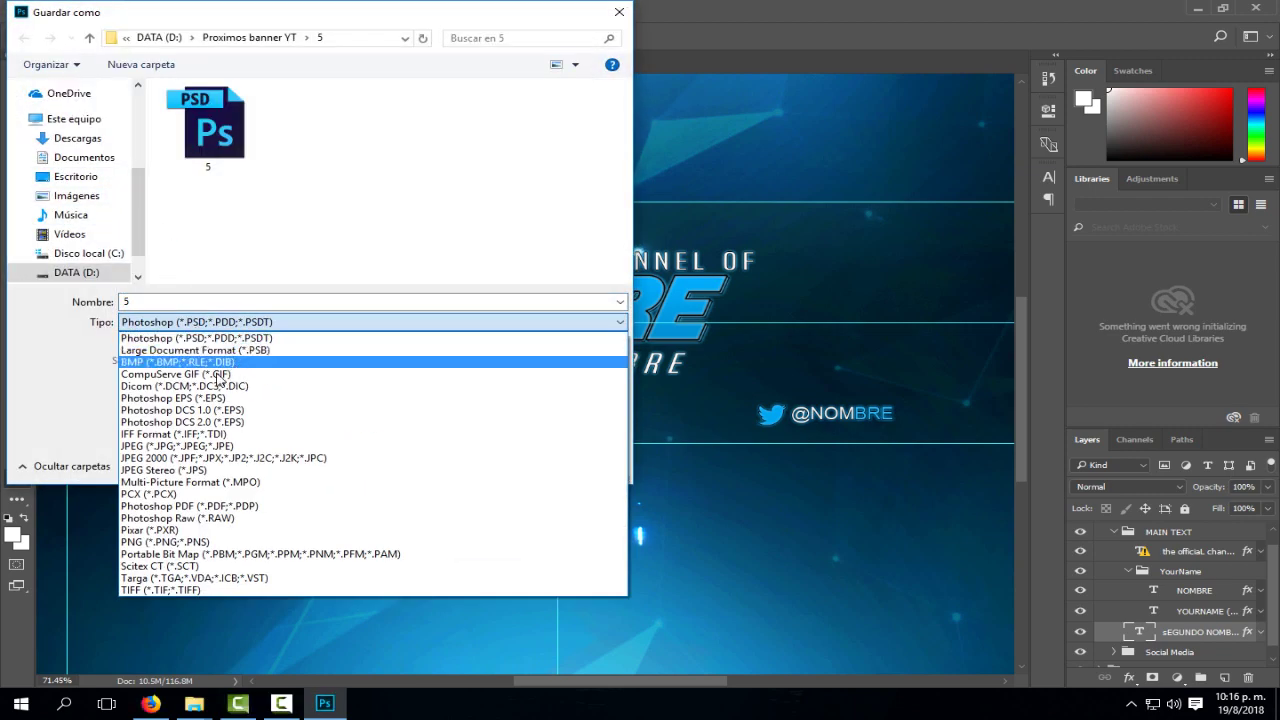
{"action": "left_click", "coordinate": [218, 375]}
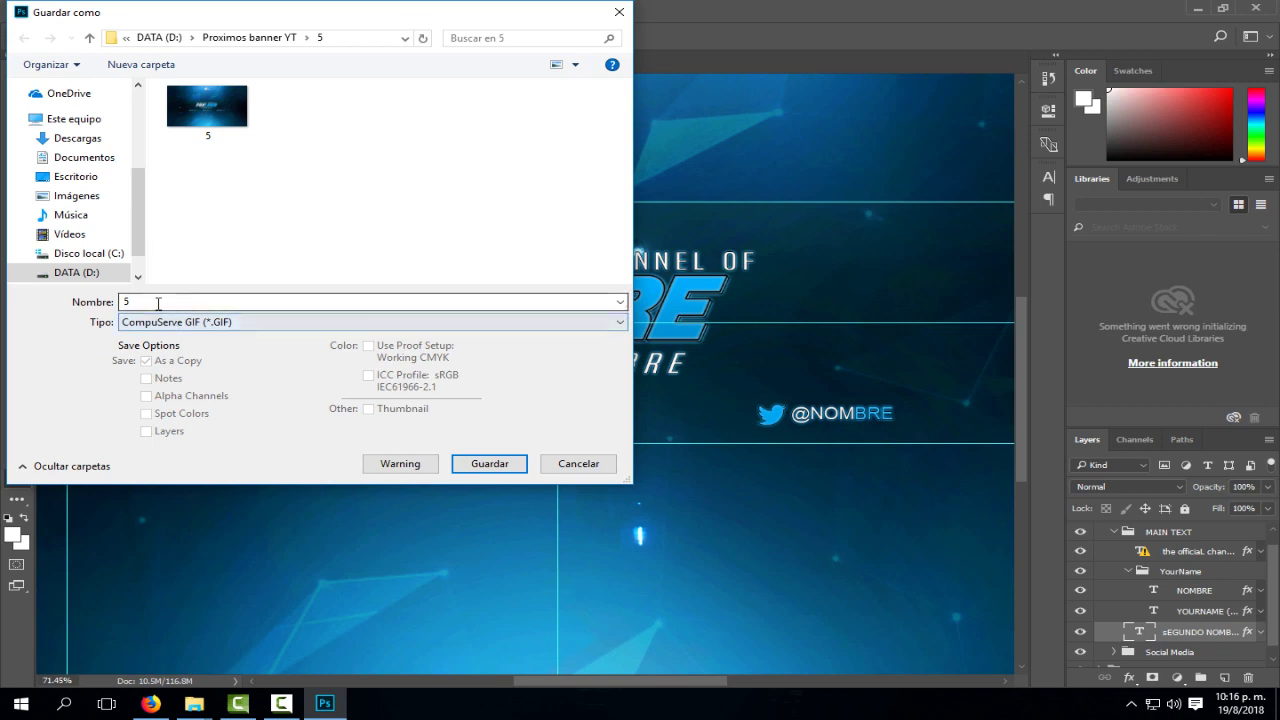
{"action": "double_click", "coordinate": [158, 302]}
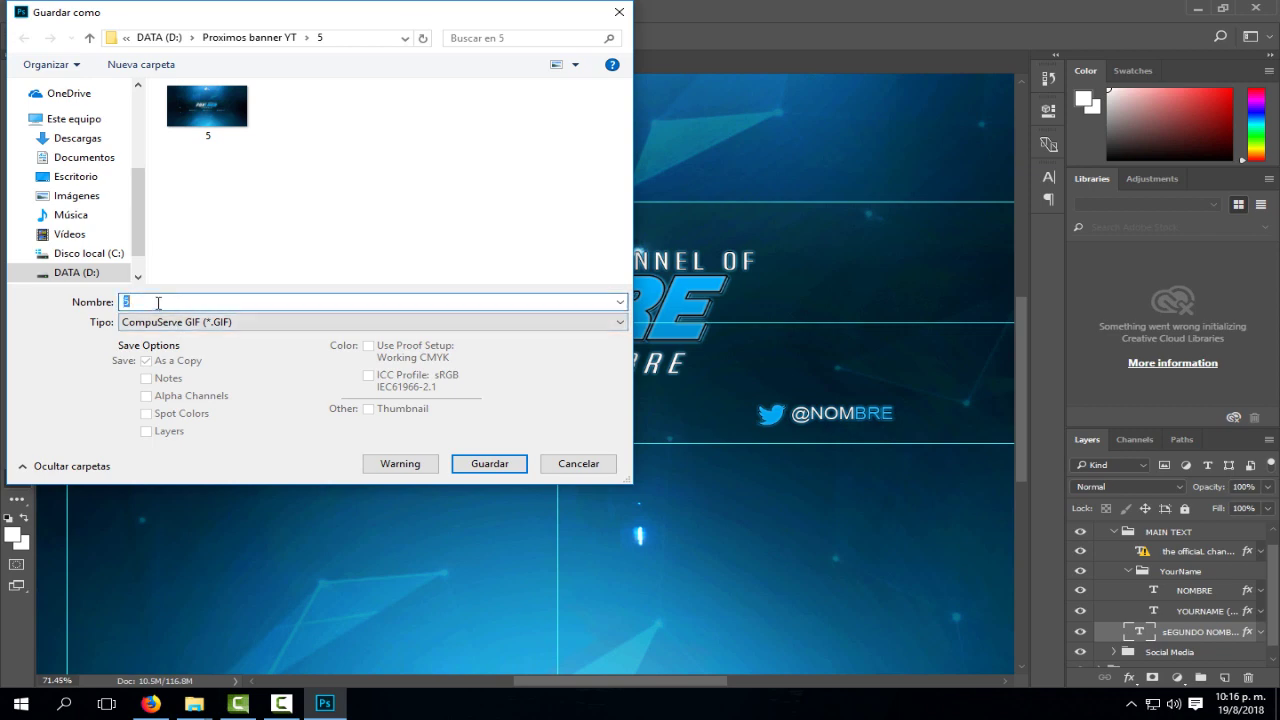
{"action": "type", "text": "bANNER"}
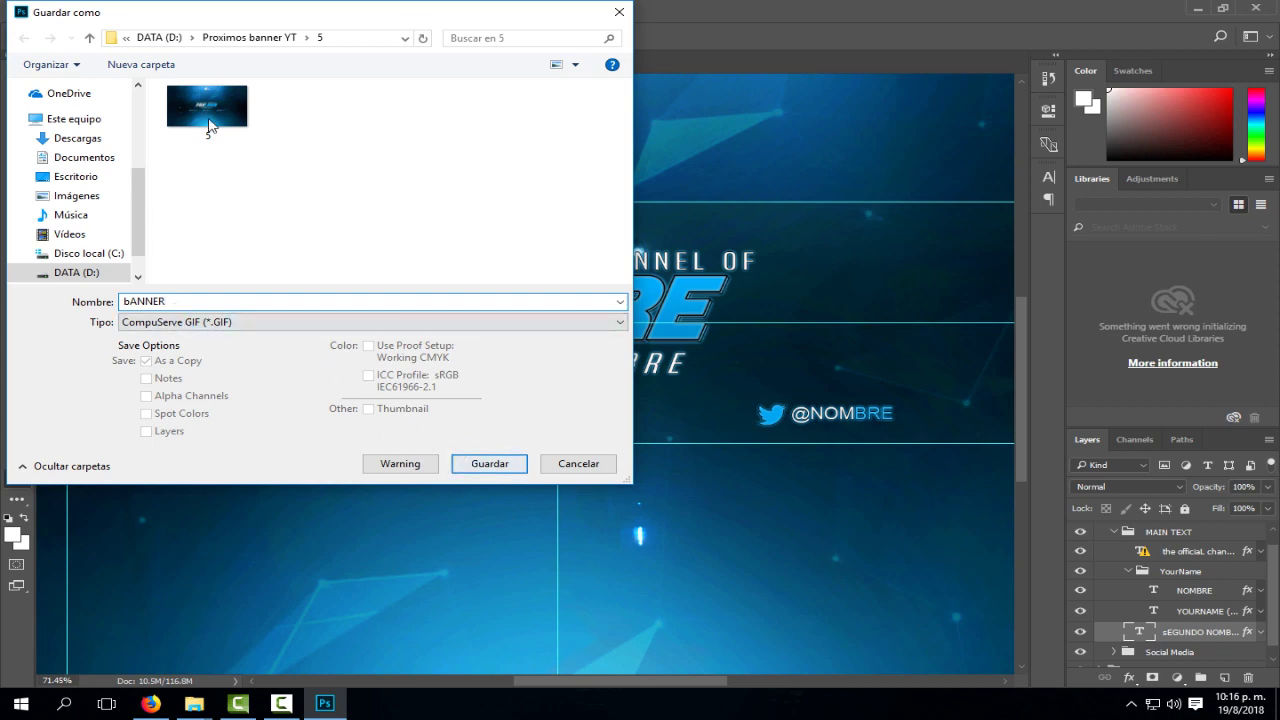
Target the Escritorio folder and decline overwriting the existing Banner 23.gif.
{"action": "left_click_drag", "start_coordinate": [138, 179], "coordinate": [138, 105]}
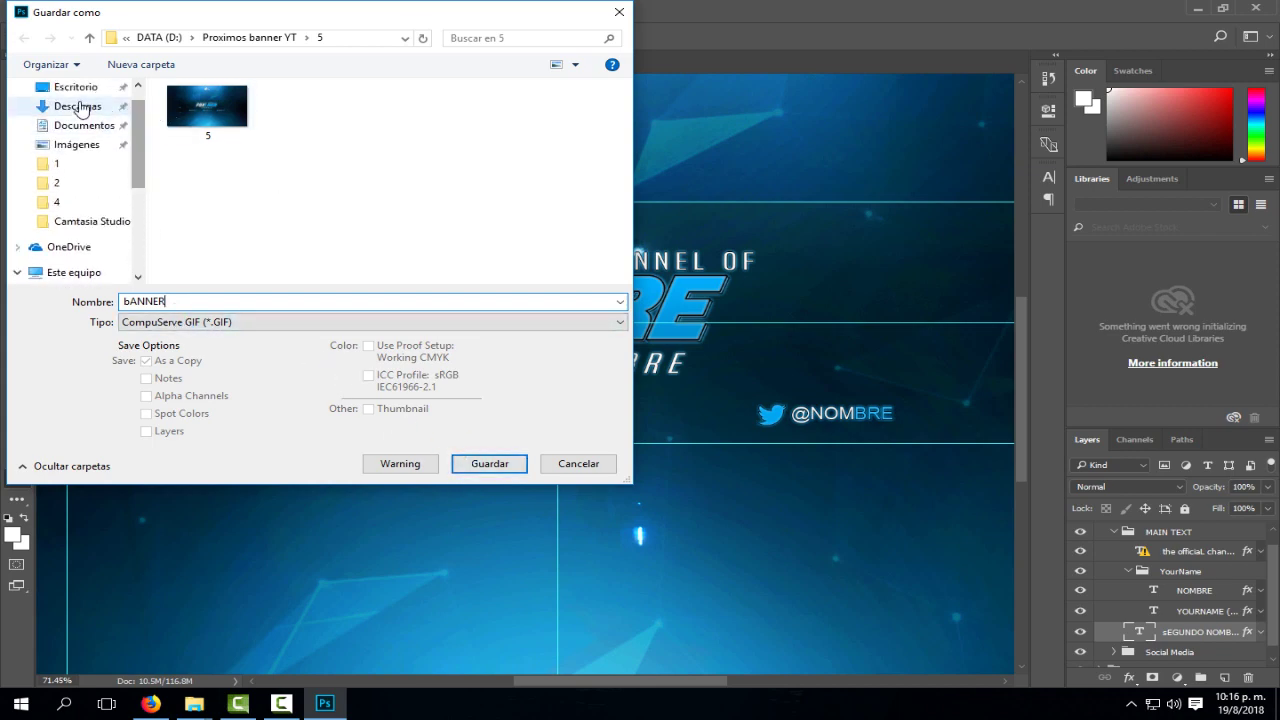
{"action": "left_click", "coordinate": [78, 90]}
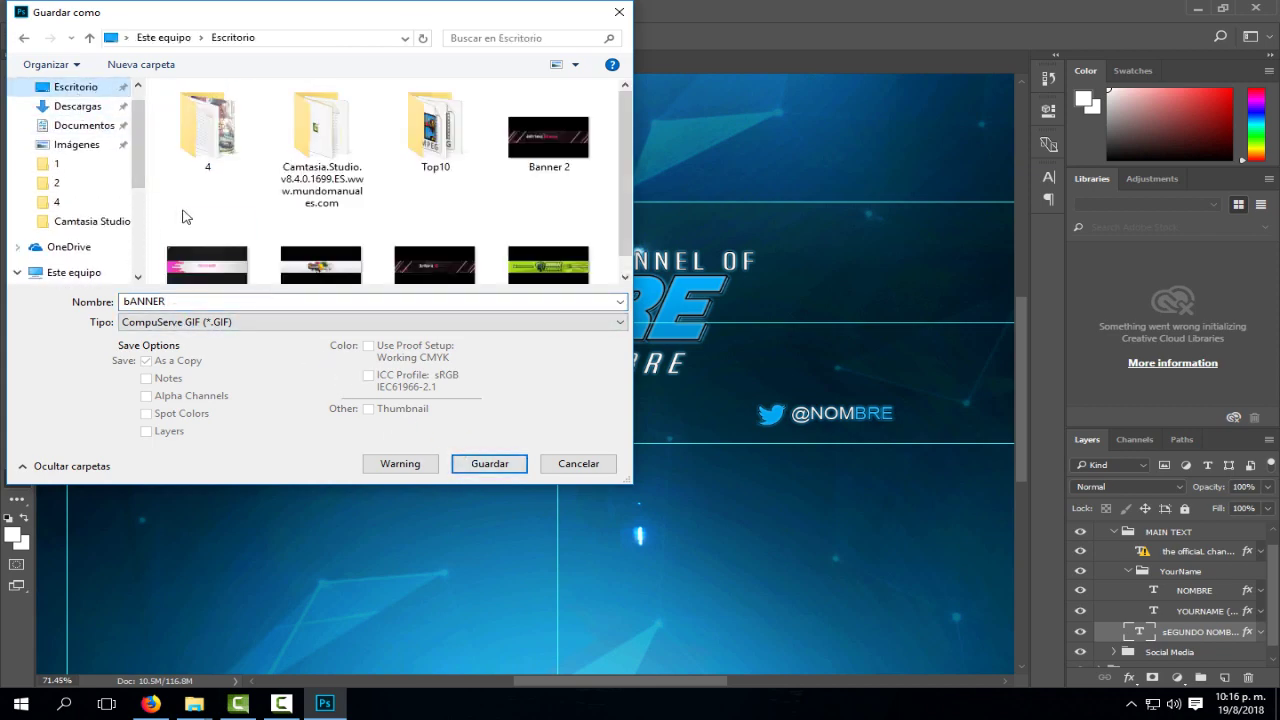
{"action": "double_click", "coordinate": [246, 302]}
{"action": "left_click", "coordinate": [246, 302]}
{"action": "type", "text": "23"}
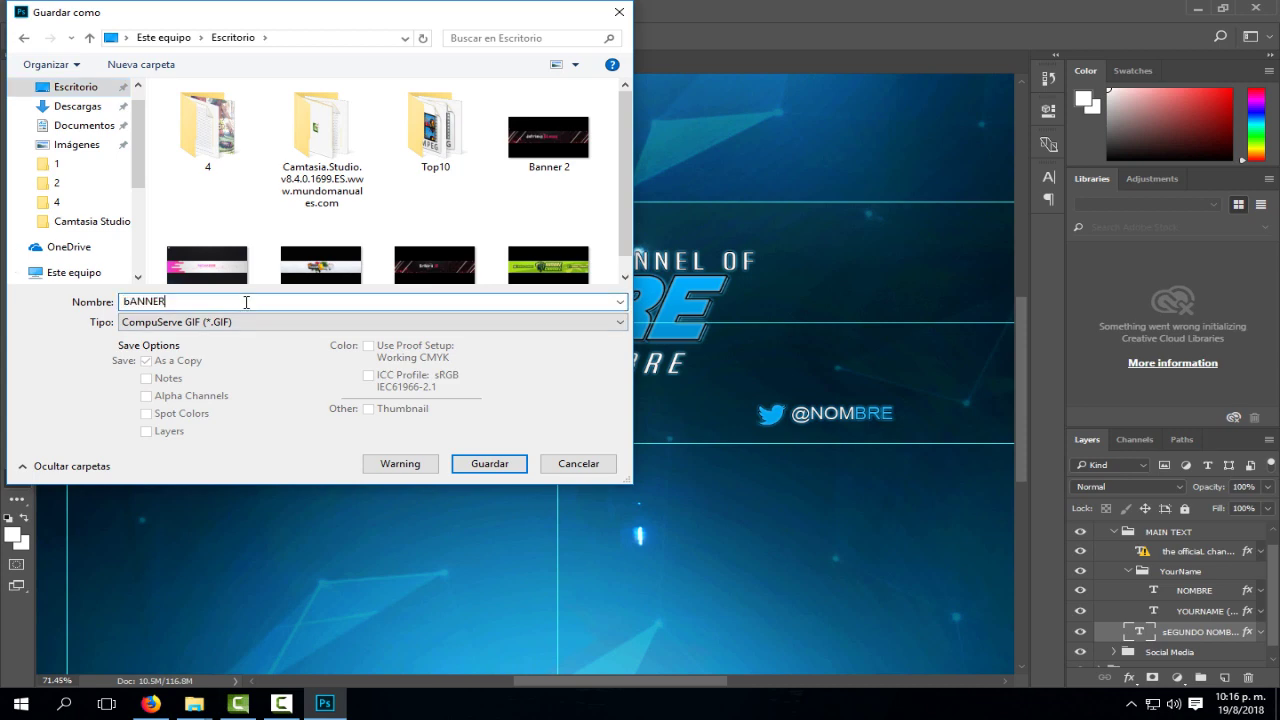
{"action": "left_click", "coordinate": [498, 472]}
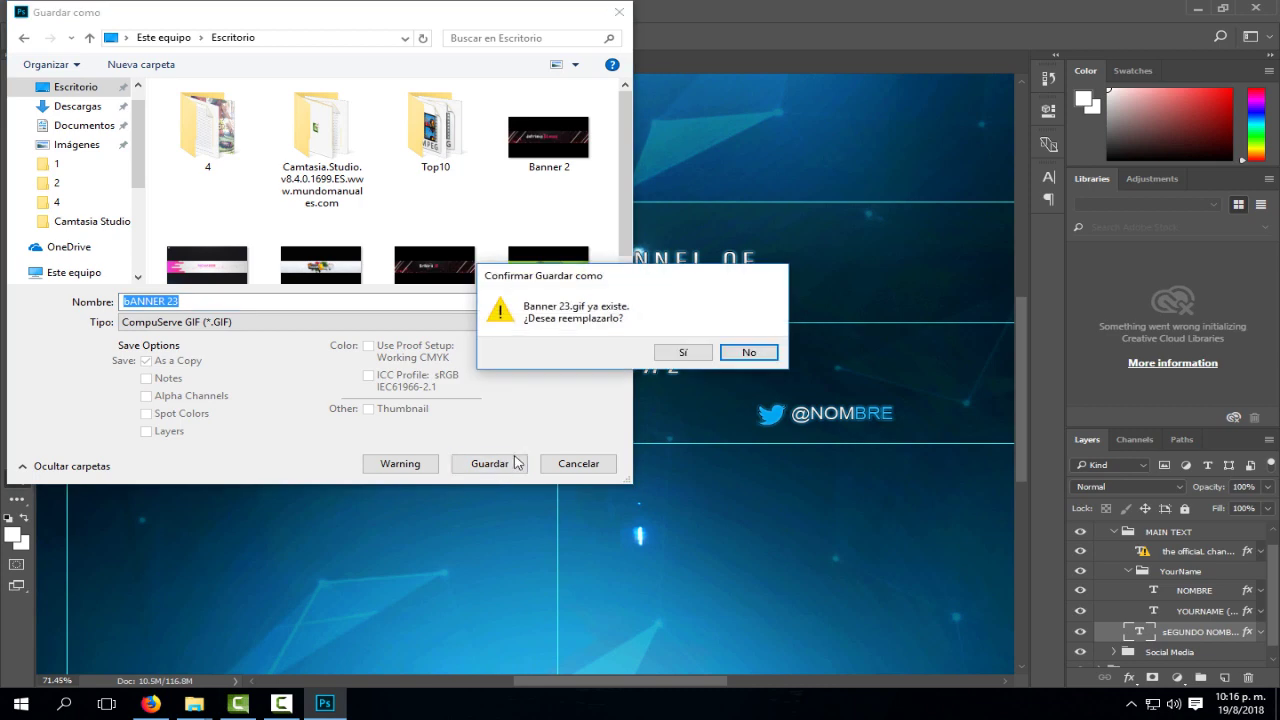
{"action": "left_click", "coordinate": [706, 352]}
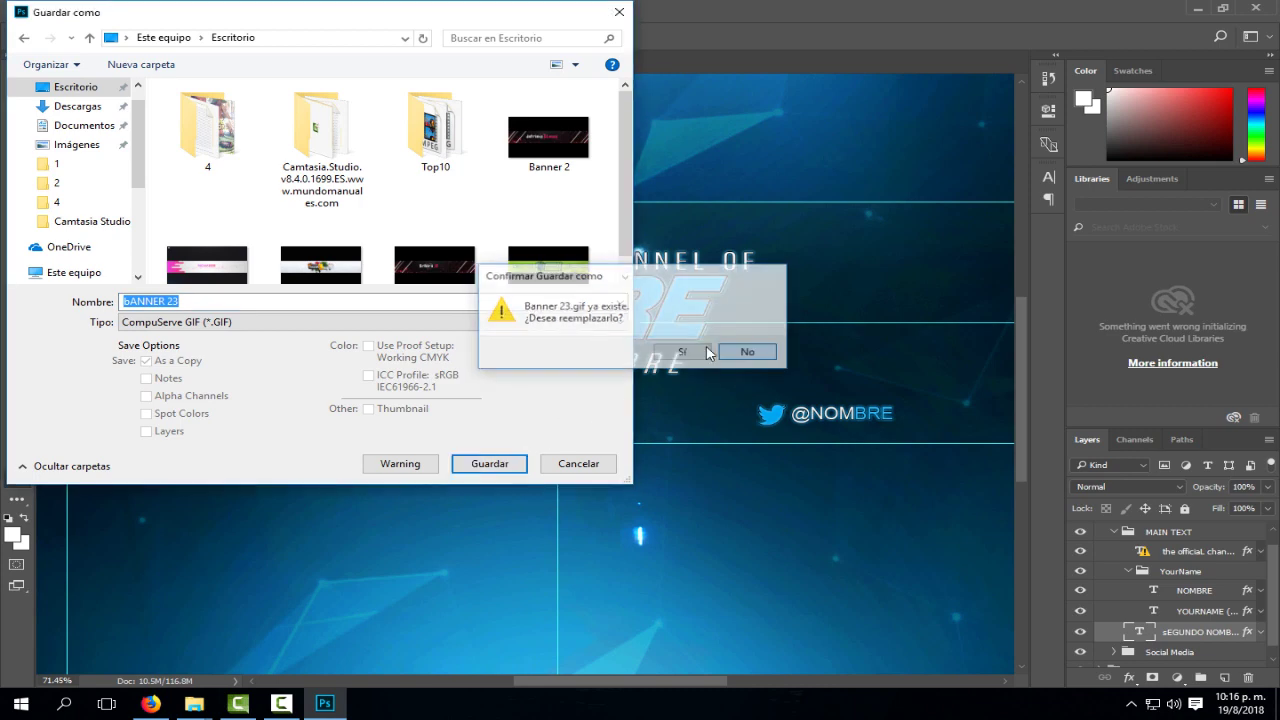
{"action": "left_click", "coordinate": [214, 302]}
Save as bANNER 233 GIF, accepting default Indexed Color and GIF options.
{"action": "type", "text": "3"}
{"action": "left_click", "coordinate": [485, 464]}
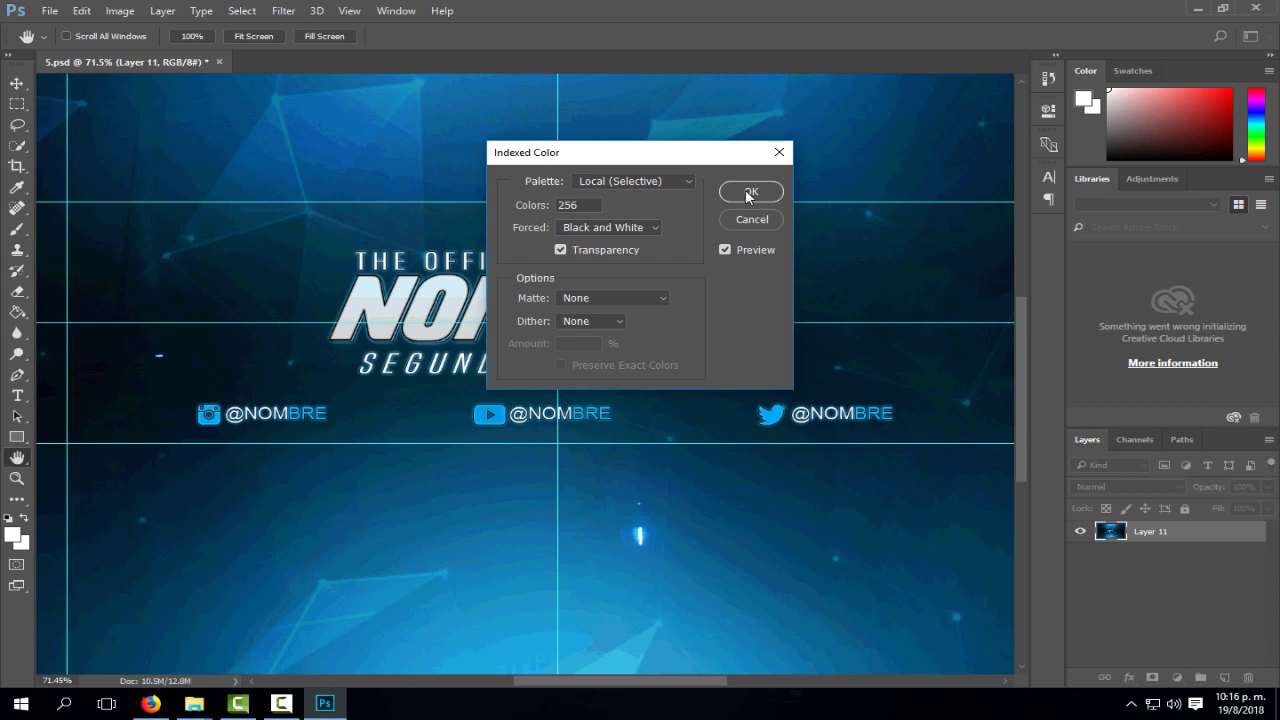
{"action": "left_click", "coordinate": [750, 191]}
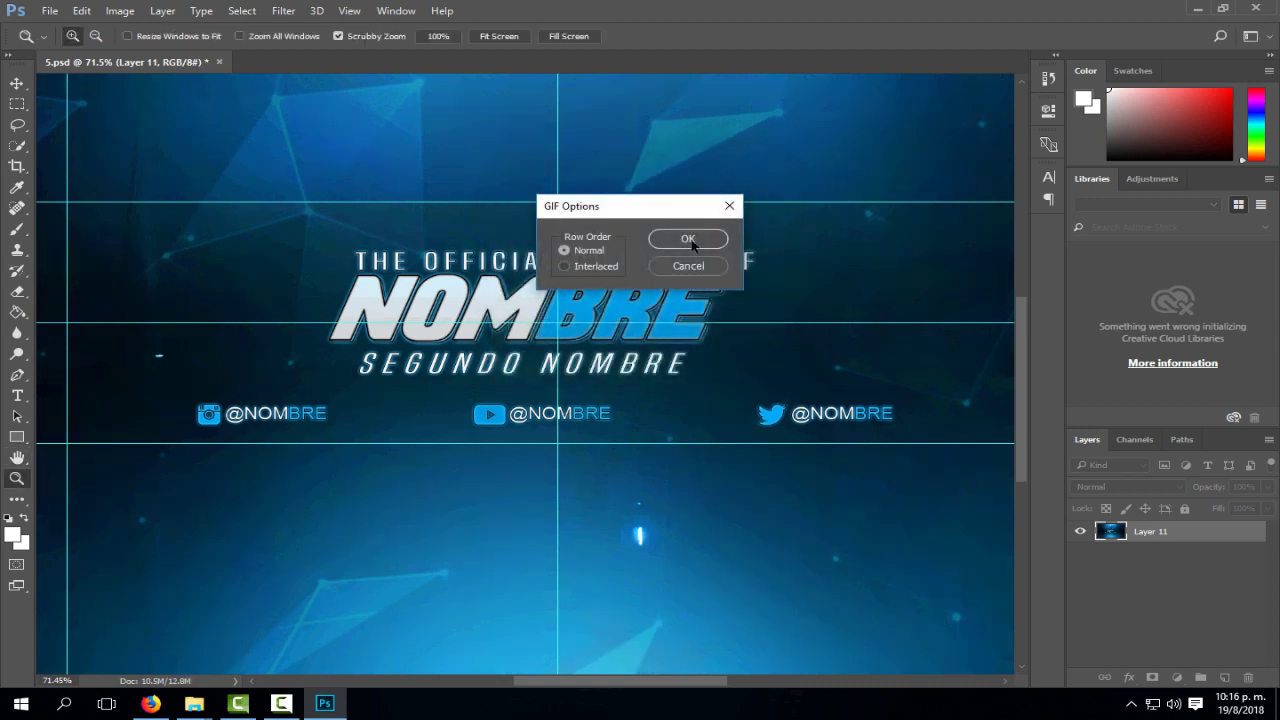
{"action": "left_click", "coordinate": [689, 240]}
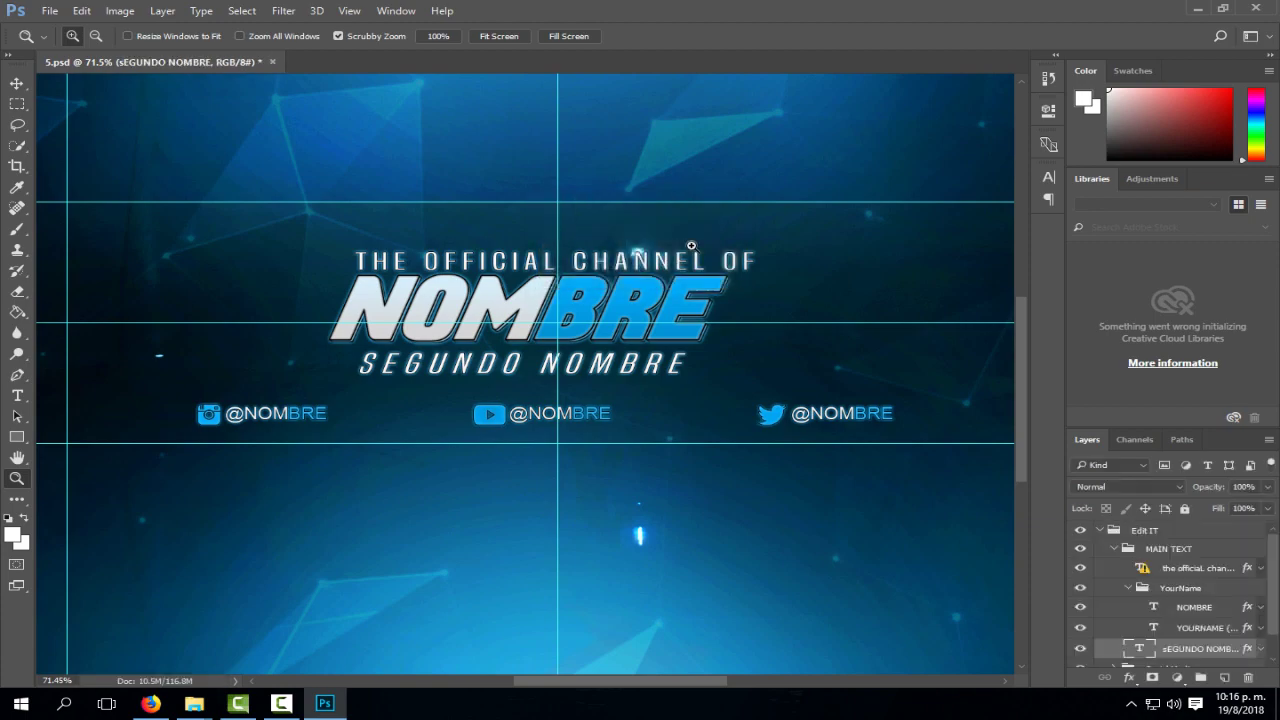